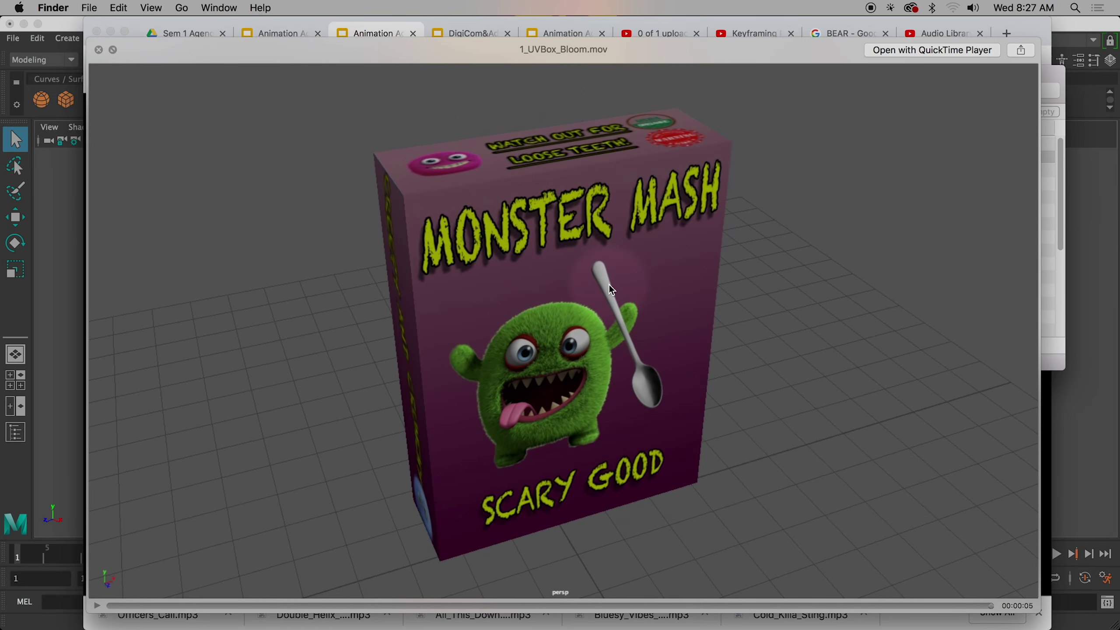
Preview the example UV box movies in the Trash folder one after another, and close the folder window
key("space")
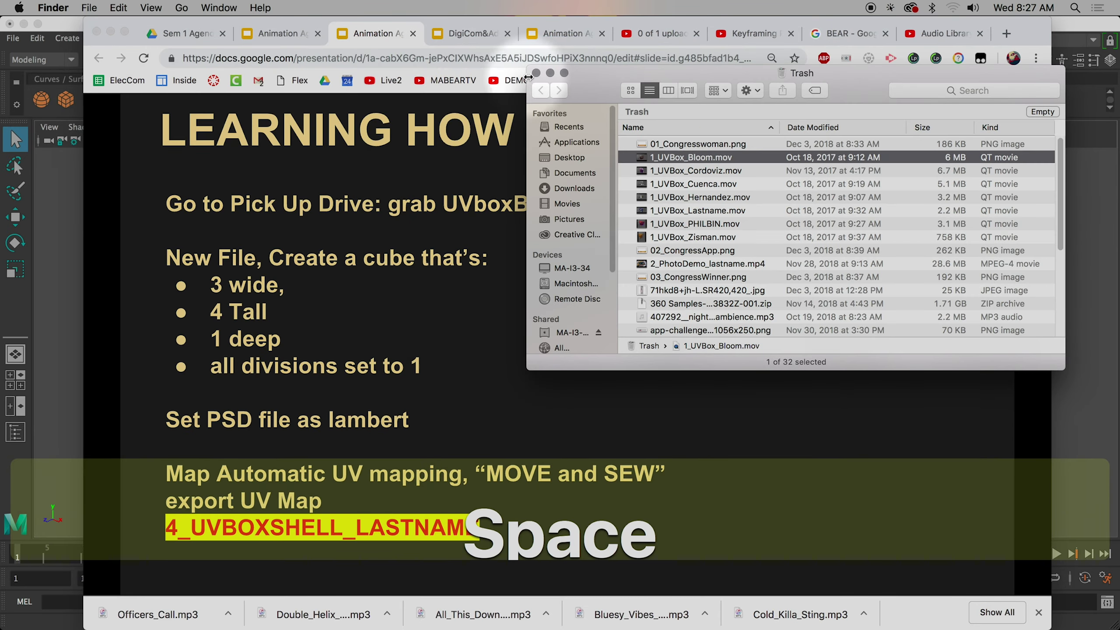
left_click(663, 172)
key("space")
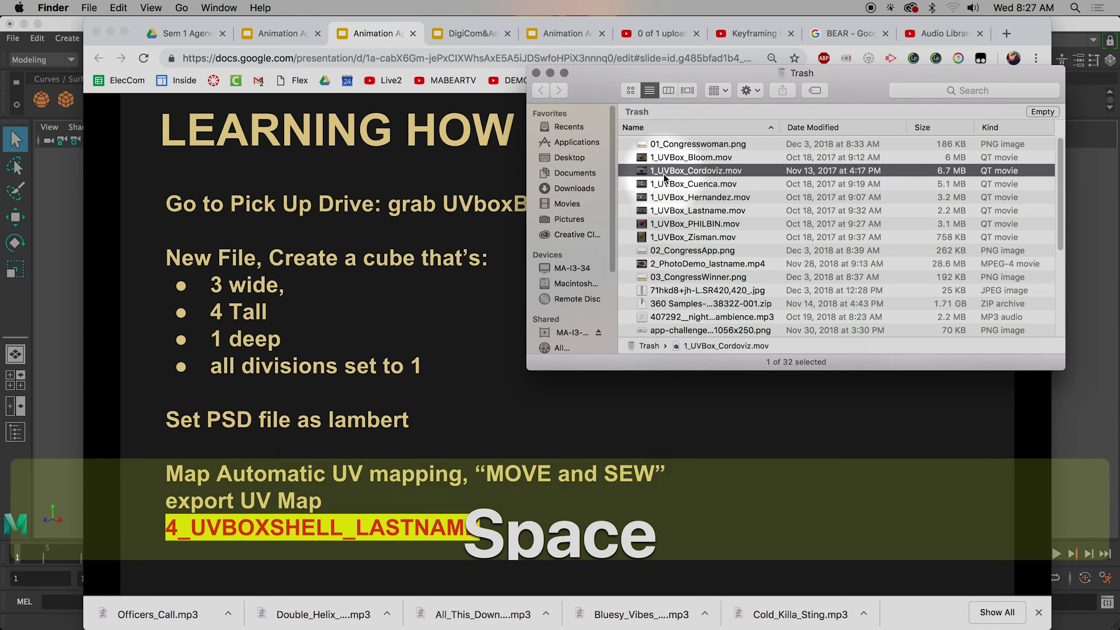
key("Down")
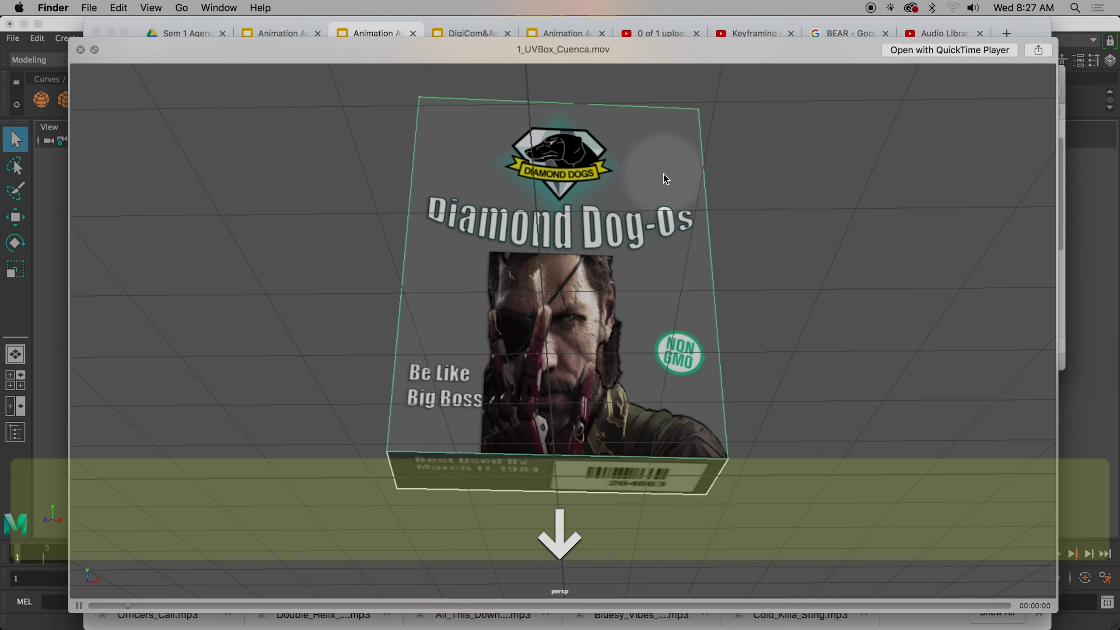
key("Down")
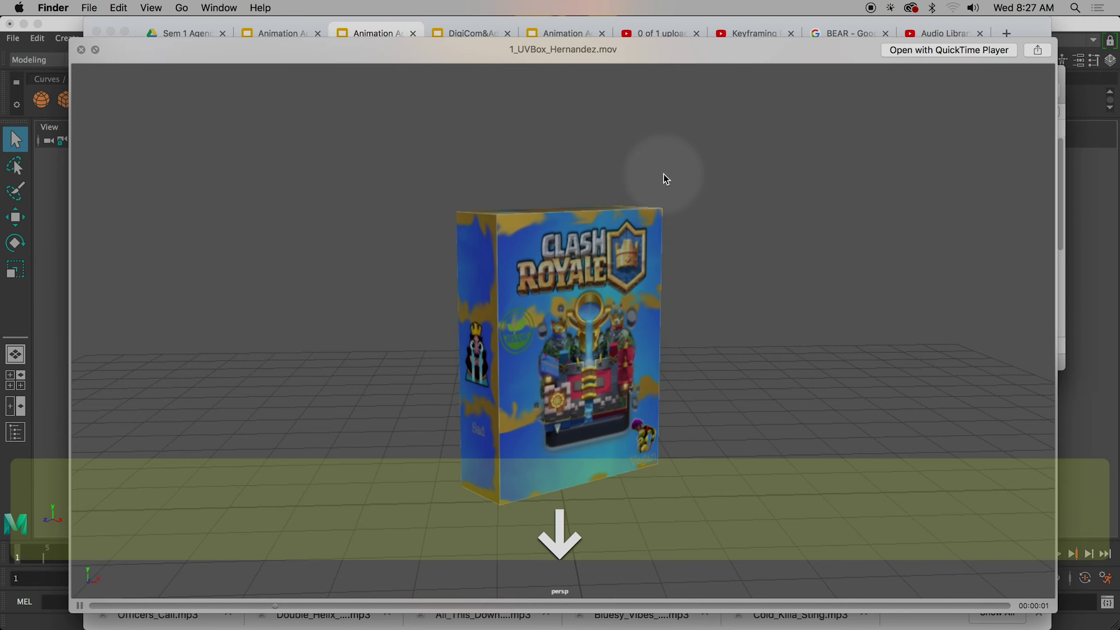
key("Down")
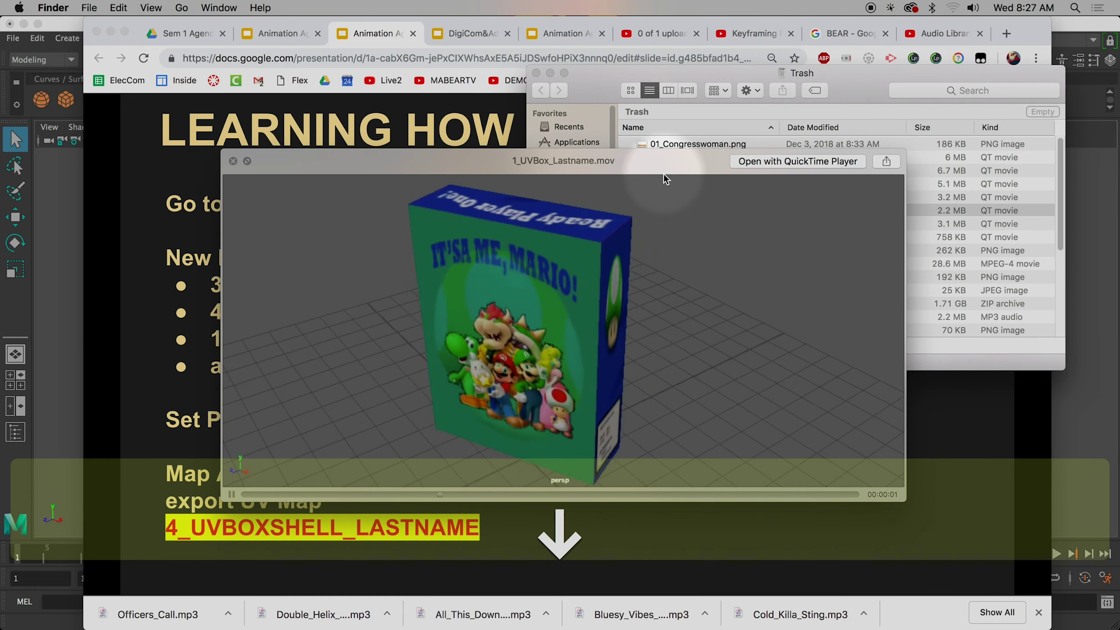
key("space")
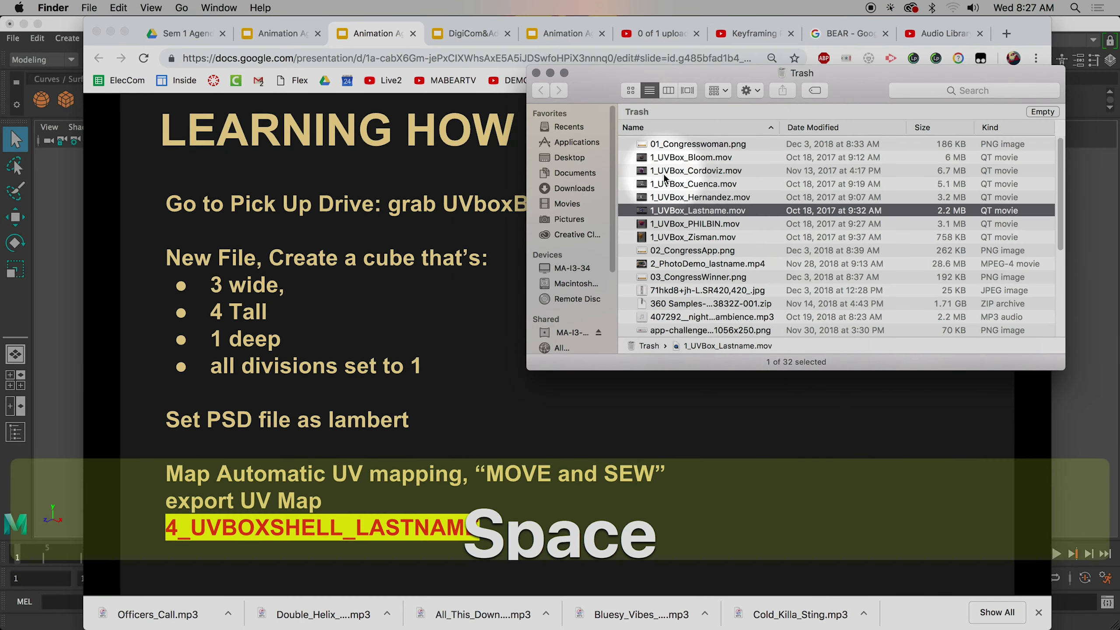
left_click(536, 72)
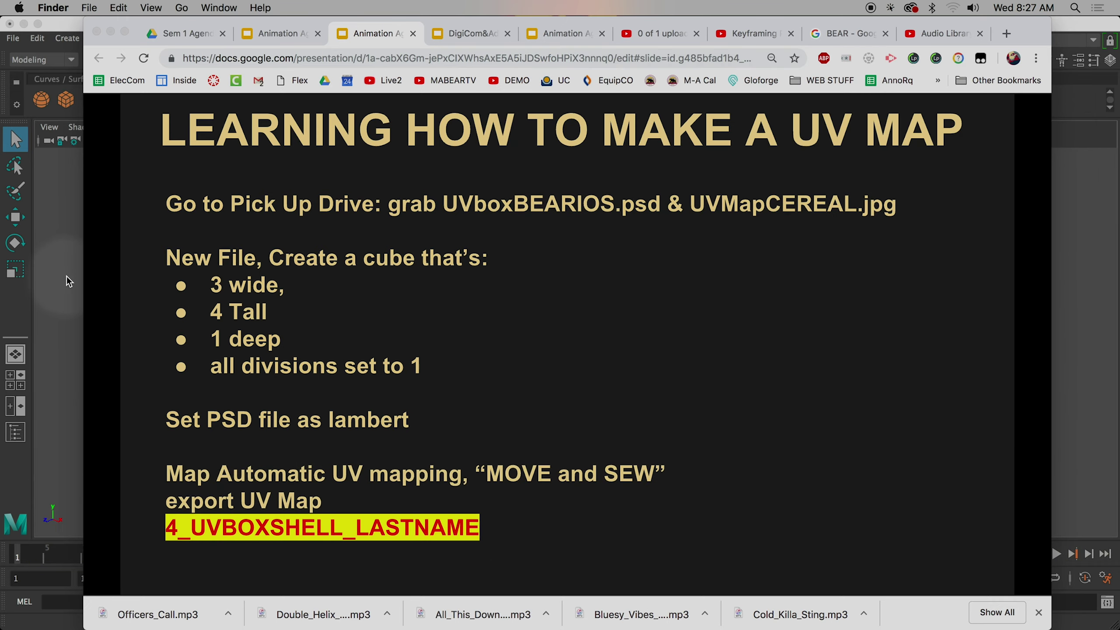
Switch to Maya, open the polygon cube creation options and reset them to their defaults
left_click(66, 277)
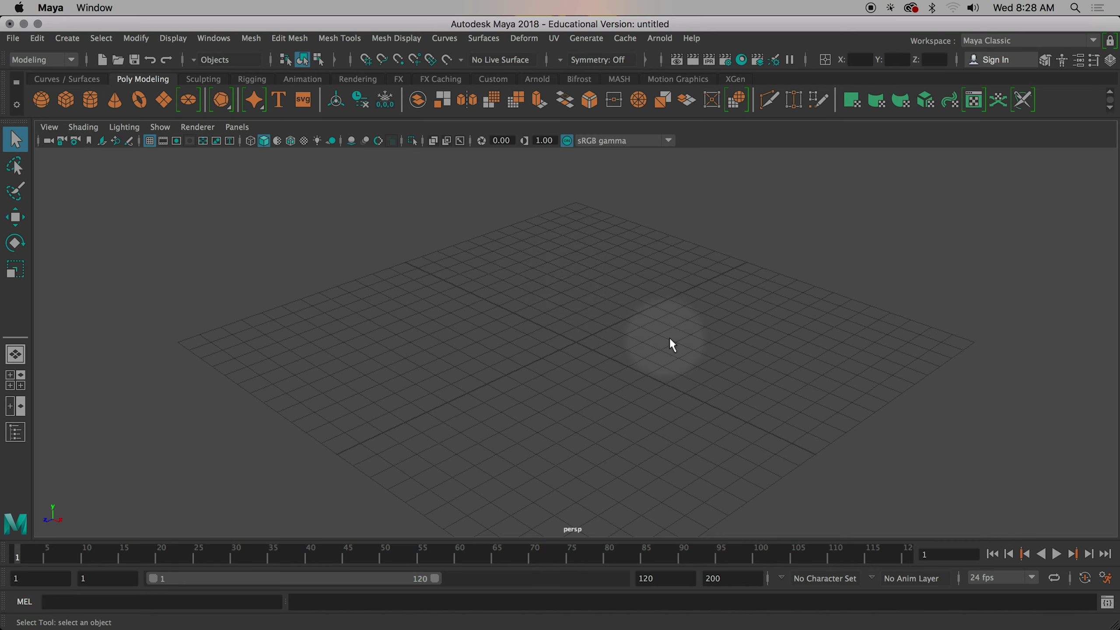
left_click(62, 42)
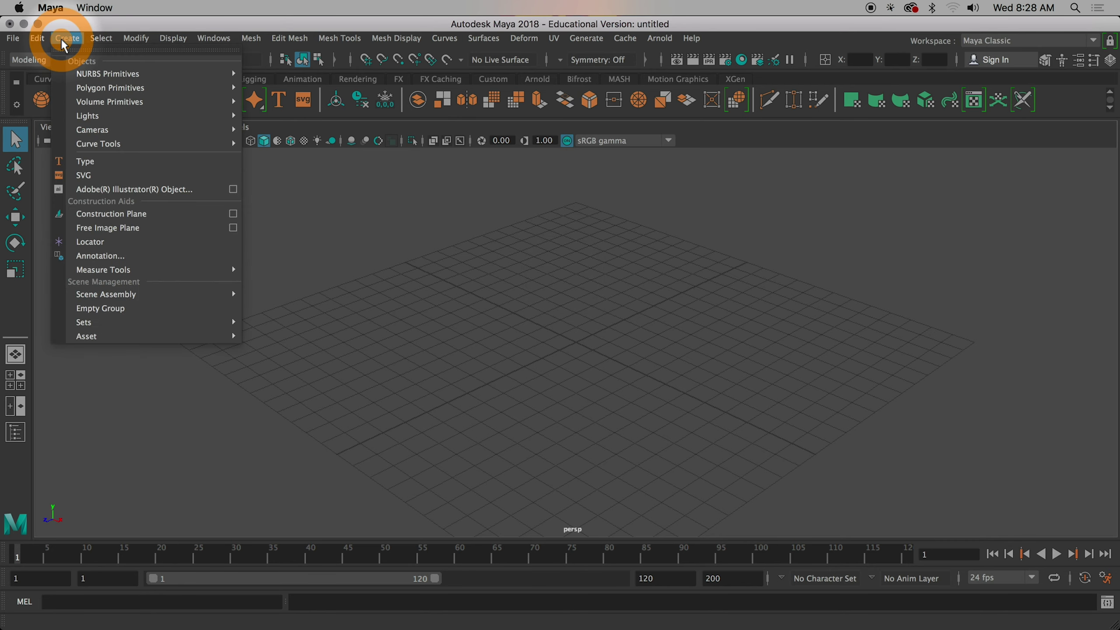
mouse_move(207, 88)
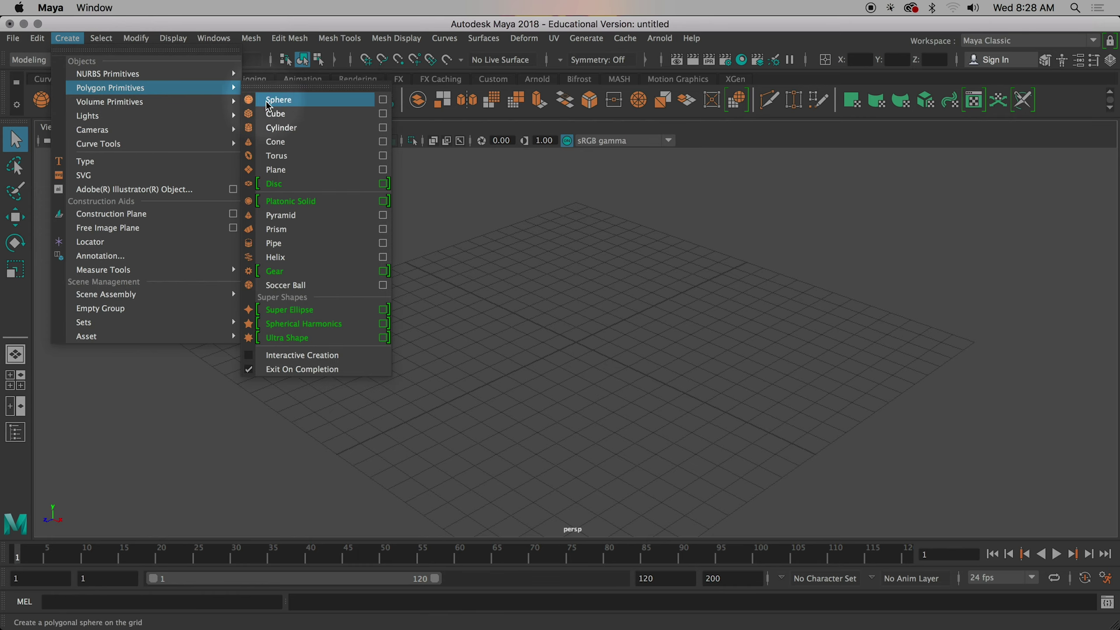
left_click(383, 114)
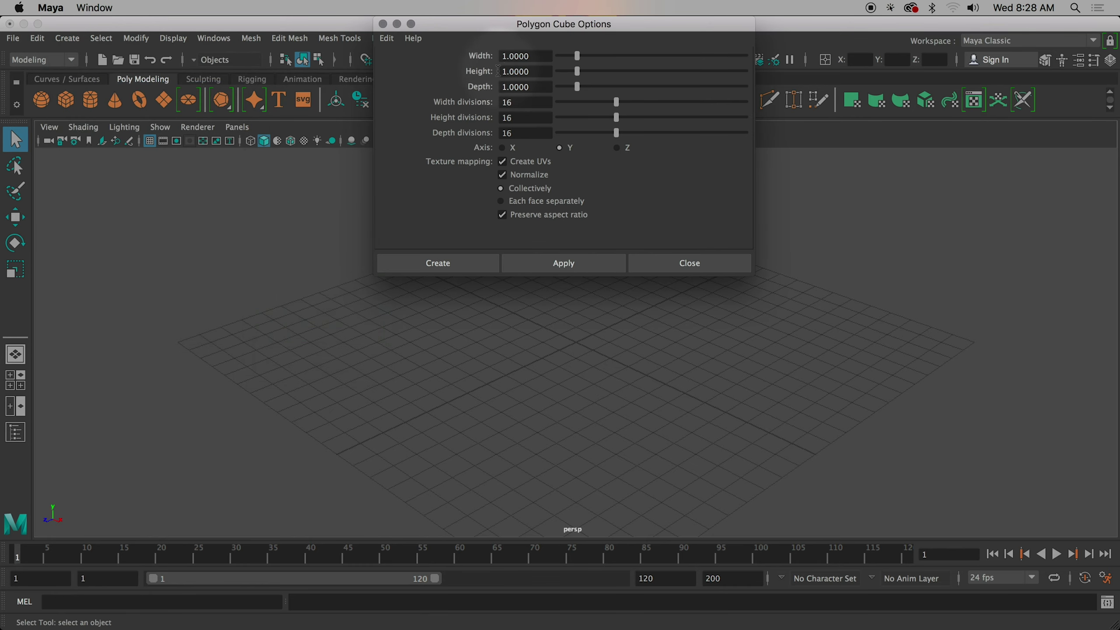
left_click(386, 39)
left_click(399, 67)
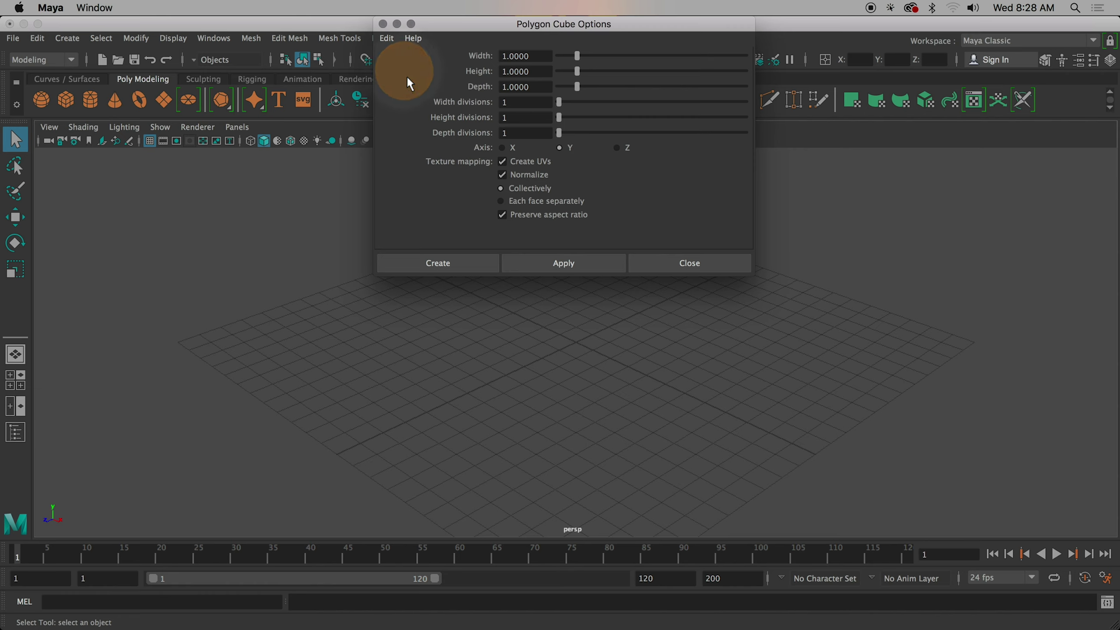
Create a polygon cube with width 3, height 4 and depth 1, checking the dimensions against the assignment slide
double_click(526, 56)
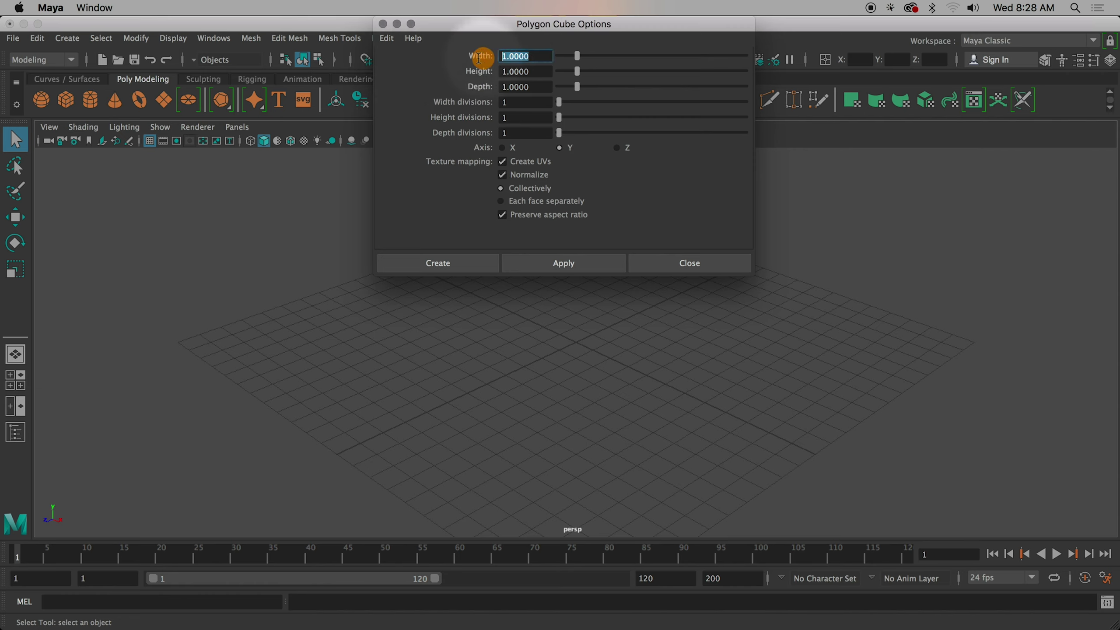
mouse_move(4, 353)
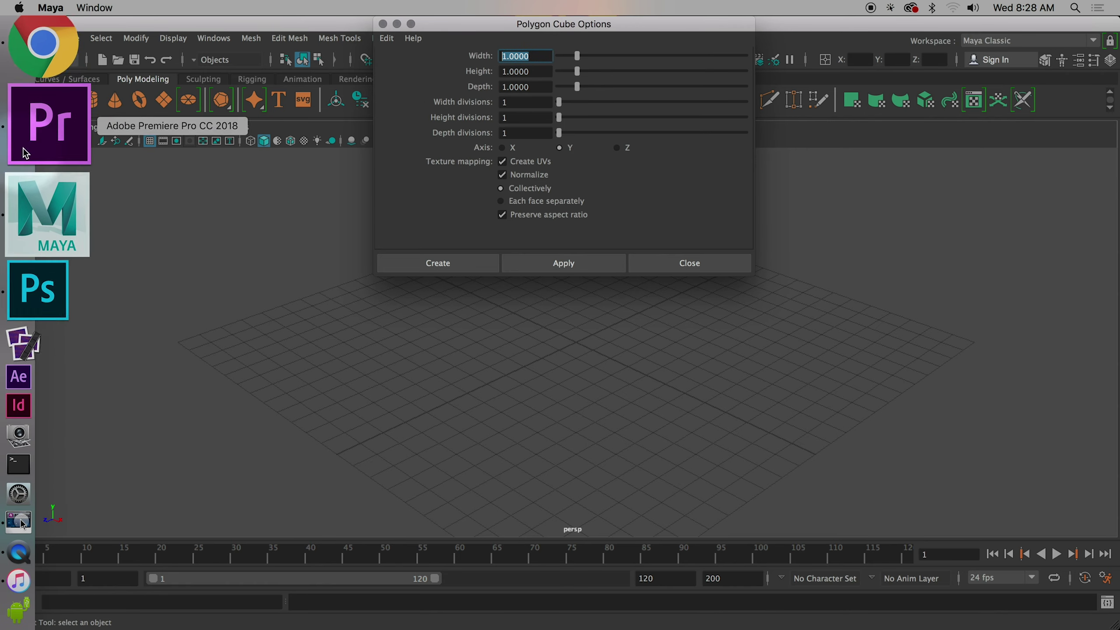
left_click(26, 95)
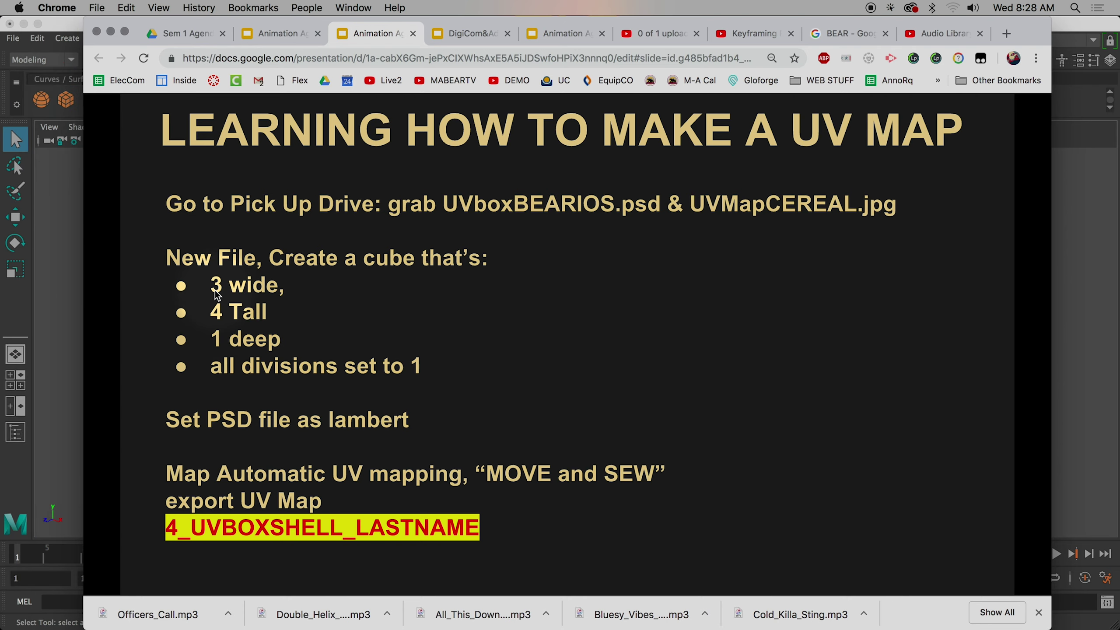
left_click(78, 279)
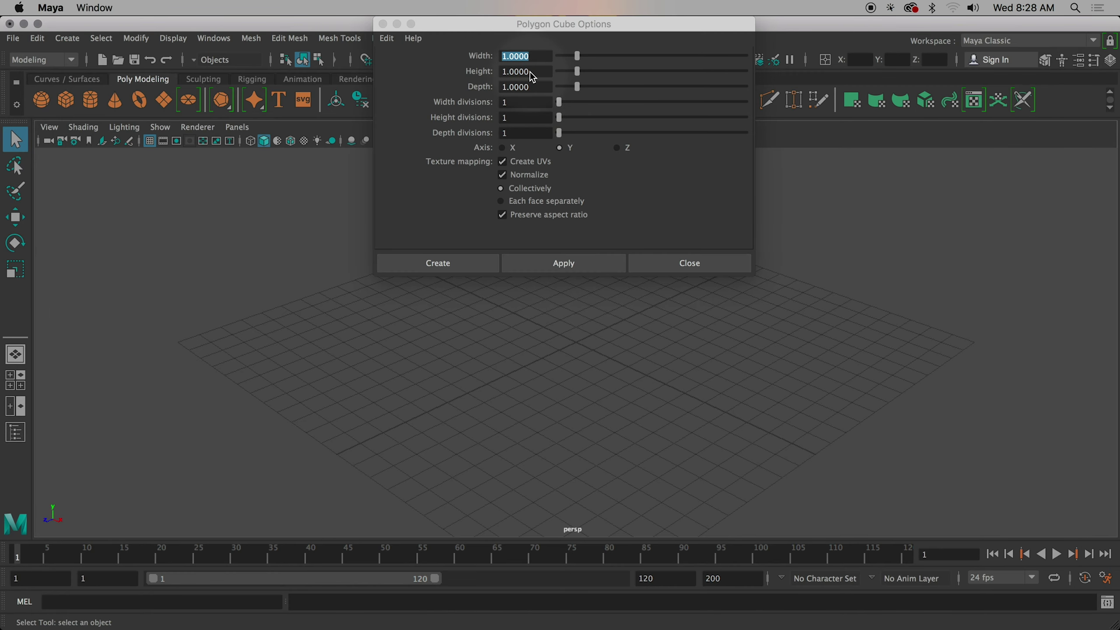
left_click(479, 50)
type("3")
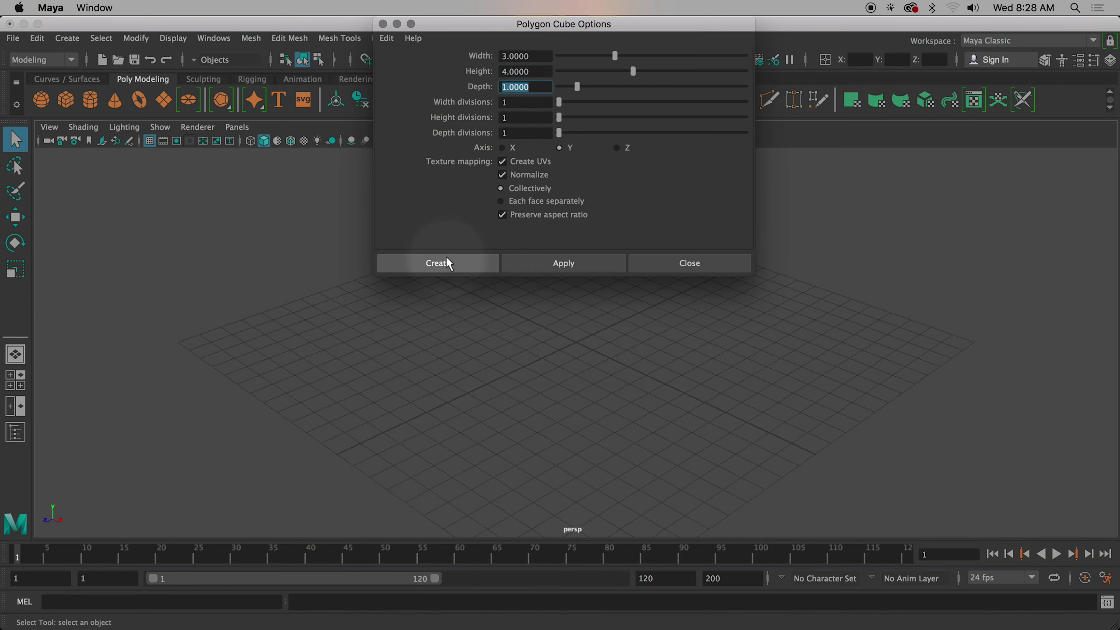
left_click(447, 259)
Select the new box in the perspective view and activate the Move tool
left_click(545, 363)
left_click(582, 345)
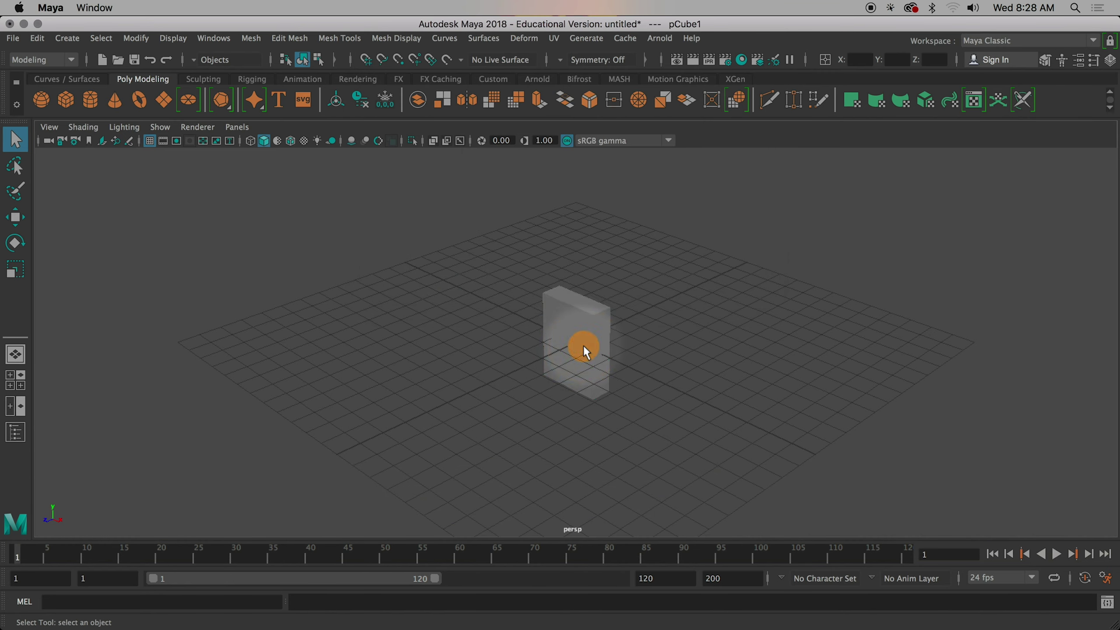
key("w")
left_click_drag(572, 299, 475, 345)
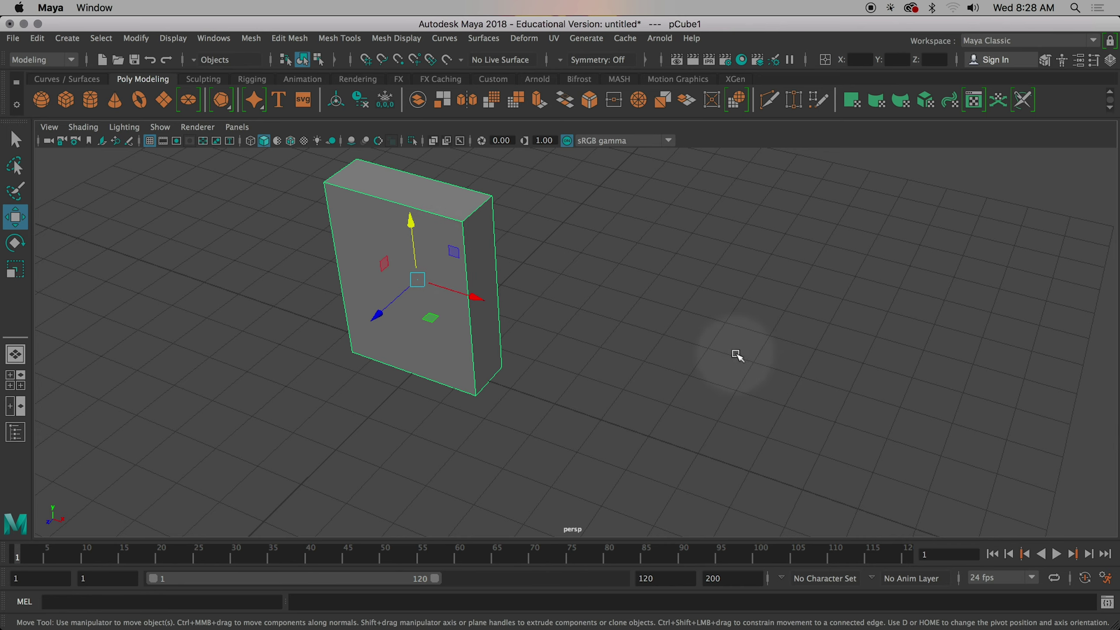
Change the workspace to the Persp/UV Editor saved layout and select the box to show its UVs
left_click(238, 128)
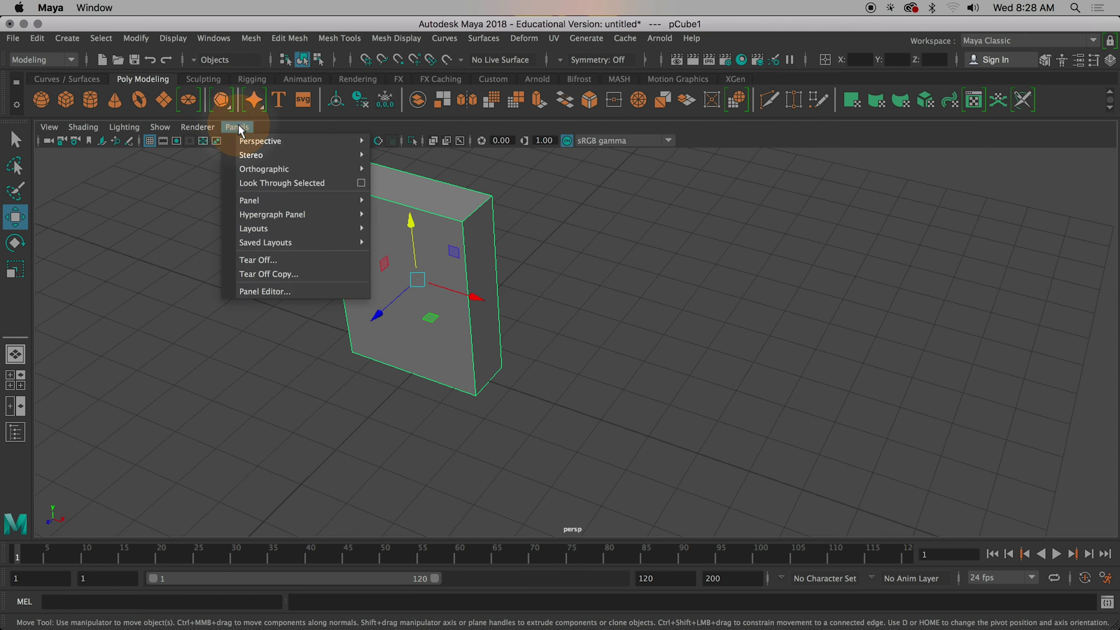
mouse_move(271, 239)
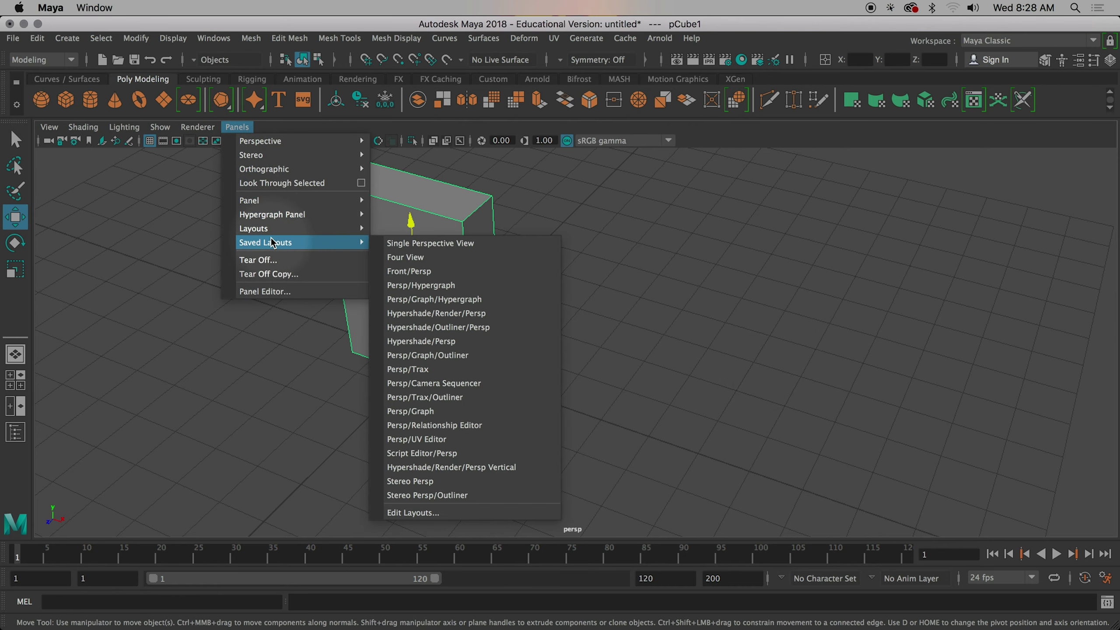
left_click(444, 440)
left_click(284, 267)
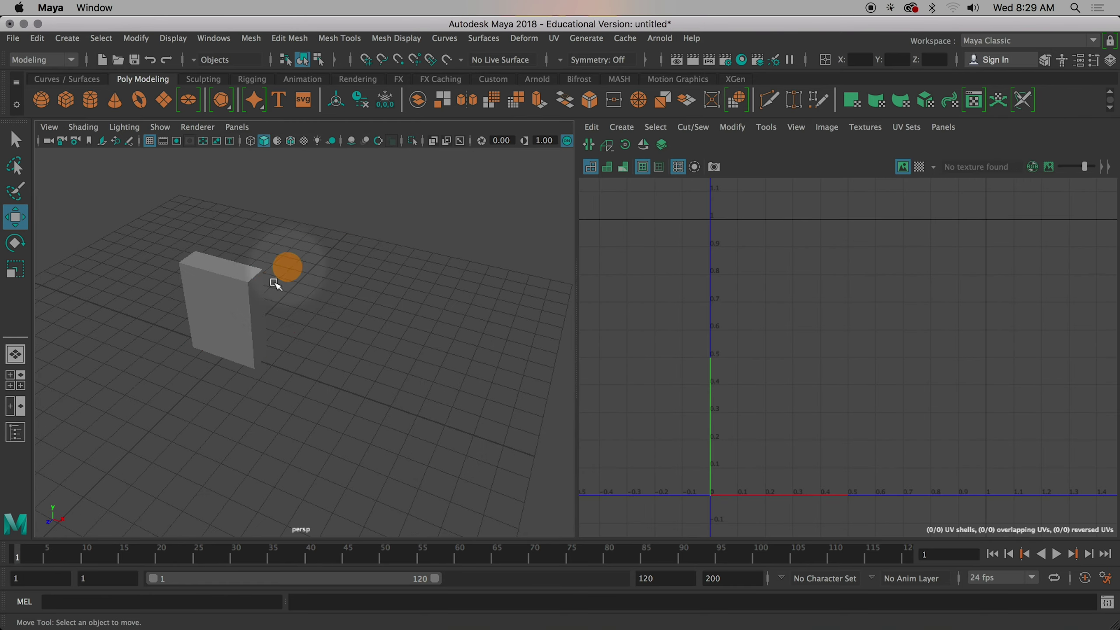
left_click(249, 294)
left_click(760, 486)
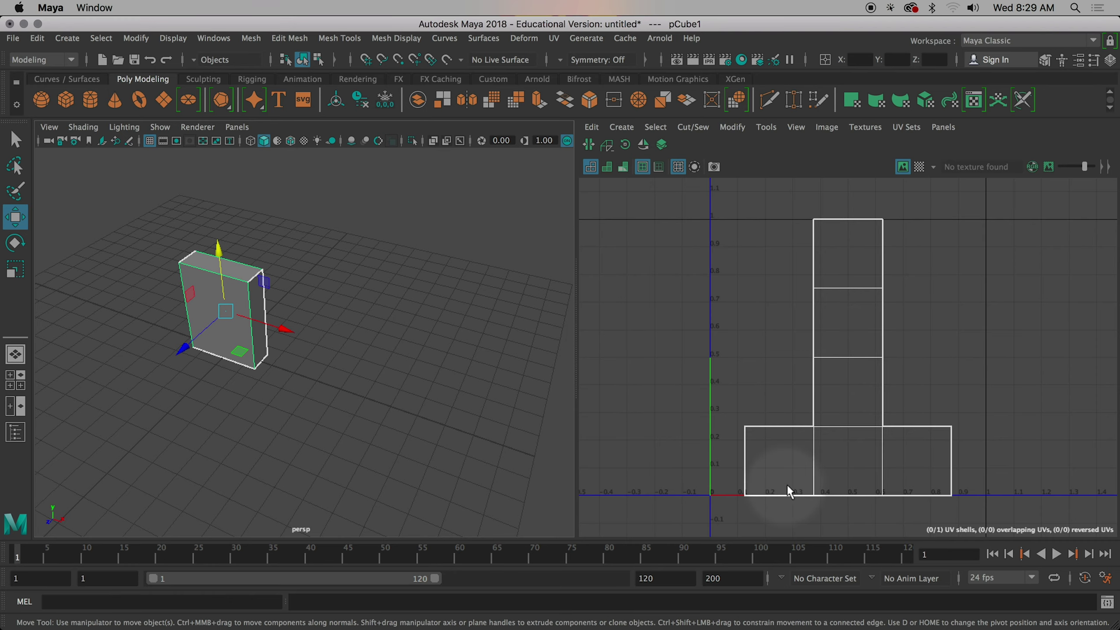
Switch the box to face selection mode and hide the Attribute Editor
left_click_drag(397, 435, 283, 295, "alt")
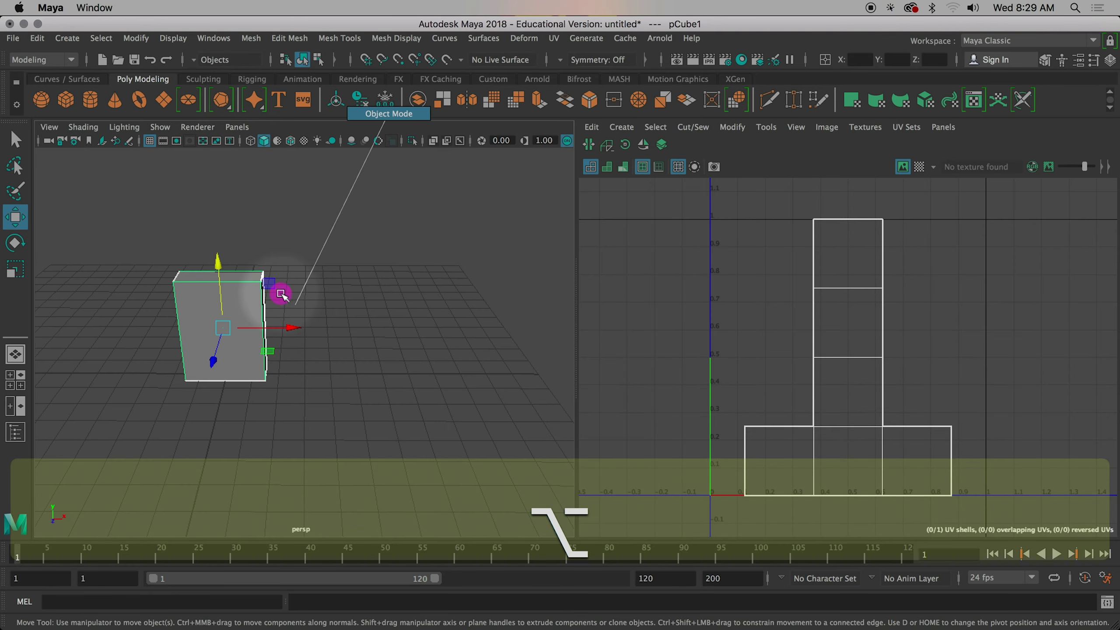
right_click(287, 214)
left_click(217, 277)
right_click(200, 213)
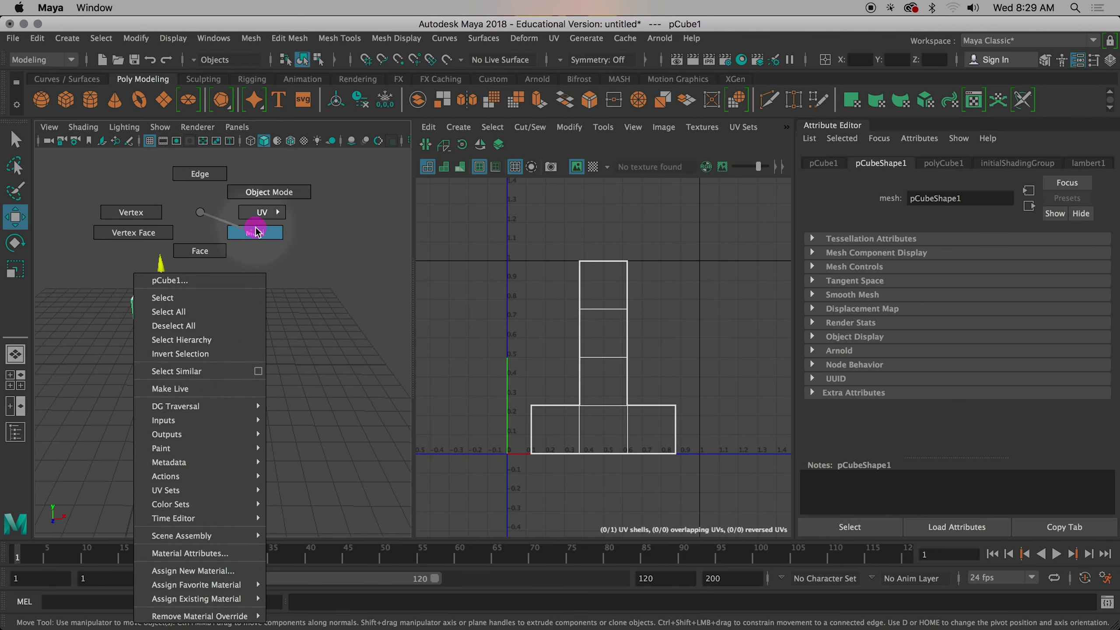
left_click(185, 251)
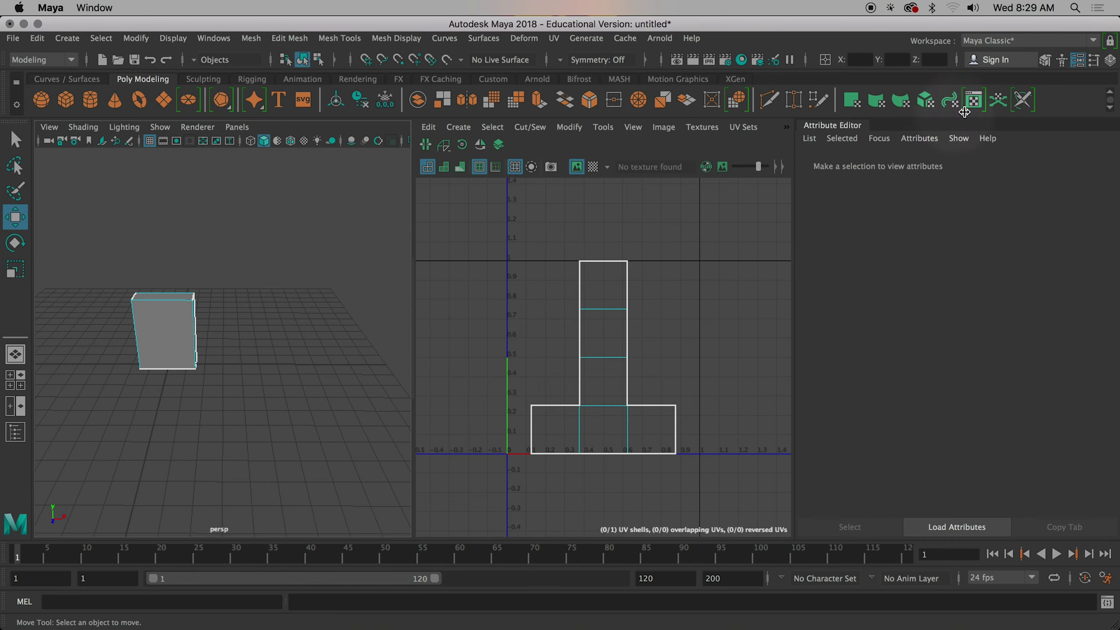
left_click(1078, 65)
Examine which UV map squares correspond to the front and top faces of the box
left_click(227, 329)
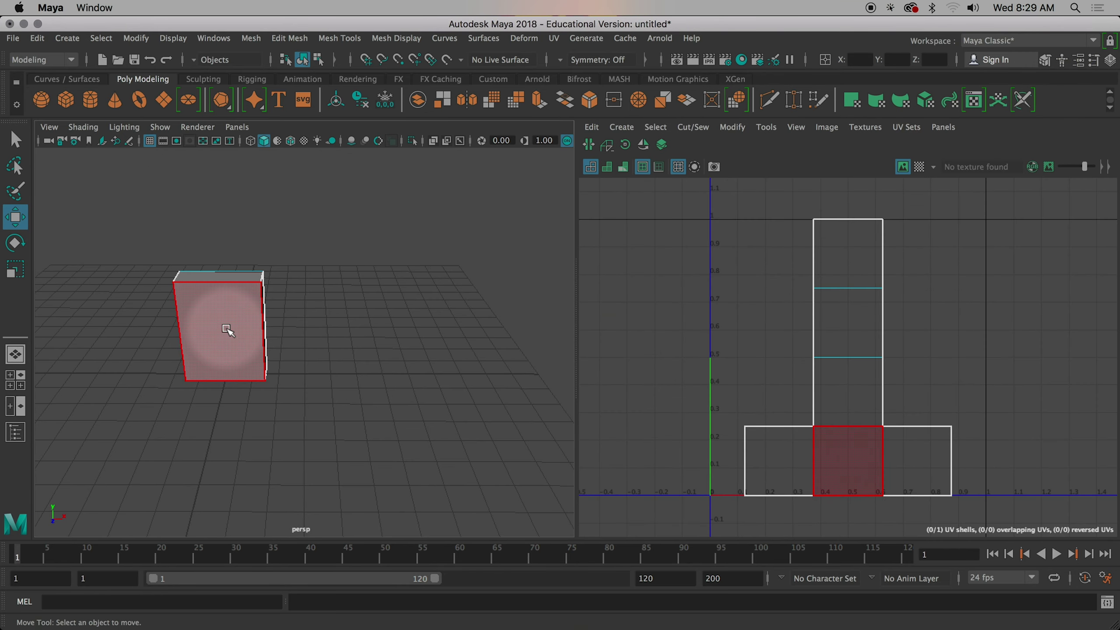
left_click(395, 401)
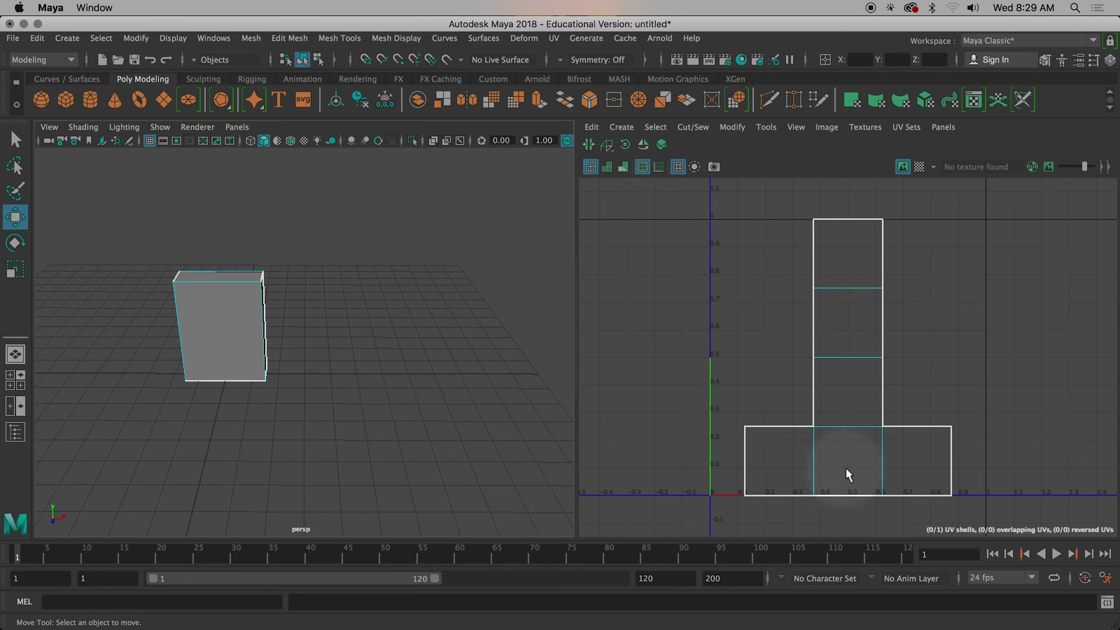
left_click(225, 333)
left_click(230, 277)
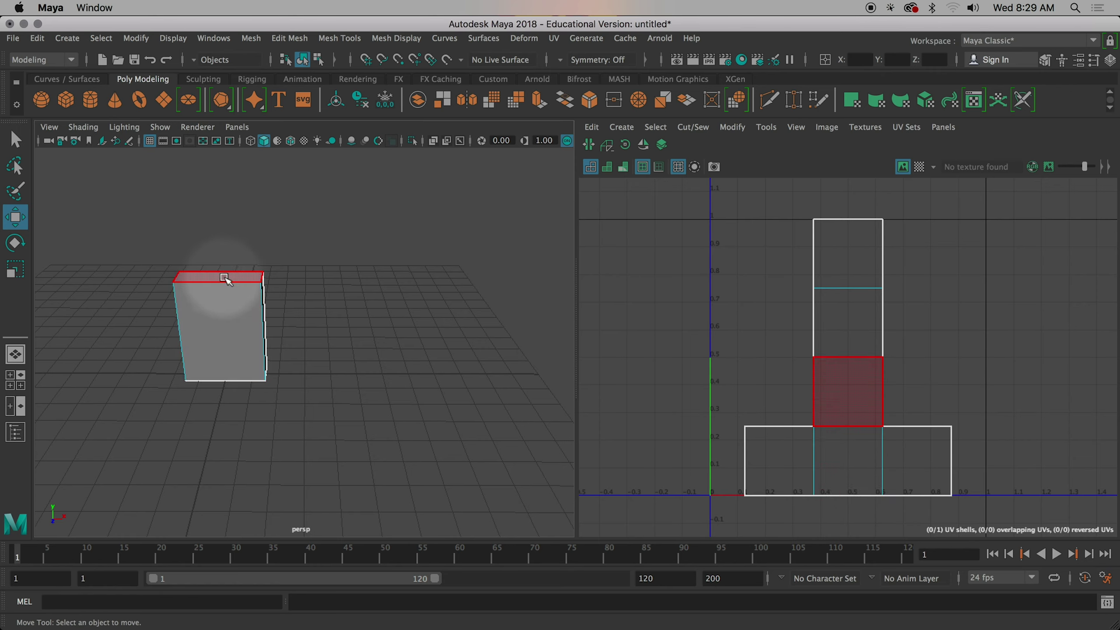
left_click(305, 335)
Return the box to object mode and select it as a whole
left_click_drag(305, 335, 262, 324)
right_click(261, 325)
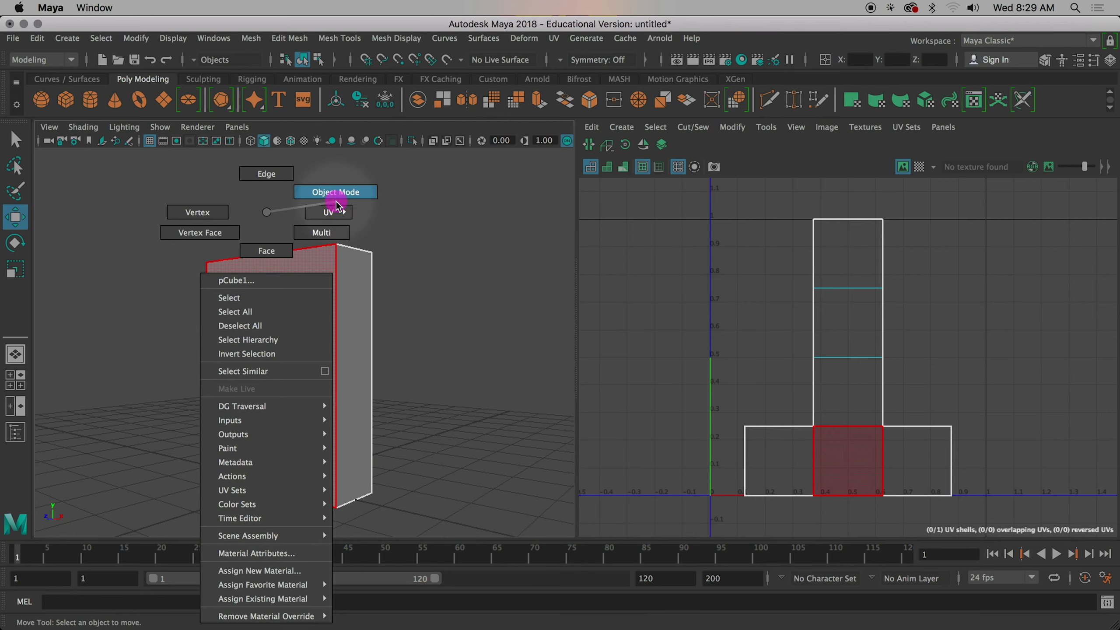
left_click(328, 194)
left_click(314, 336)
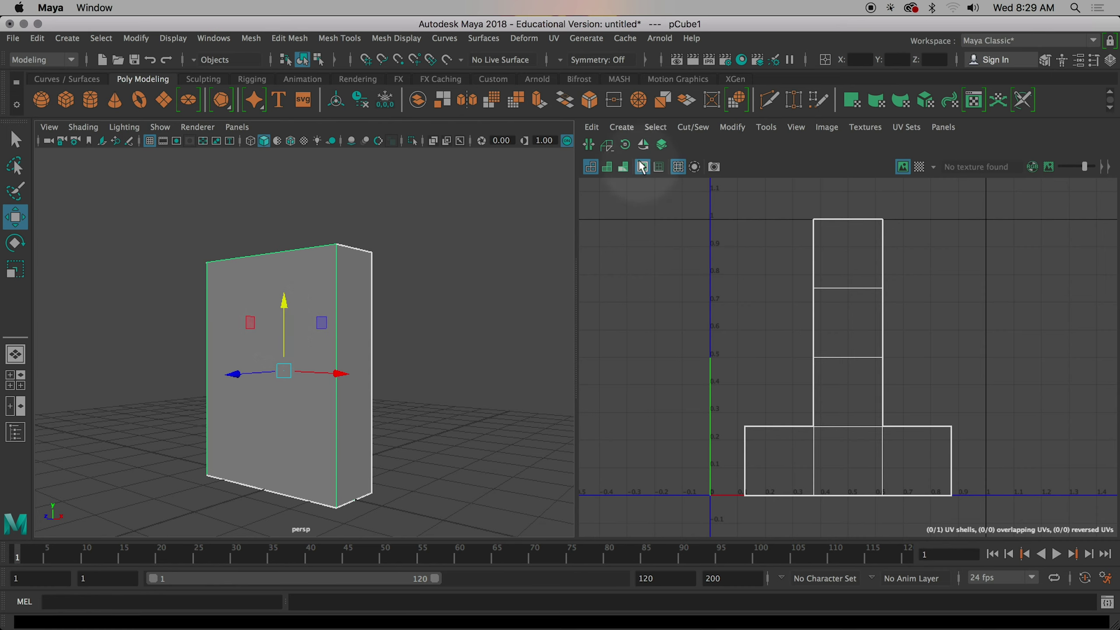
Apply automatic UV mapping to the box with 3 planes, optimized for less distortion, and close the mapping options
left_click(630, 132)
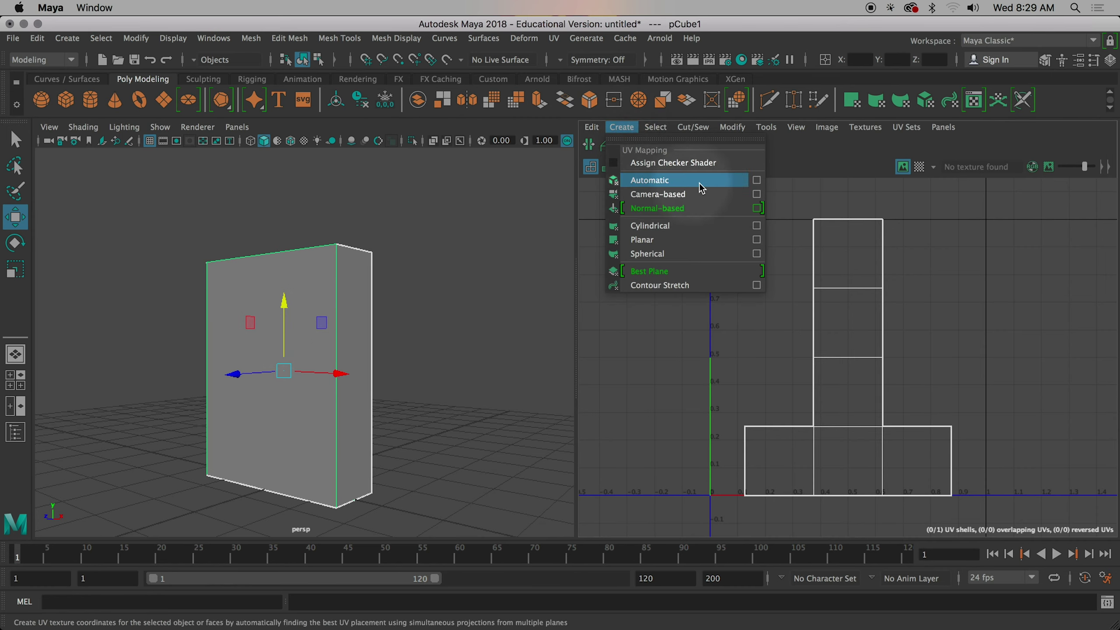
left_click(757, 181)
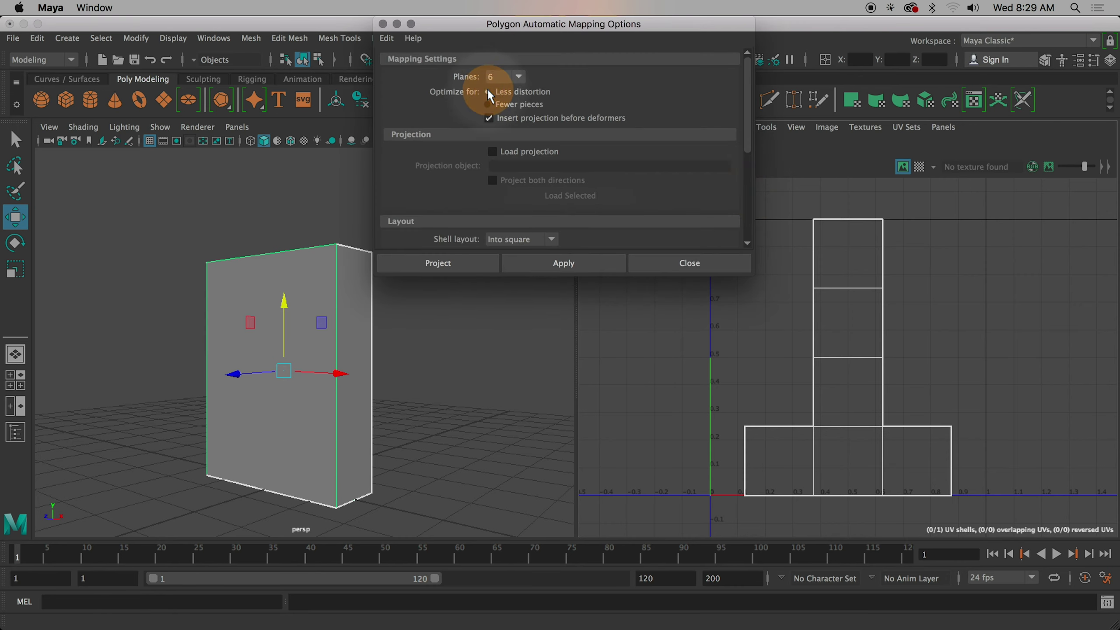
left_click(523, 75)
left_click(505, 93)
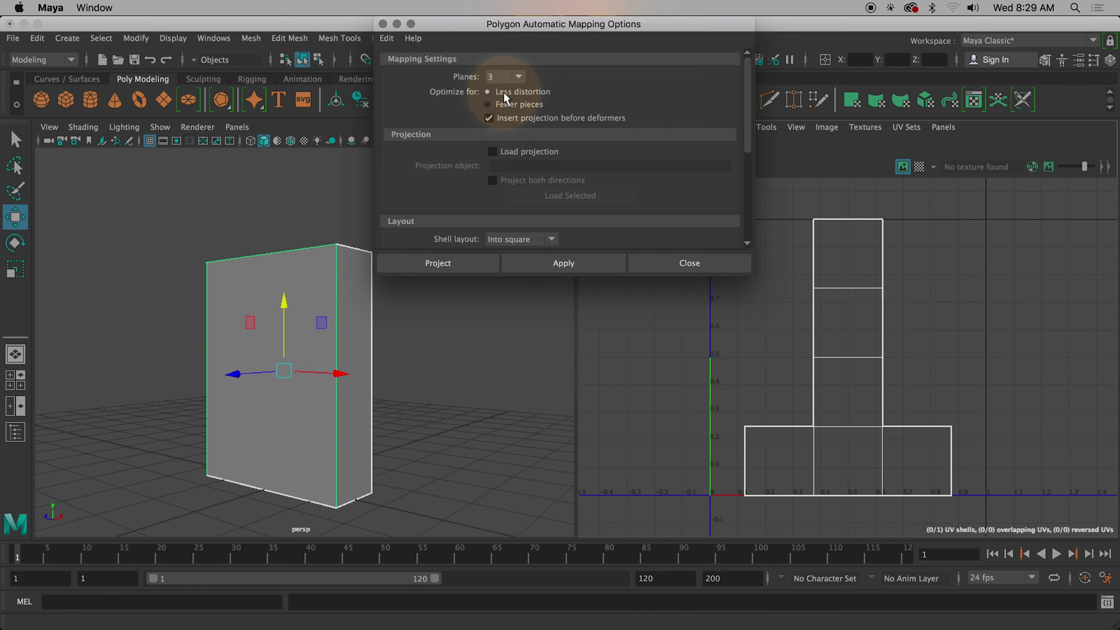
left_click(564, 264)
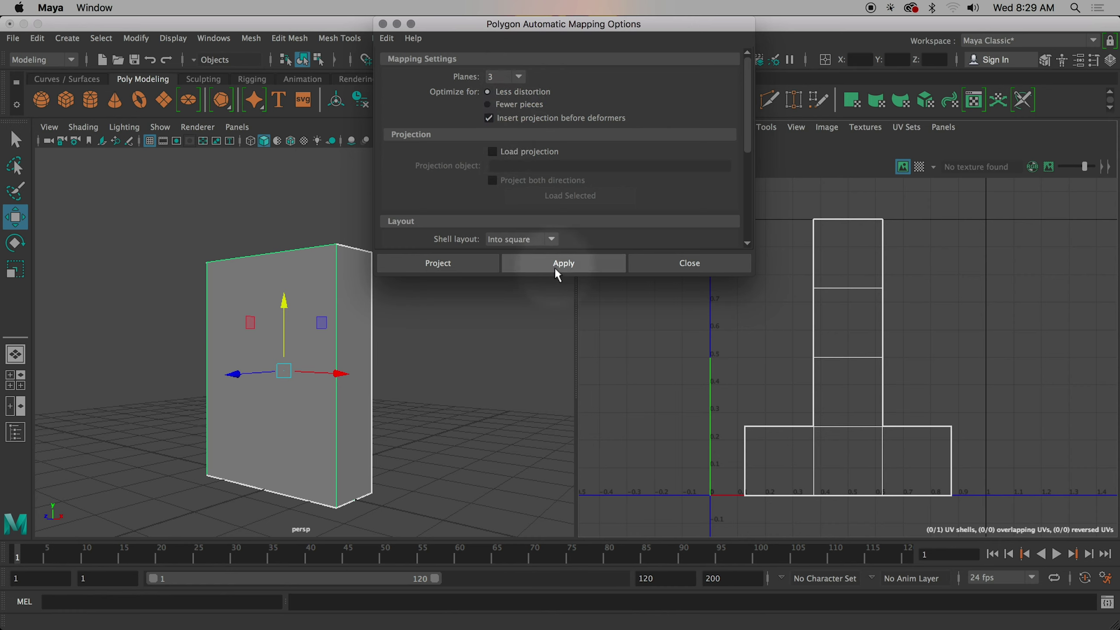
left_click(564, 262)
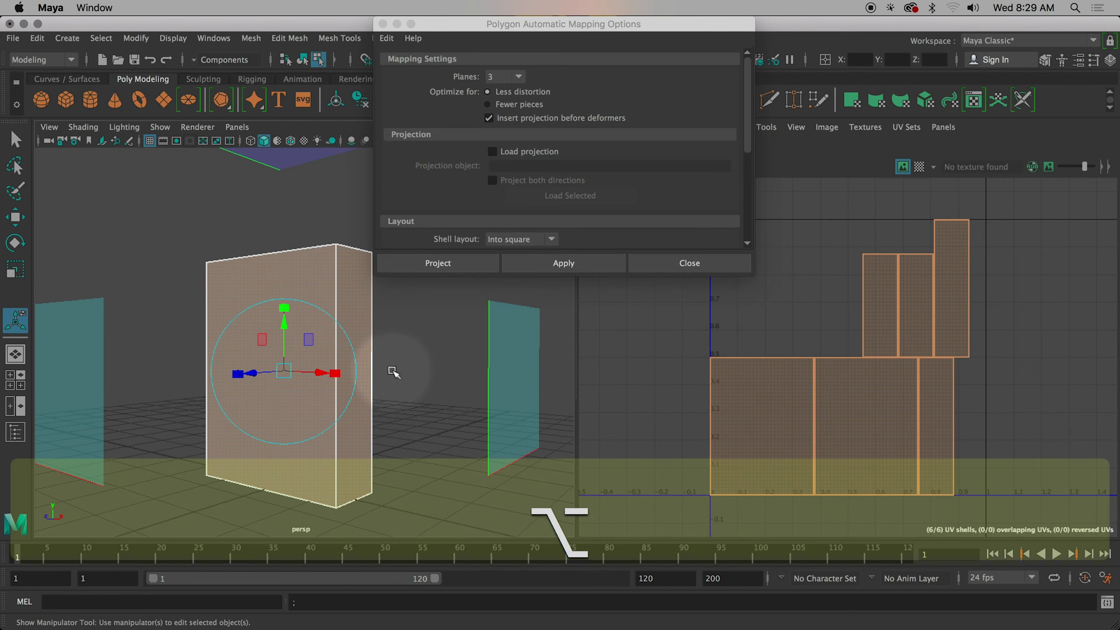
mouse_move(395, 382)
left_mouse_down()
mouse_move(319, 399)
mouse_move(155, 381)
mouse_move(402, 390)
left_mouse_up()
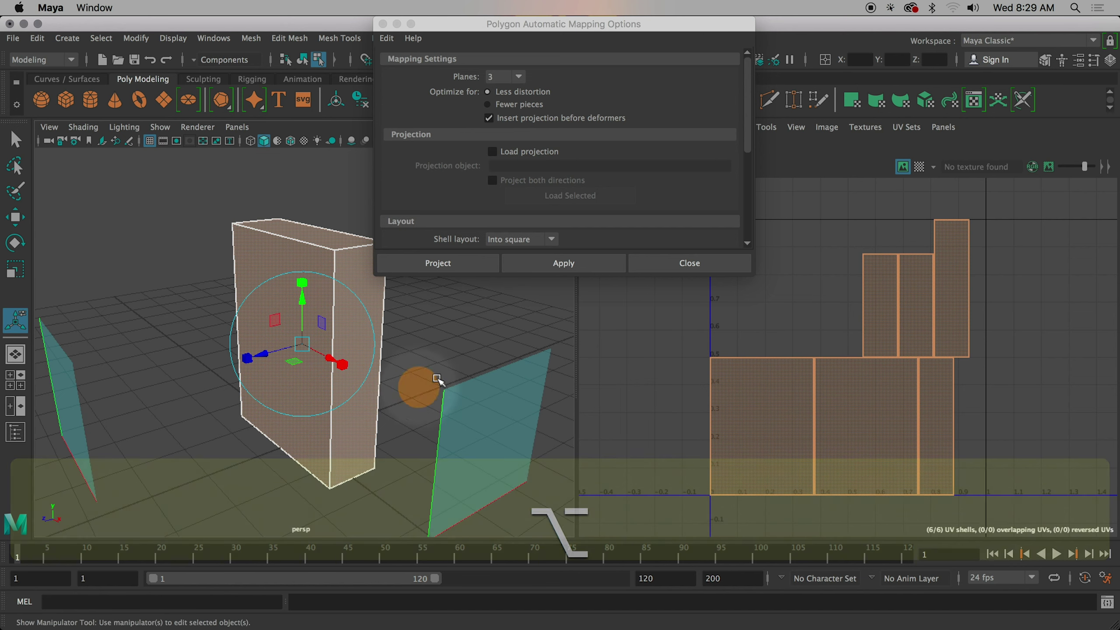
left_click(670, 266)
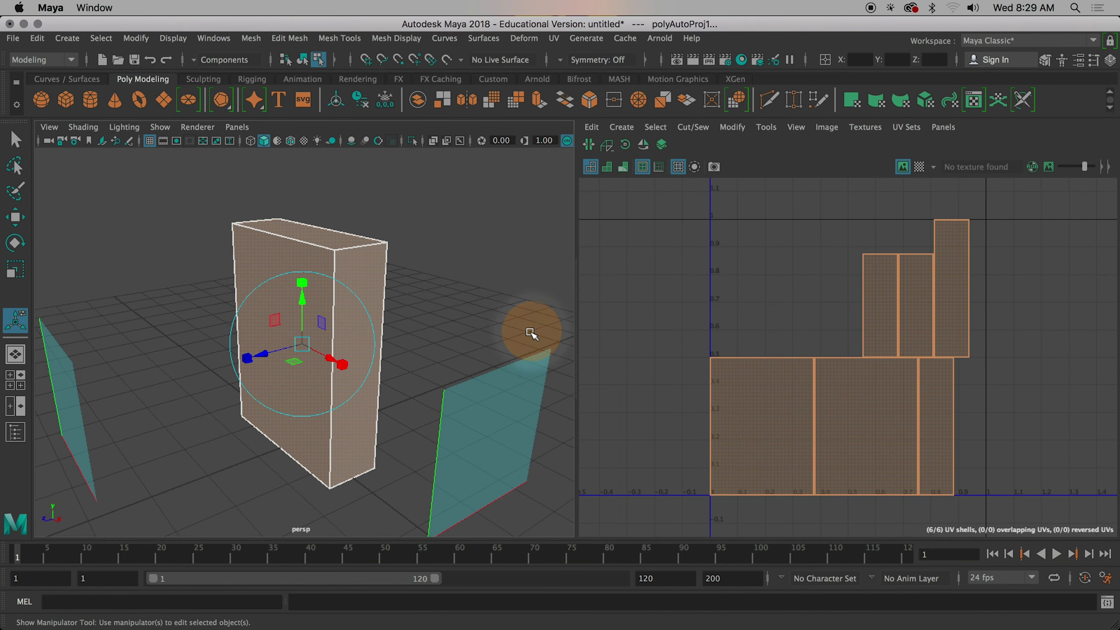
Select the front face's UV shell and move it upward, apart from the back and side shells
left_click_drag(533, 330, 568, 338)
left_click_drag(442, 295, 206, 370)
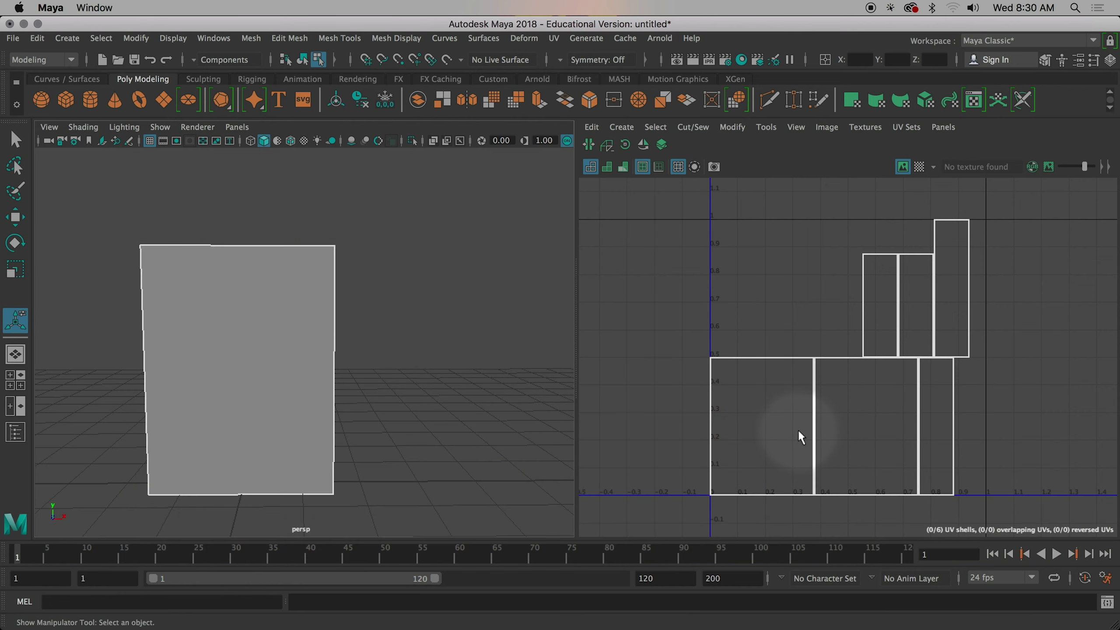
left_click(784, 429)
left_click_drag(380, 393, 388, 313)
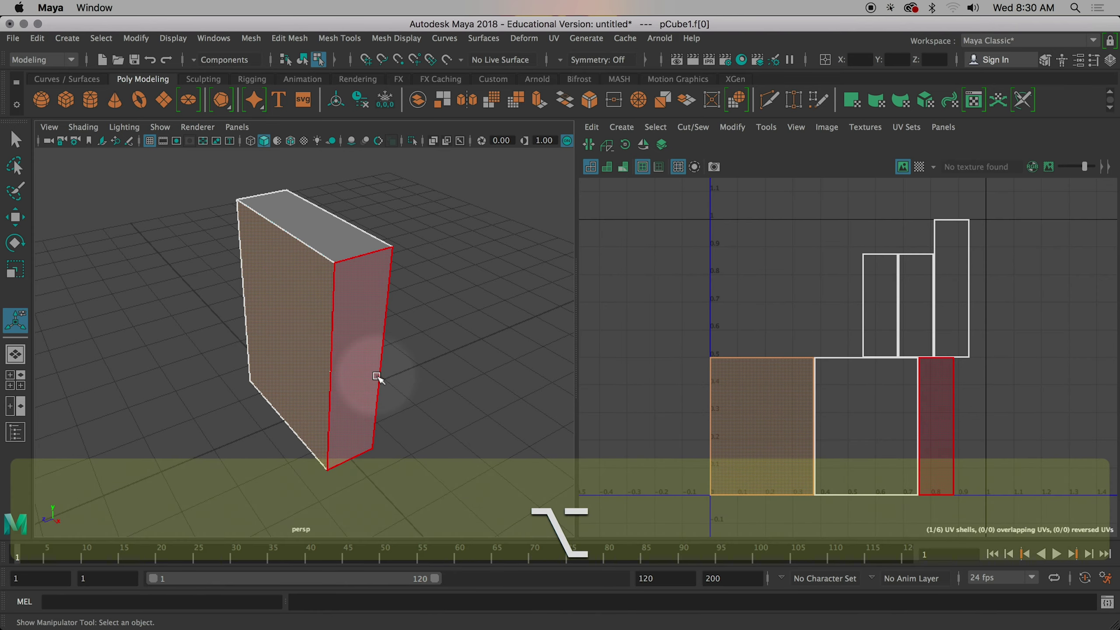
left_click_drag(375, 375, 287, 361)
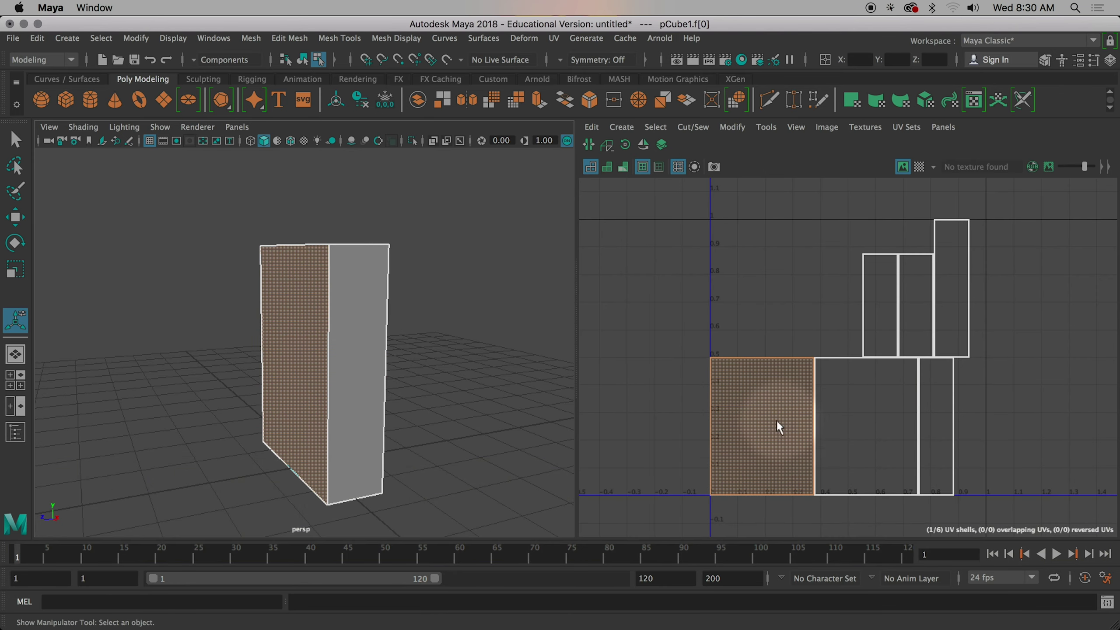
key("w")
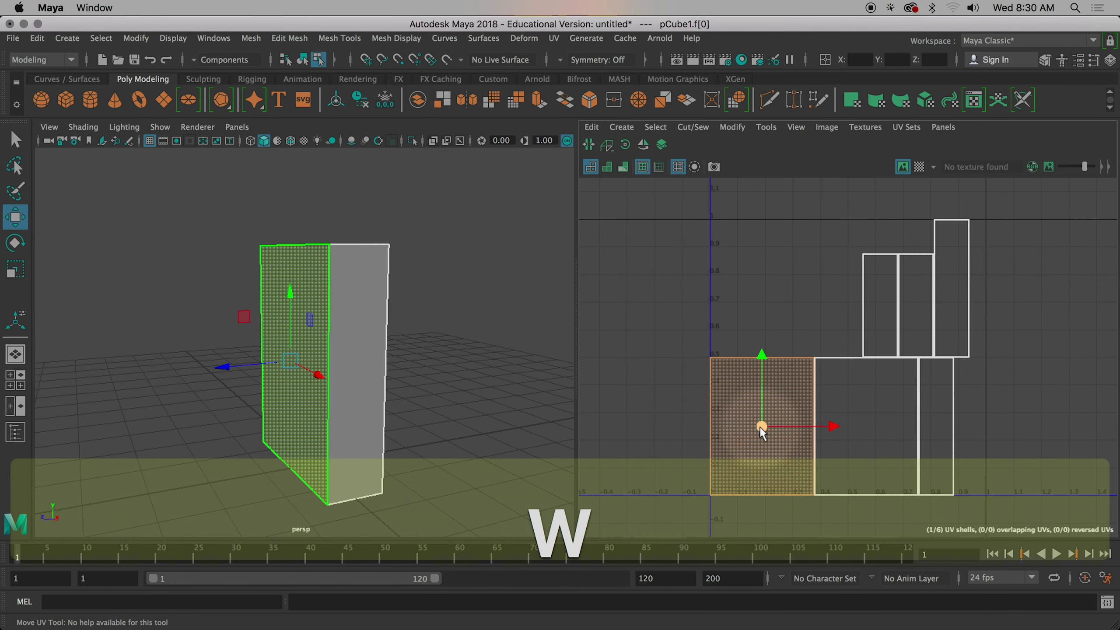
left_click_drag(762, 428, 752, 326)
left_click(330, 412)
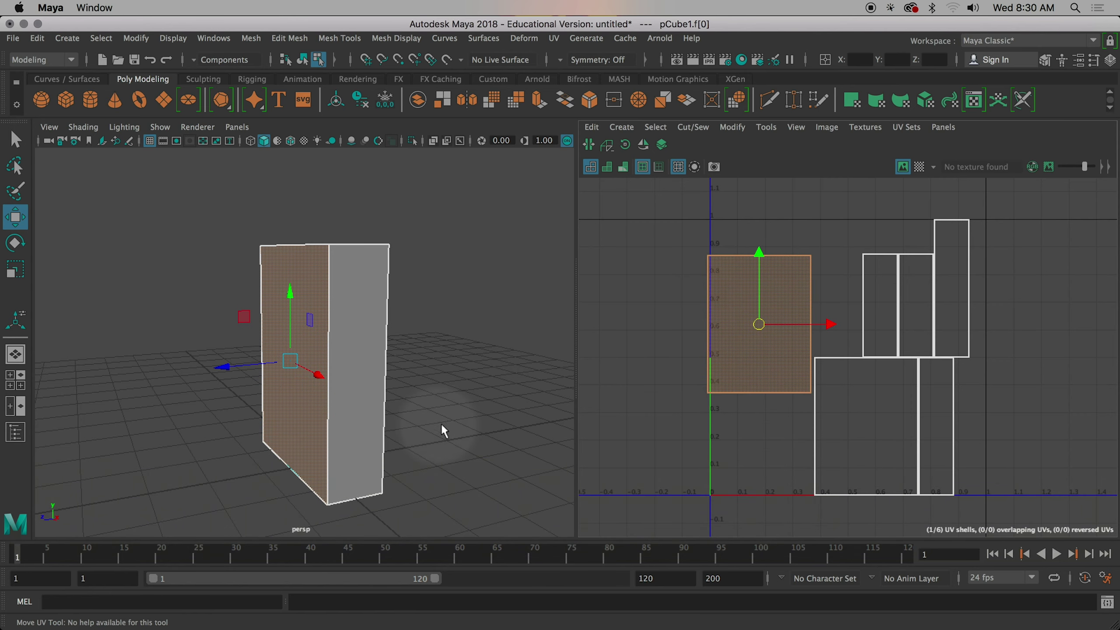
Compare the front and back faces with their shells, and shift the front face's shell inside the 0–1 UV square
left_click_drag(465, 442, 235, 375, "alt")
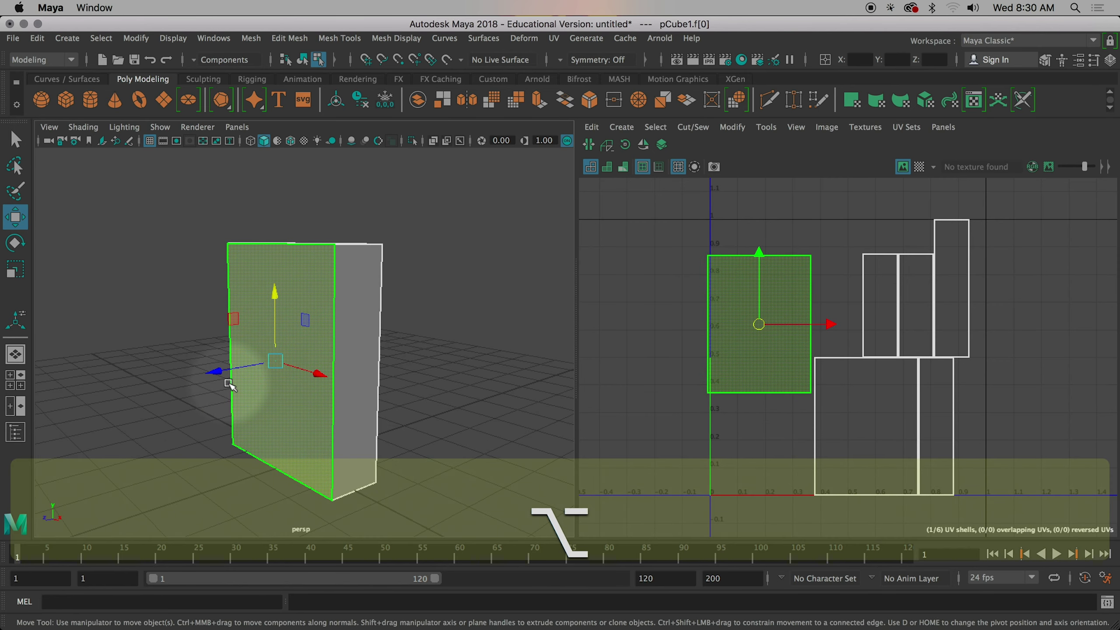
left_click_drag(450, 387, 330, 393, "alt")
left_click(410, 432)
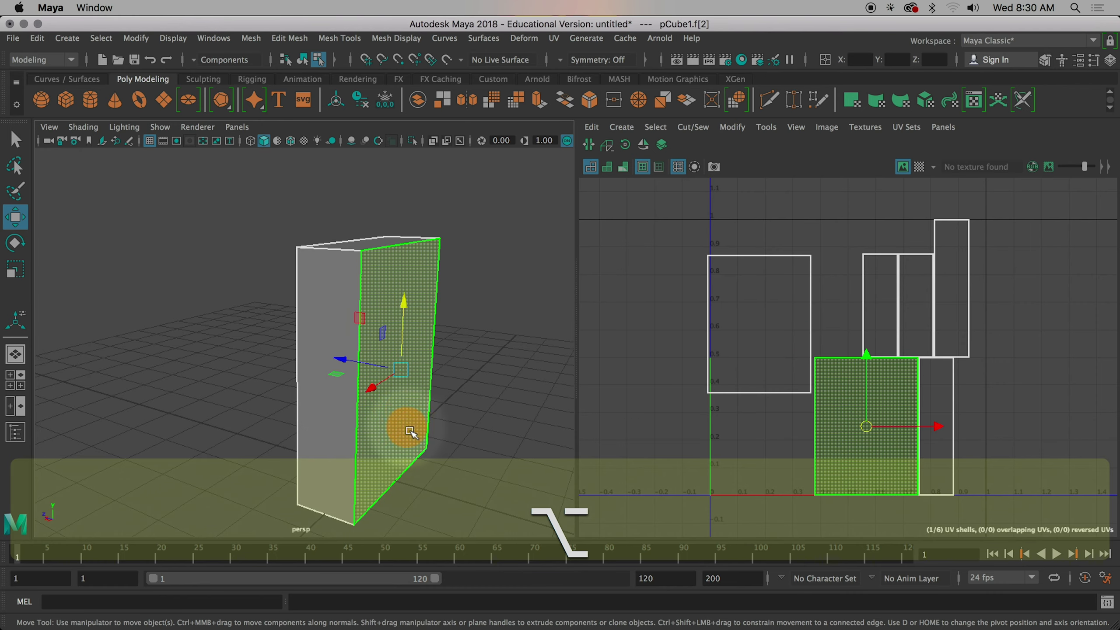
left_click_drag(410, 432, 313, 320, "alt")
left_click(312, 320)
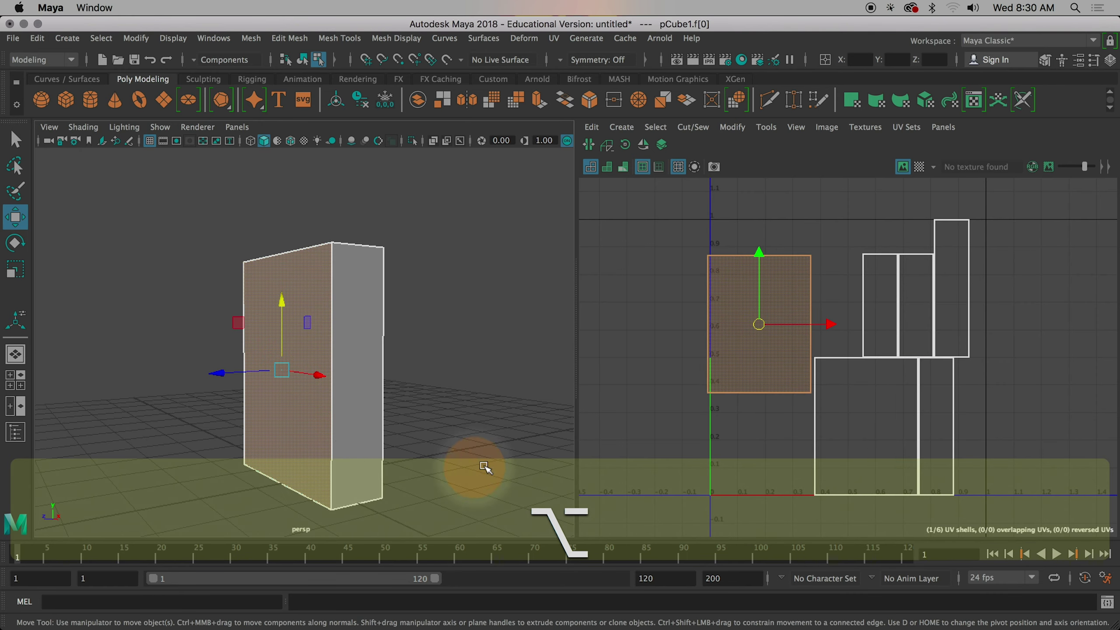
left_click(764, 346)
left_click_drag(772, 331, 789, 311)
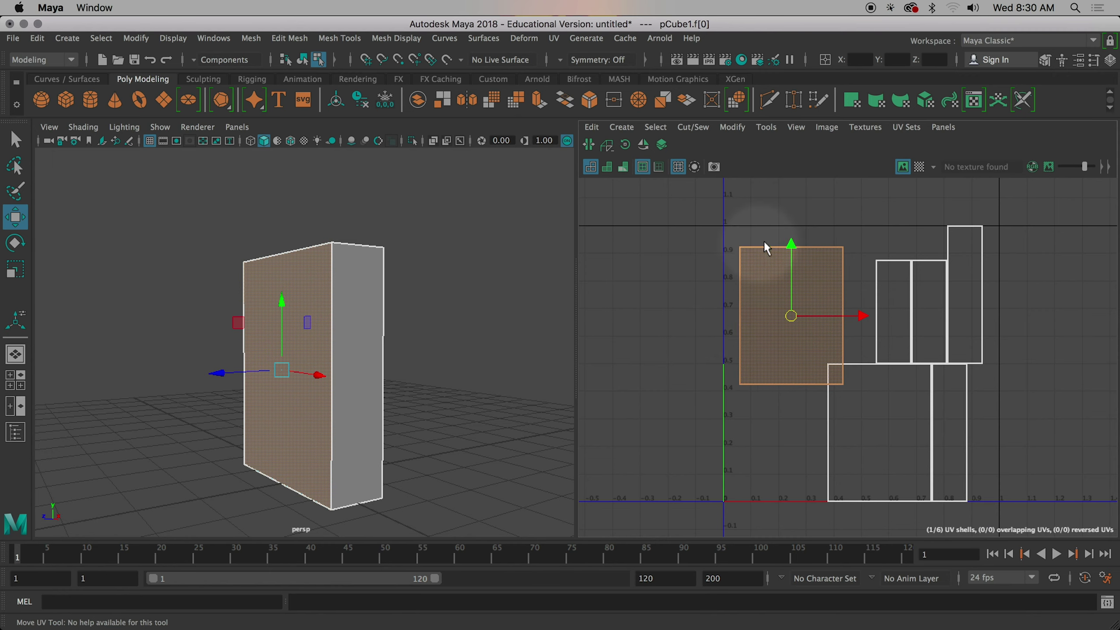
Join the top face's UVs to the upper edge of the front shell with Move and Sew in edge mode
left_click(779, 260)
left_click(791, 246)
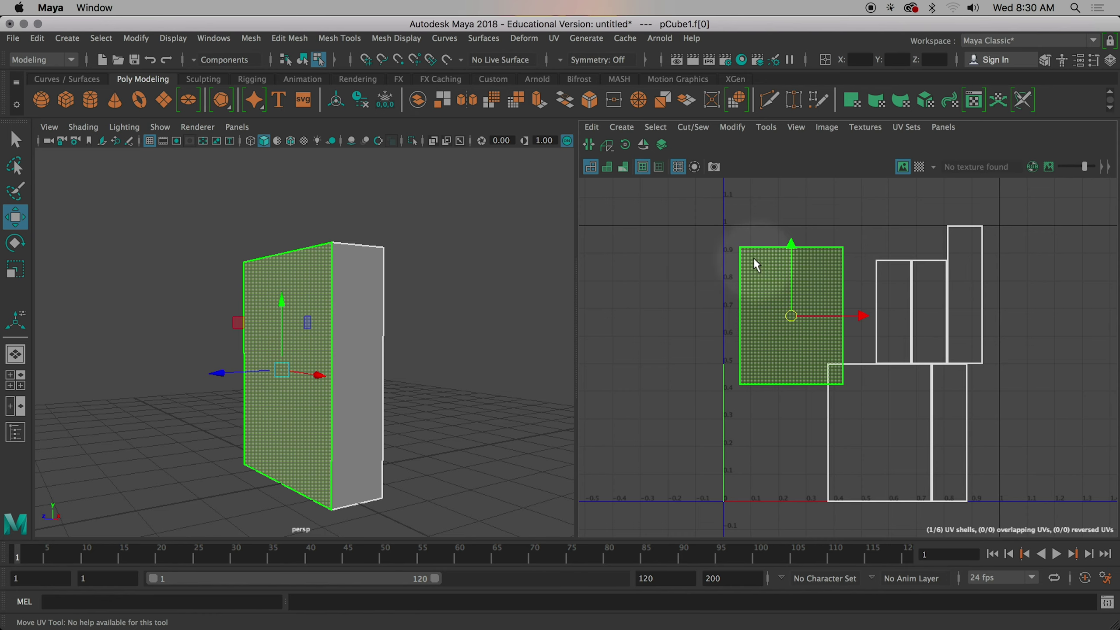
left_click_drag(414, 312, 246, 250, "alt")
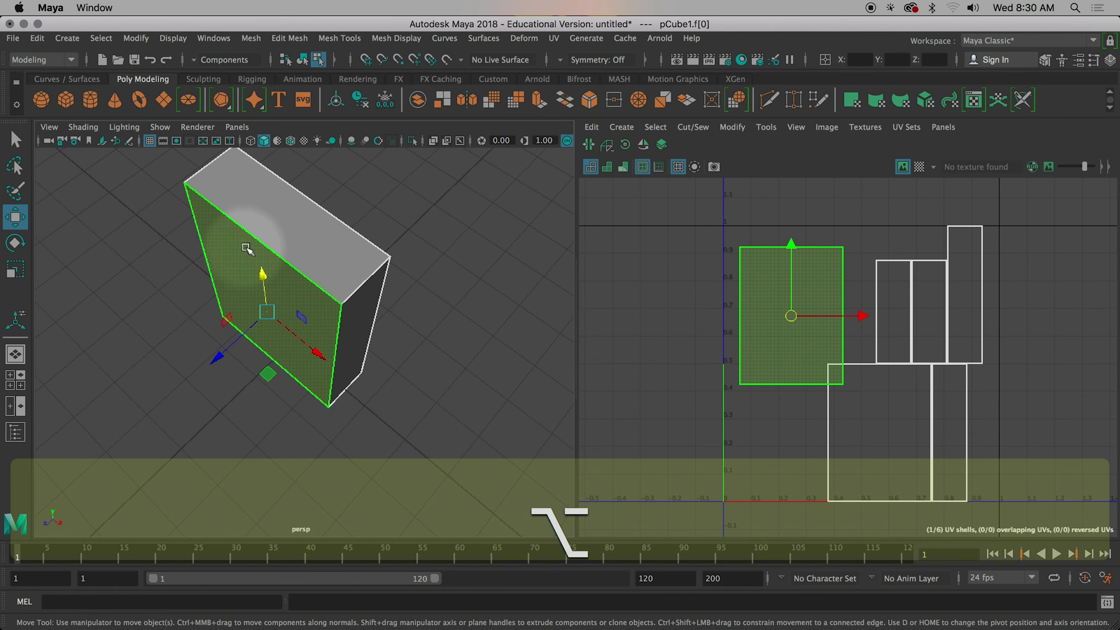
left_click(764, 281)
right_click(764, 281)
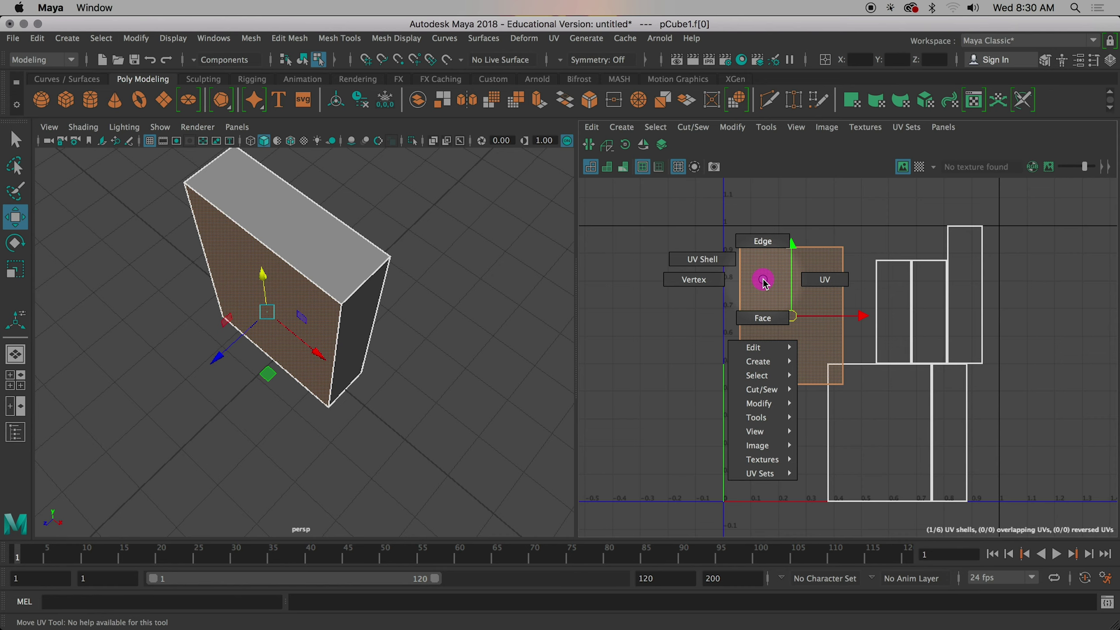
left_click(774, 256)
left_click(768, 256)
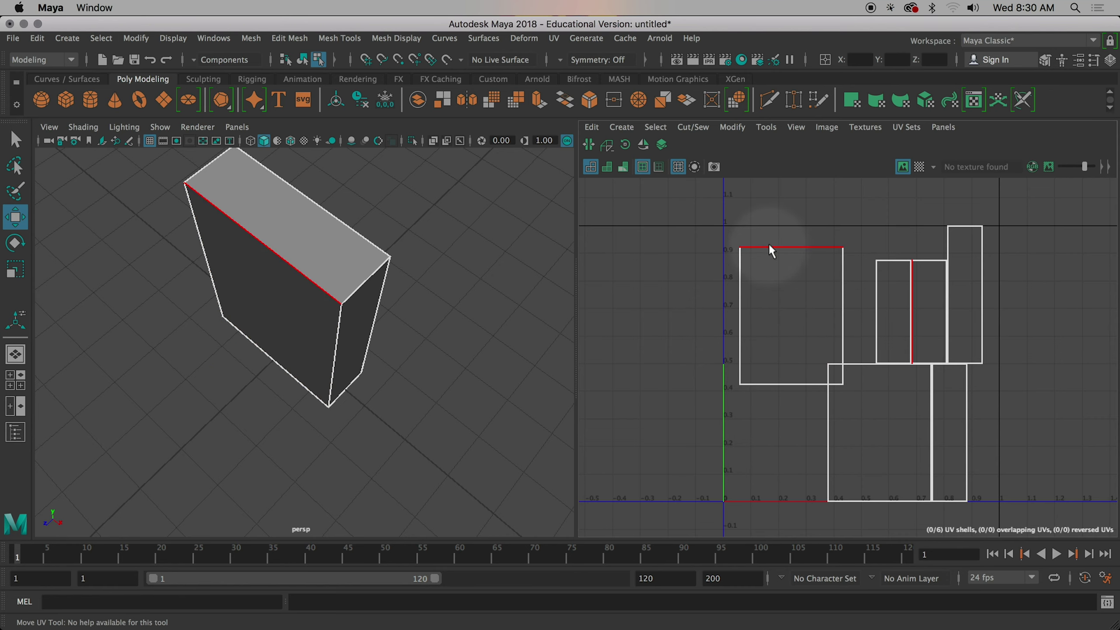
left_click(306, 279)
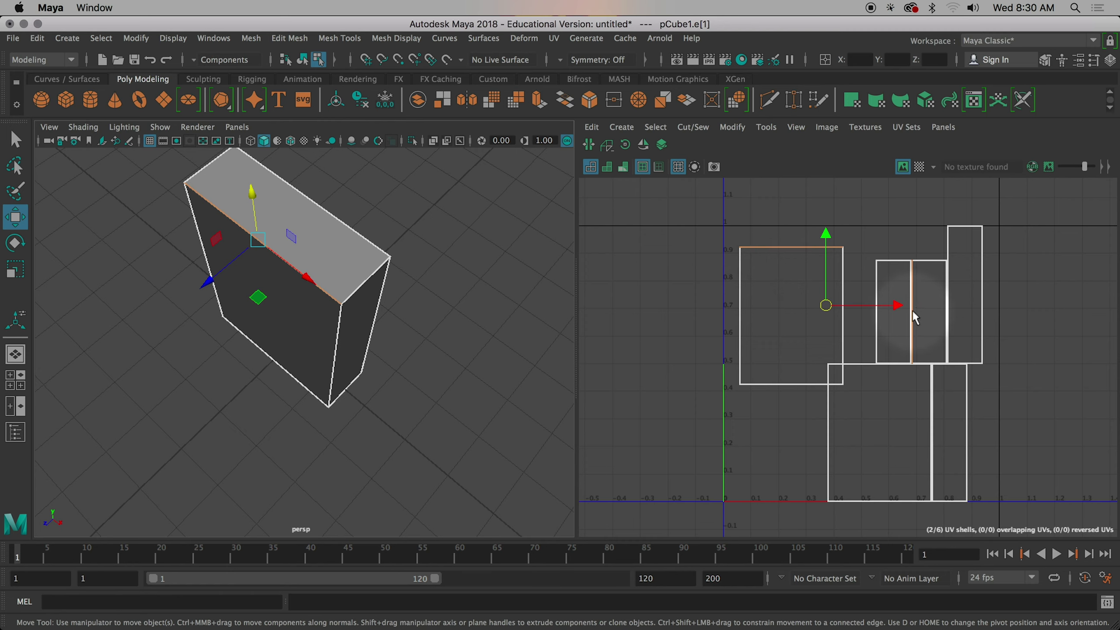
left_click(694, 128)
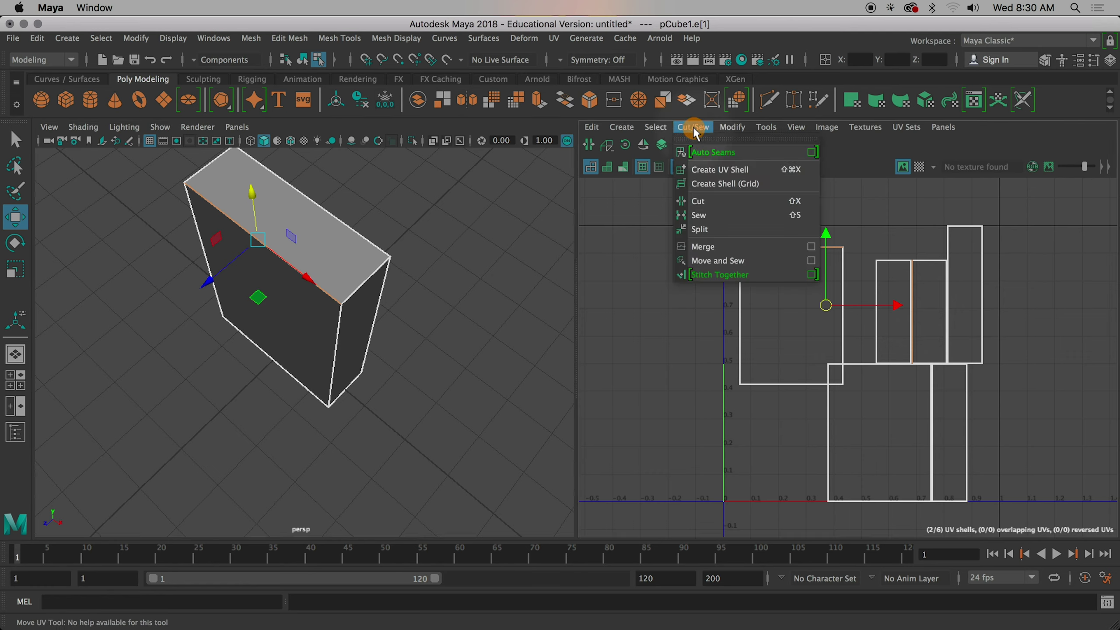
left_click(724, 261)
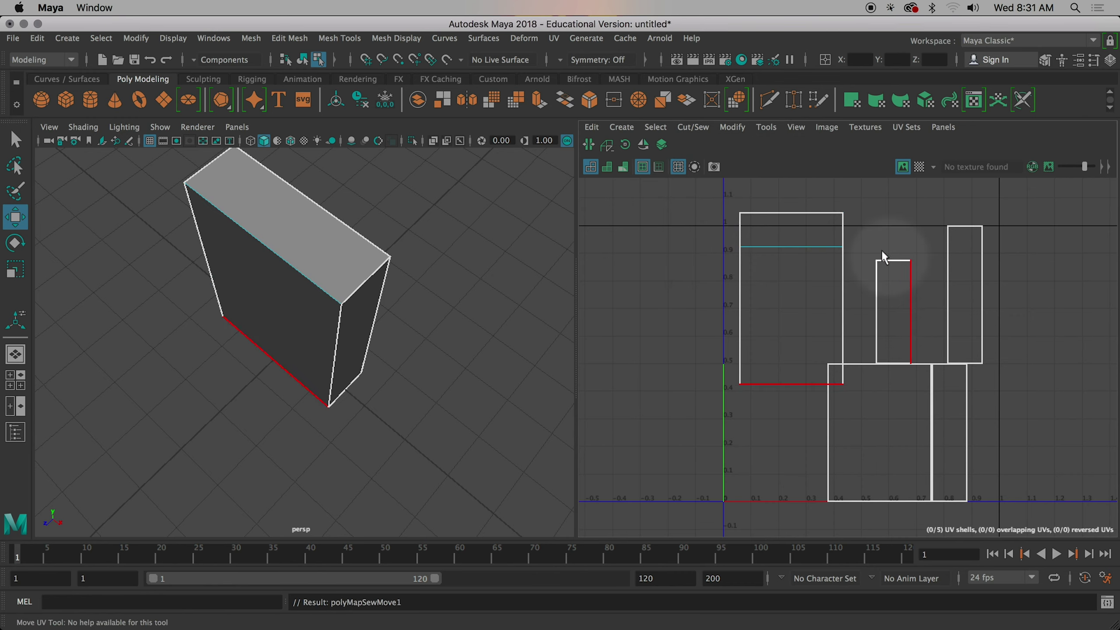
Join the bottom face's UVs to the lower edge of the front shell with Move and Sew
left_click(786, 385)
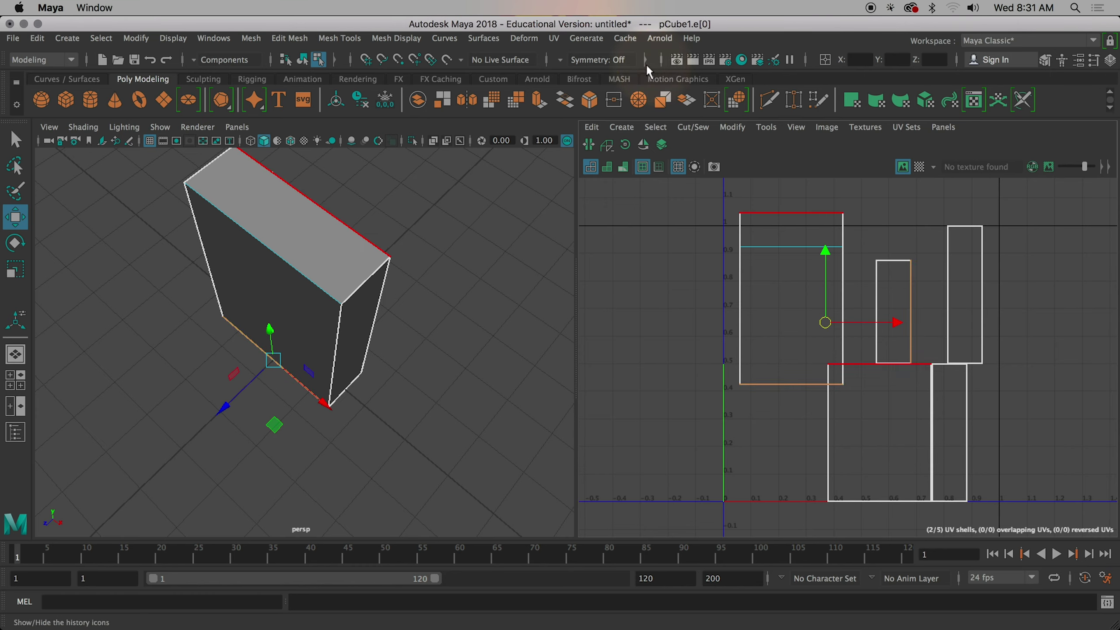
left_click(692, 126)
left_click(715, 256)
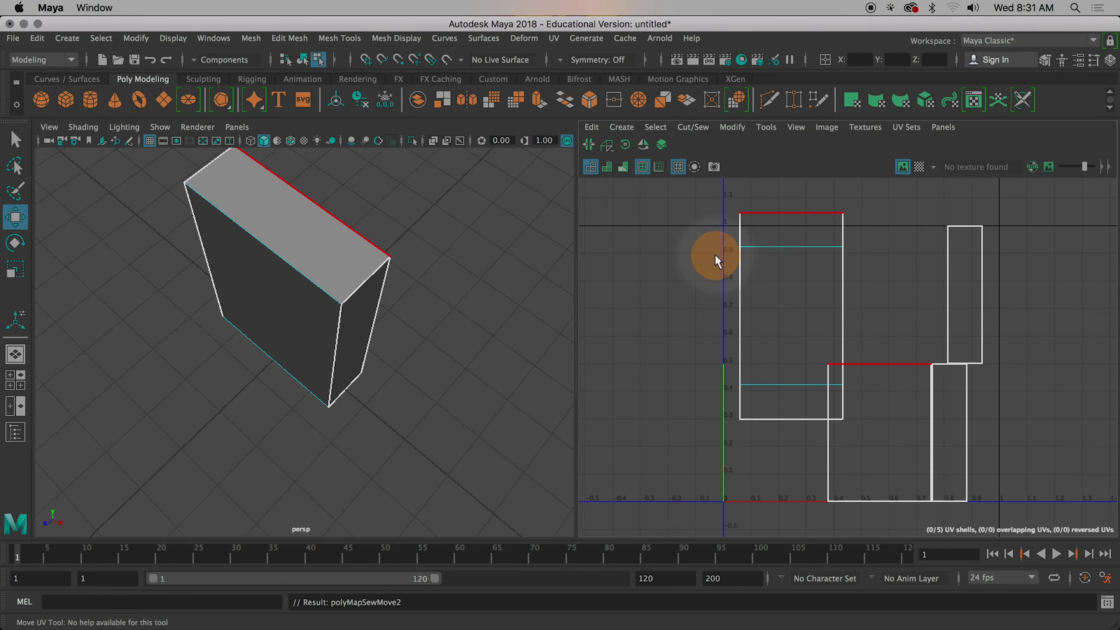
Repeat Move and Sew on the right and left edges of the front face to attach both side faces
left_click(843, 295)
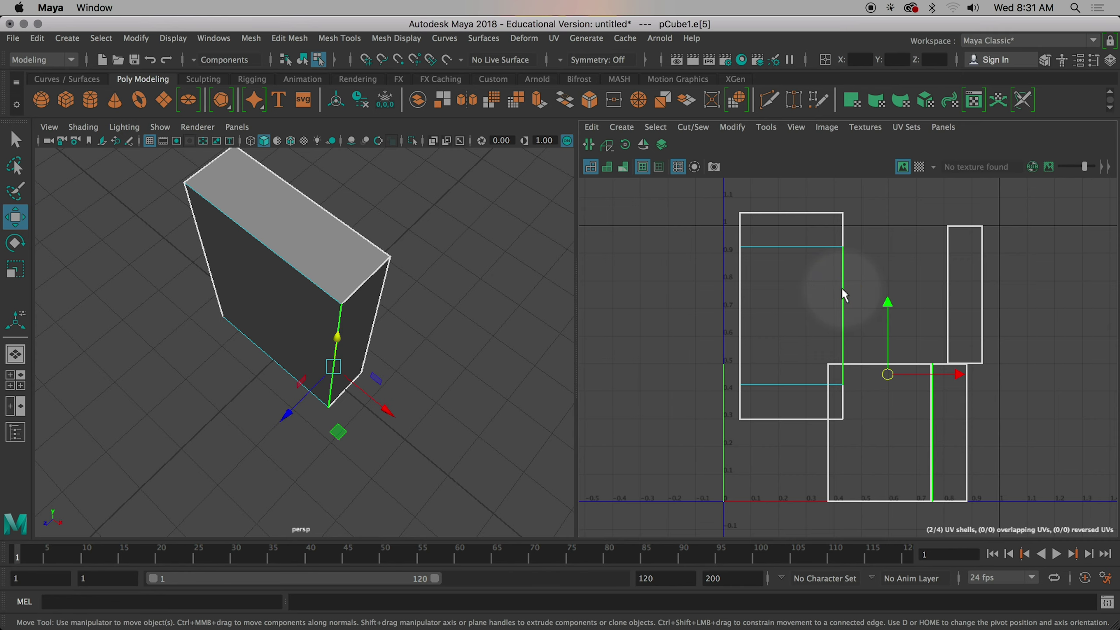
key("g")
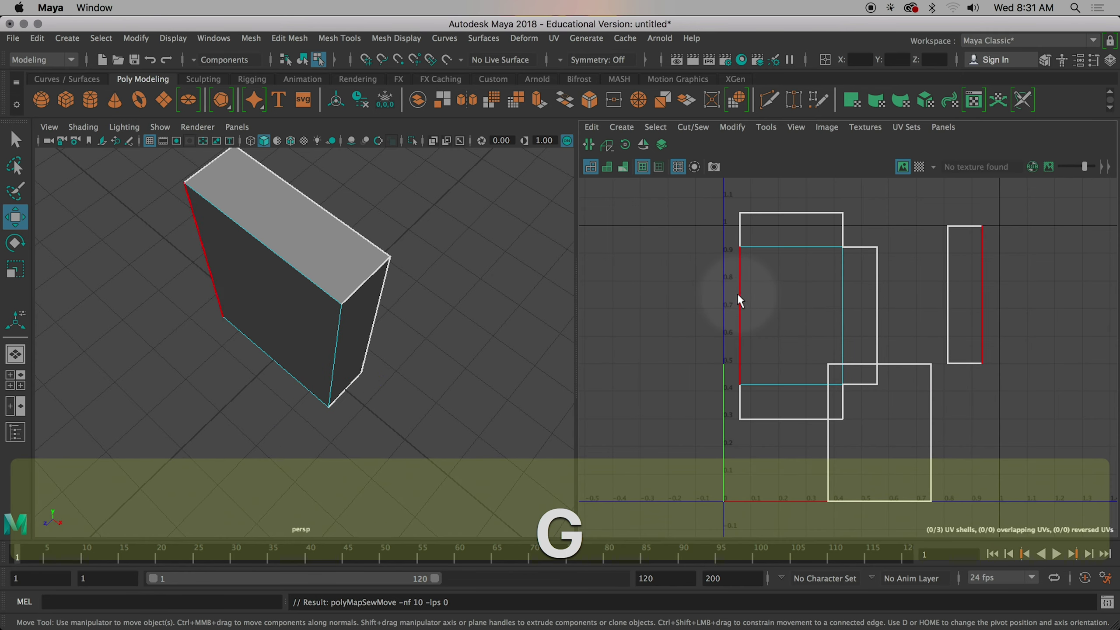
left_click(739, 297)
key("g")
Select the sewn cross-shaped piece in UV shell mode and move it fully inside the 0–1 UV square
right_click(755, 306)
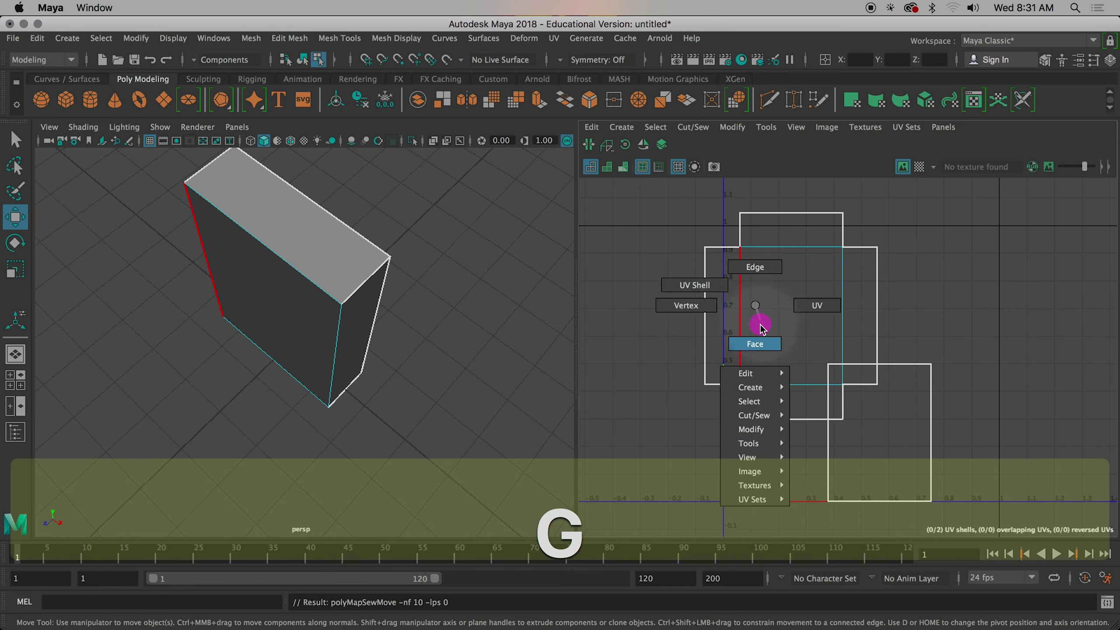
left_click(694, 285)
left_click(790, 316)
left_click_drag(791, 317, 814, 332)
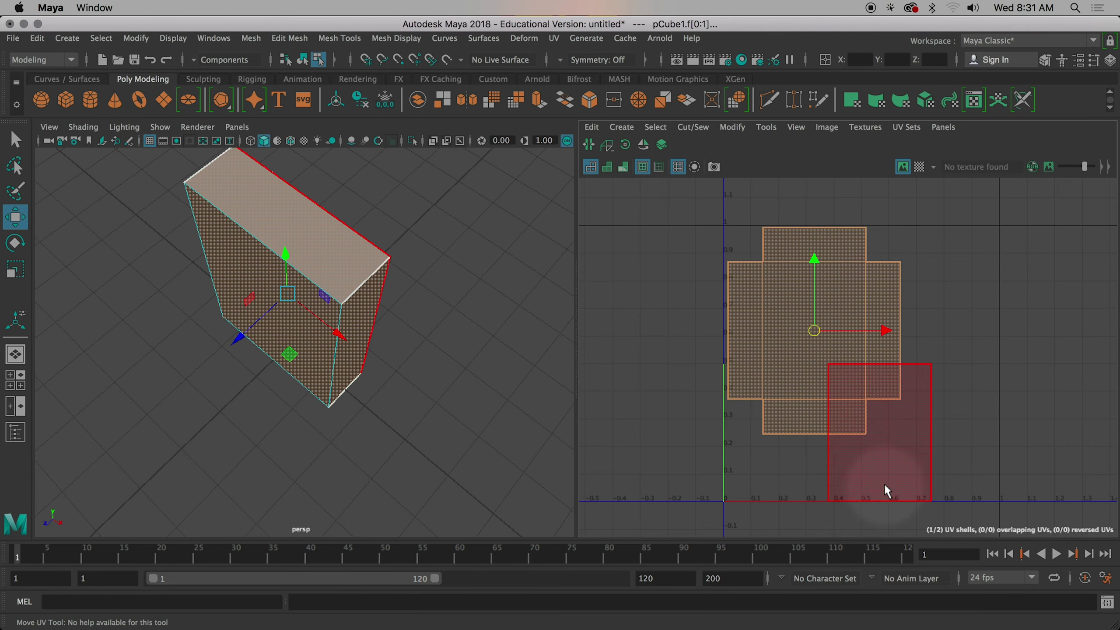
Overlay the back face's UV shell on the front face, and move it to the lower right of the 0–1 UV square
left_click(879, 445)
left_click_drag(880, 431, 814, 328)
left_click(742, 351)
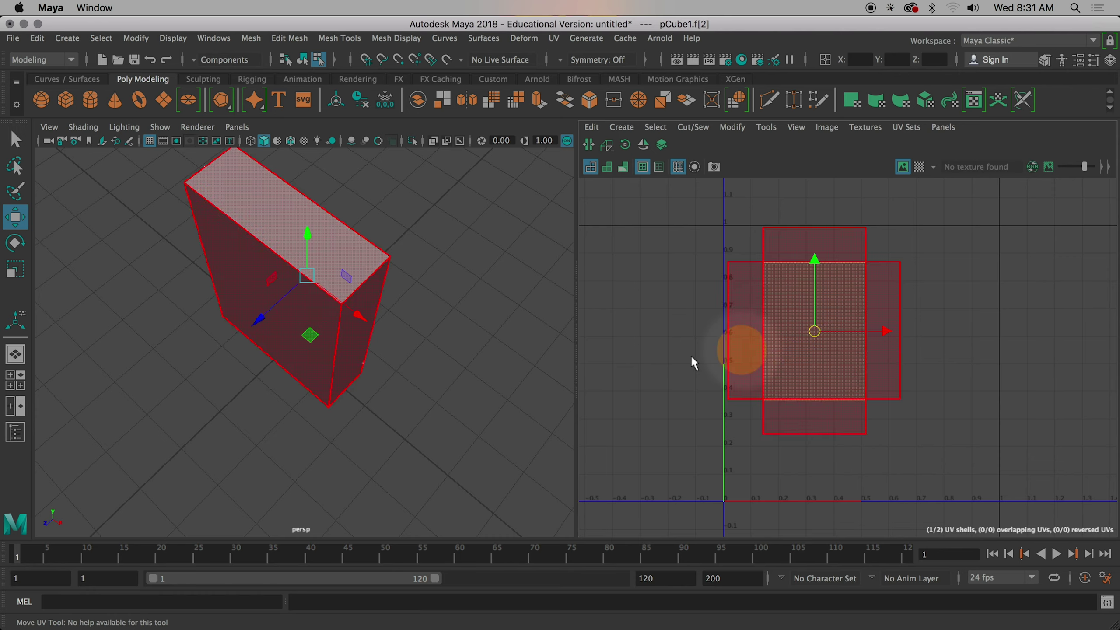
left_click(270, 322)
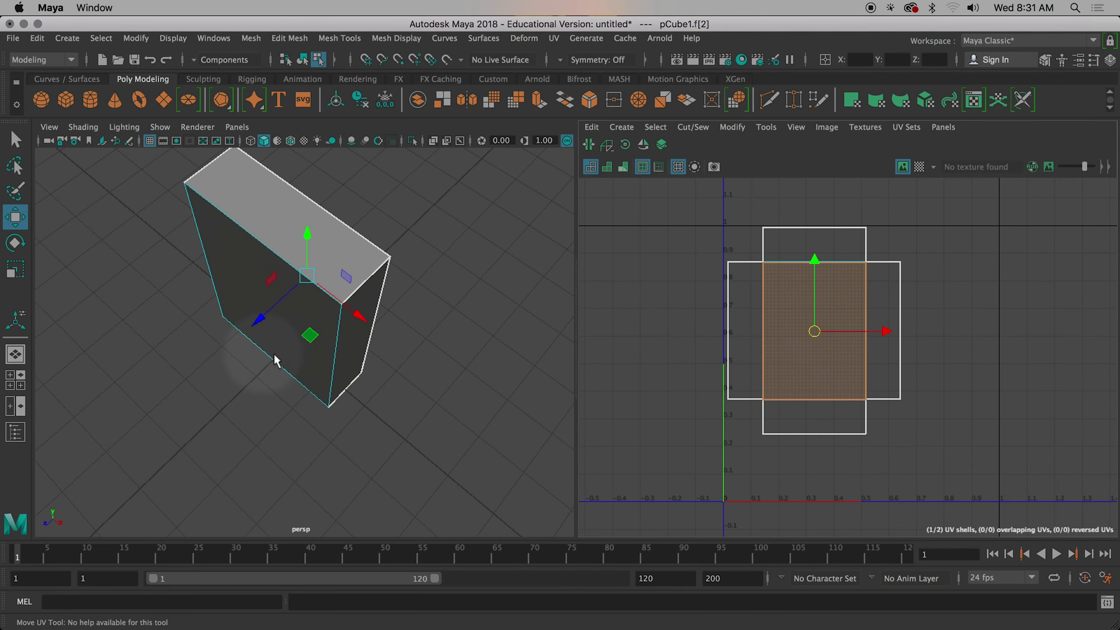
left_click_drag(810, 336, 935, 418)
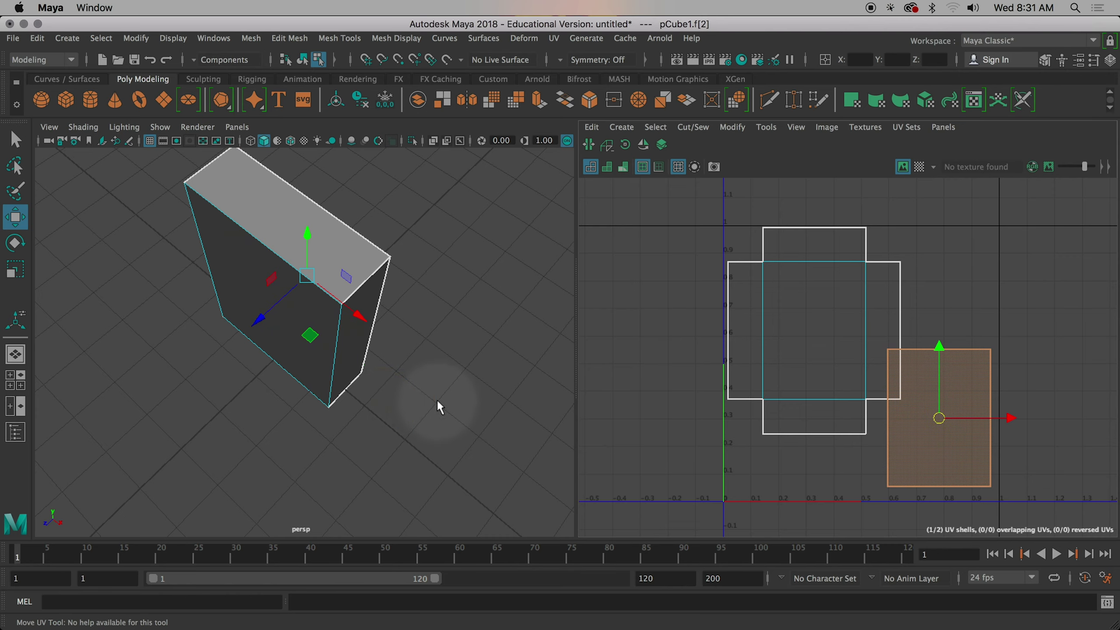
mouse_move(939, 419)
left_mouse_down()
mouse_move(955, 334)
mouse_move(942, 324)
mouse_move(808, 344)
mouse_move(829, 331)
mouse_move(920, 430)
mouse_move(929, 417)
left_mouse_up()
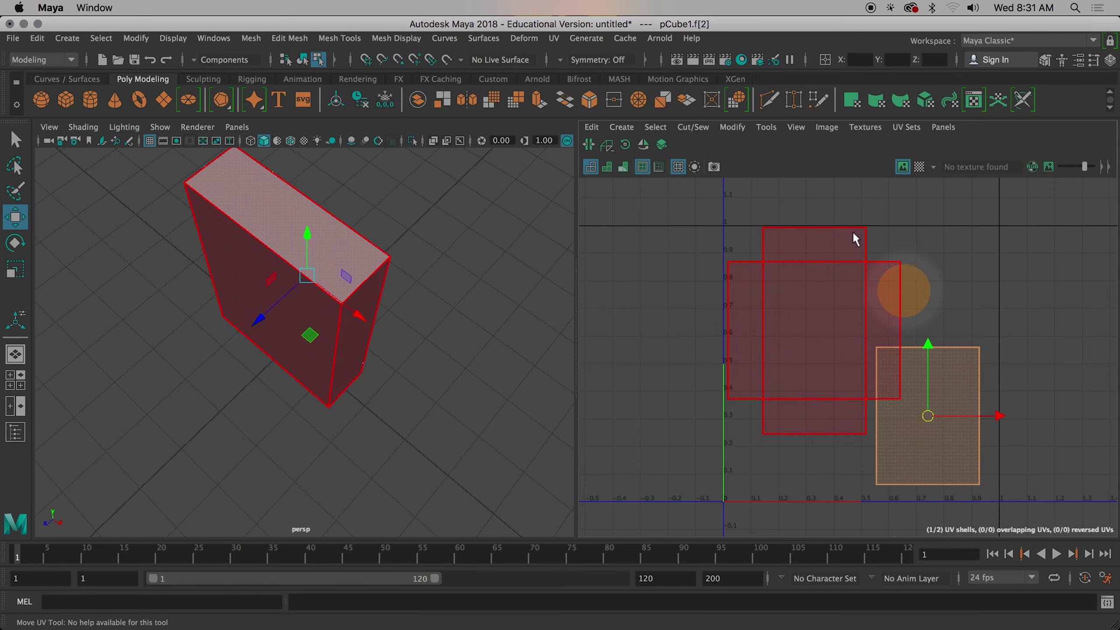
Rotate the back face's UV shell 90 degrees and move it down near the lower-right corner of the 0–1 UV square
key("e")
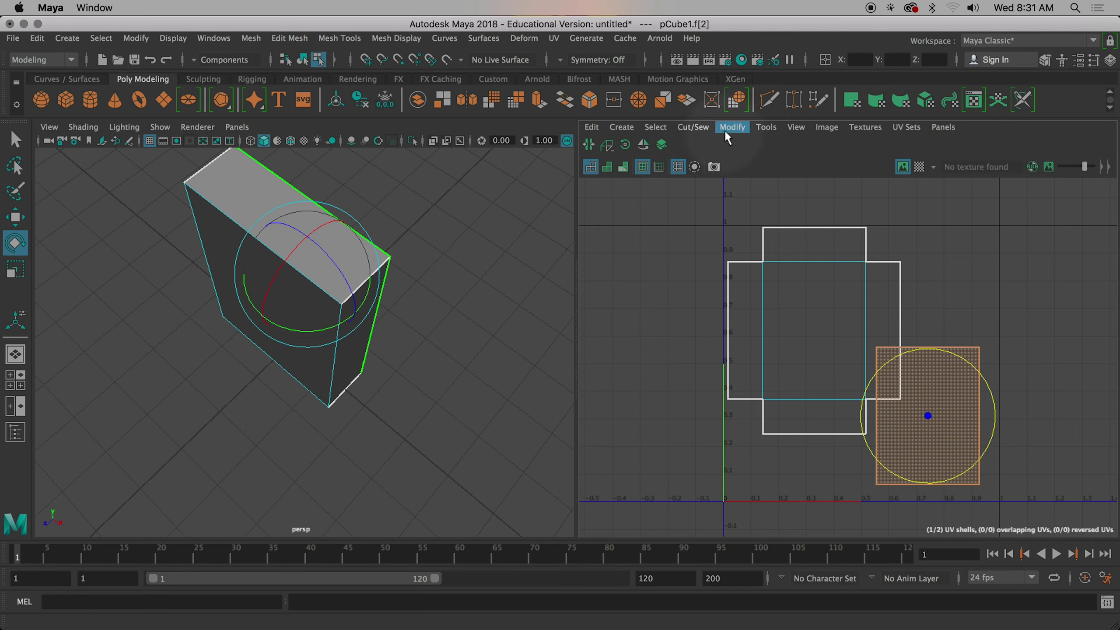
left_click(733, 128)
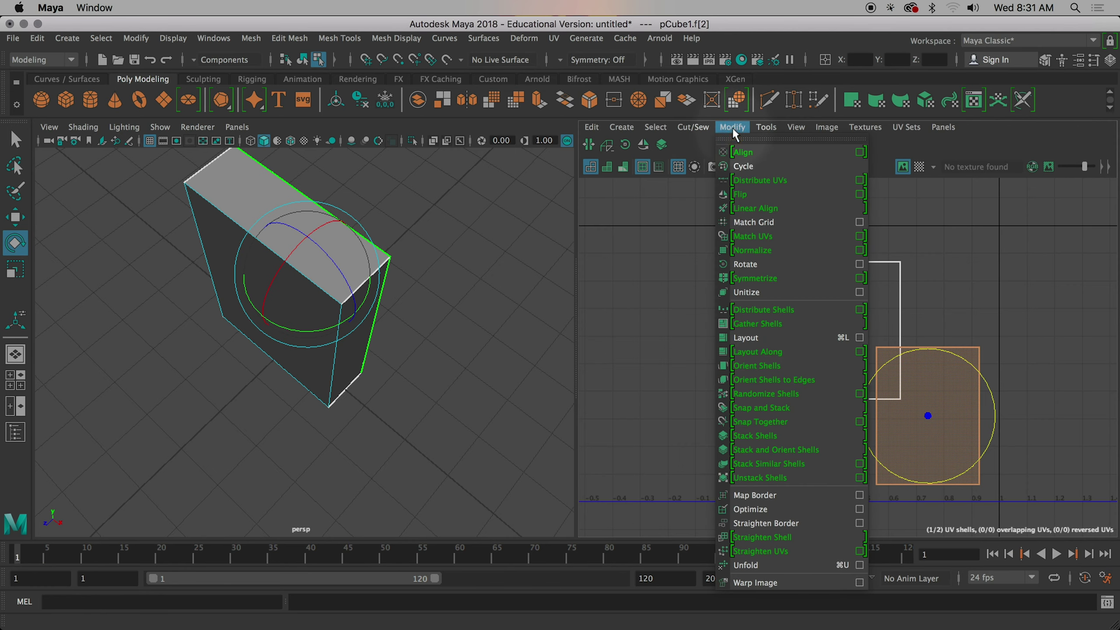
left_click(746, 264)
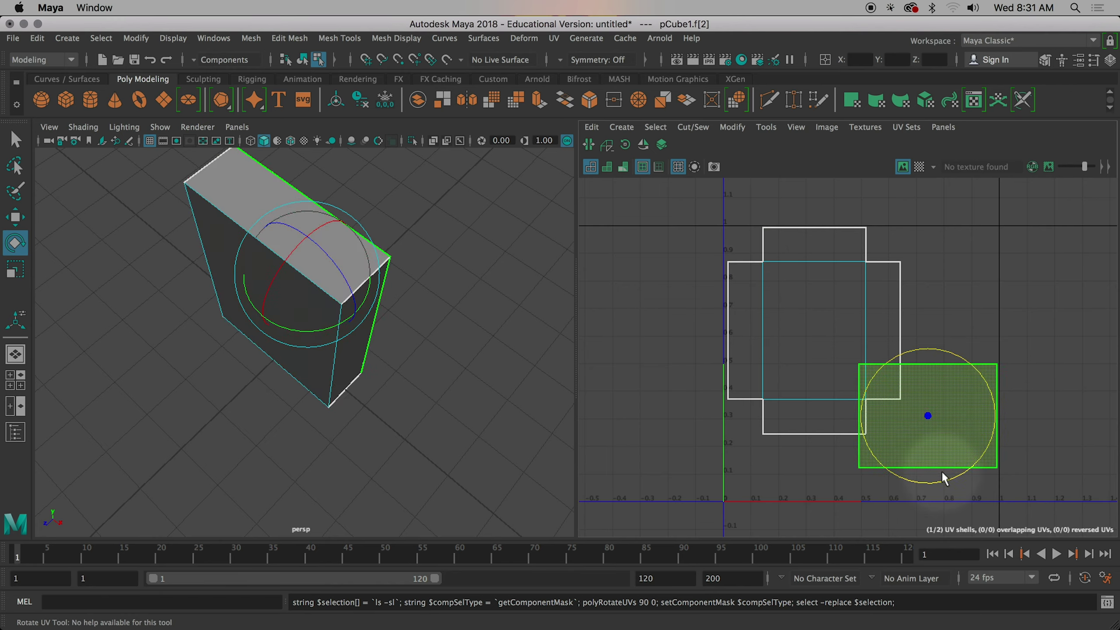
key("w")
left_click_drag(928, 416, 925, 446)
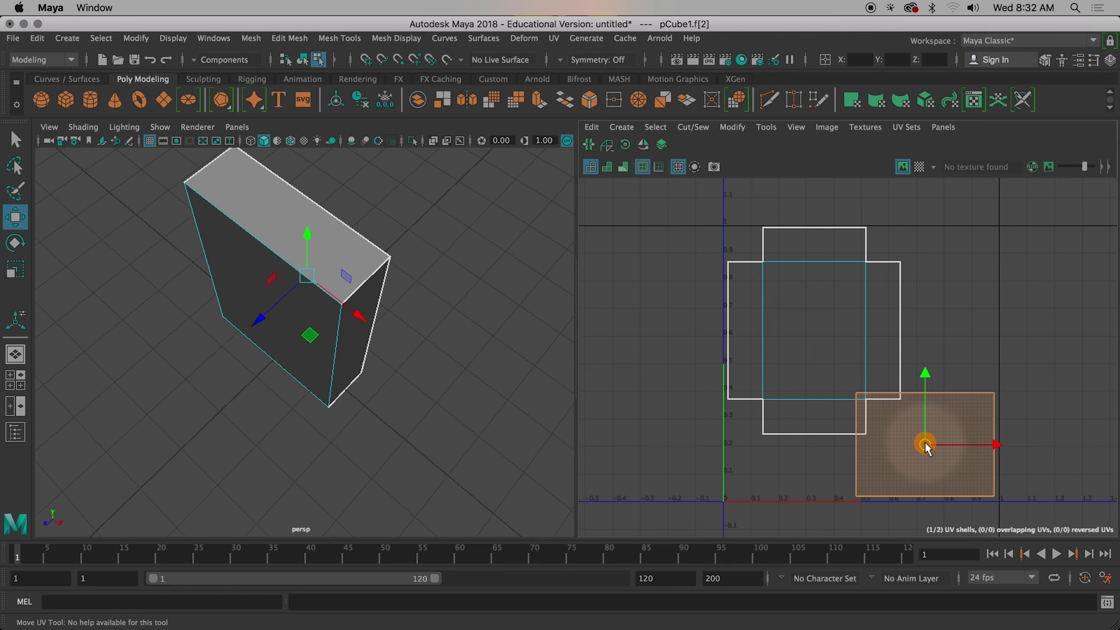
Scale the cross-shaped and back-face UV shells down slightly and space them apart without overlap inside the 0–1 UV square
left_click(816, 342)
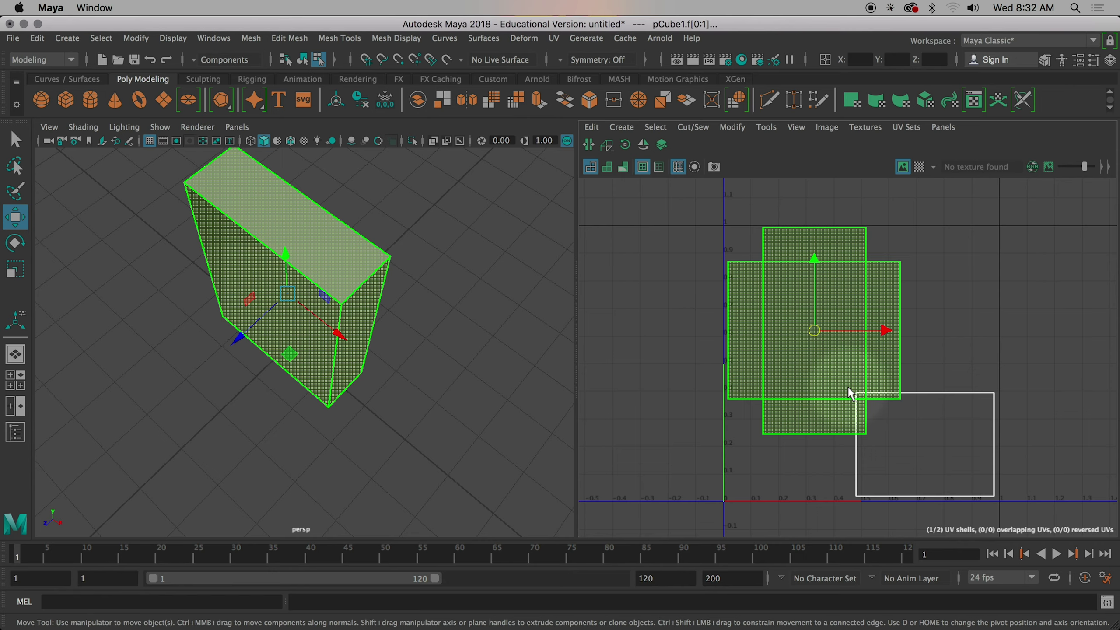
key("r")
left_click_drag(813, 328, 810, 331)
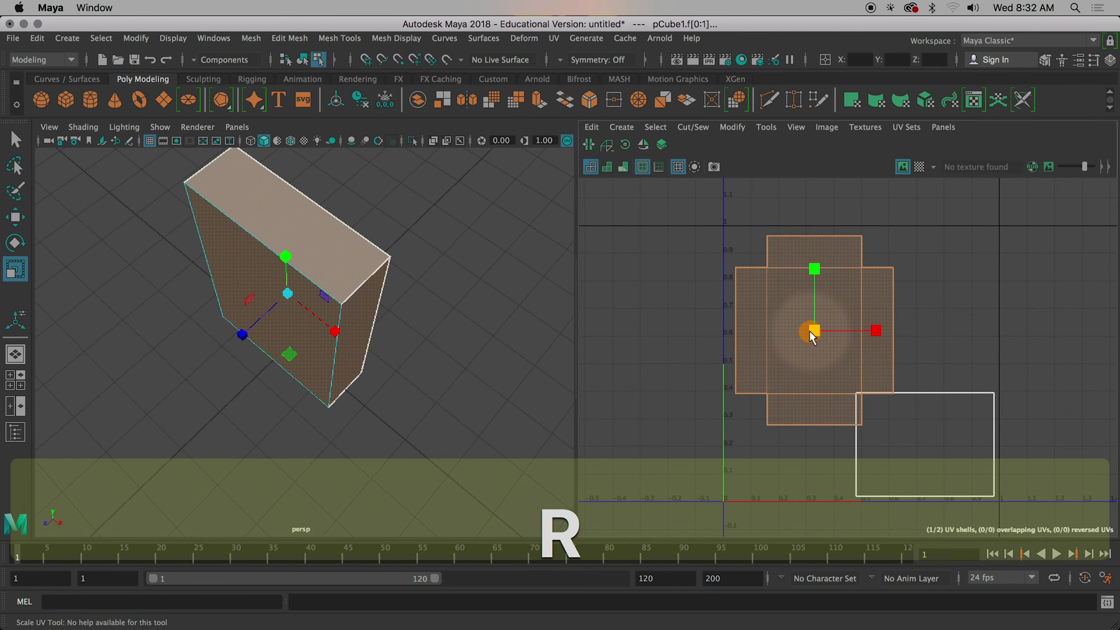
left_click(903, 441)
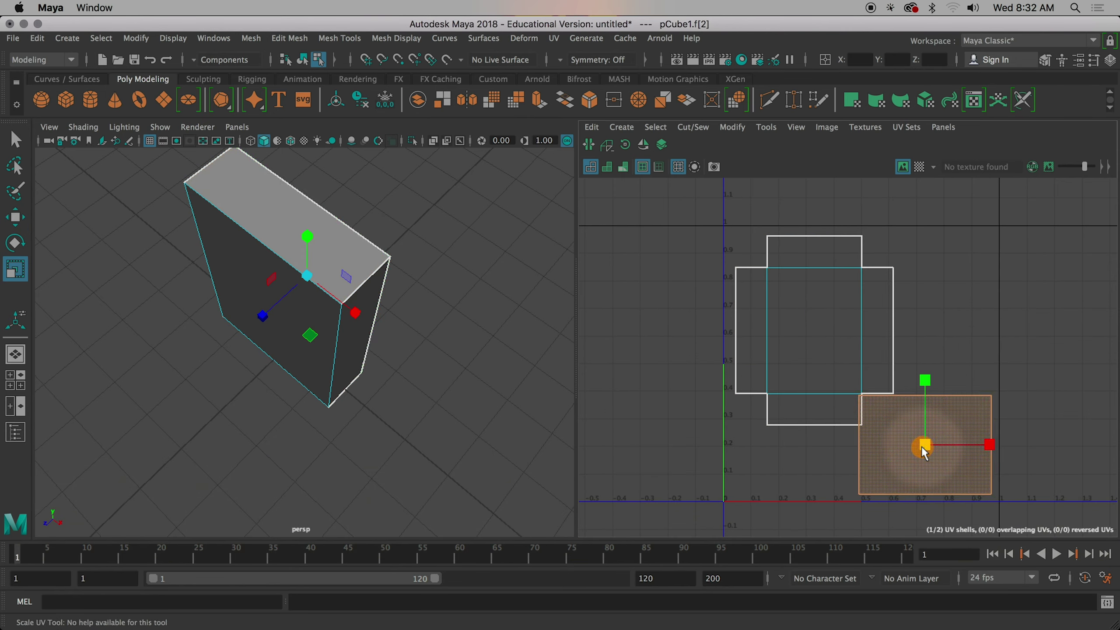
left_click_drag(921, 447, 933, 446)
key("w")
left_click(838, 355)
left_click_drag(814, 331, 809, 331)
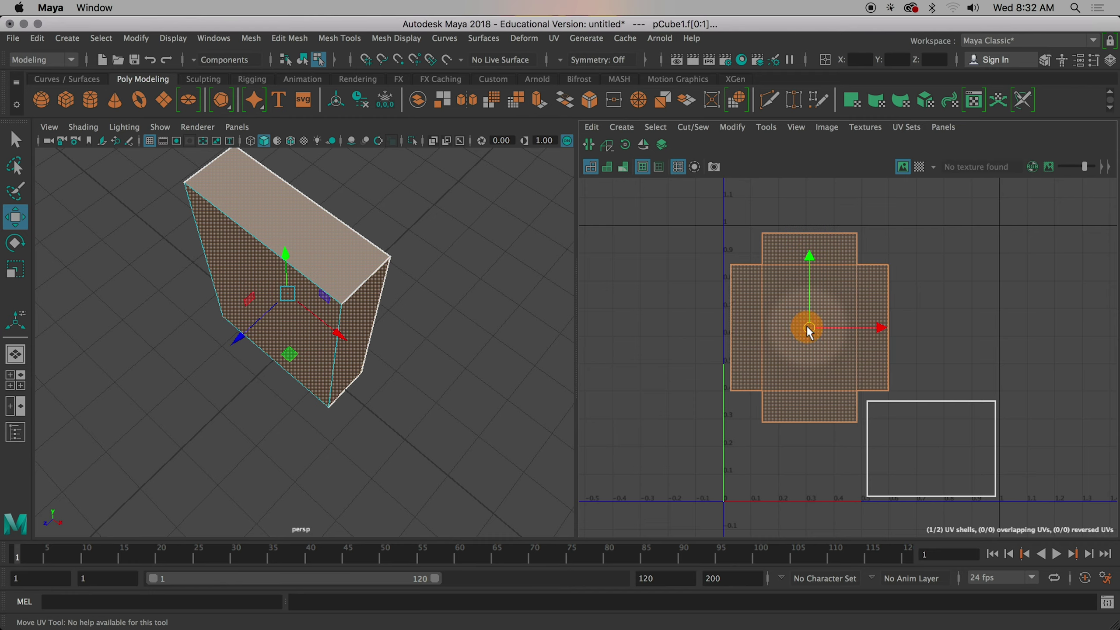
Return the cereal box to object mode and select the whole box so its complete UV layout is shown
left_click_drag(495, 383, 365, 328)
right_click(357, 275)
left_click(424, 192)
left_click(412, 346)
right_click(364, 212)
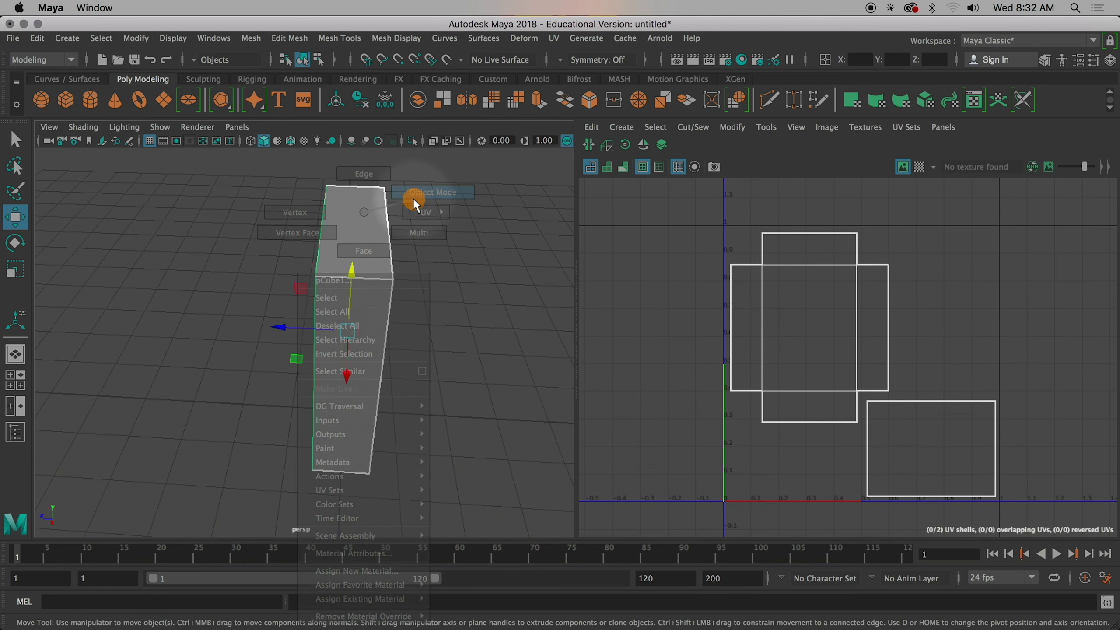
left_click(416, 204)
left_click_drag(457, 315, 345, 350)
left_click(345, 351)
left_click_drag(738, 456, 881, 538)
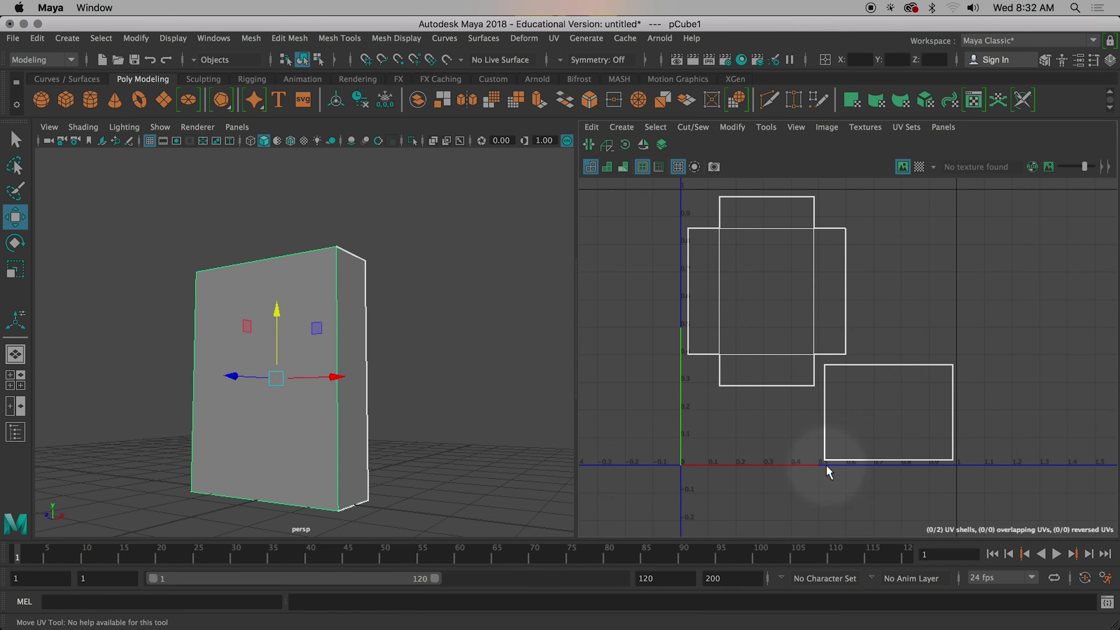
left_click(827, 127)
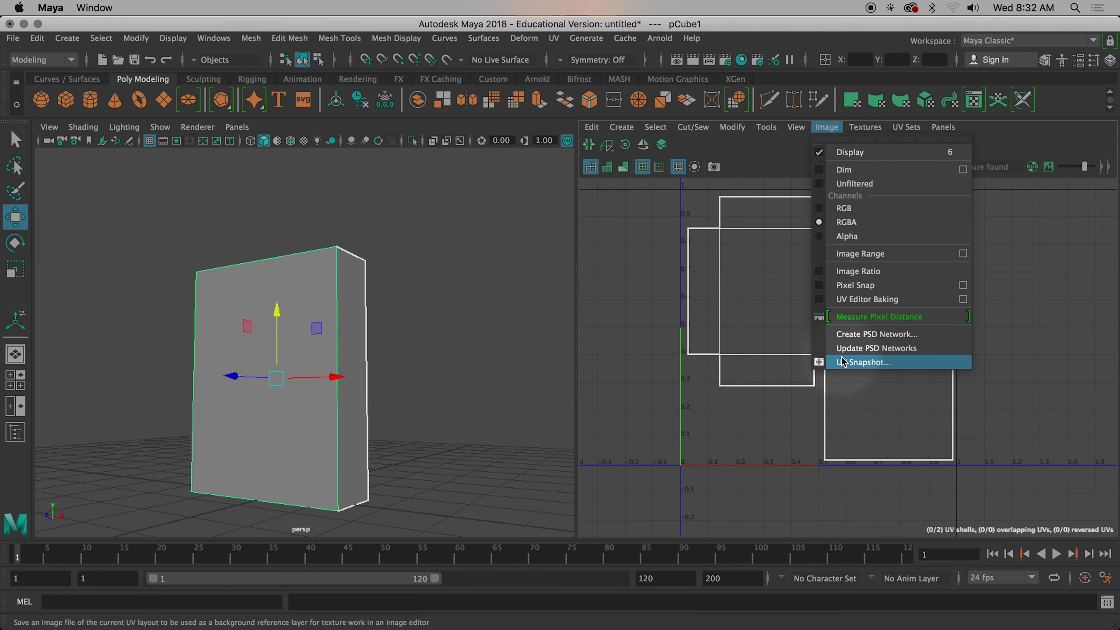
right_click(321, 212)
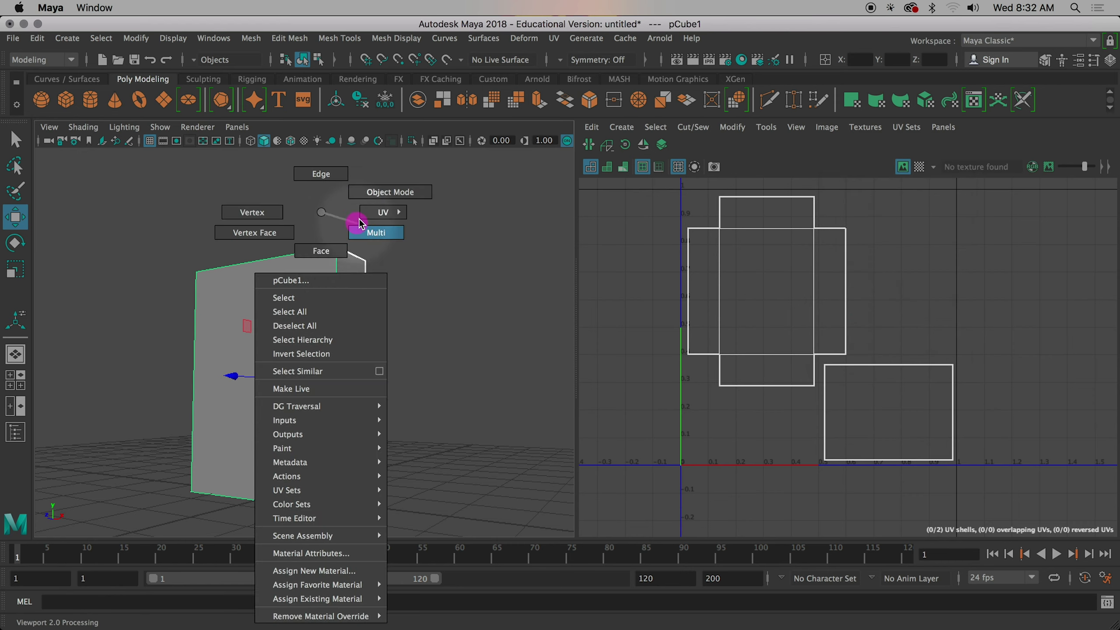
left_click(322, 288)
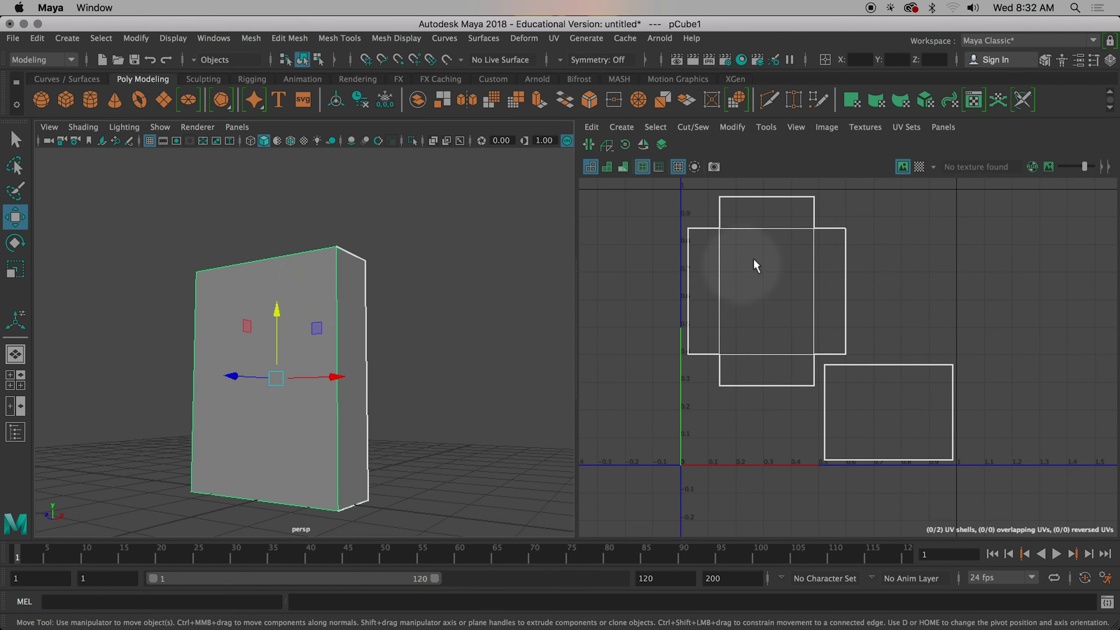
Open the UV Snapshot options, reset the settings, and set the image format to JPEG, keeping the size at 2048 px
left_click(828, 129)
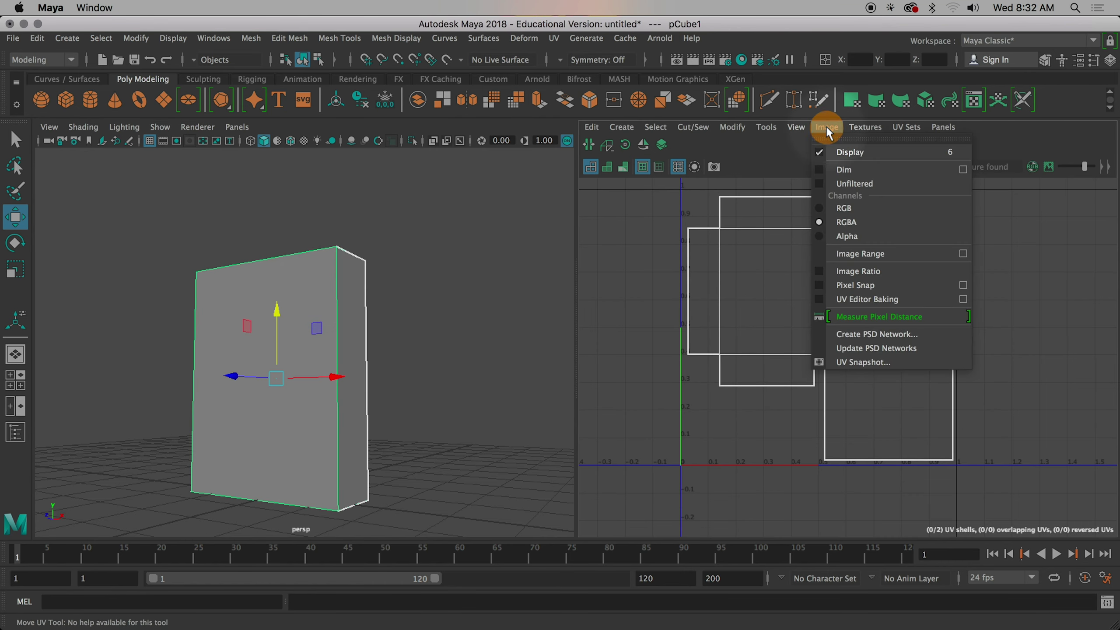
left_click(854, 369)
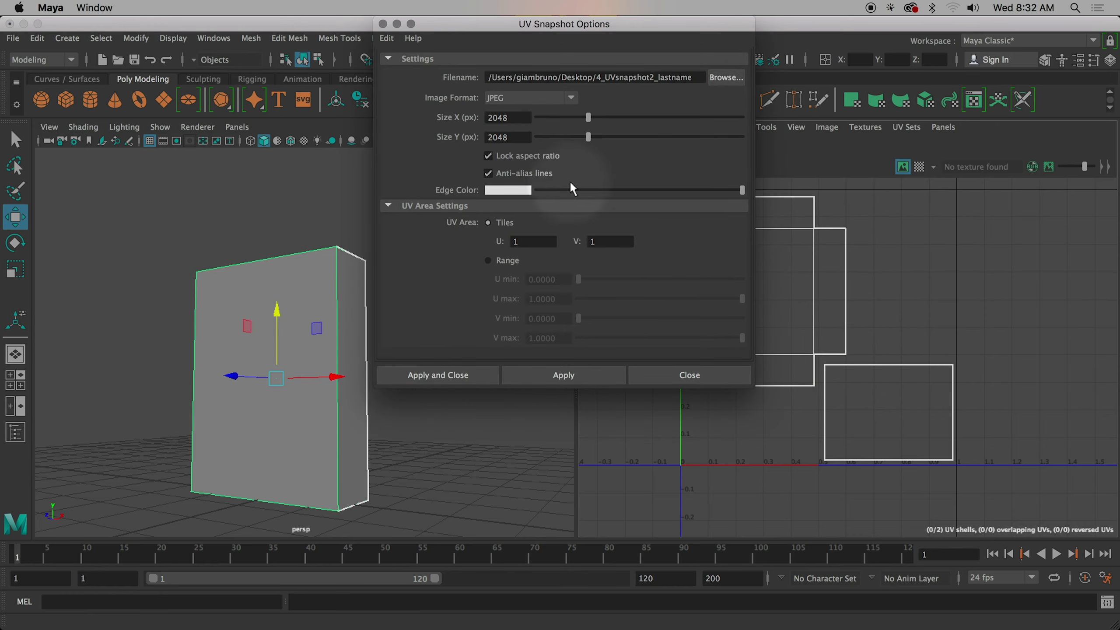
left_click(387, 38)
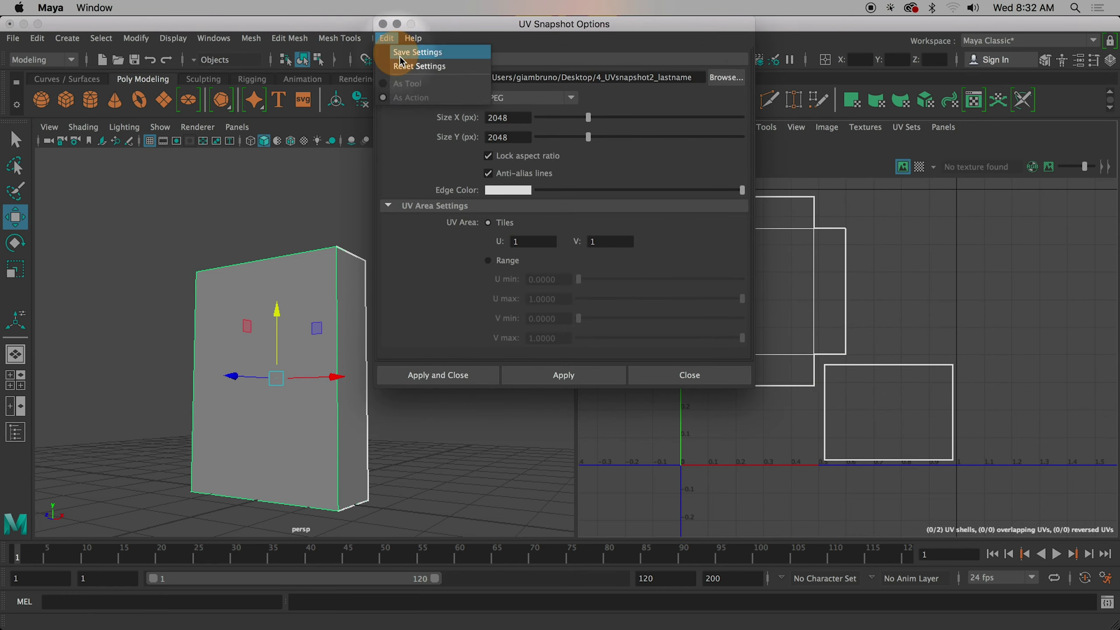
left_click(415, 65)
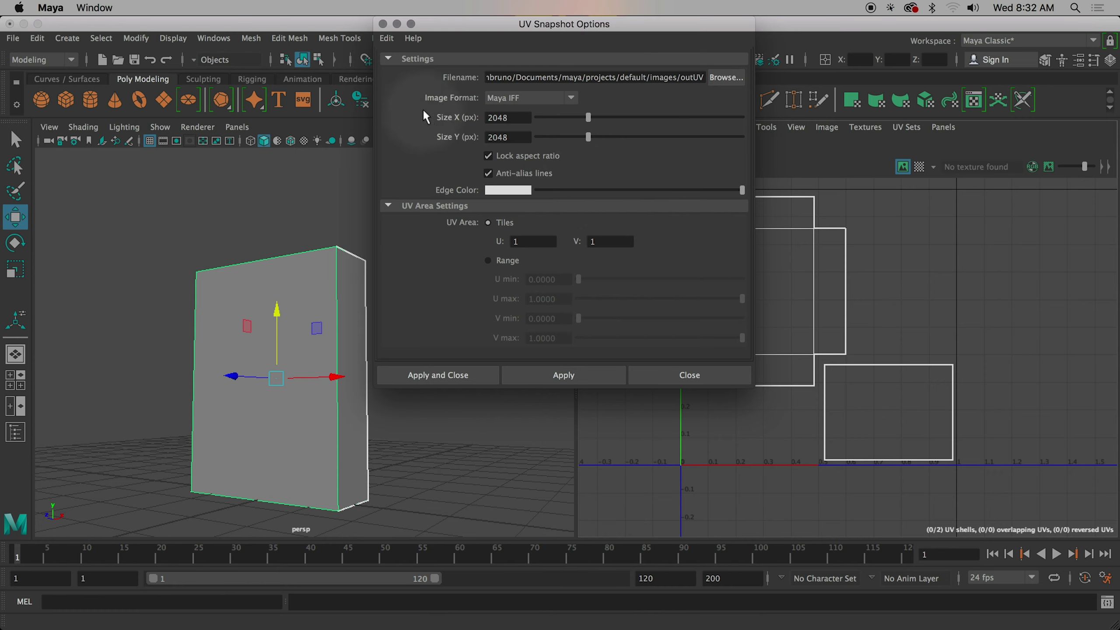
left_click(500, 97)
left_click(501, 108)
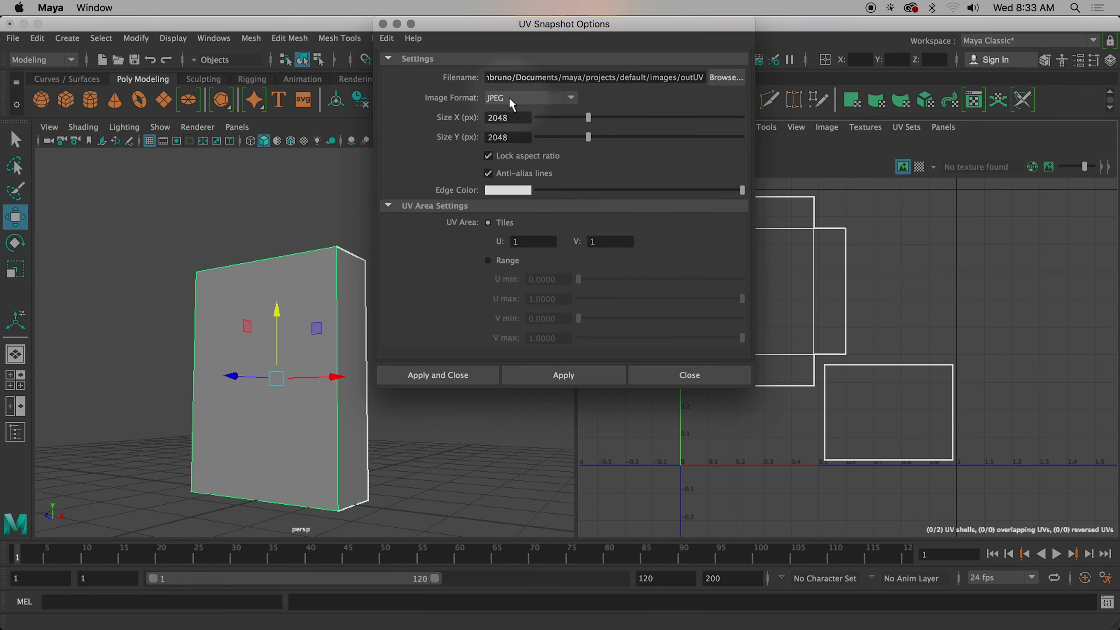
left_click(510, 100)
left_click(510, 101)
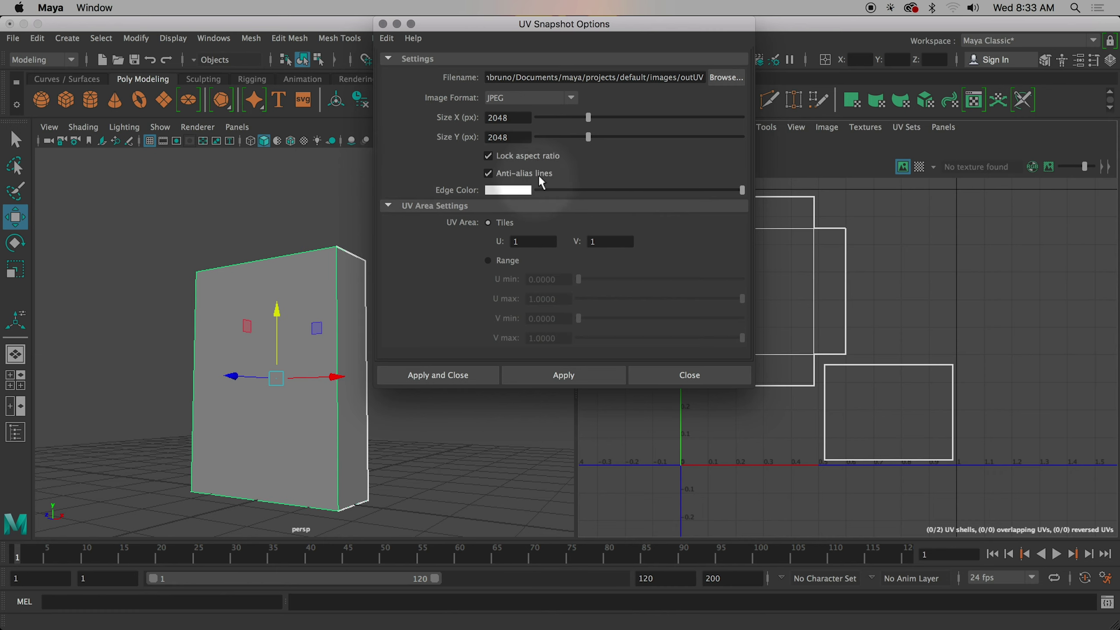
double_click(508, 117)
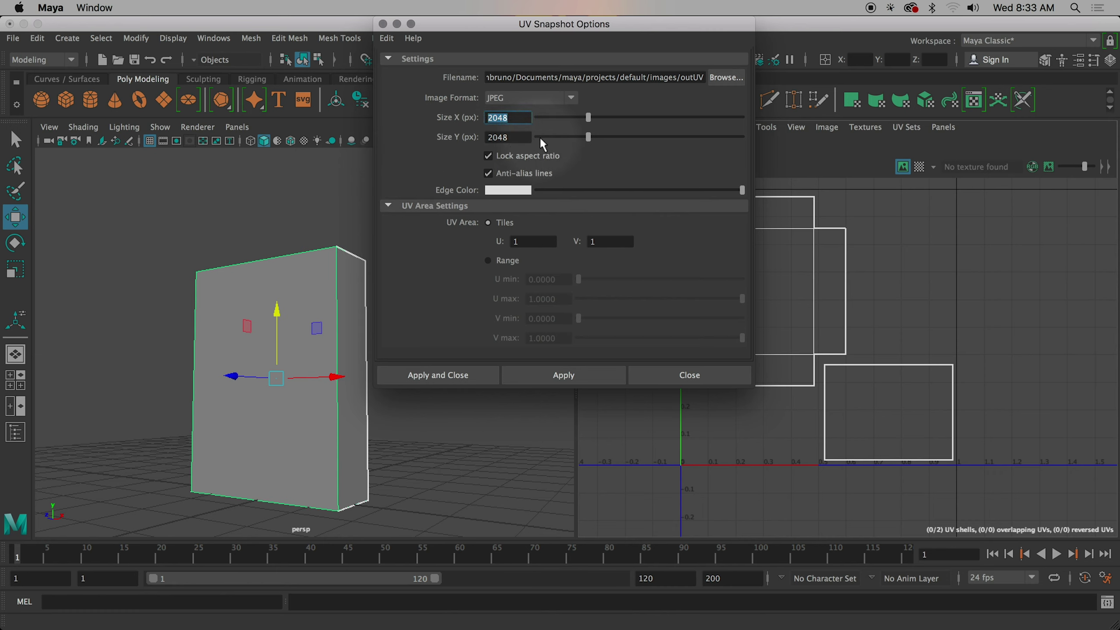
double_click(512, 118)
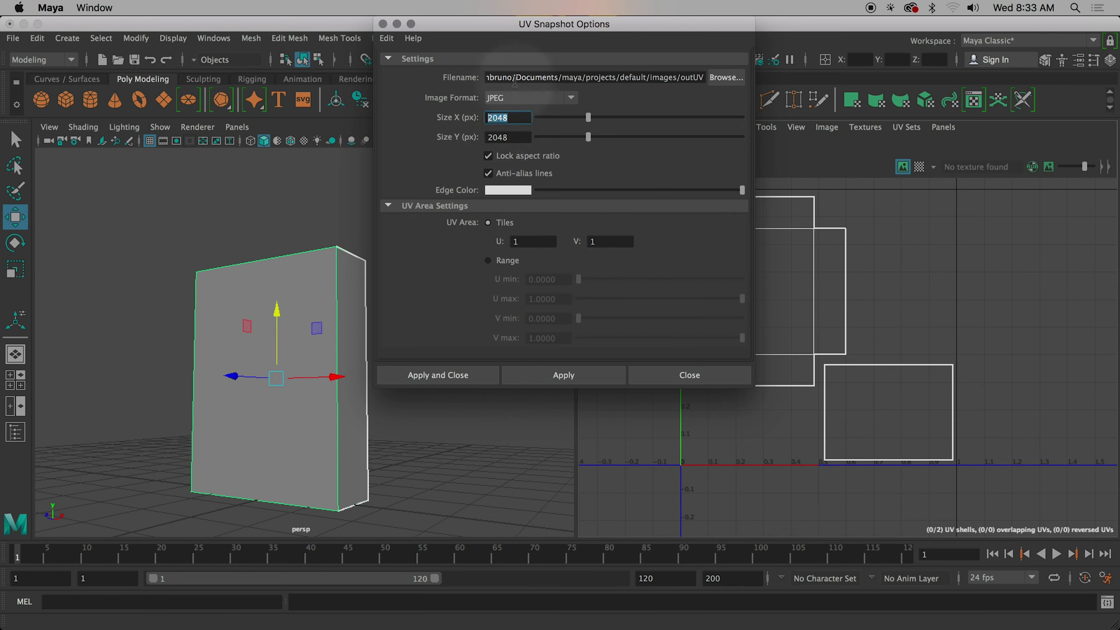
Export the UV snapshot to the Desktop under the file name 4_UCsnapCereal_lastname and close the options
left_click(732, 79)
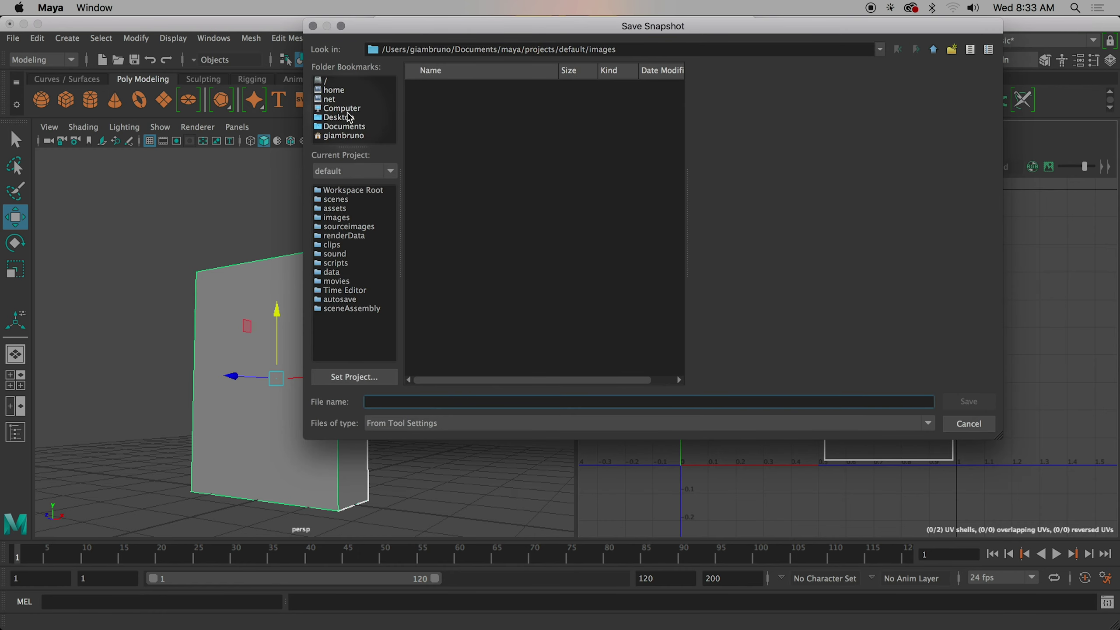
left_click(346, 118)
left_click(394, 403)
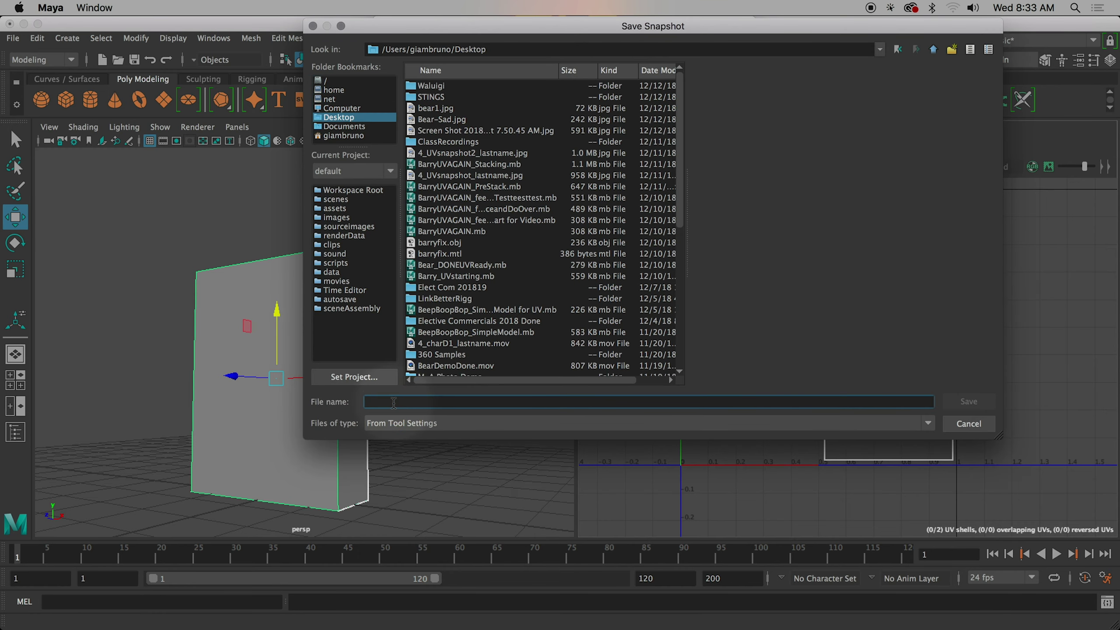
type("4_")
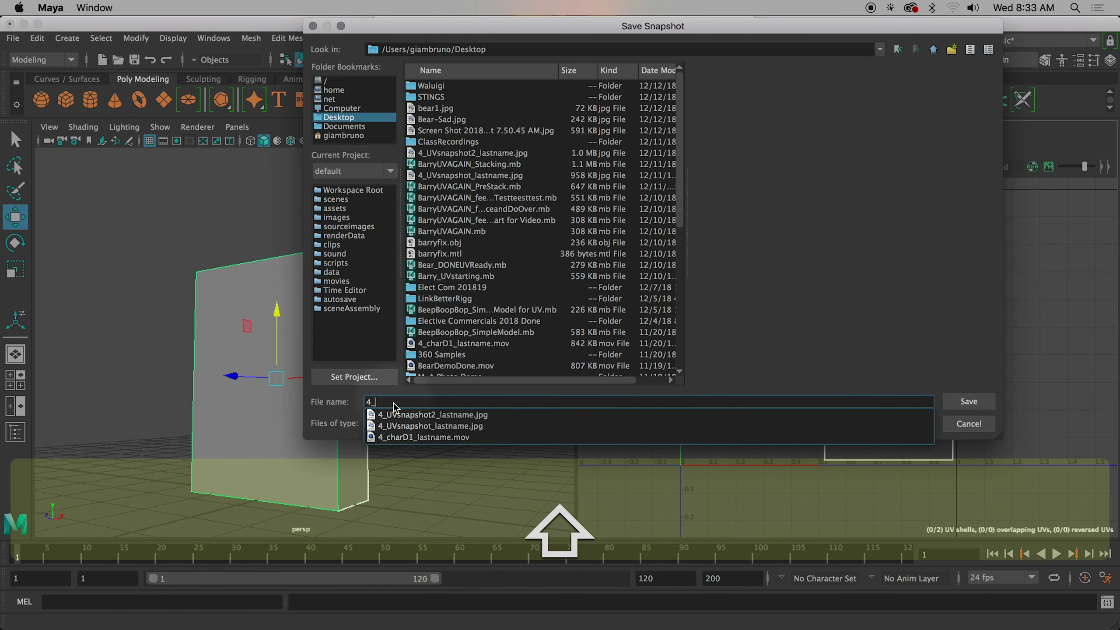
type("UCsnapCereal_lastn")
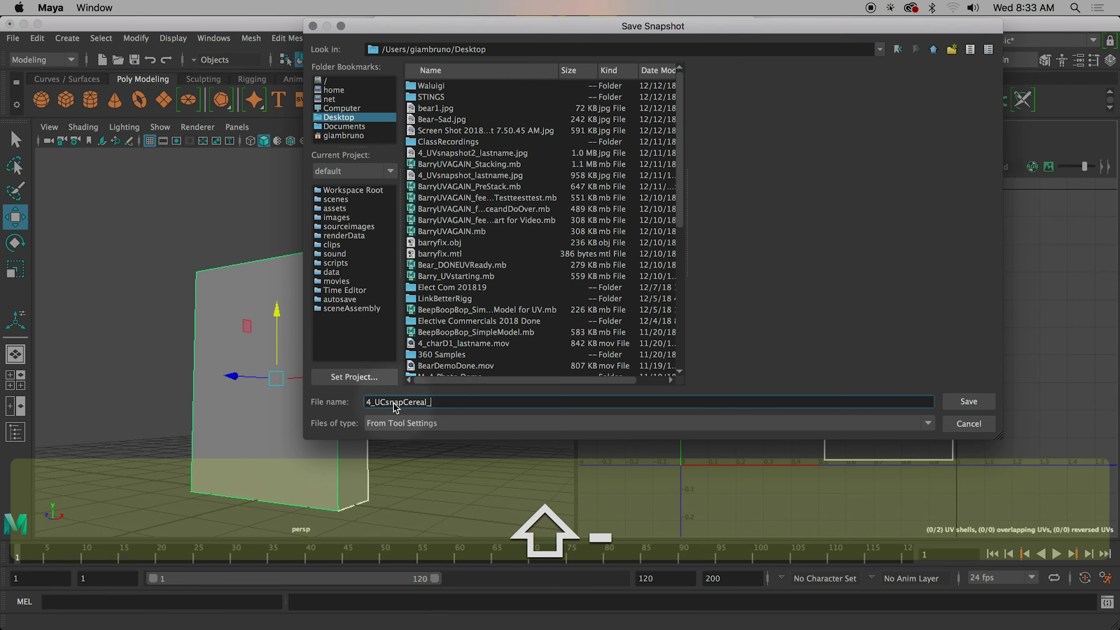
type("ame")
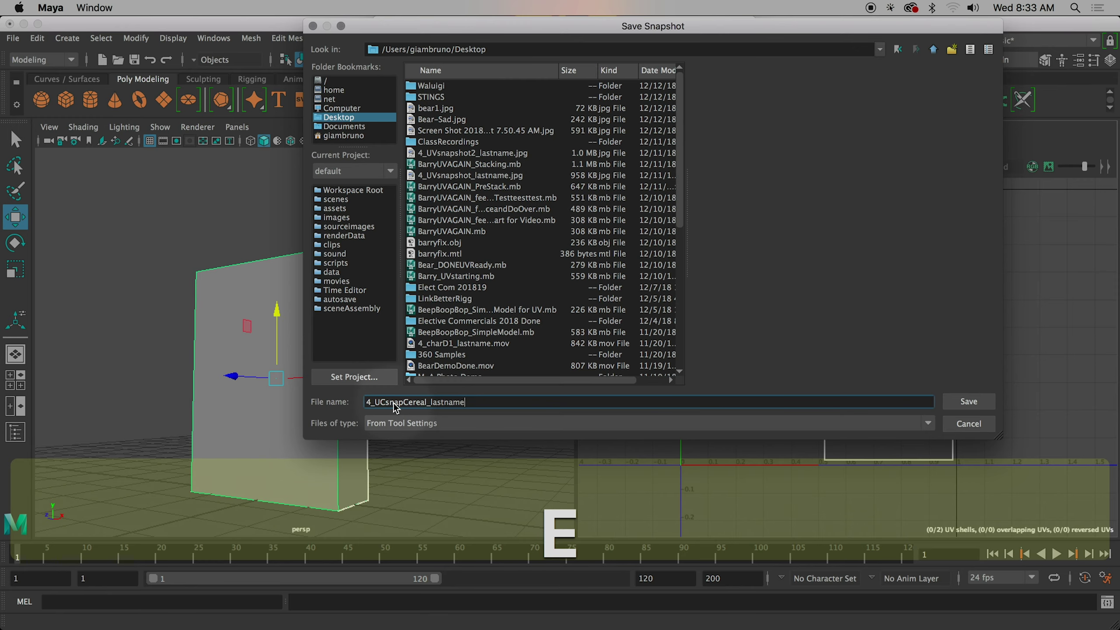
left_click(972, 403)
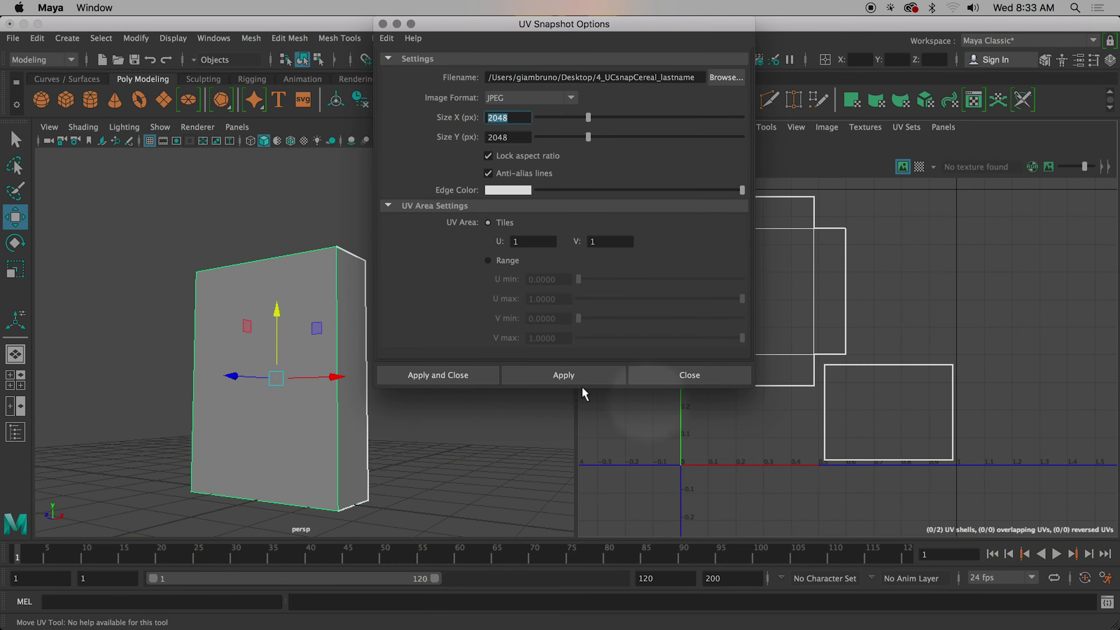
left_click(454, 375)
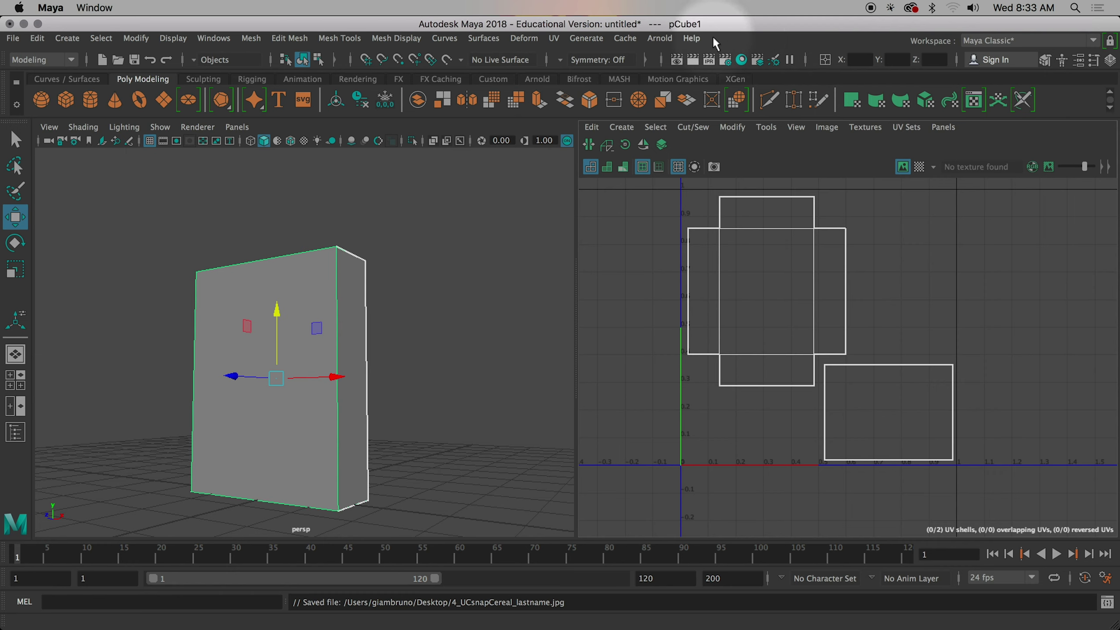
Launch Photoshop, and minimise its window and the Maya window to reach the desktop
mouse_move(17, 261)
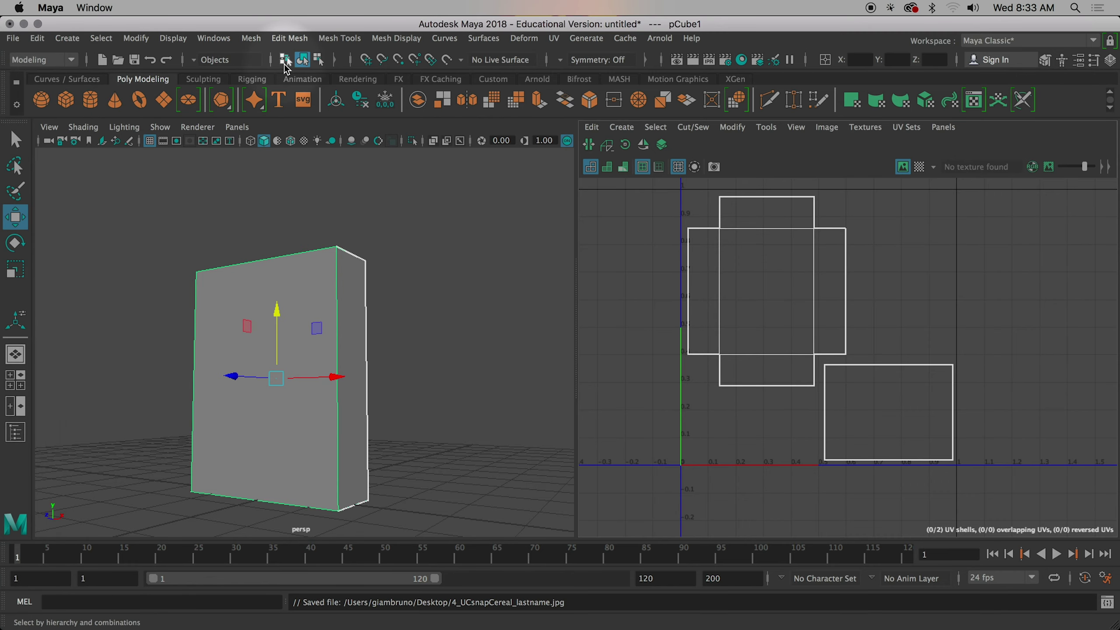
left_click(34, 204)
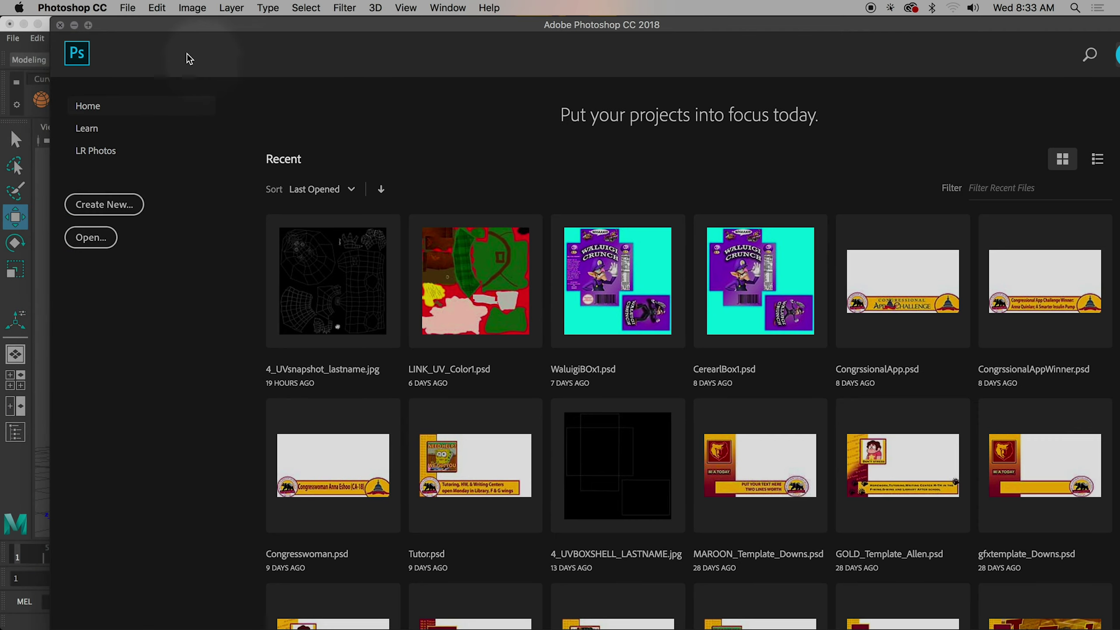
left_click(74, 25)
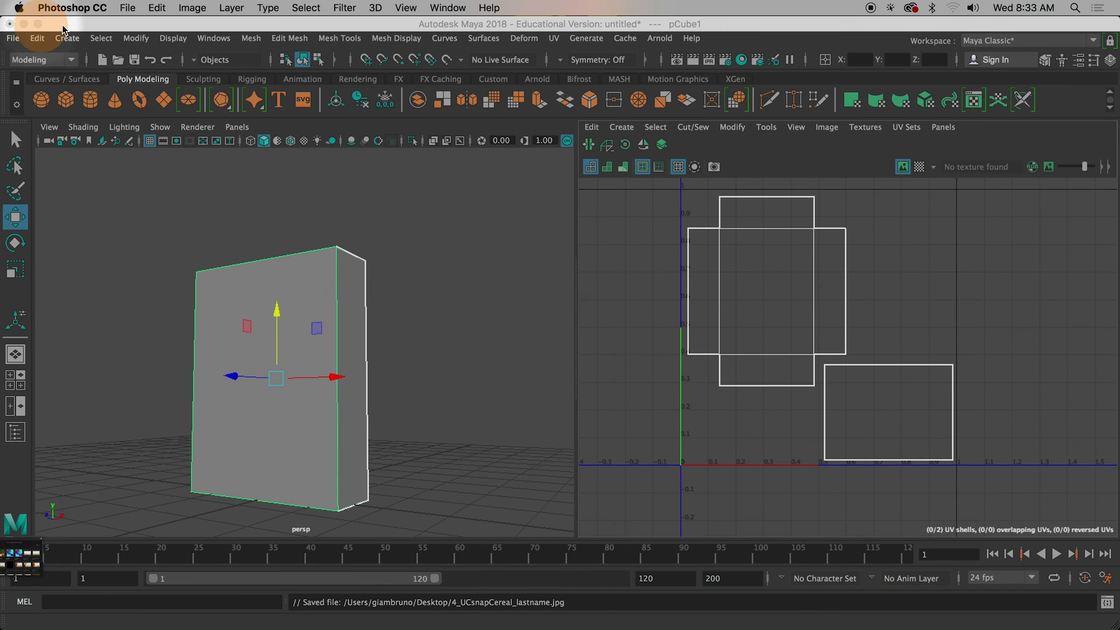
left_click(23, 25)
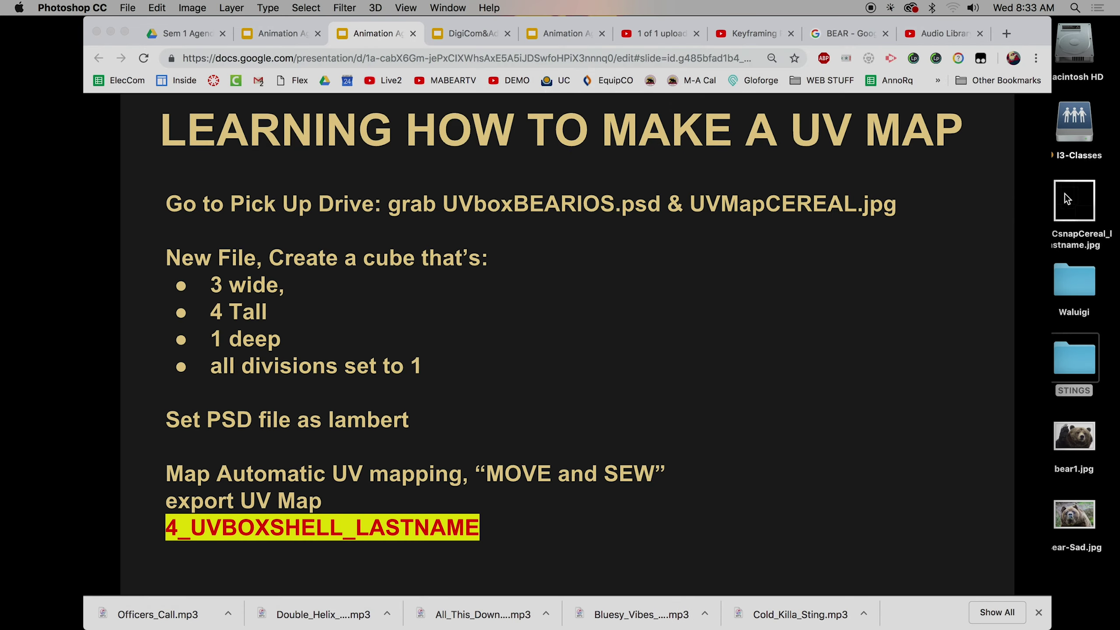
Preview the exported 4_UCsnapCereal_lastname.jpg on the desktop and open it with Adobe Photoshop CC 2018
left_click(1075, 202)
key("space")
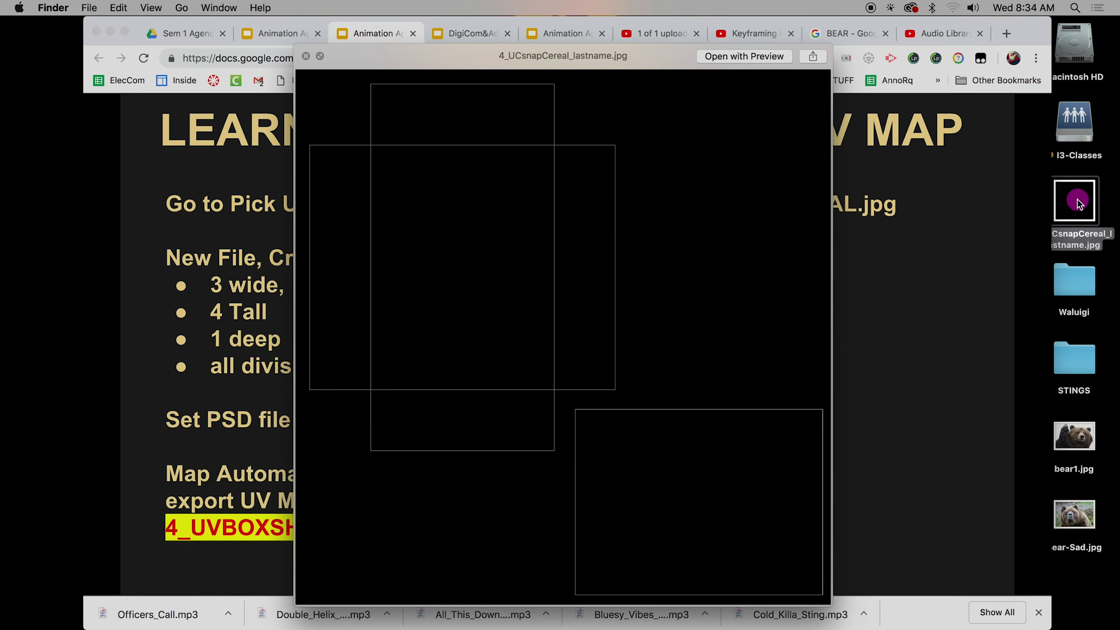
right_click(1076, 199)
mouse_move(1069, 220)
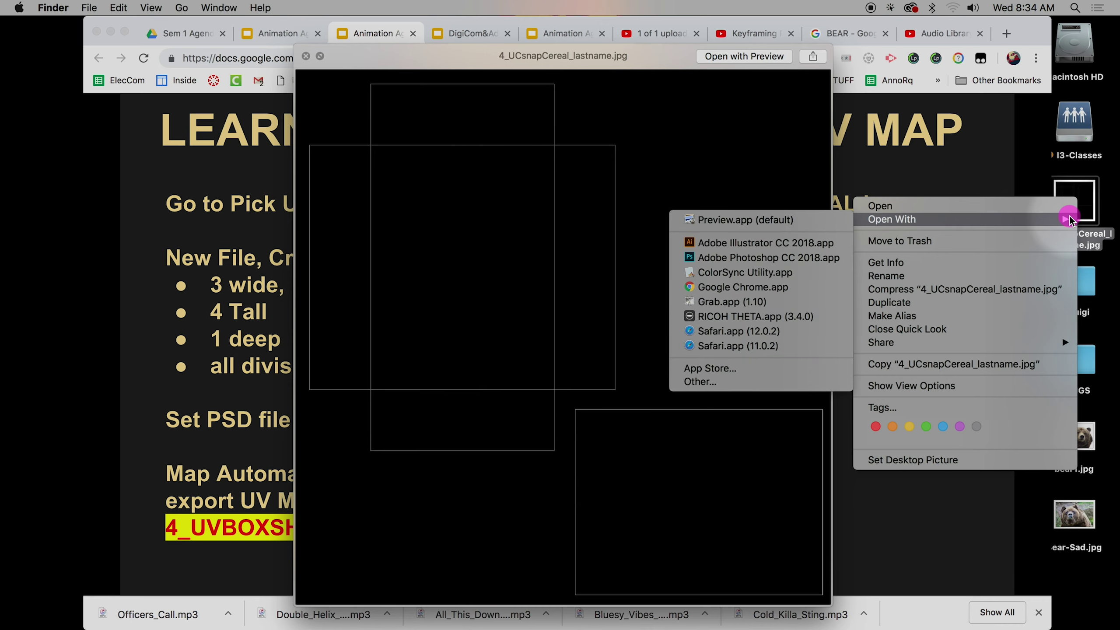
left_click(781, 260)
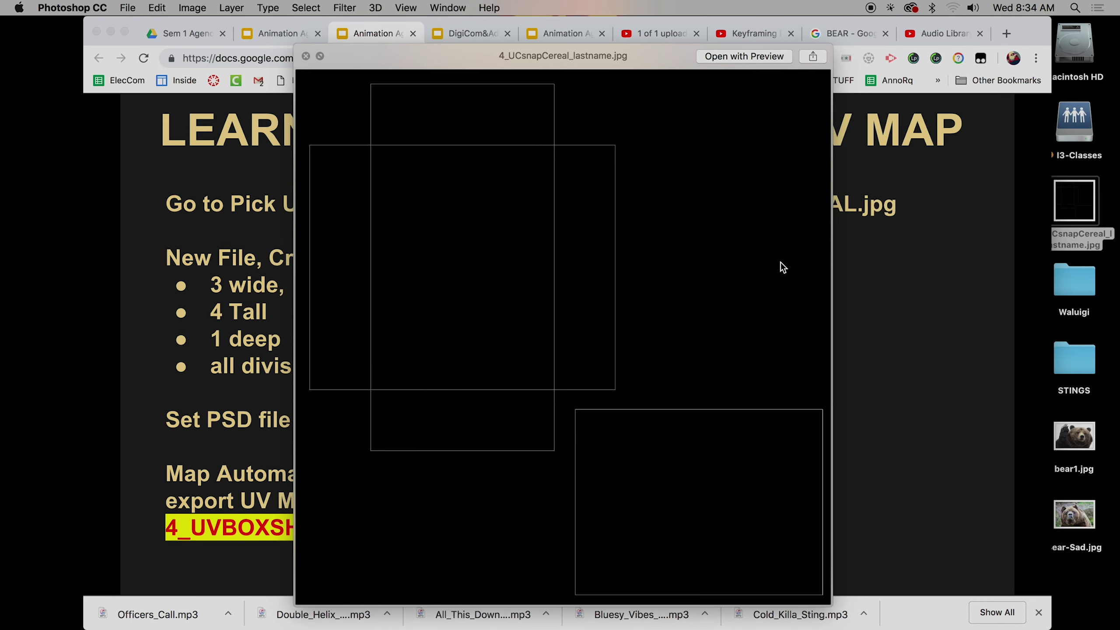
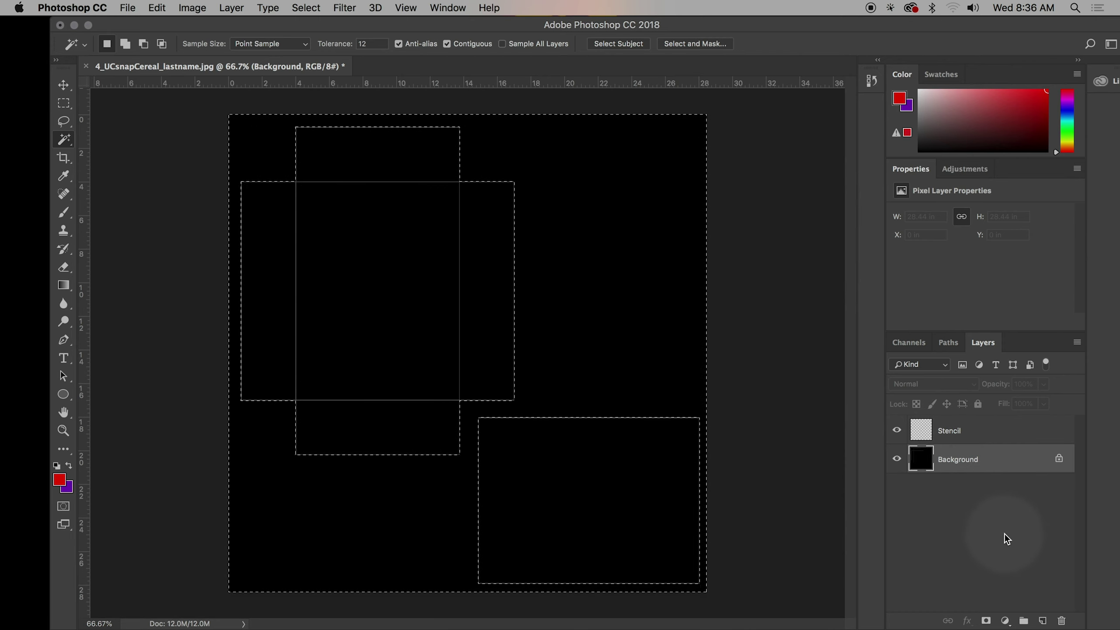
key("shift+super+n")
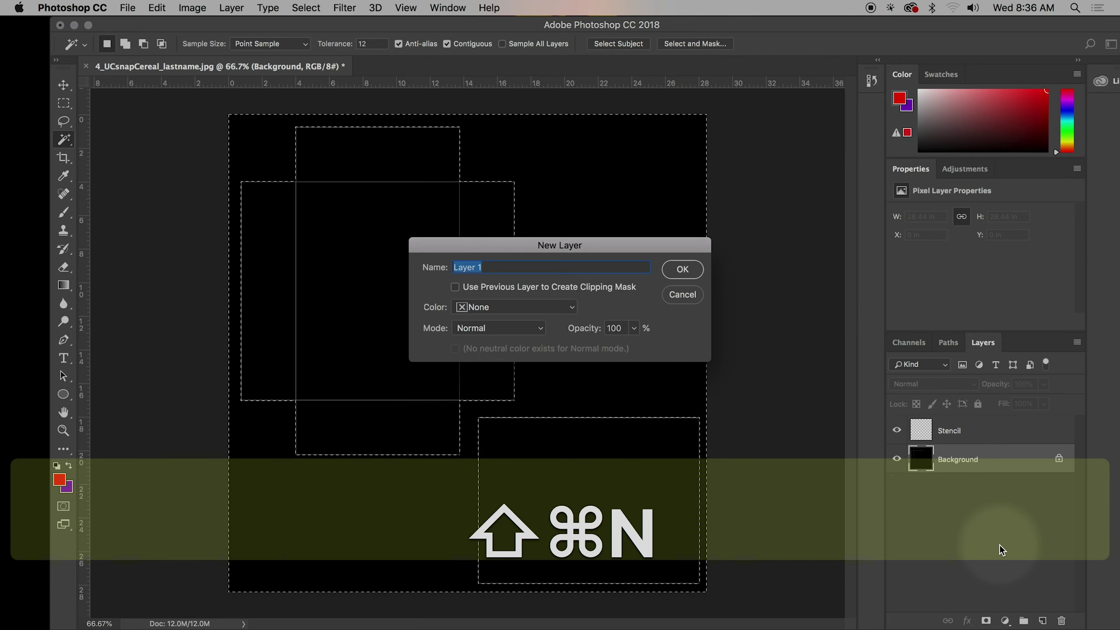
left_click(693, 303)
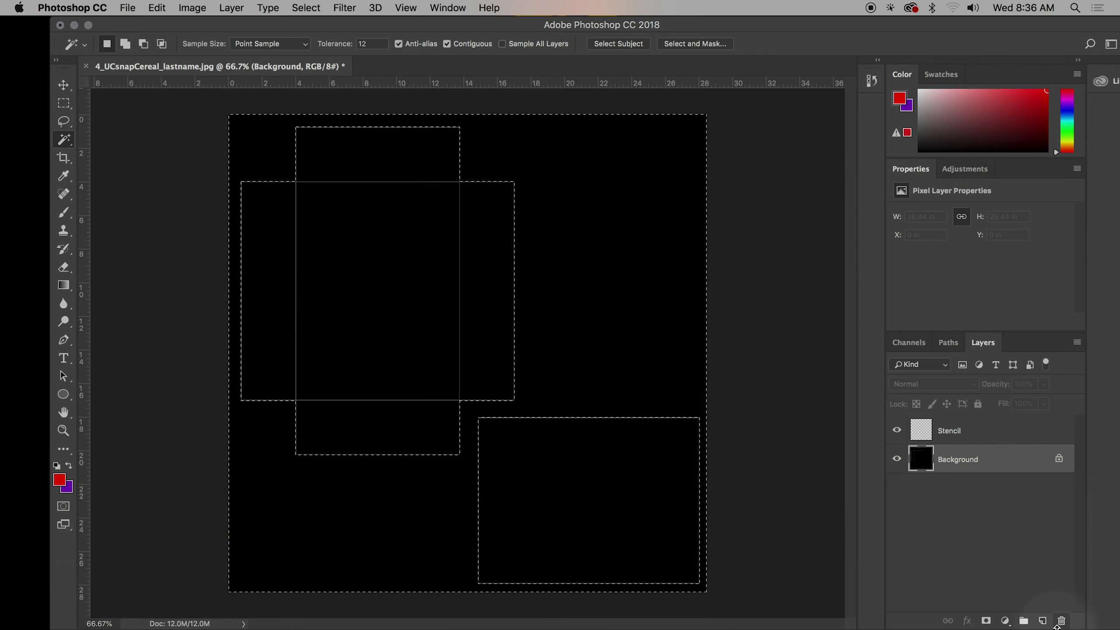
left_click(226, 10)
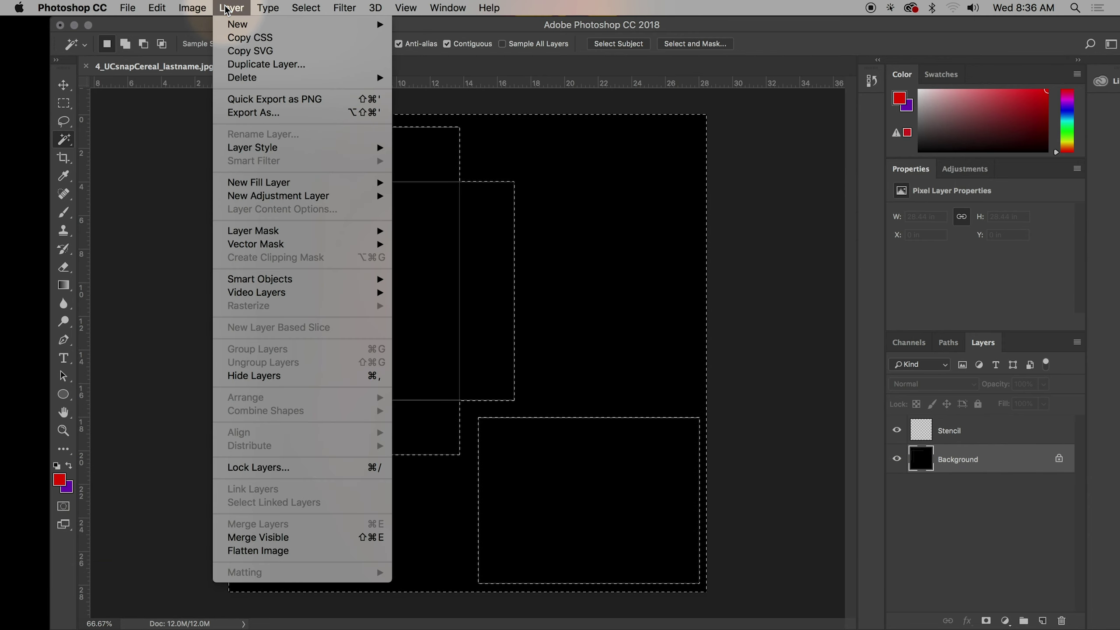
mouse_move(247, 24)
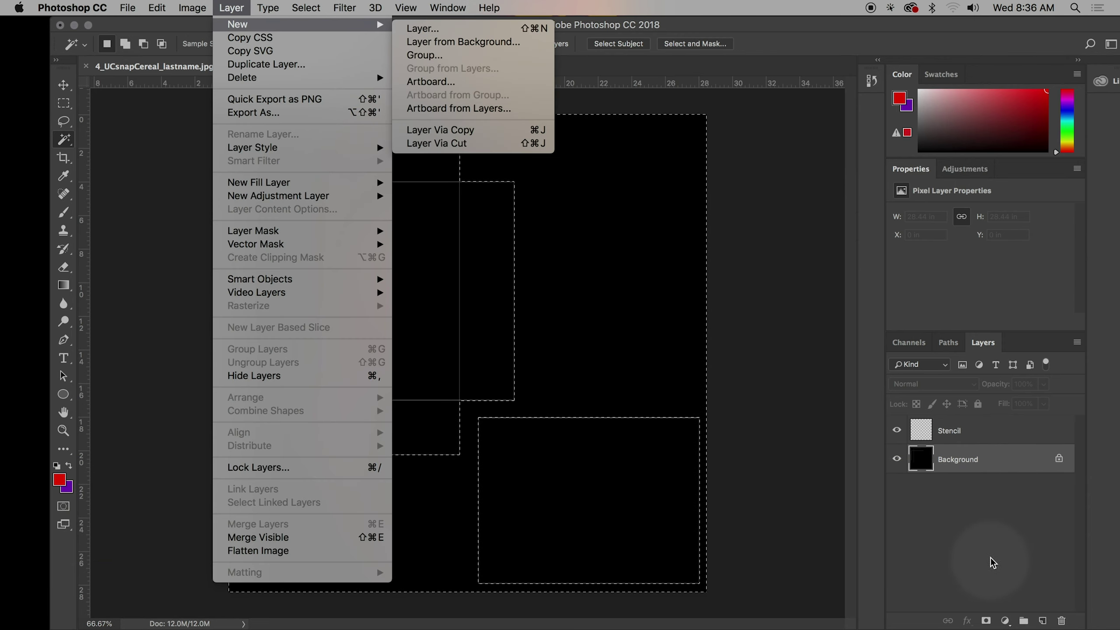
left_click(989, 520)
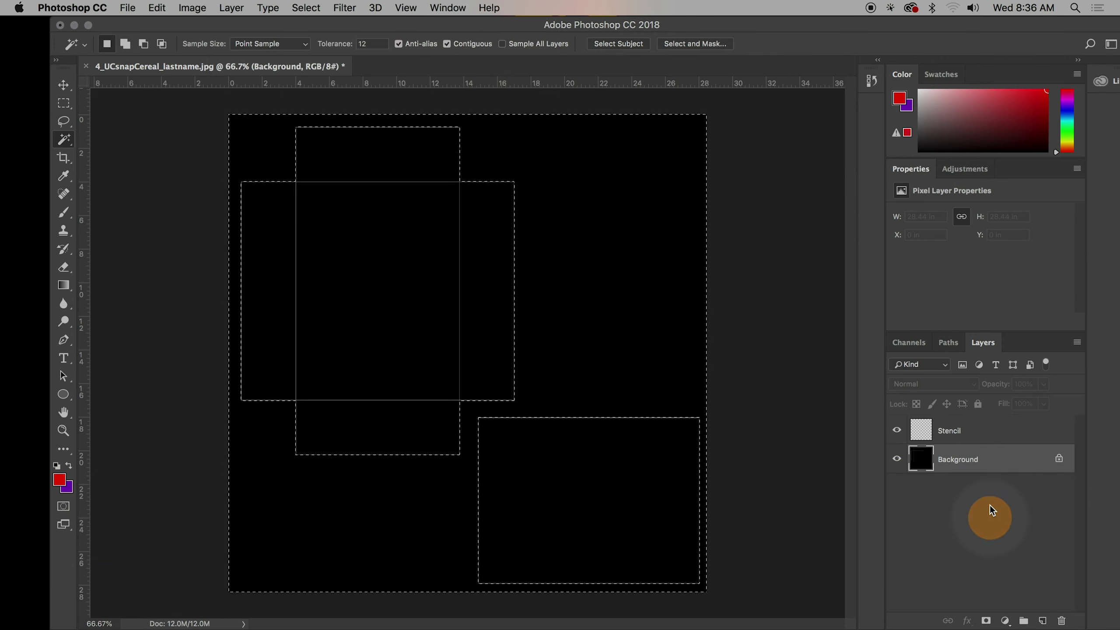
Make the Stencil layer active and set the foreground colour to pink, hex ff3a9b
left_click(959, 436)
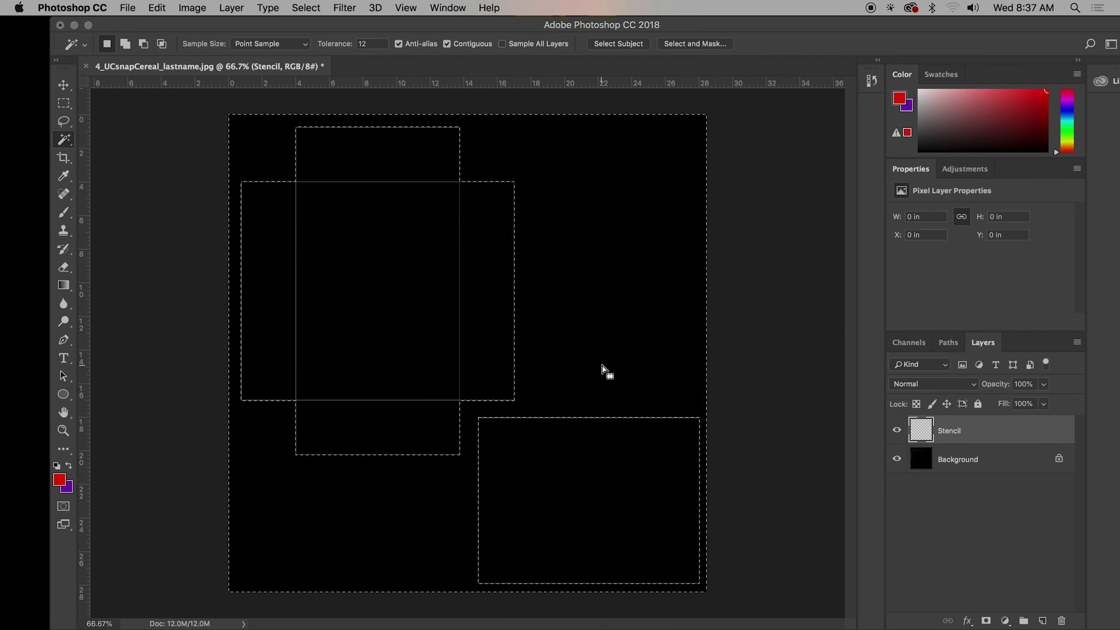
left_click(59, 485)
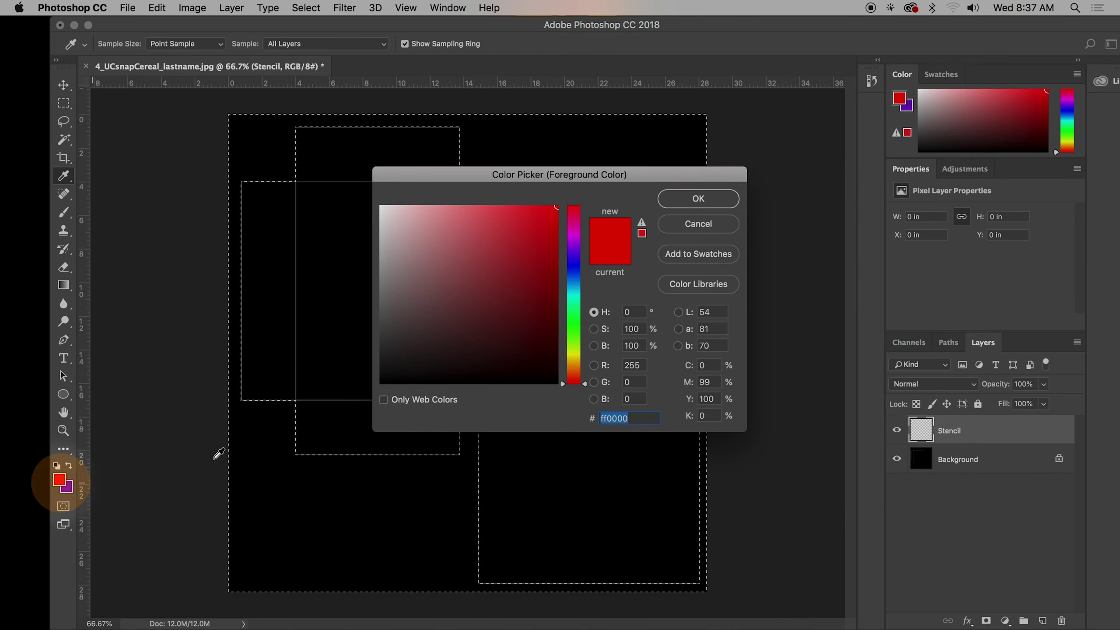
left_click(573, 237)
mouse_move(573, 237)
left_mouse_down()
mouse_move(576, 222)
mouse_move(493, 218)
mouse_move(519, 201)
left_mouse_up()
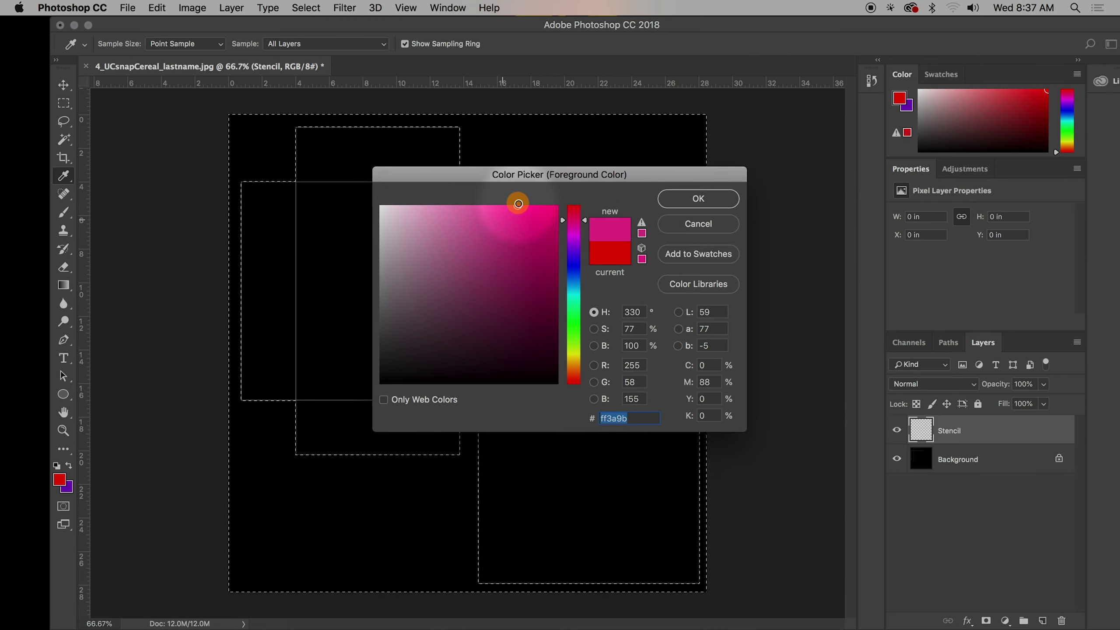
left_click(672, 201)
key("w")
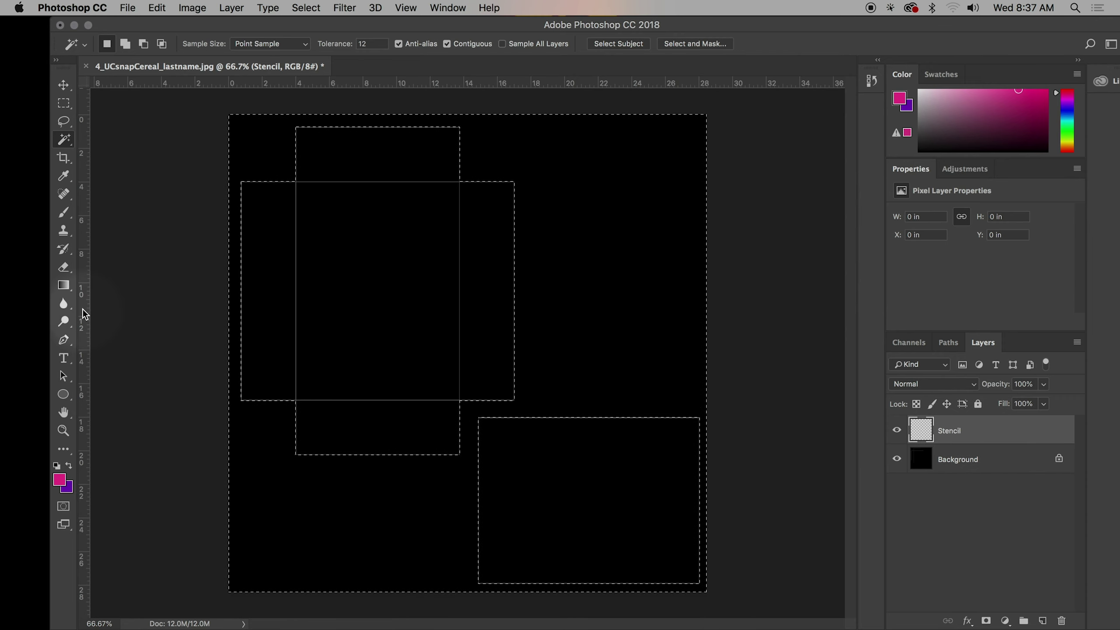
Fill the selected area around the UV shells on the Stencil layer with pink using the Paint Bucket, and deselect
left_click(65, 289)
mouse_move(68, 294)
left_mouse_down()
mouse_move(82, 282)
mouse_move(104, 302)
left_mouse_up()
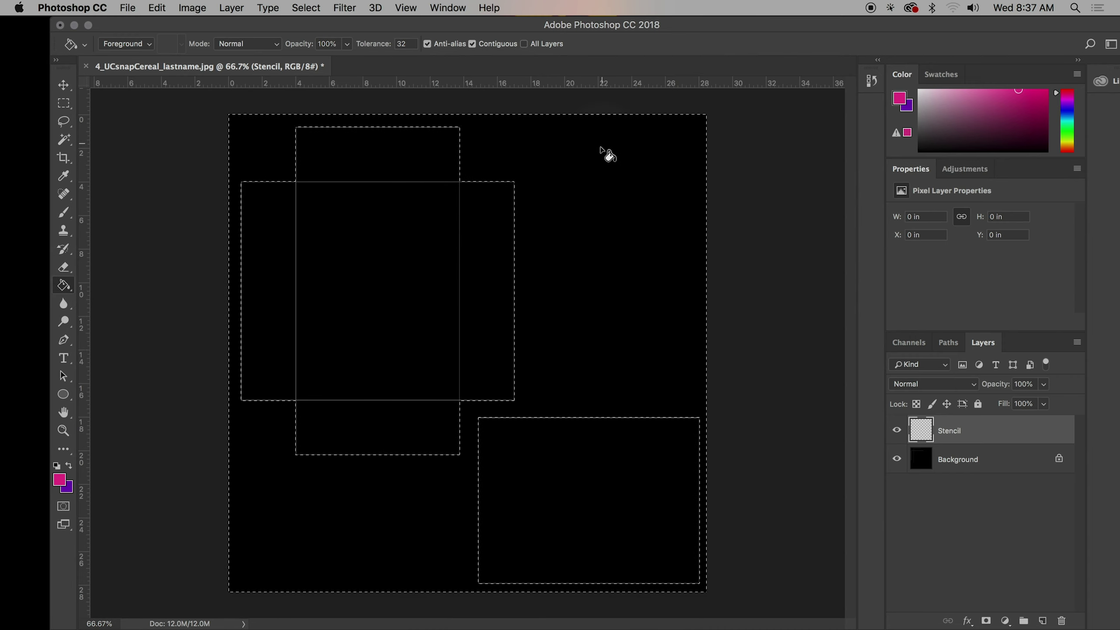
left_click(611, 194)
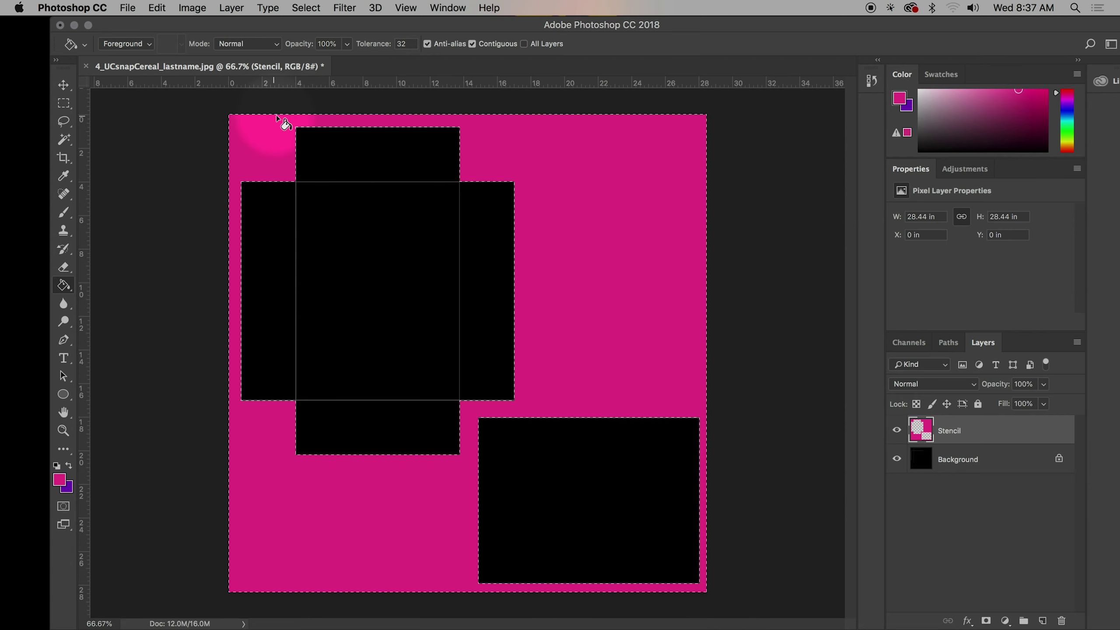
key("super+d")
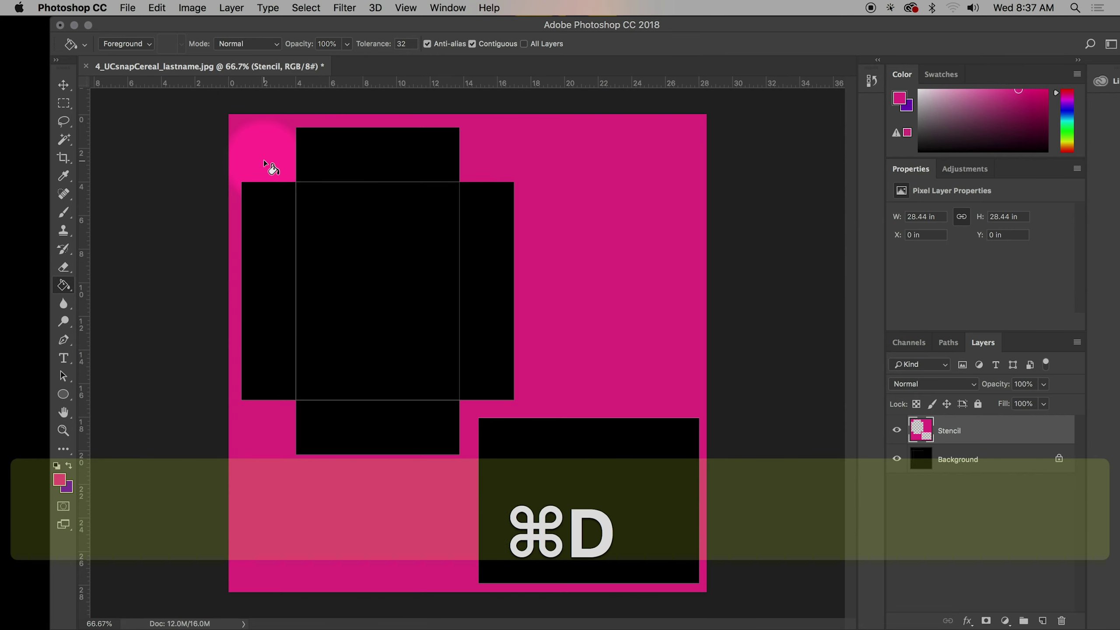
Try selecting the pink area of the Stencil layer with the Magic Wand, and clear the selection
left_click(64, 139)
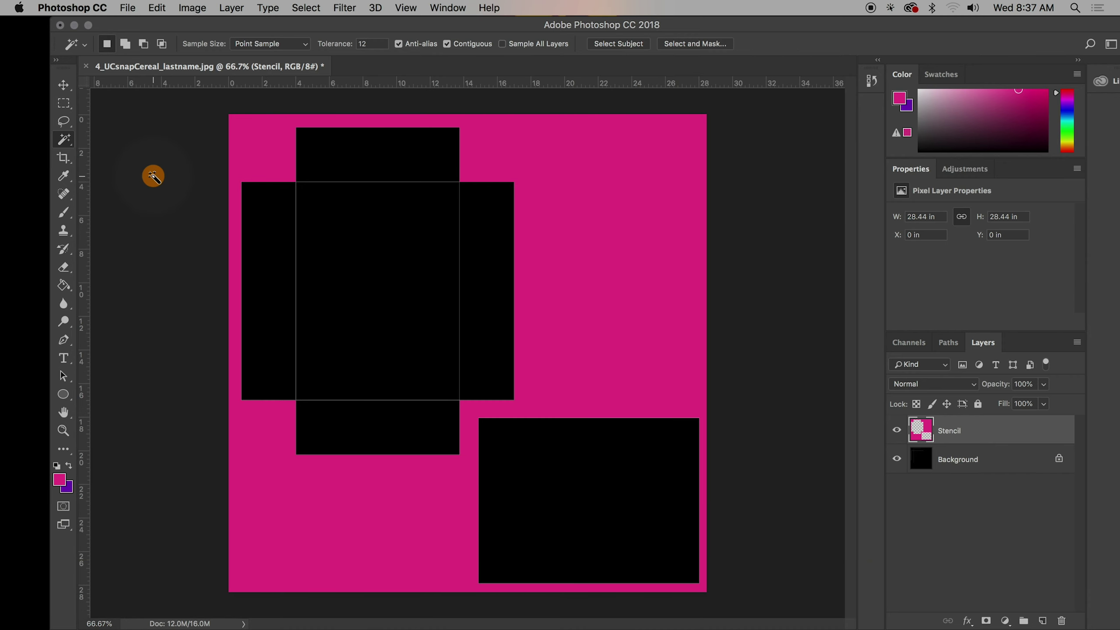
left_click(622, 248)
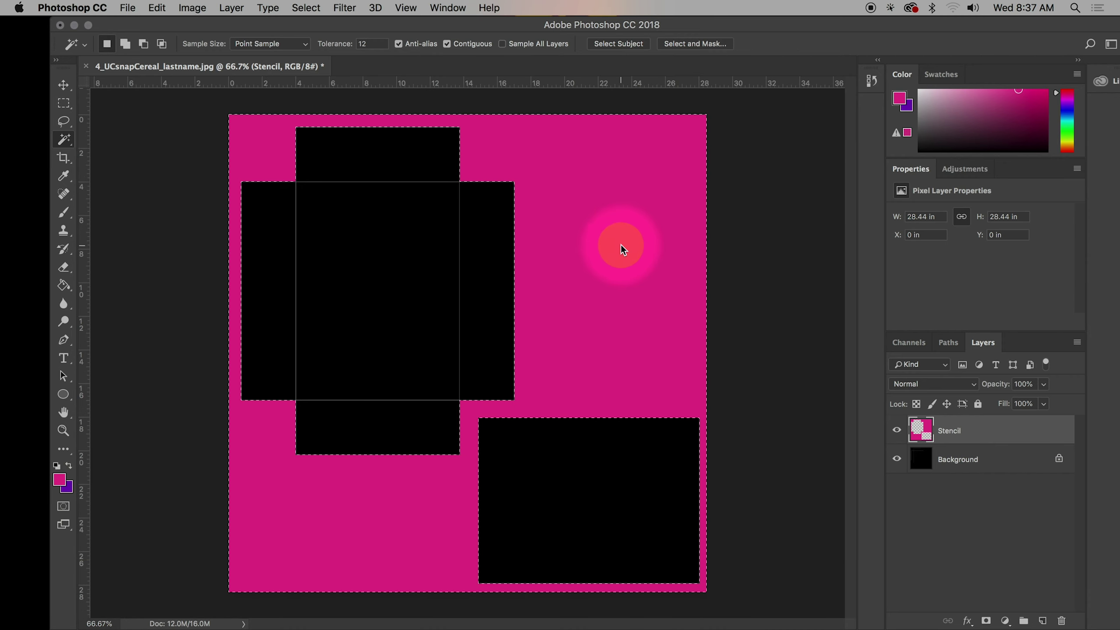
left_click(173, 164)
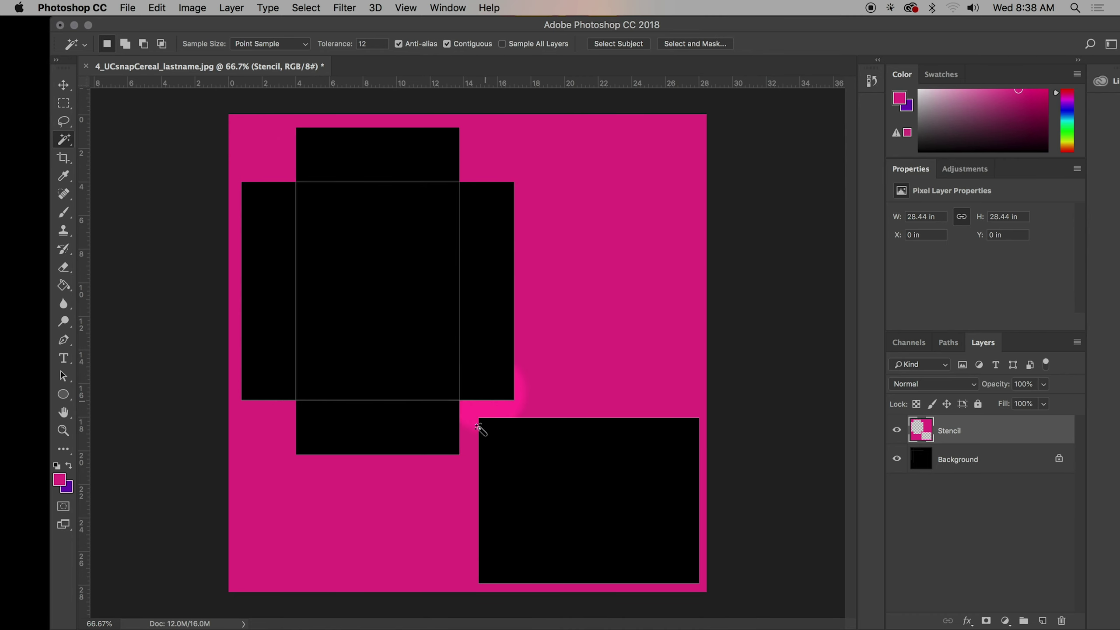
On the Background layer, select the front face with the Magic Wand and add the four adjoining box faces and dividing lines to the selection
left_click(920, 459)
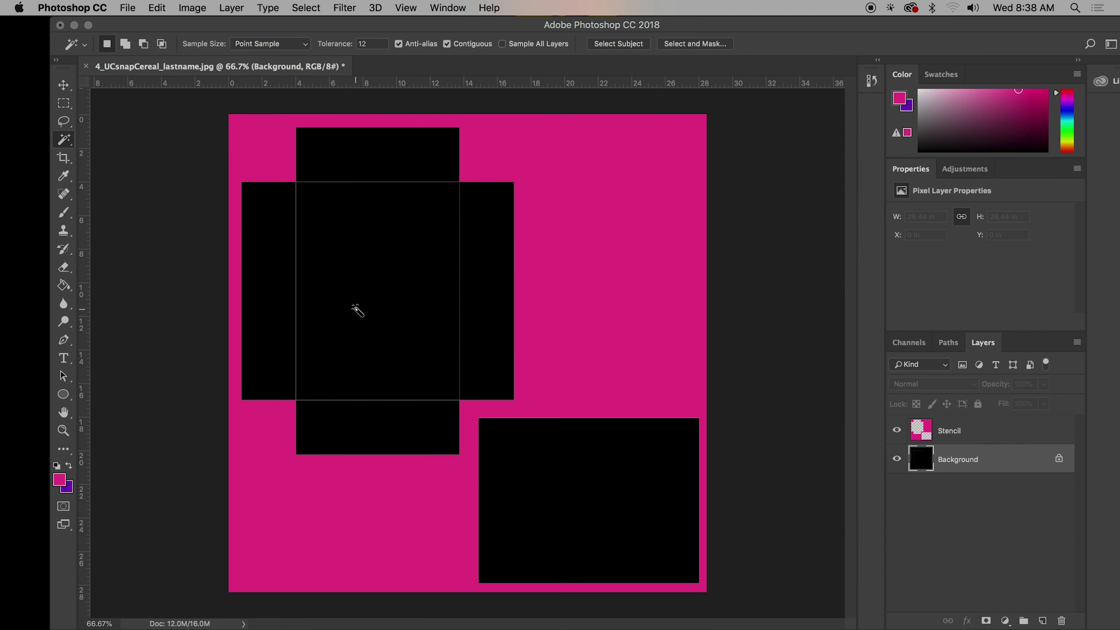
left_click(367, 277)
left_click(382, 167, "shift")
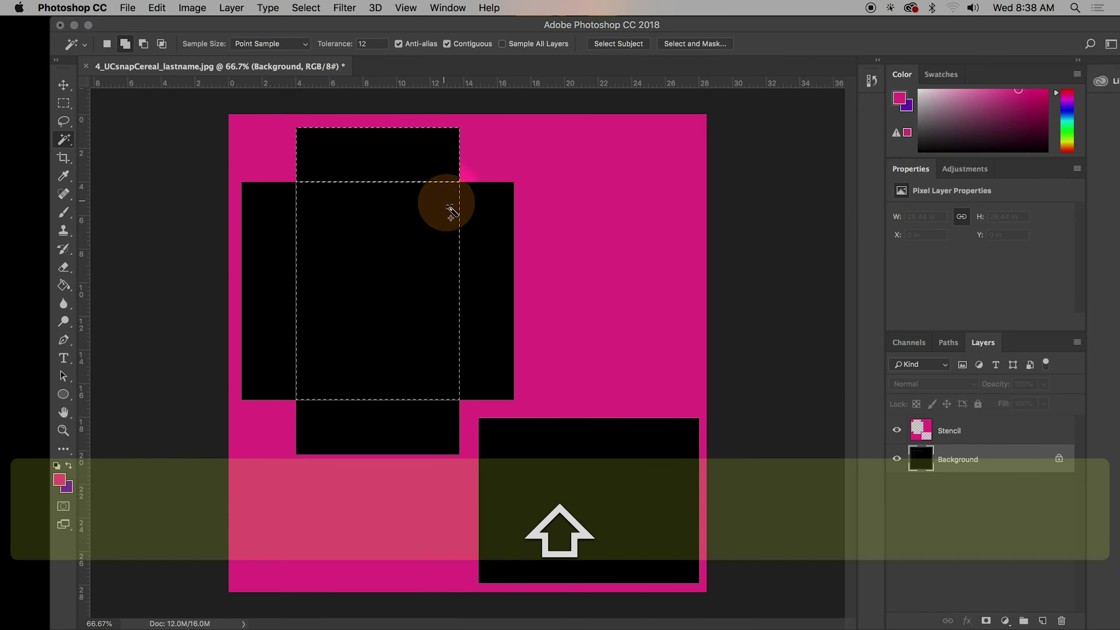
left_click(490, 236, "shift")
left_click(404, 420, "shift")
left_click(290, 355, "shift")
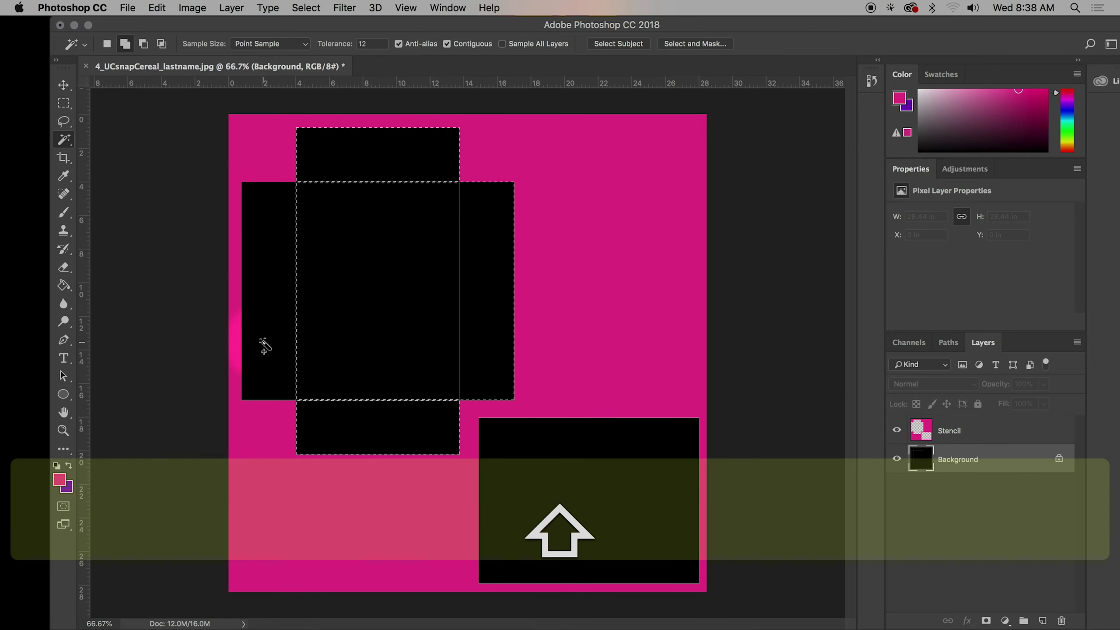
left_click(355, 429, "shift")
left_click(440, 400, "shift")
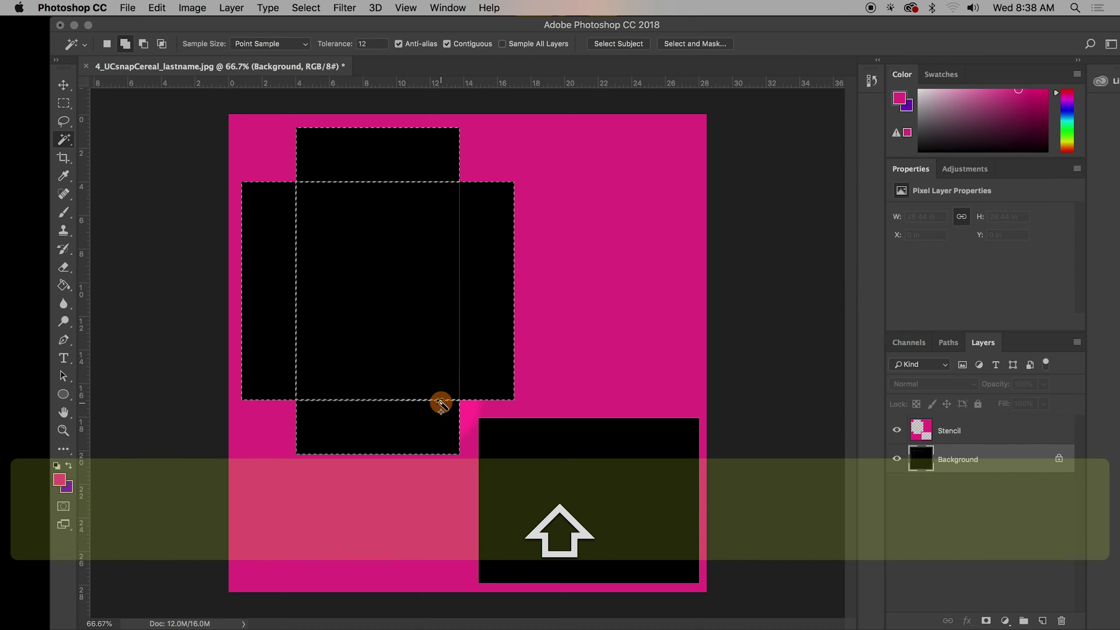
left_click(430, 404)
left_click(290, 230, "shift")
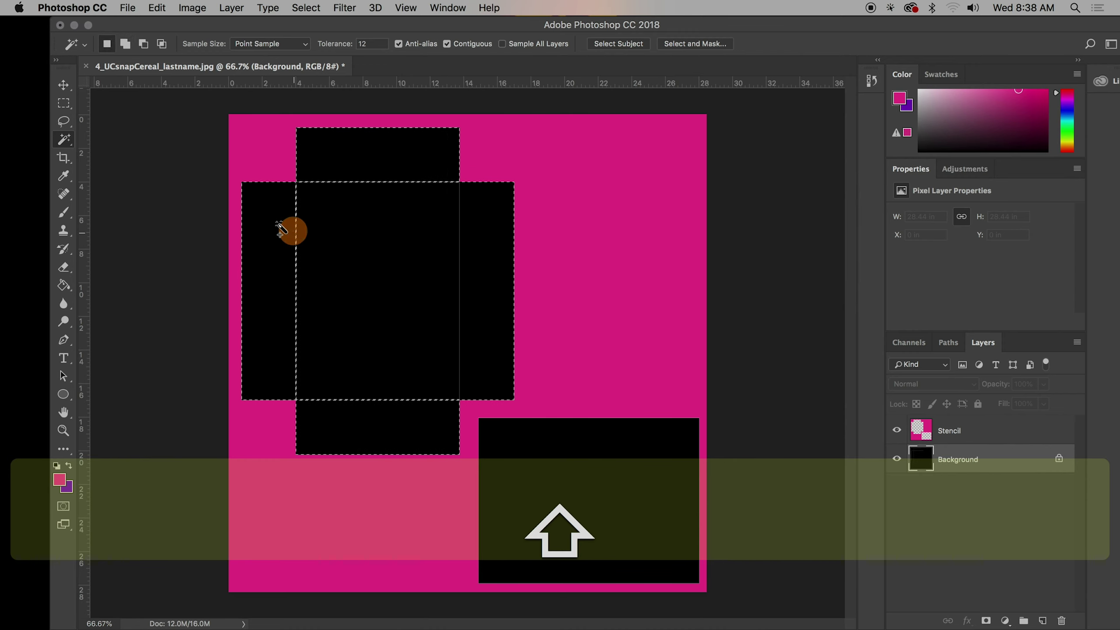
Activate the Stencil layer and select its whole cross-shaped transparent cut-out with the Magic Wand
left_click(948, 430)
left_click(309, 245)
left_click(375, 261)
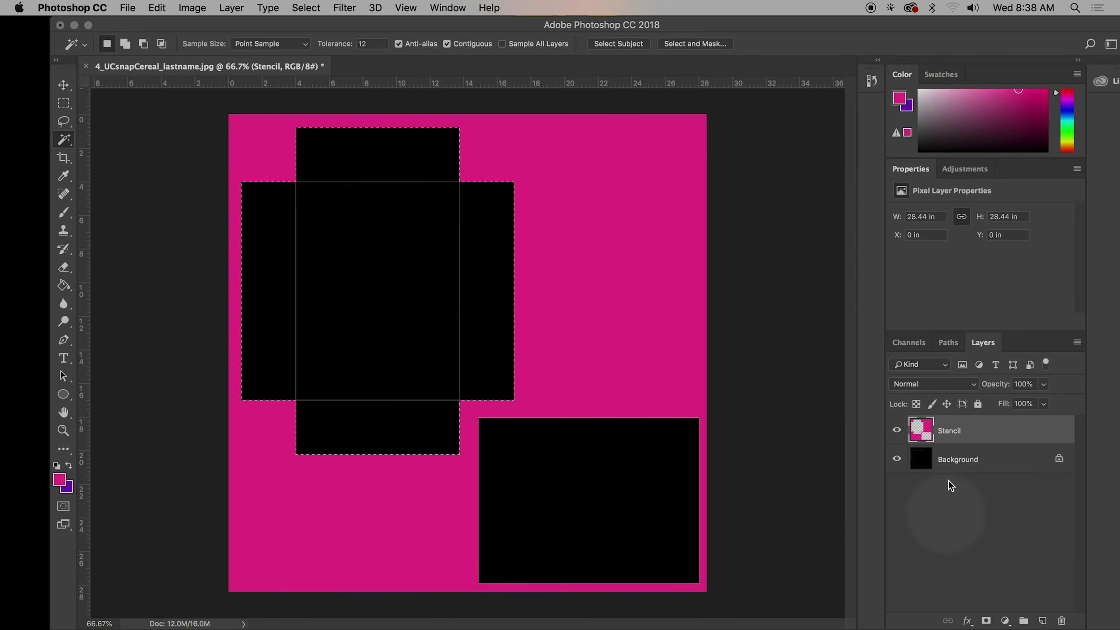
Hide the Background layer and clear the selection
left_click(897, 459)
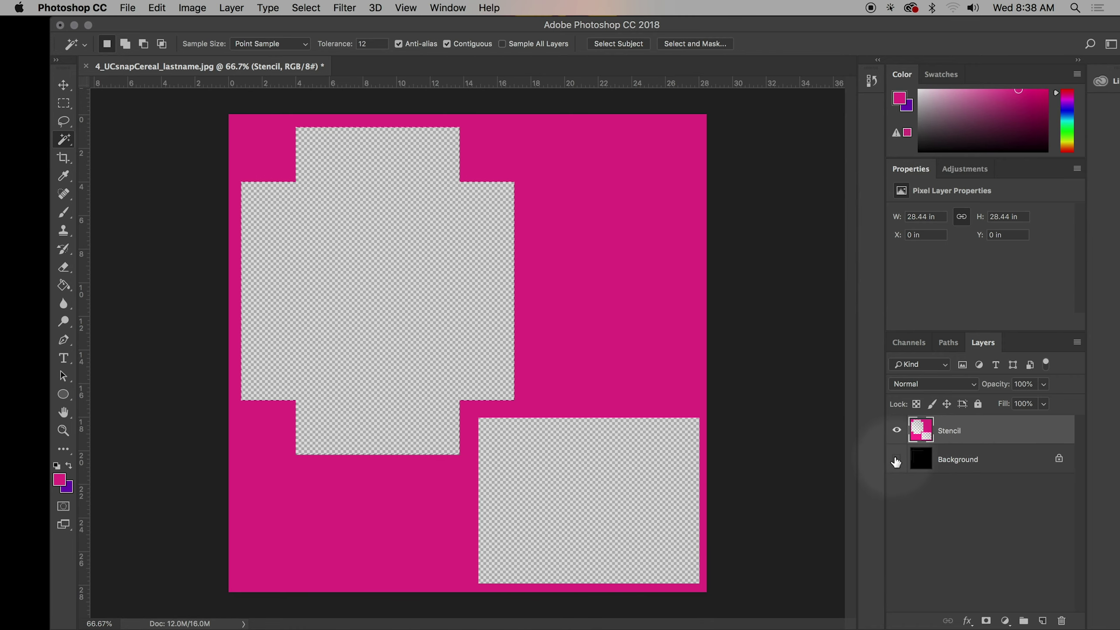
left_click(897, 460)
left_click(897, 460)
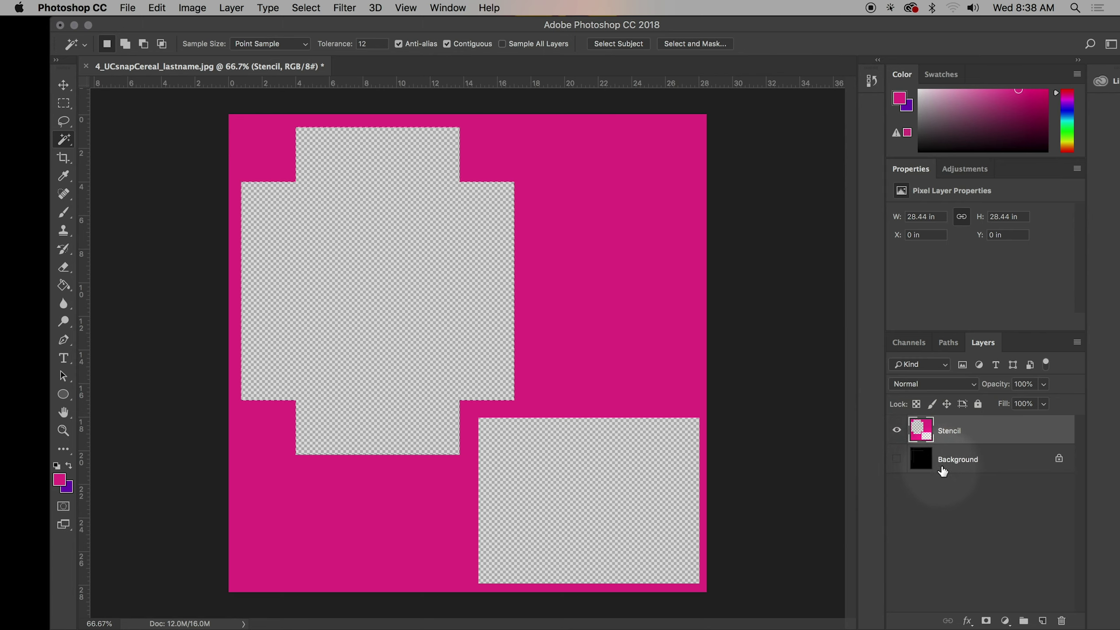
left_click(800, 325)
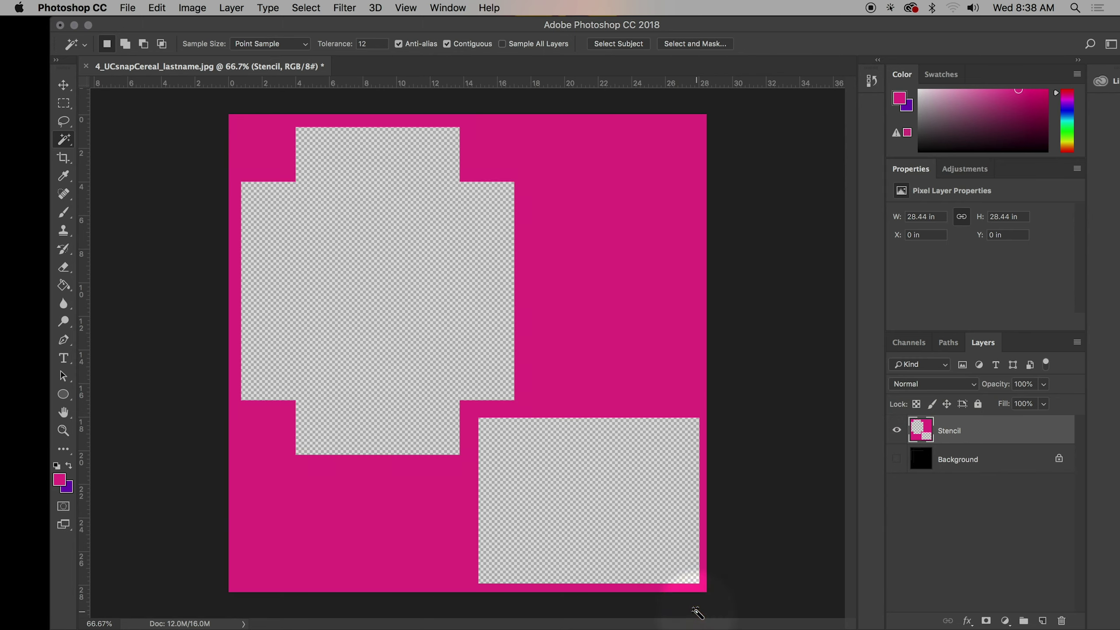
Create a new layer named Front COLOR above the Stencil layer
key("shift+super+n")
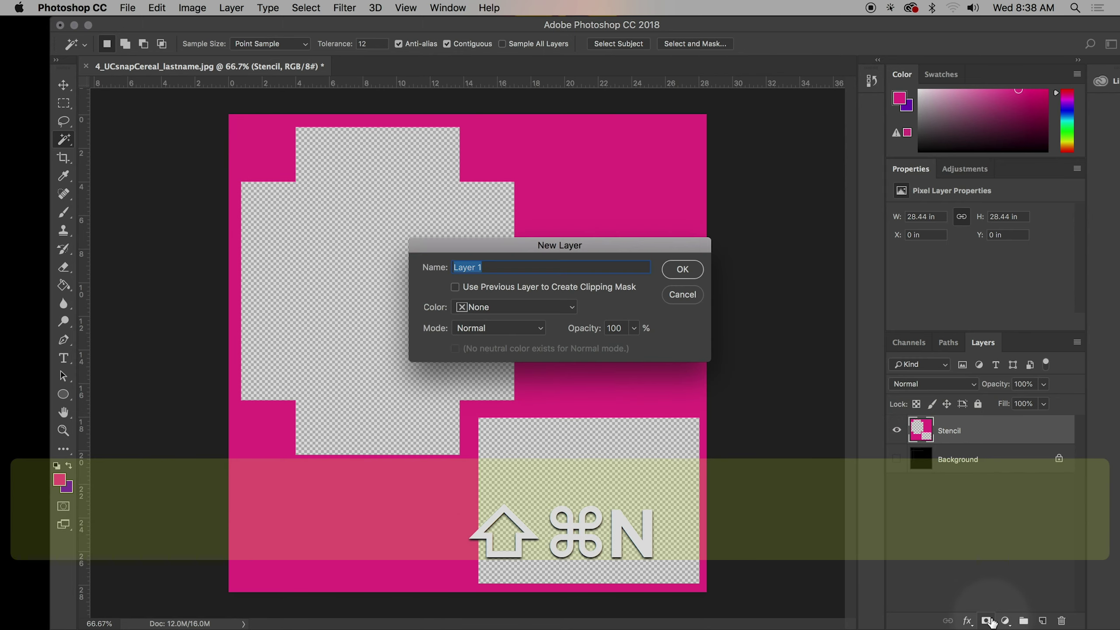
type("F")
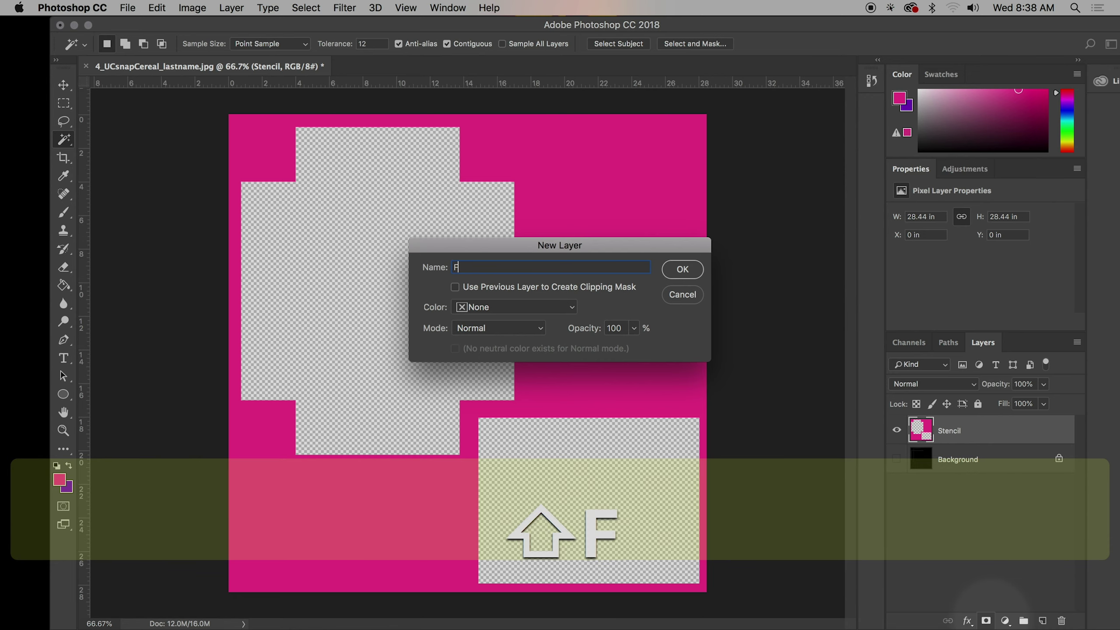
type("ront COLOR")
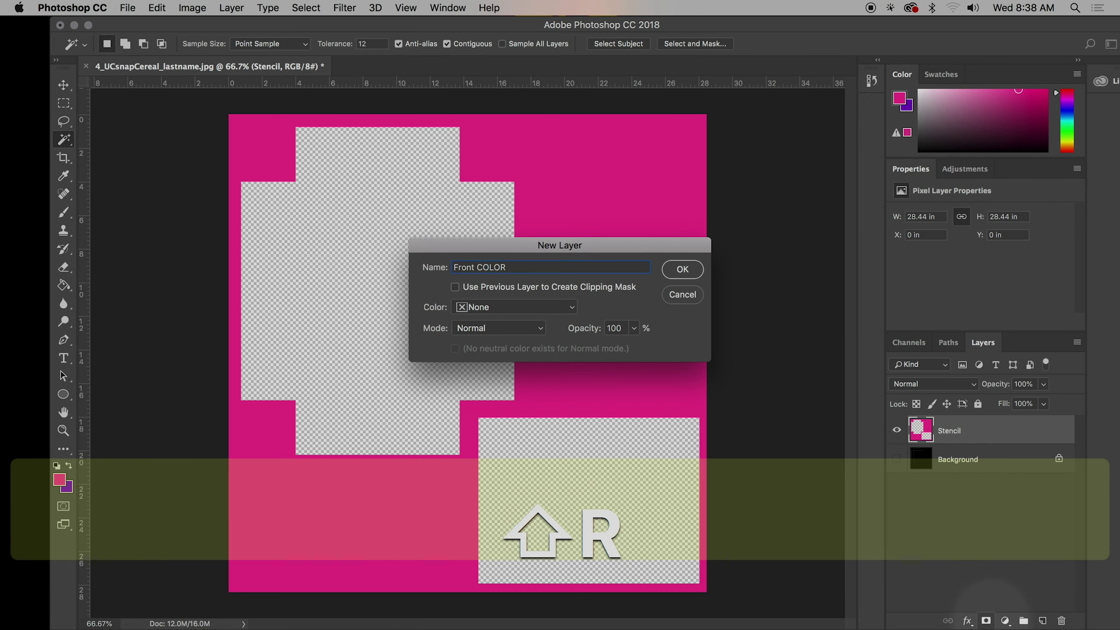
left_click(682, 269)
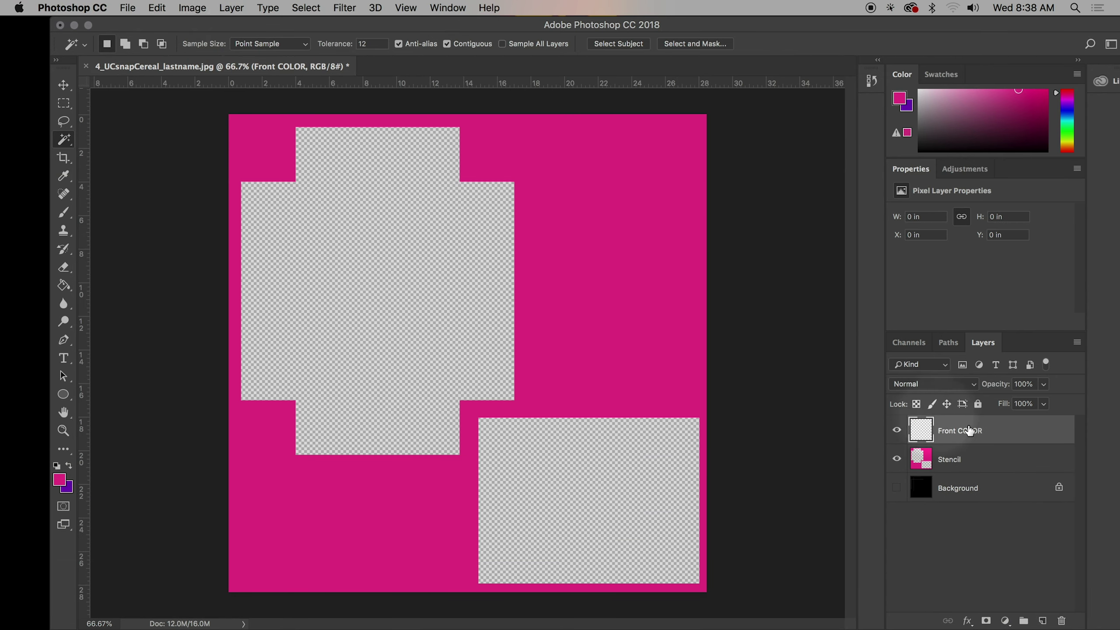
left_click(927, 436)
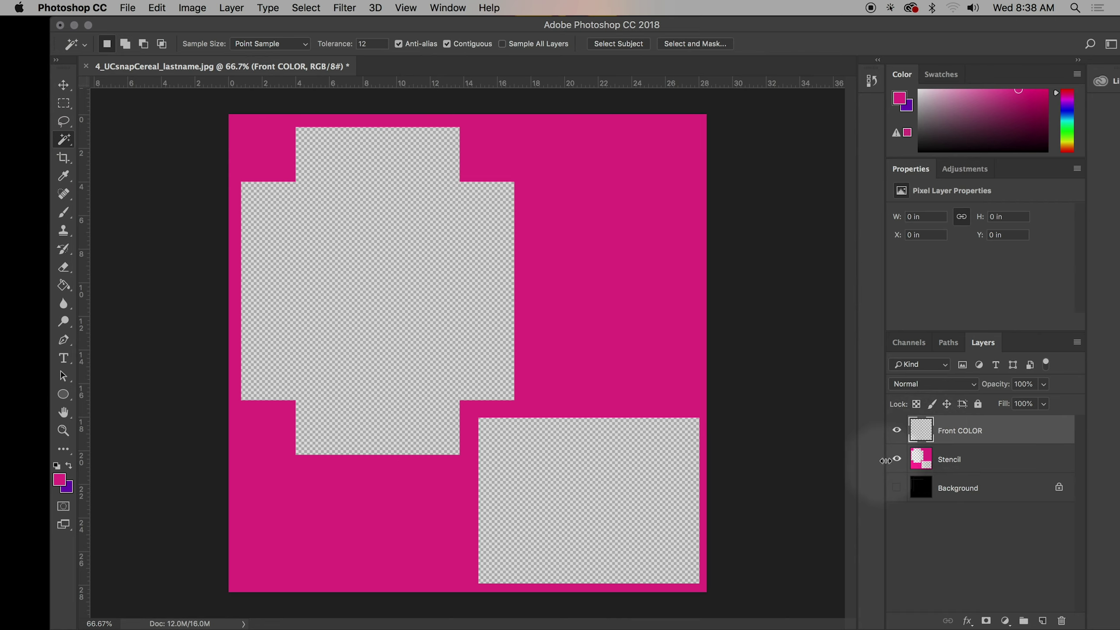
Activate the Stencil layer and select its whole cross-shaped cut-out with the Magic Wand
left_click(959, 465)
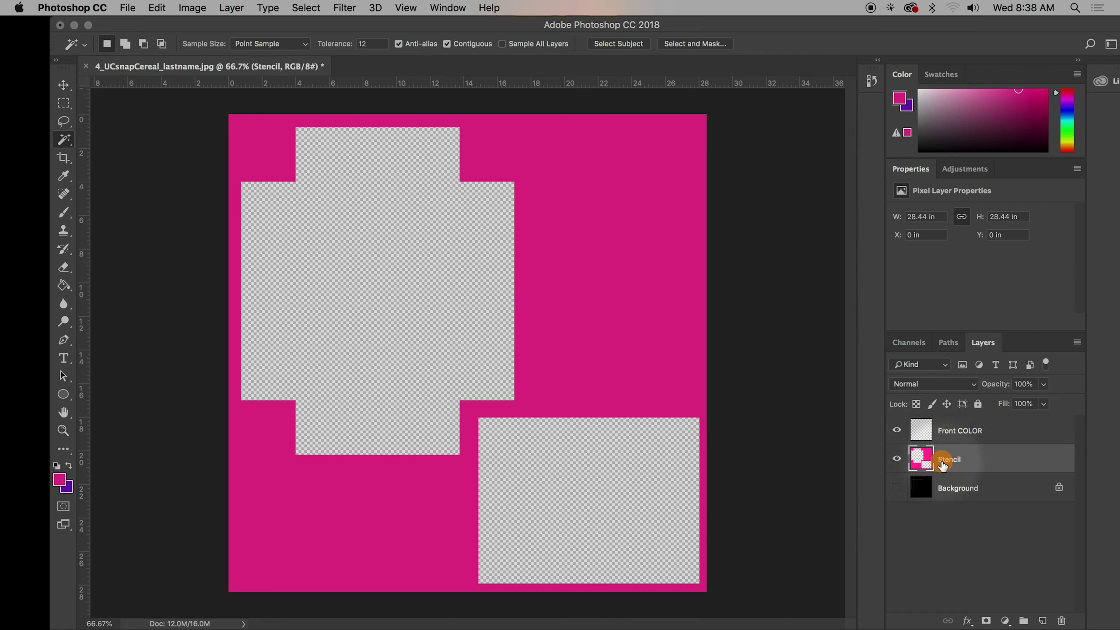
double_click(952, 461)
double_click(987, 463)
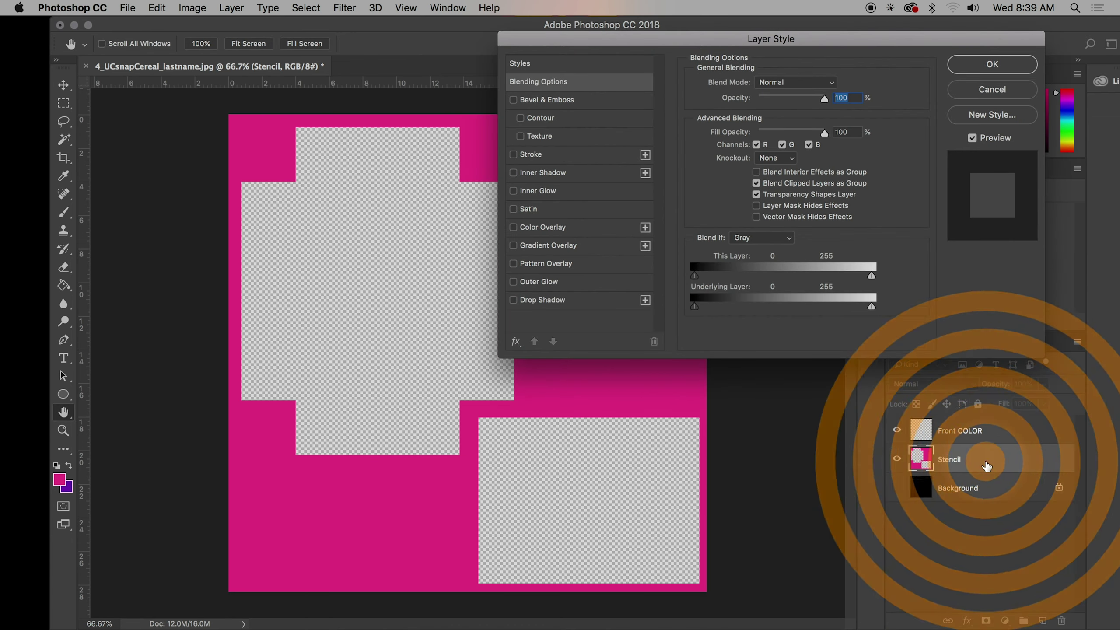
left_click(992, 90)
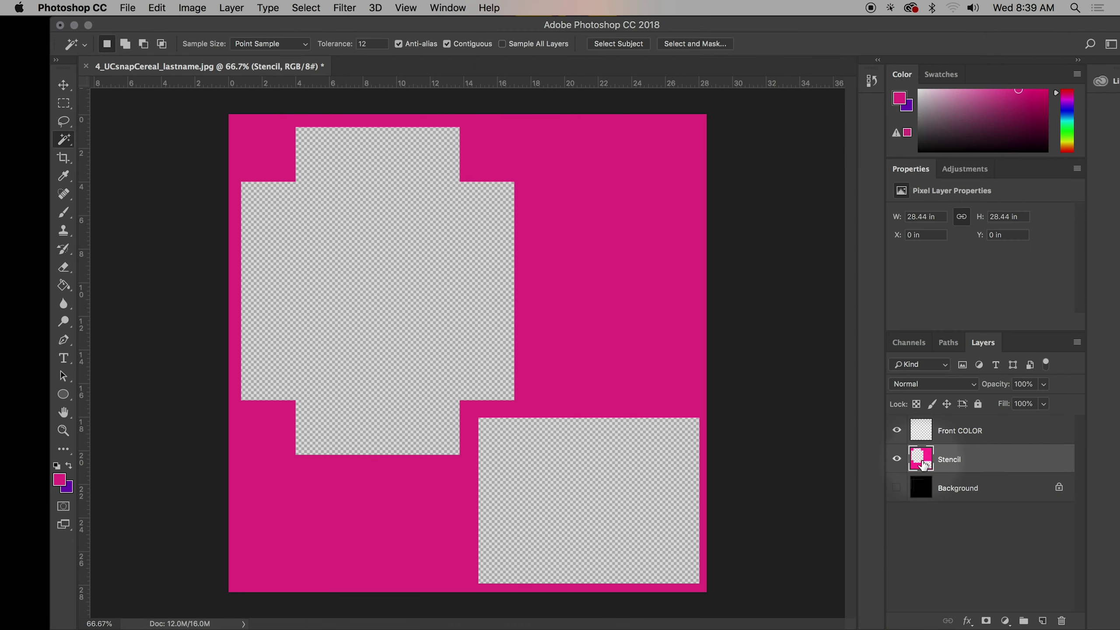
left_click(64, 140)
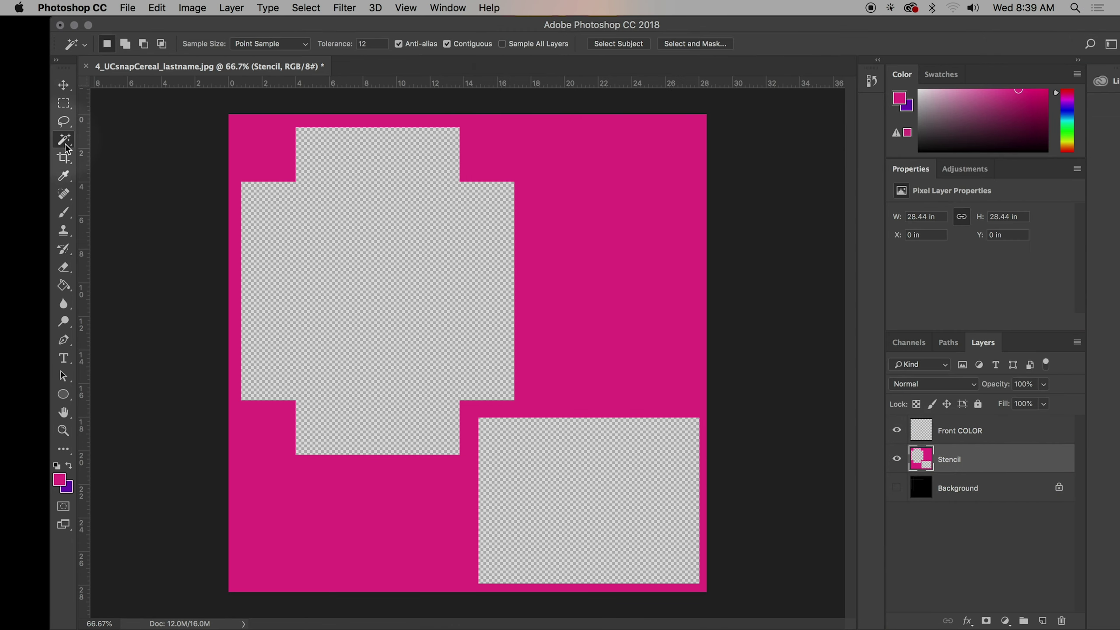
left_click(361, 243)
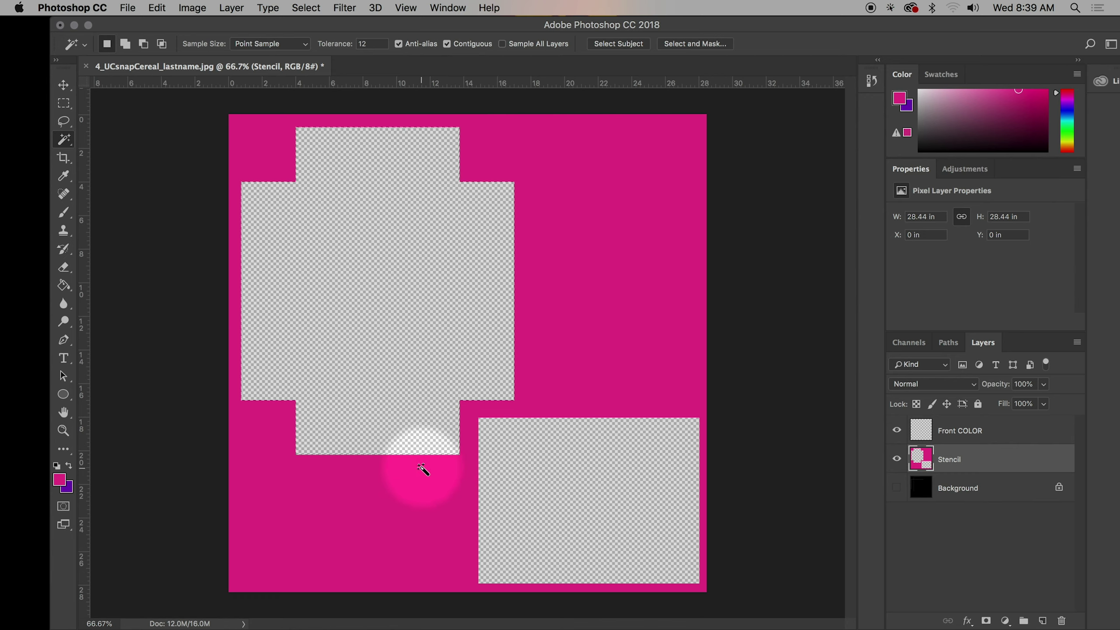
Switch to the Gradient tool and set the foreground colour to dark purple 44025f
left_click(70, 293)
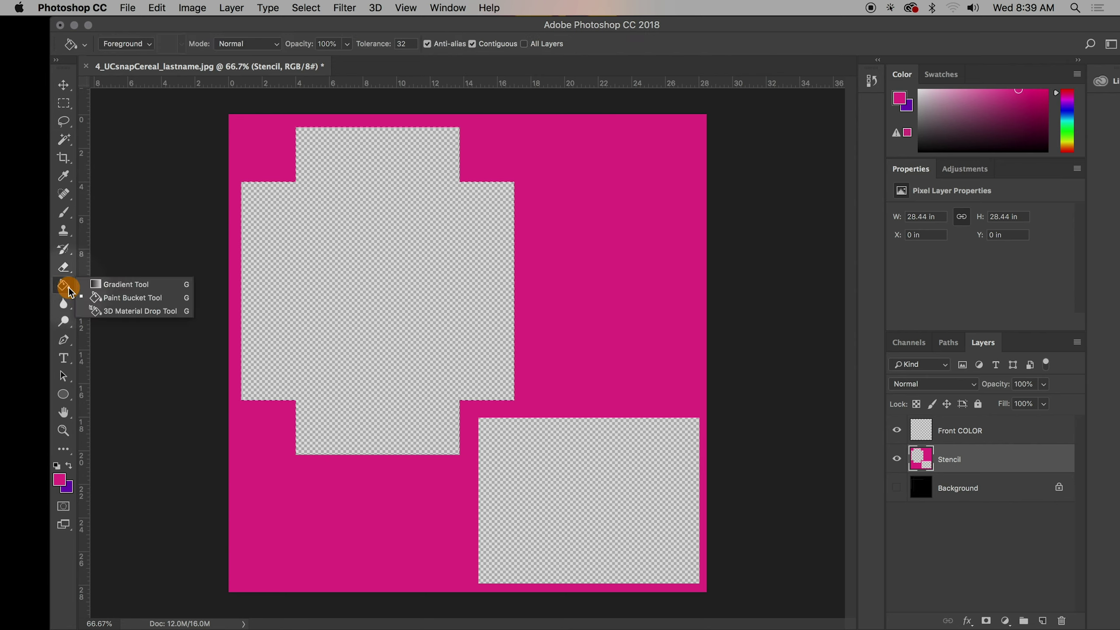
left_click(98, 289)
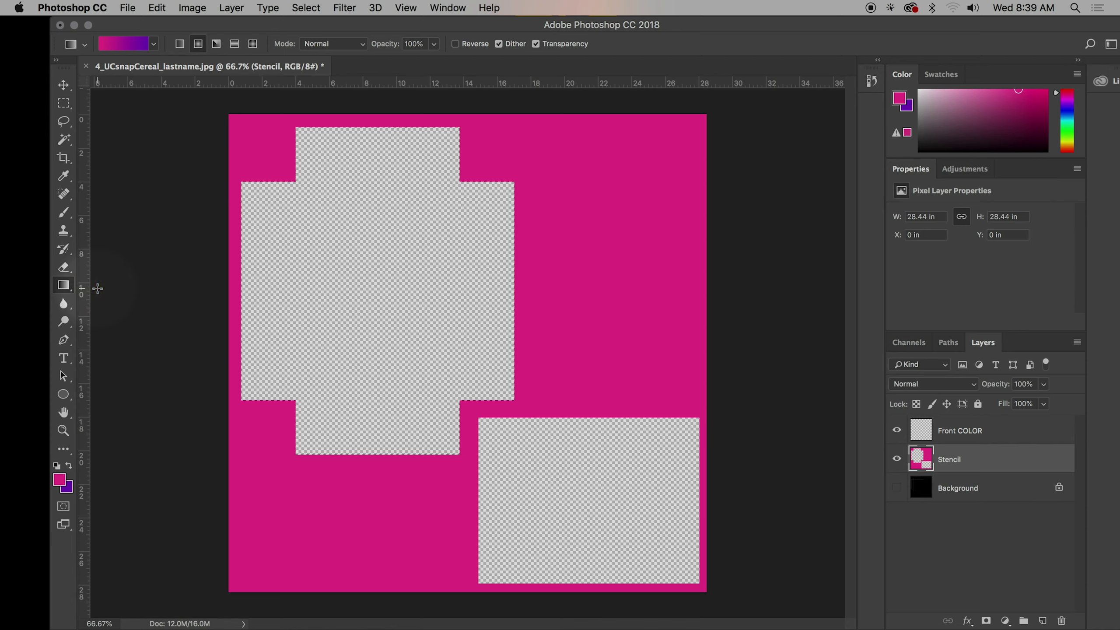
left_click(60, 484)
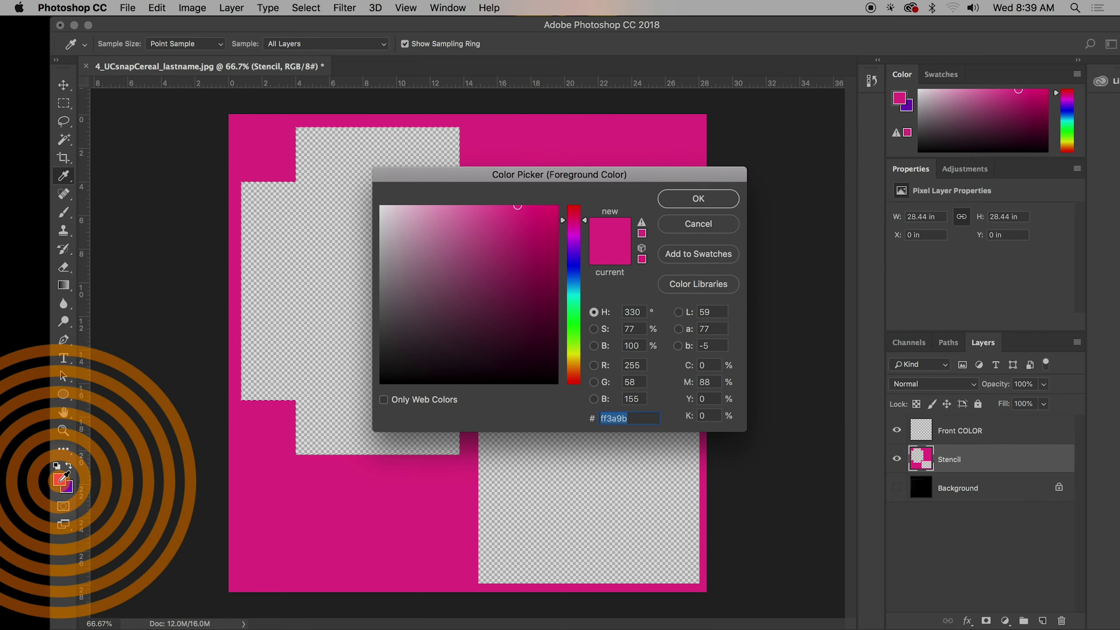
mouse_move(573, 252)
left_mouse_down()
mouse_move(573, 232)
mouse_move(573, 244)
left_mouse_up()
left_click_drag(536, 284, 554, 320)
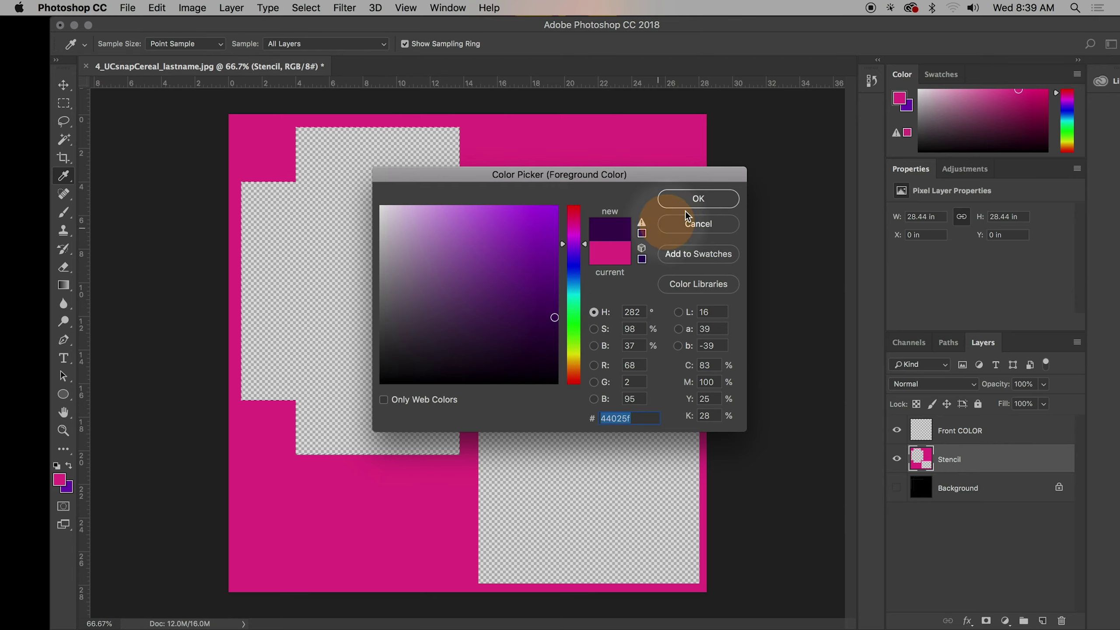
left_click(696, 198)
key("g")
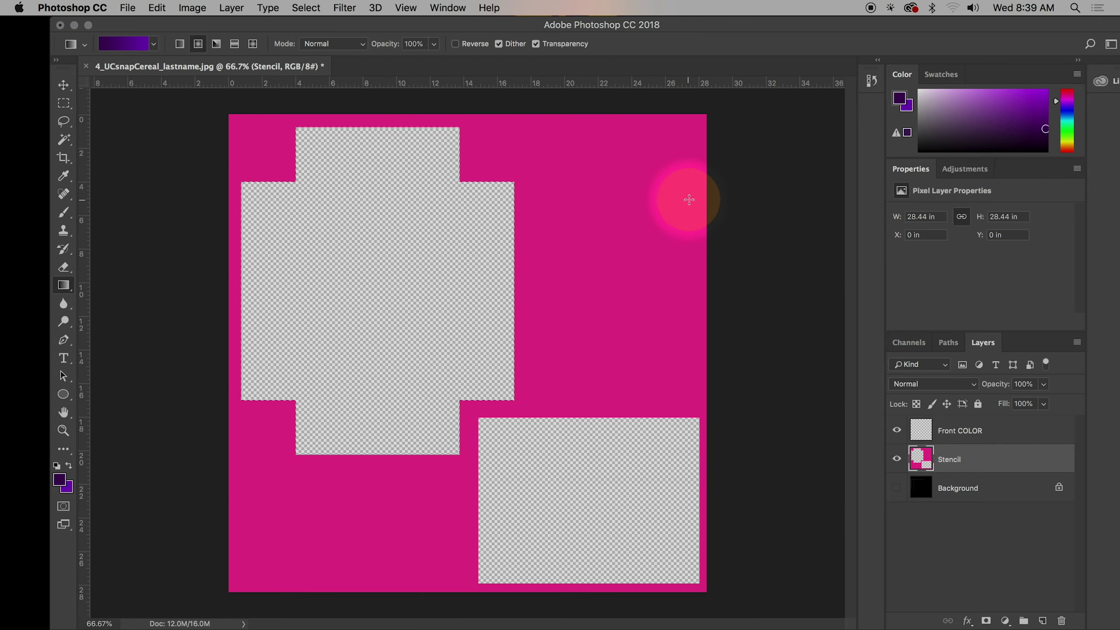
Set the background colour to bright green 3bf901
left_click(68, 487)
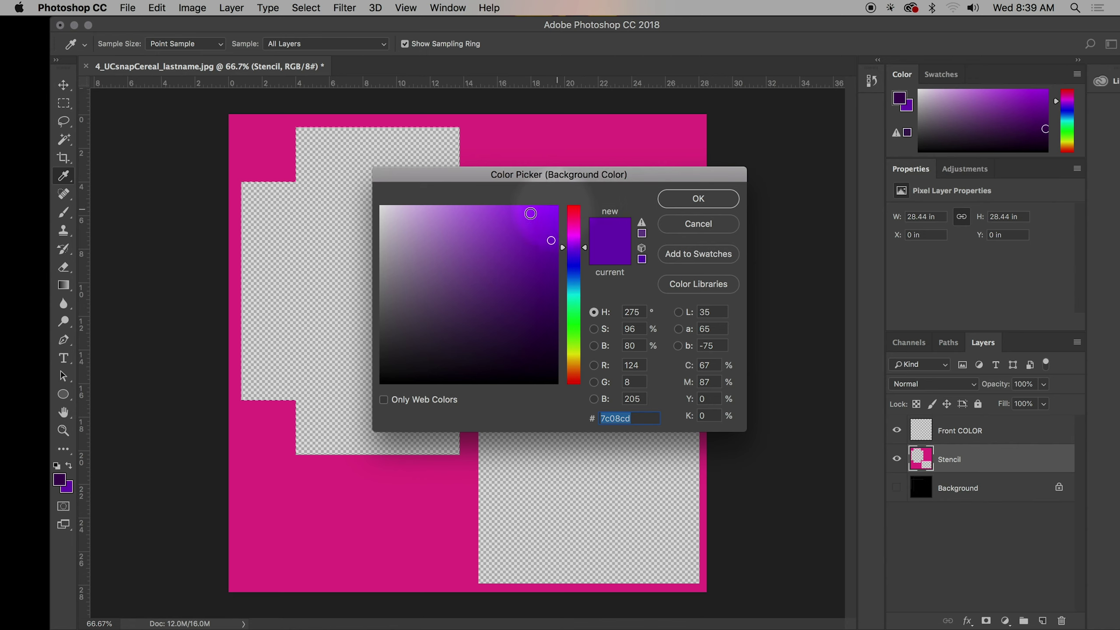
left_click_drag(545, 245, 558, 209)
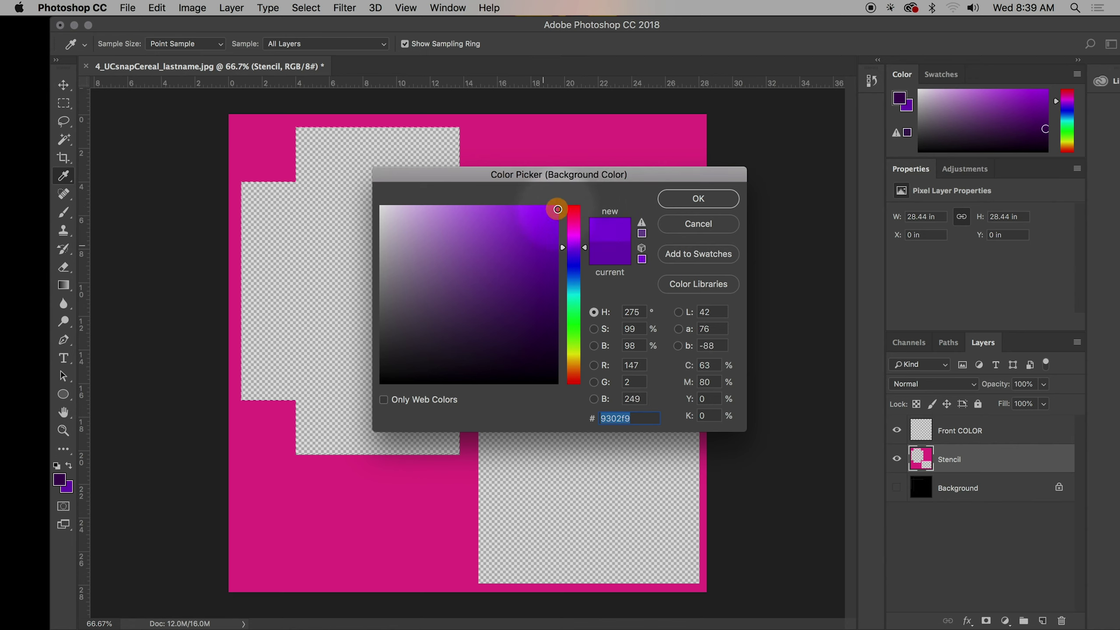
left_click(574, 330)
left_click(692, 201)
key("g")
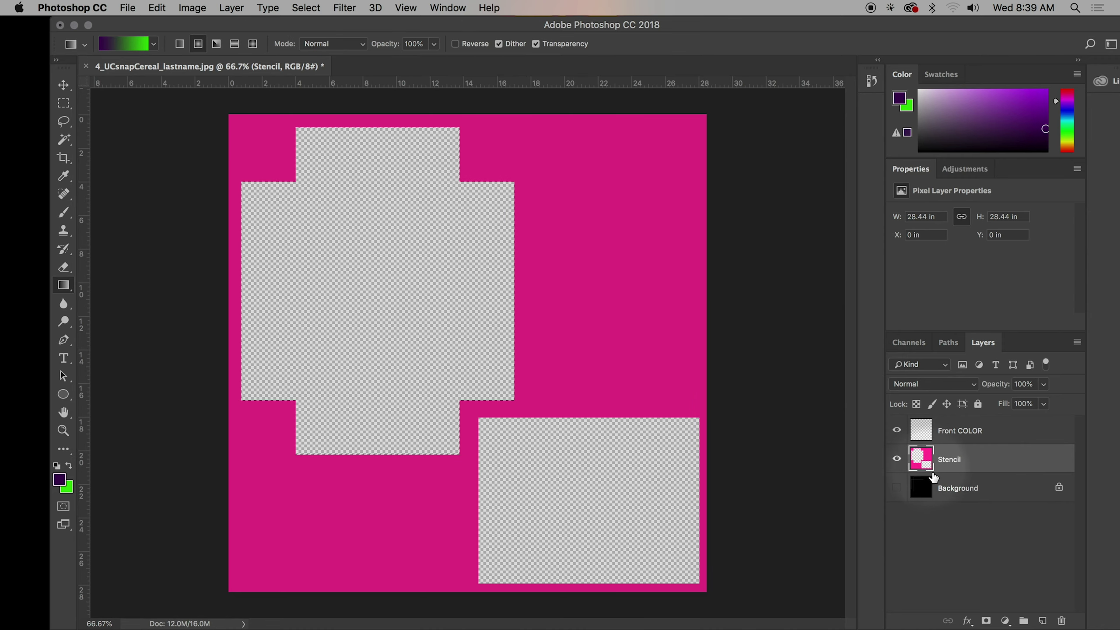
Reselect the cross-shaped cut-out on the Stencil layer with the Magic Wand and make Front COLOR the active layer
left_click(465, 249)
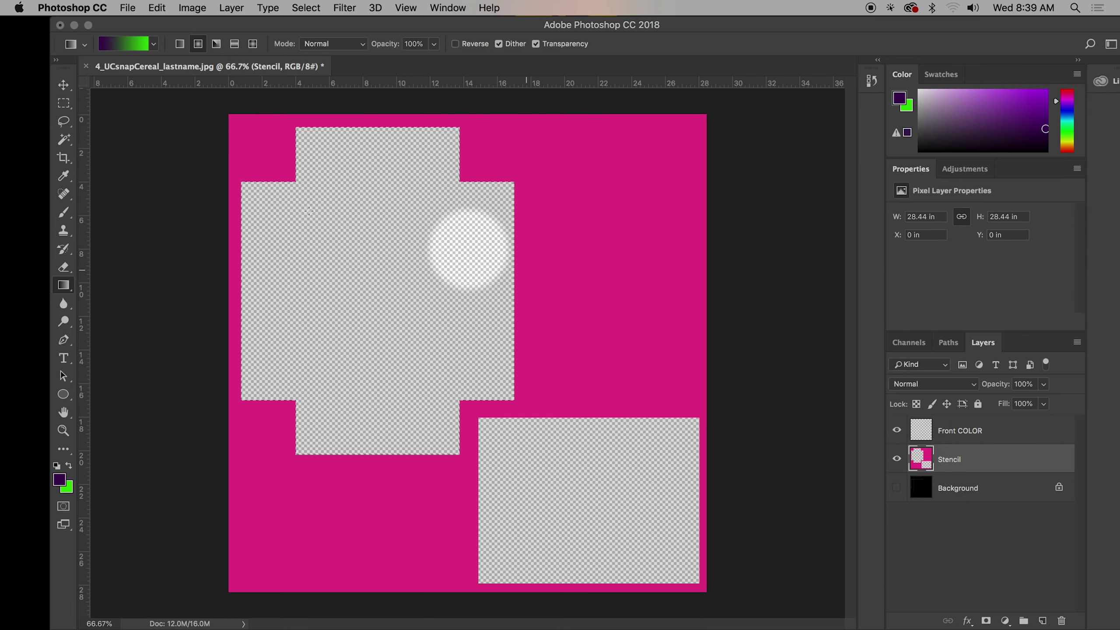
left_click(63, 140)
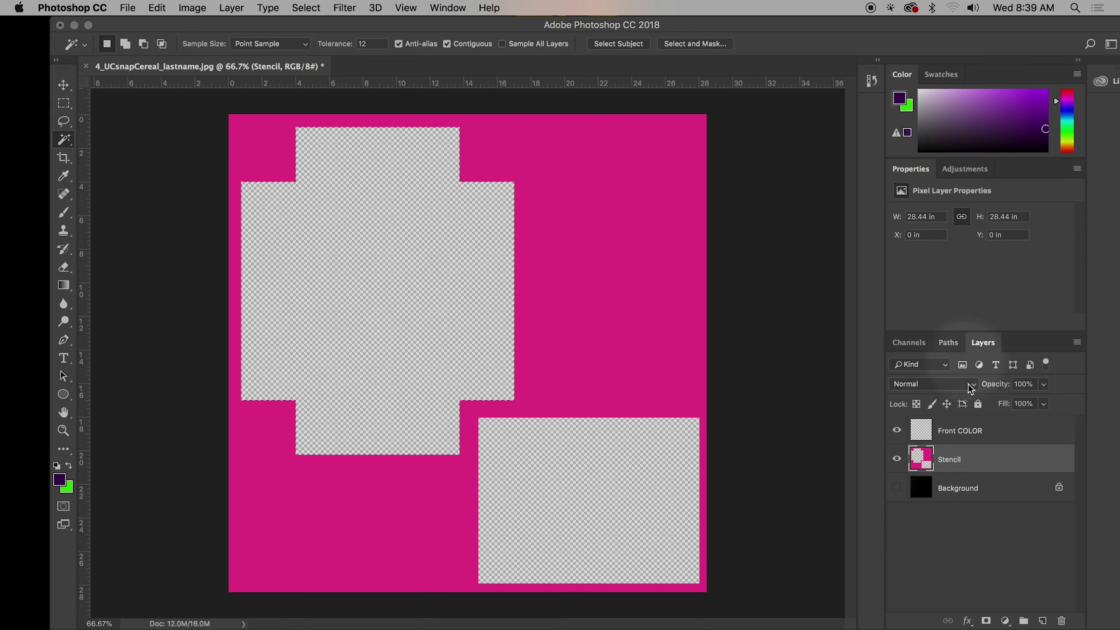
left_click(338, 275)
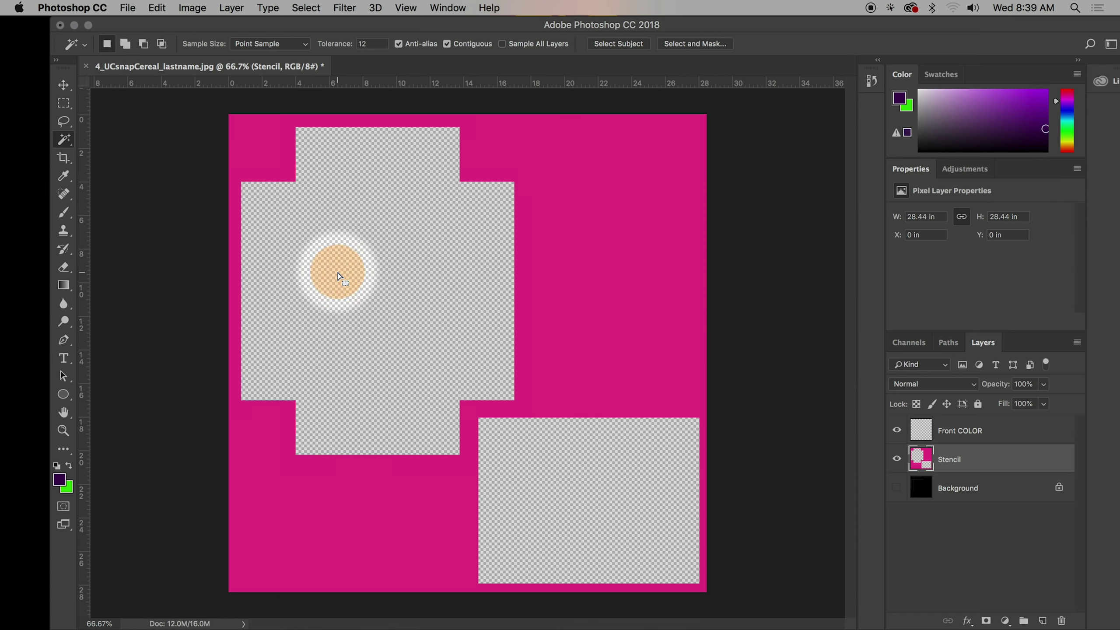
left_click(343, 270)
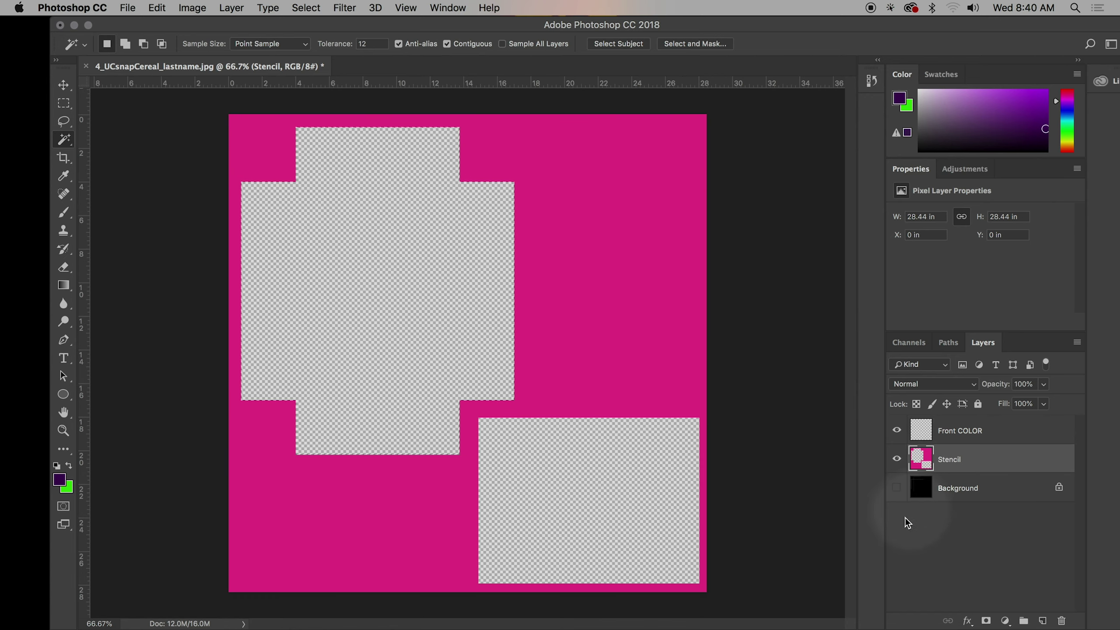
left_click(957, 432)
left_click(1017, 431)
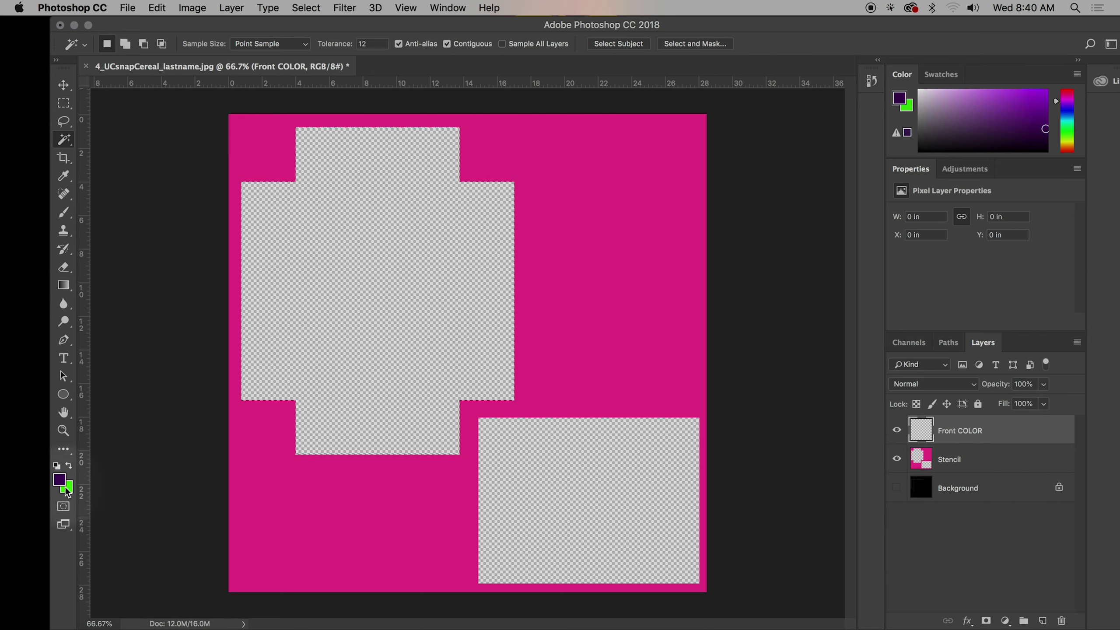
Fill the cross-shaped selection on Front COLOR with a linear dark-purple-to-green gradient, trying several diagonal directions
left_click(375, 282)
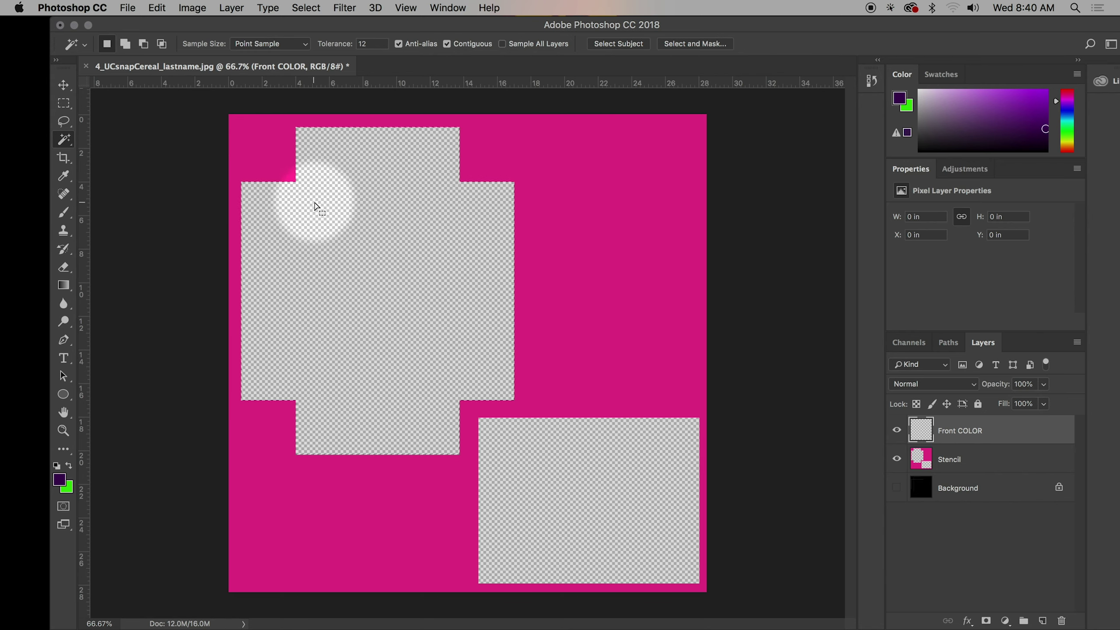
left_click(64, 285)
left_click(321, 210)
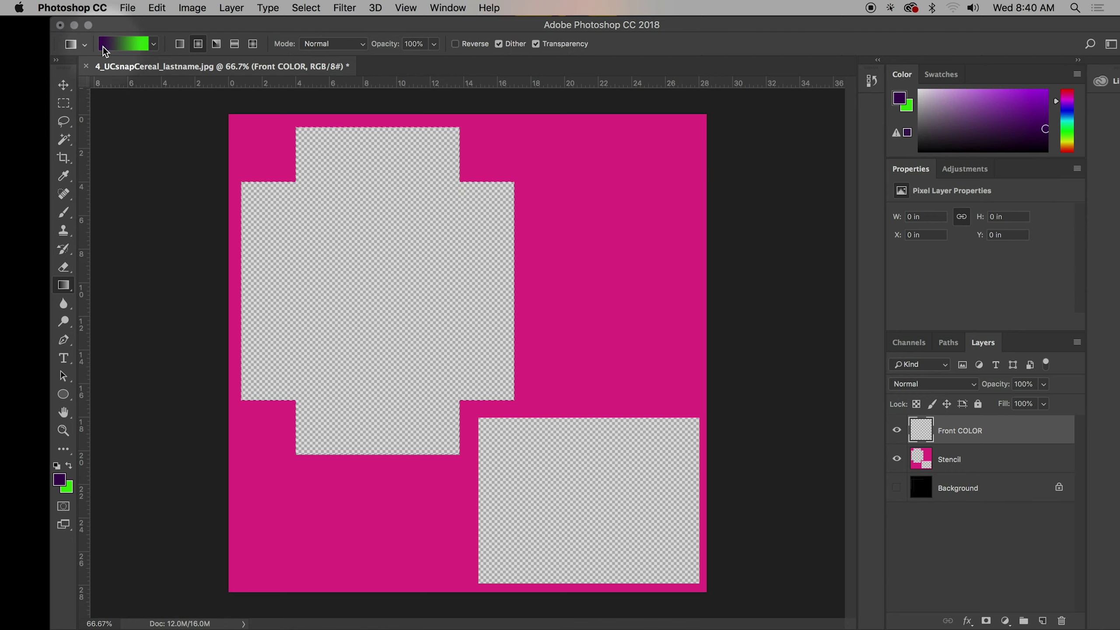
left_click(179, 44)
left_click(311, 216)
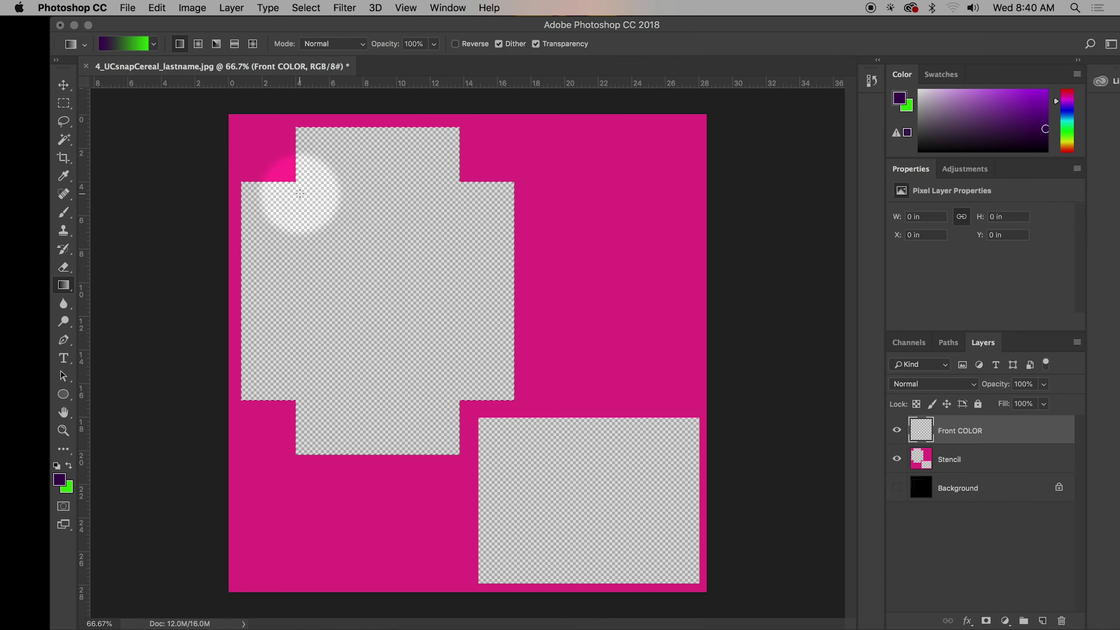
left_click_drag(453, 393, 452, 394)
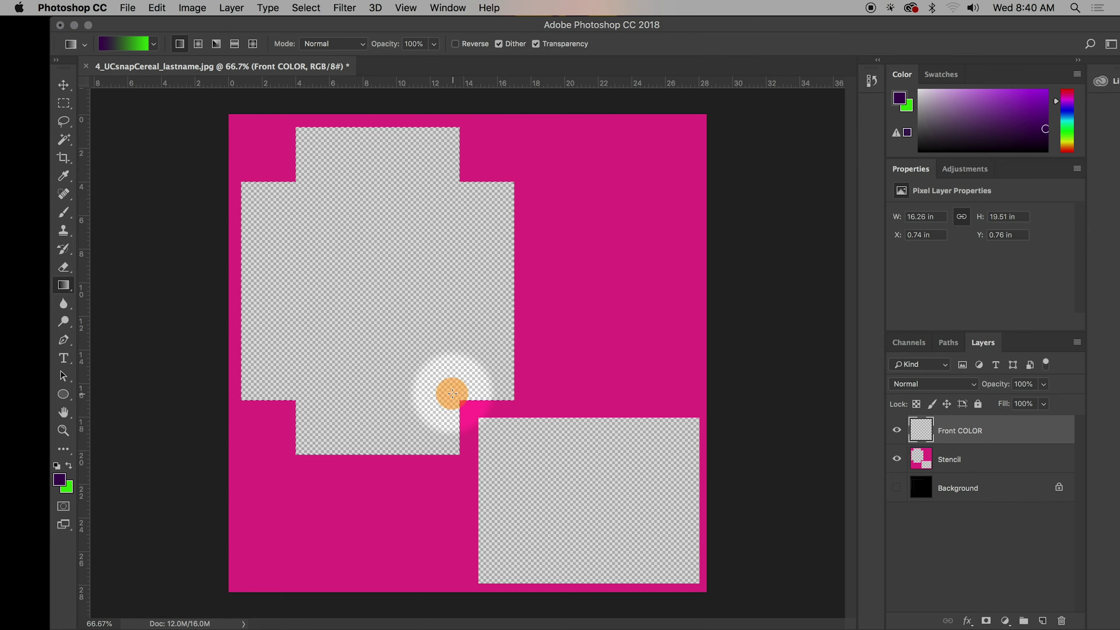
left_click(401, 308)
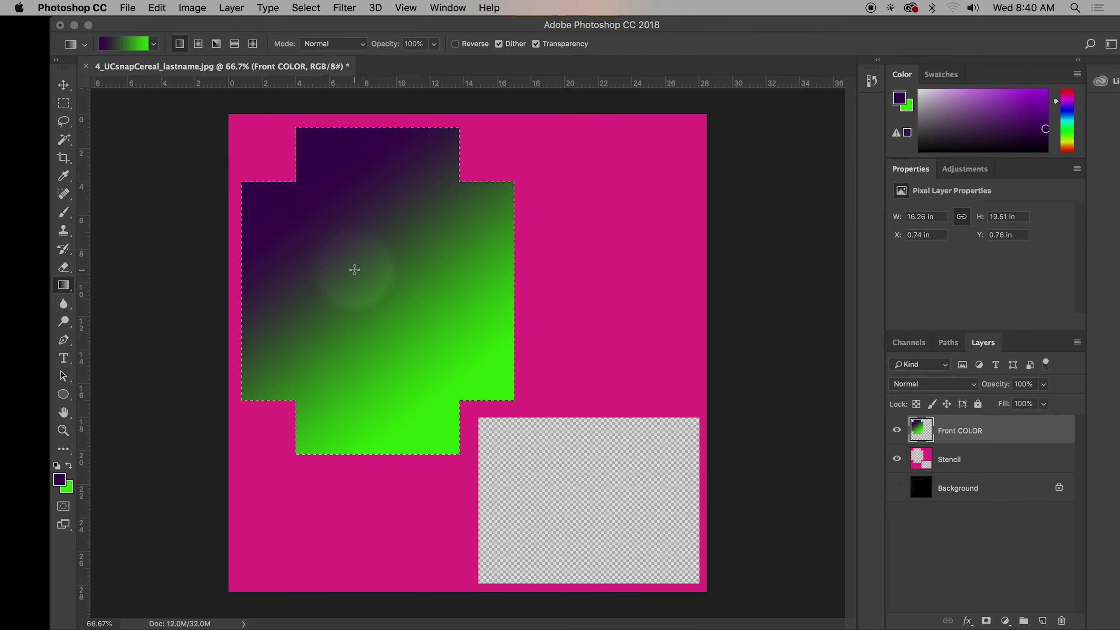
left_click_drag(323, 282, 346, 306)
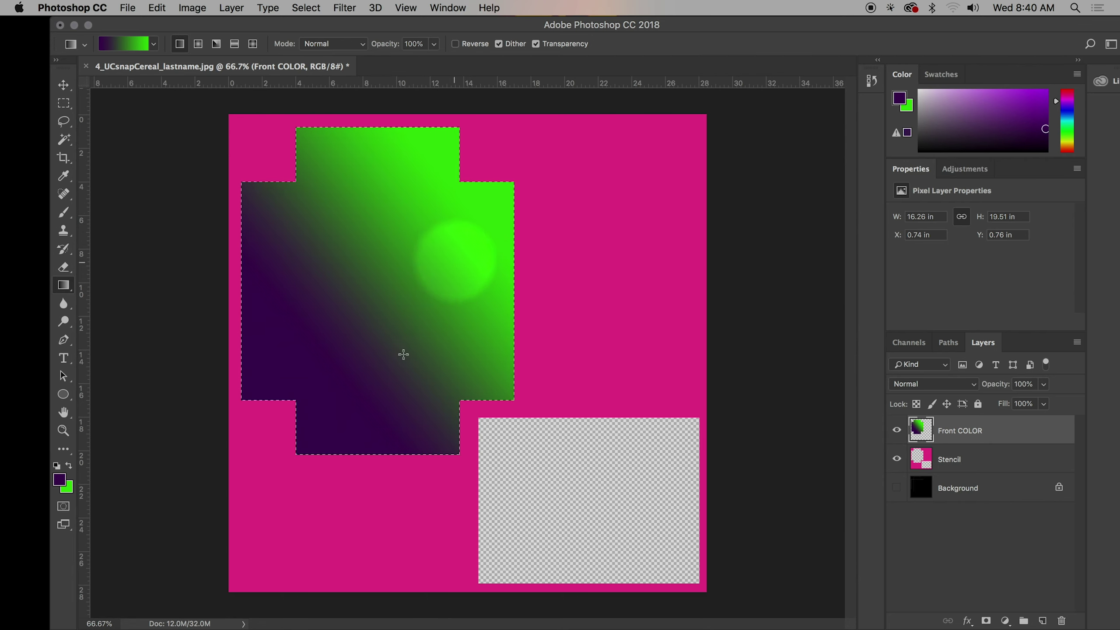
Try radial gradients in both colour orders across the cross-shaped selection, followed by a reflected purple-to-green gradient
left_click(199, 44)
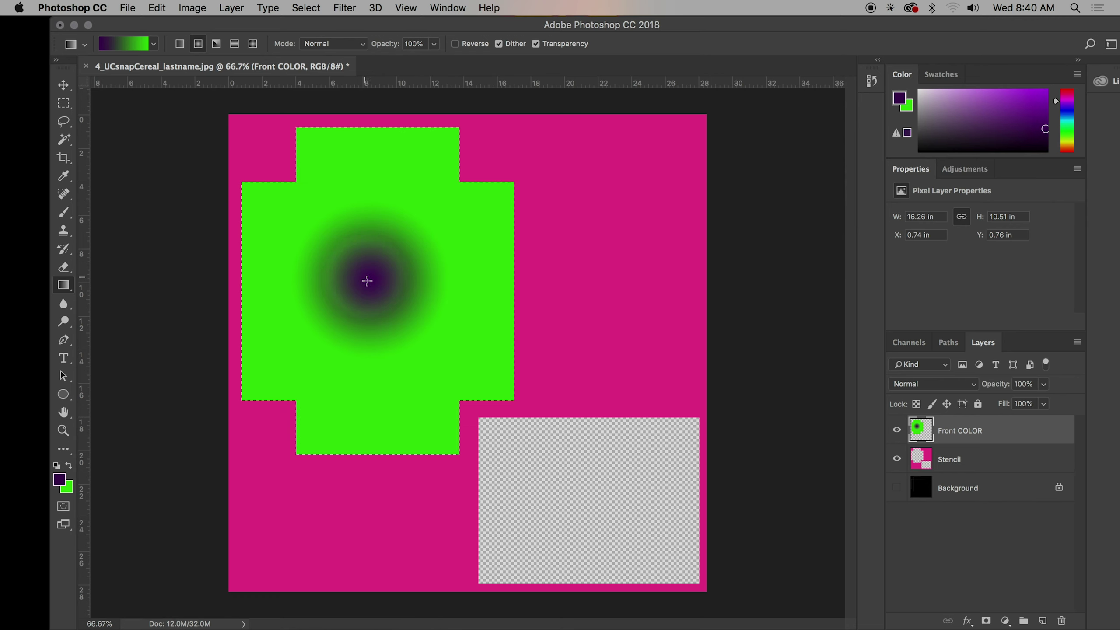
left_click_drag(367, 281, 585, 282)
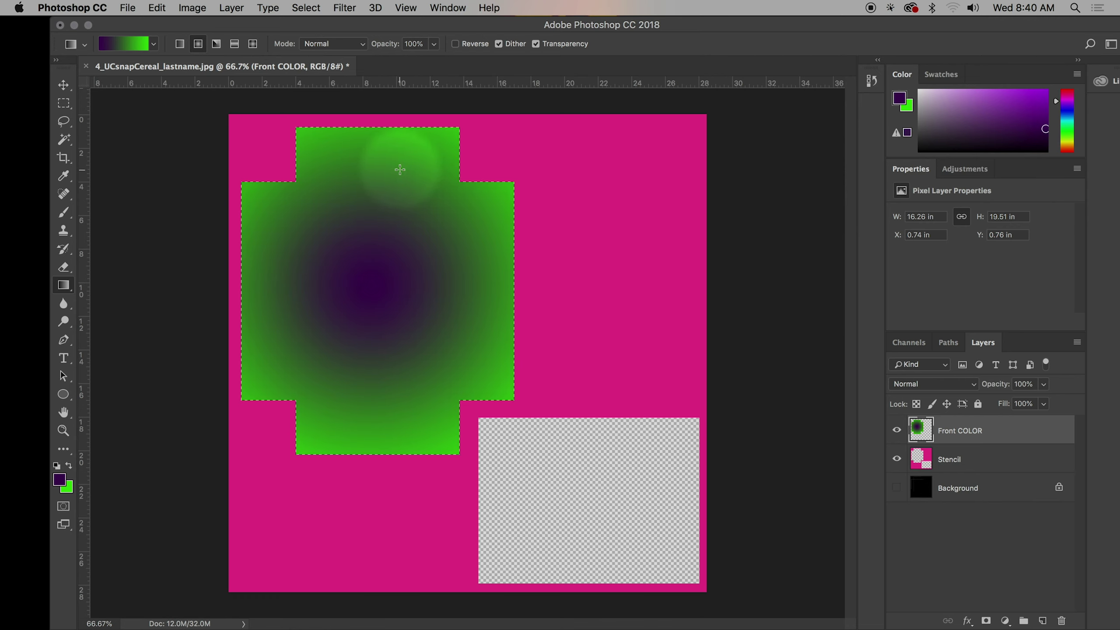
left_click(69, 467)
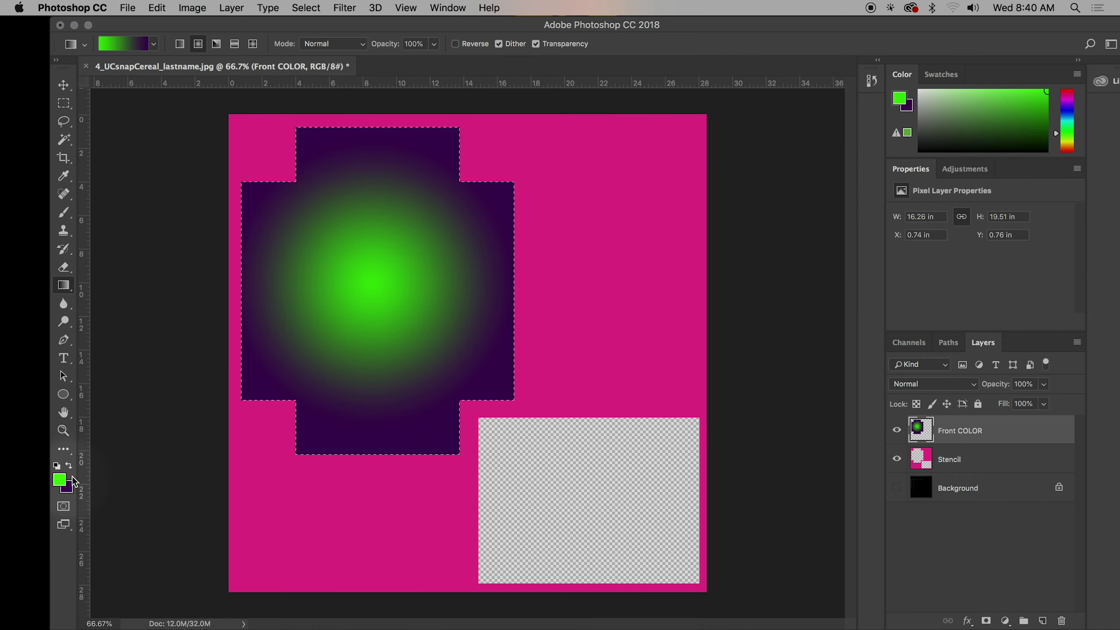
left_click(69, 466)
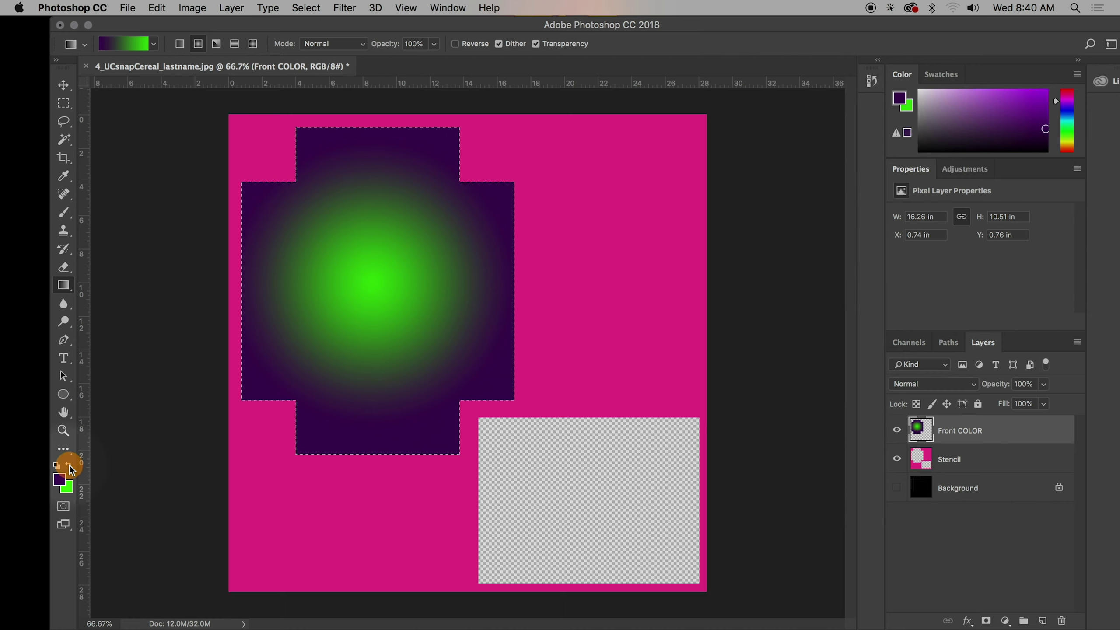
left_click(235, 43)
left_click(309, 320)
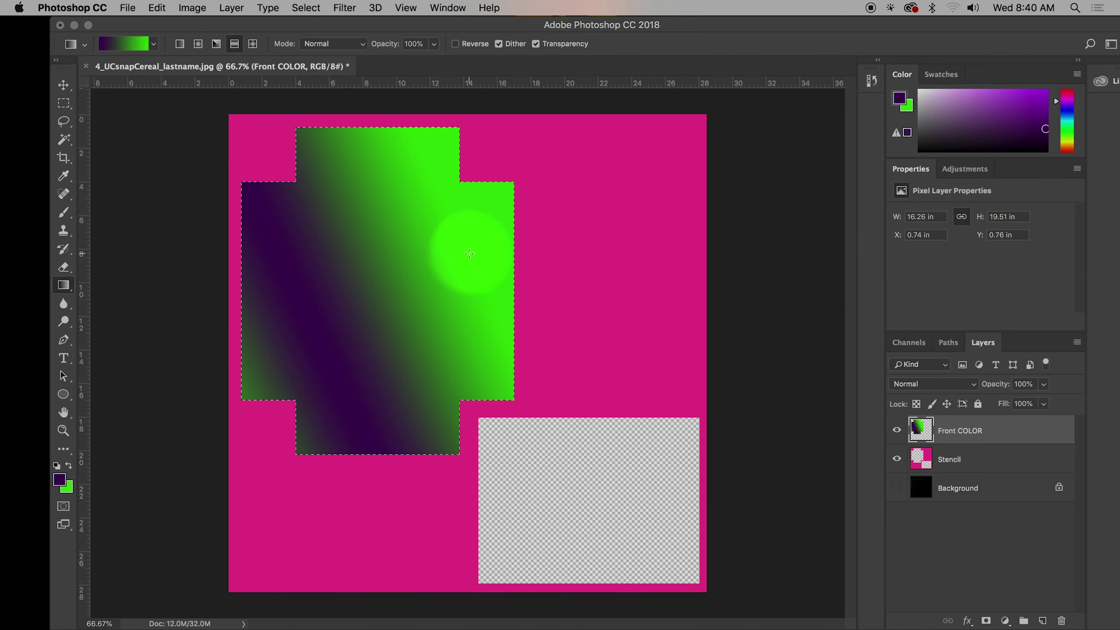
Change the background colour to a bright violet
left_click(67, 487)
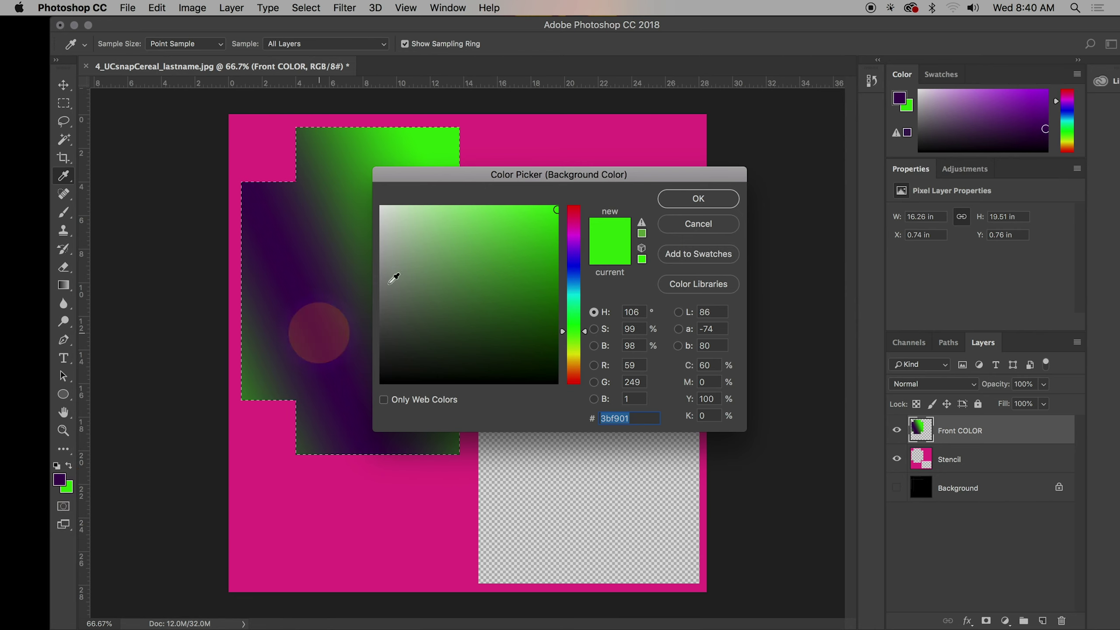
left_click(575, 250)
left_click_drag(556, 221, 513, 199)
left_click(681, 198)
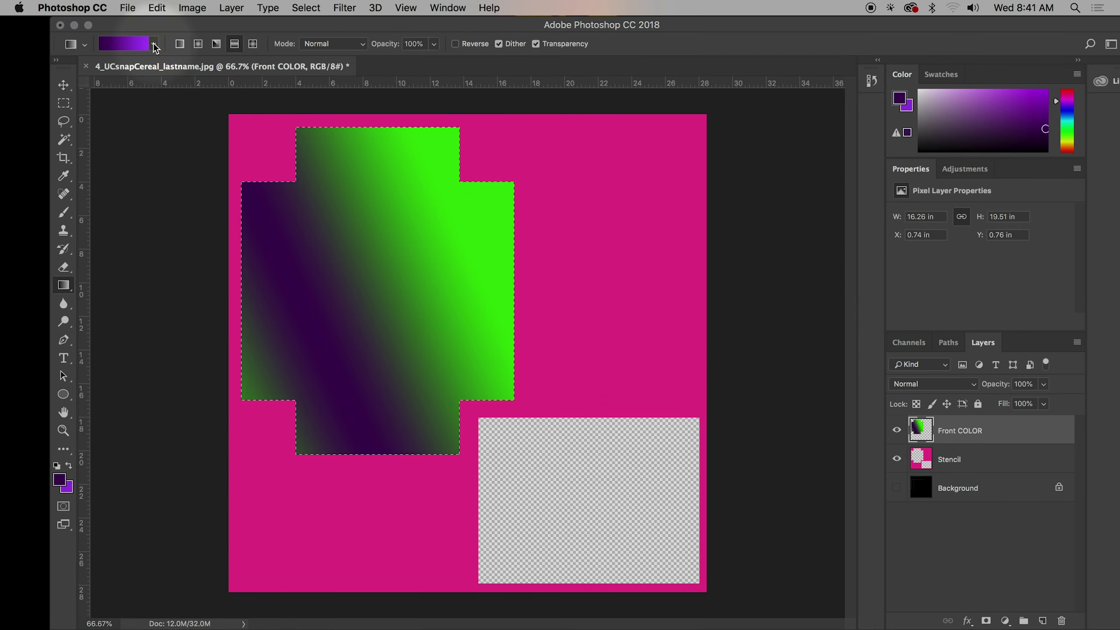
Fill the cross-shaped selection with a radial gradient, swapping the colours so bright violet at the centre fades to dark purple at the edges
left_click(198, 44)
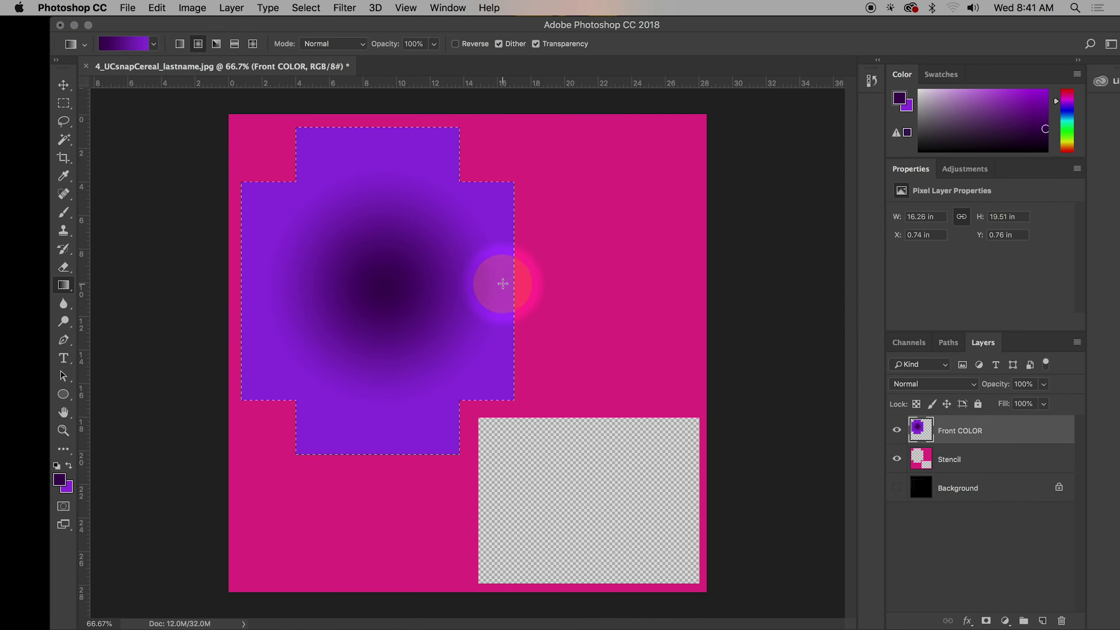
left_click(69, 466)
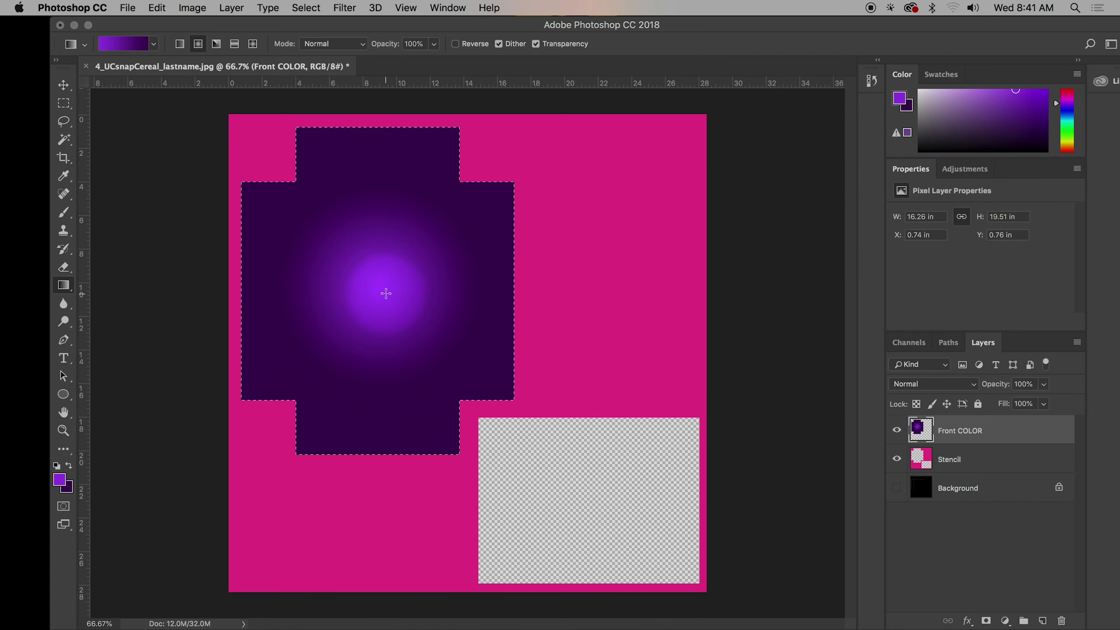
left_click_drag(527, 293, 779, 311)
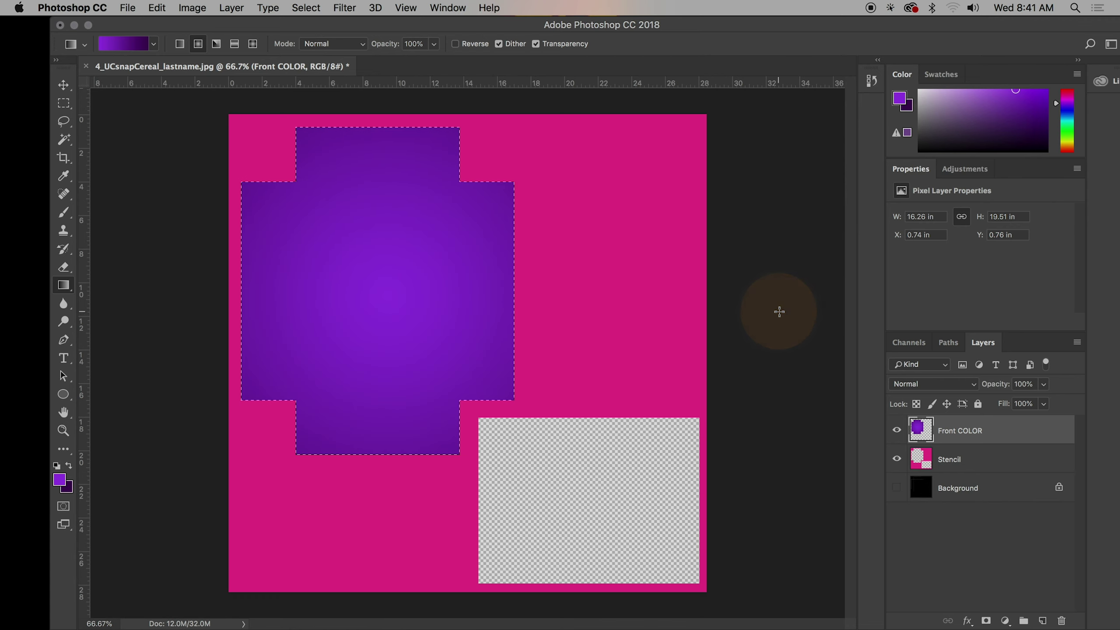
left_click_drag(535, 296, 583, 287)
left_click(383, 281)
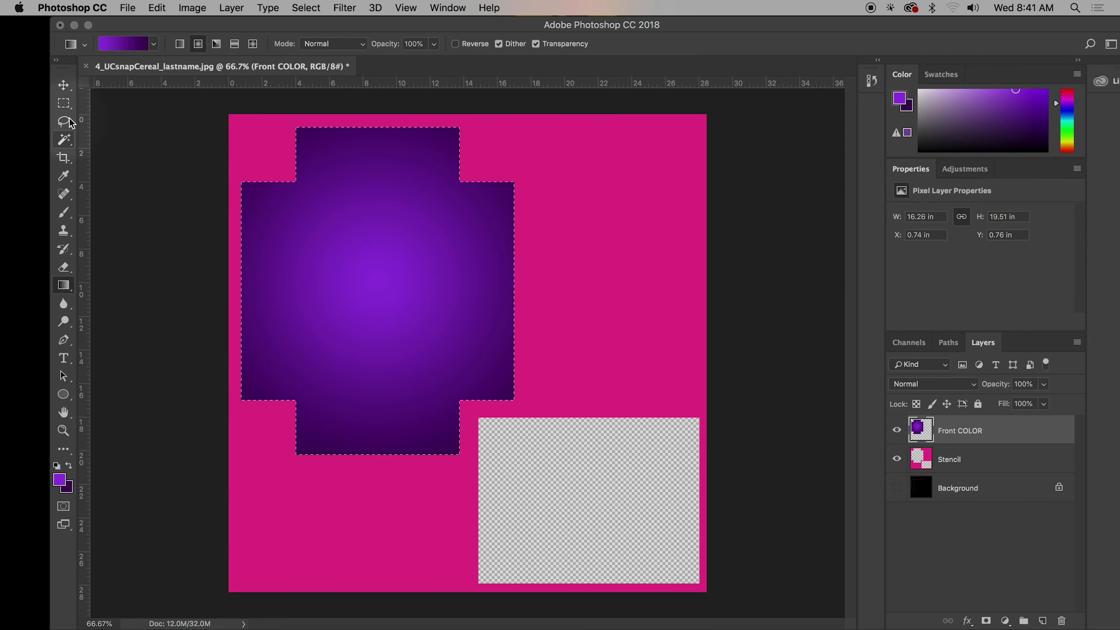
Select the empty lower rectangle on the Stencil layer with the Magic Wand and add a new layer named Back Color
left_click(64, 140)
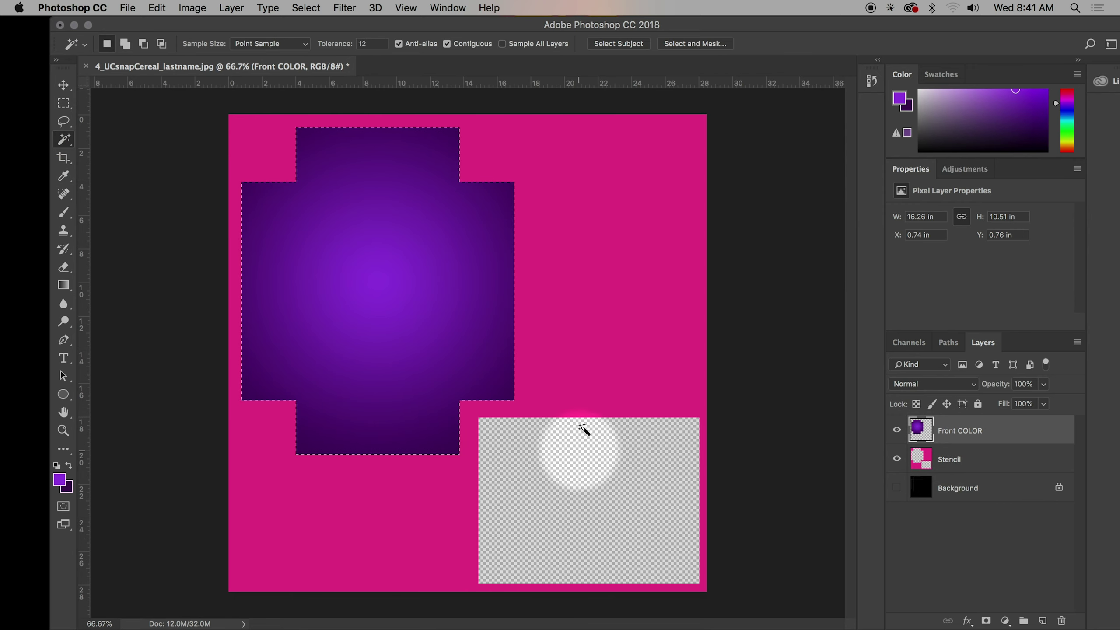
left_click(962, 459)
left_click(586, 516)
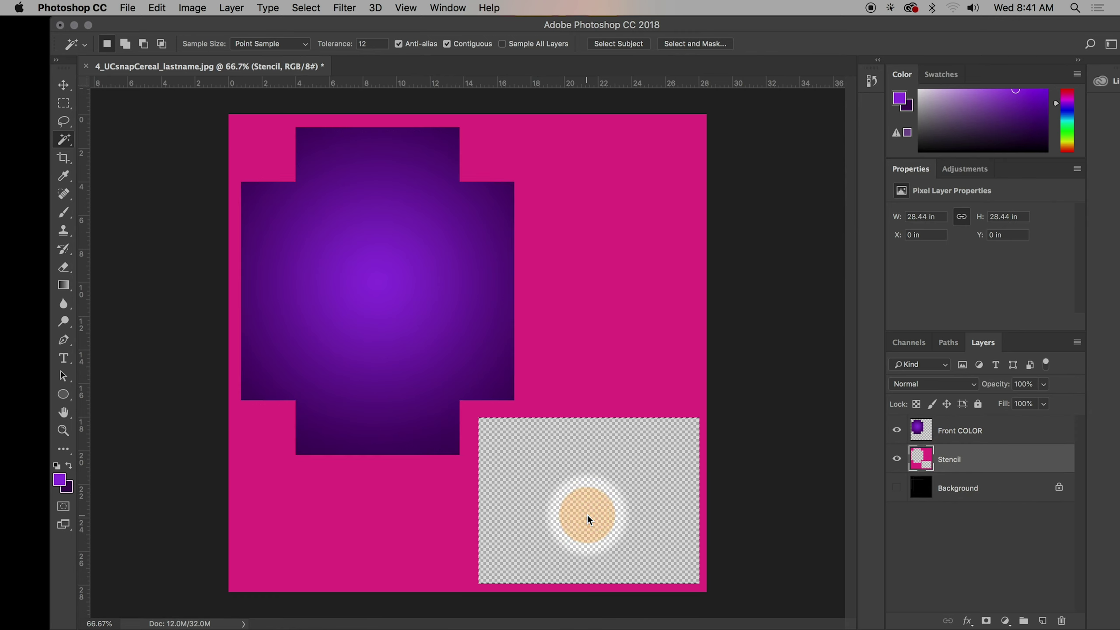
key("super+shift+n")
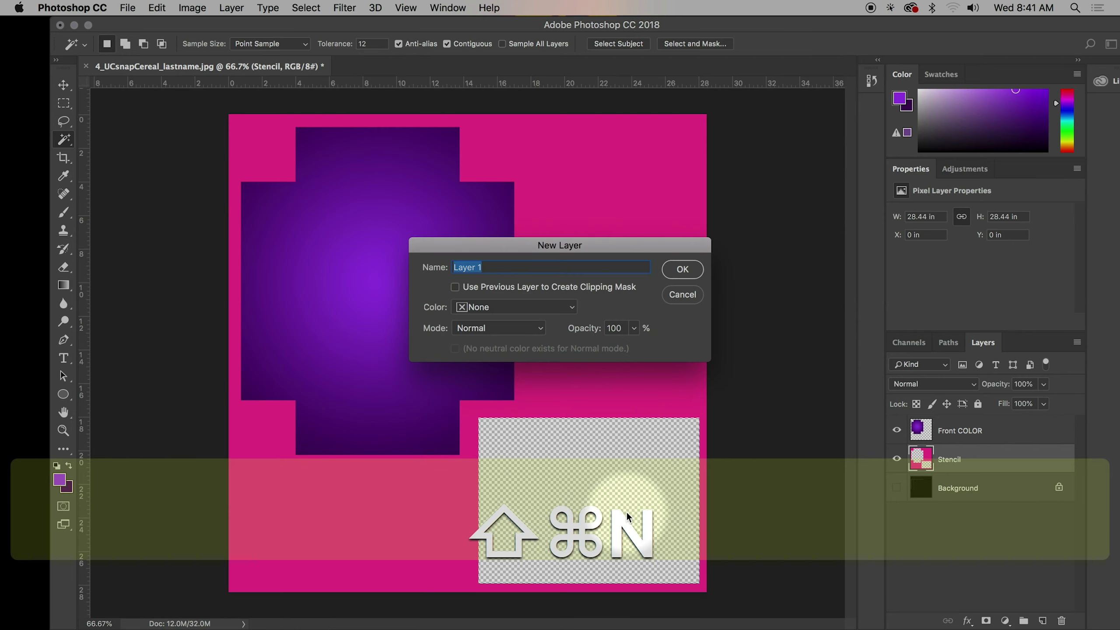
type("Back Color")
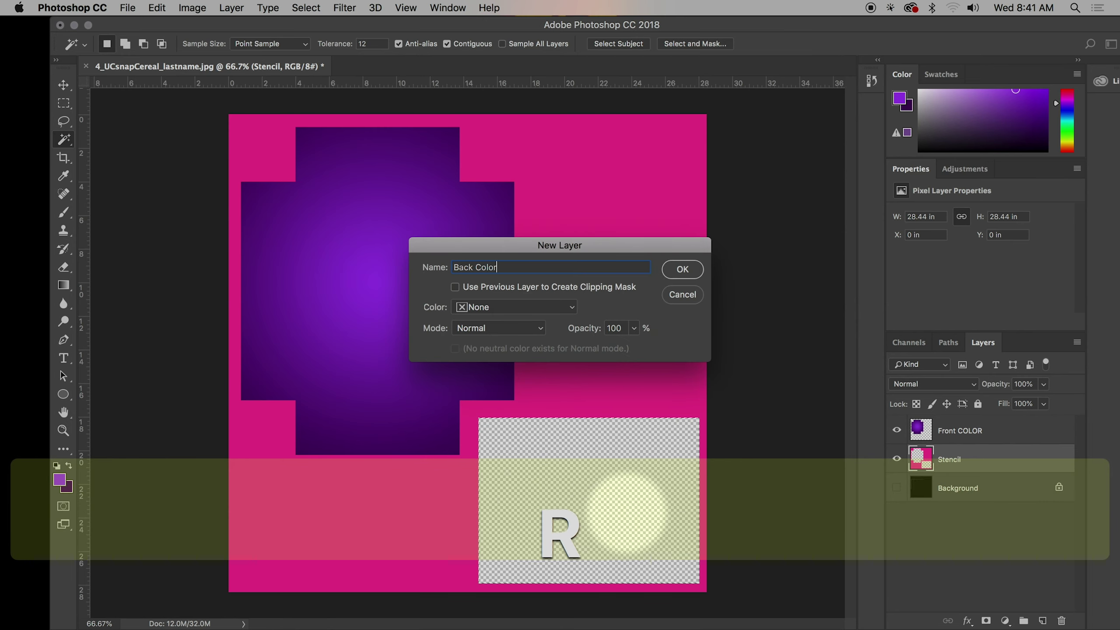
left_click(680, 269)
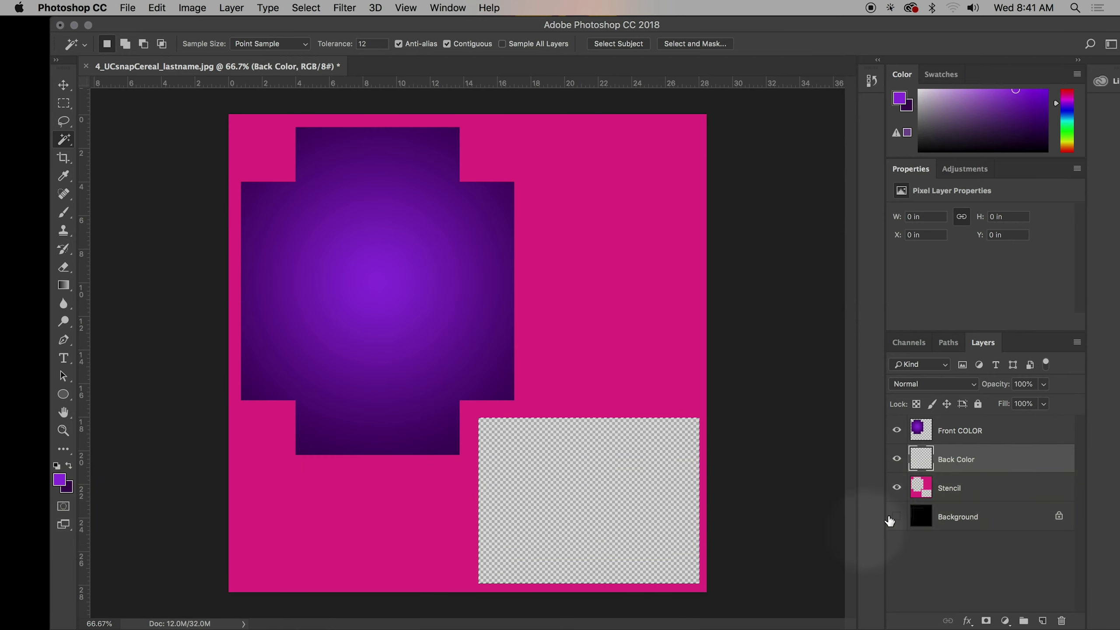
Fill the rectangle on Back Color with a diagonal reflected gradient, a bright violet band fading to dark purple, and deselect
left_click(70, 467)
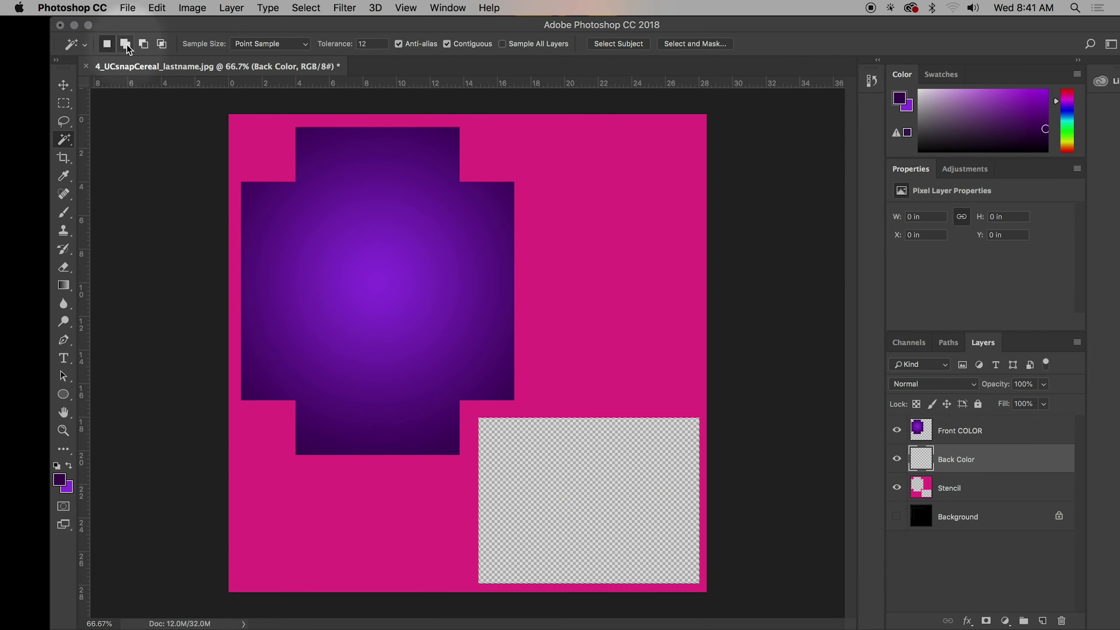
left_click(64, 285)
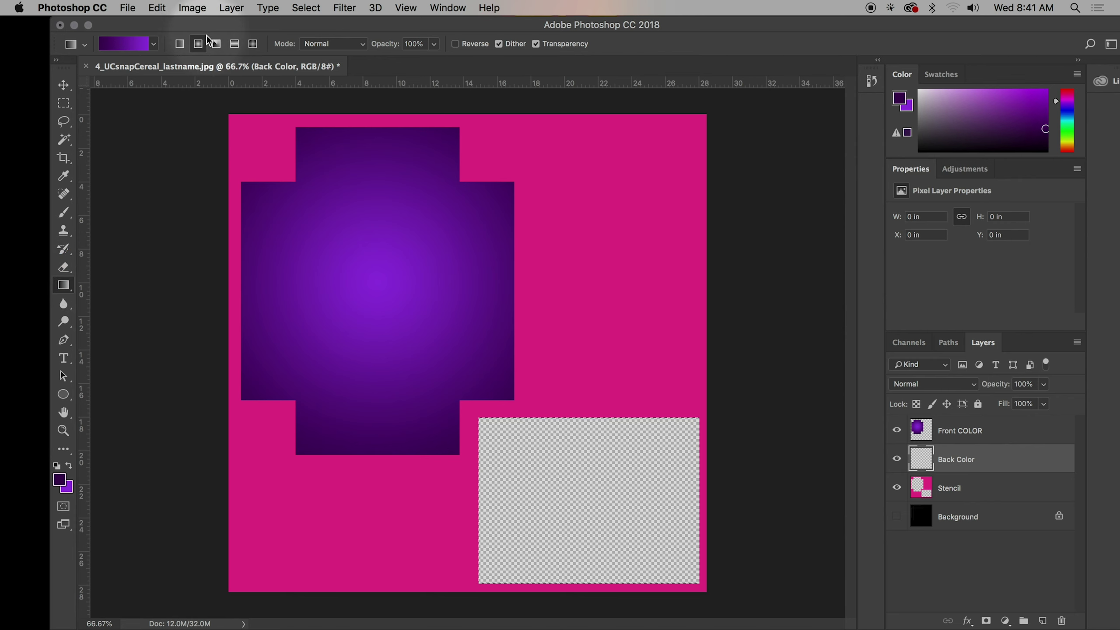
left_click(235, 43)
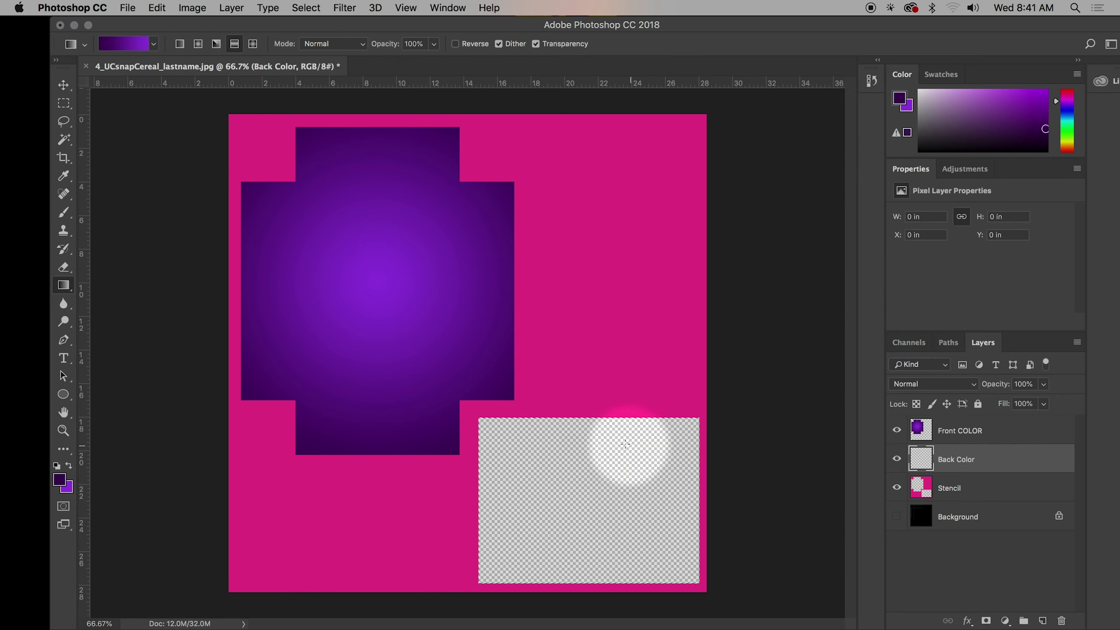
left_click_drag(493, 524, 492, 525)
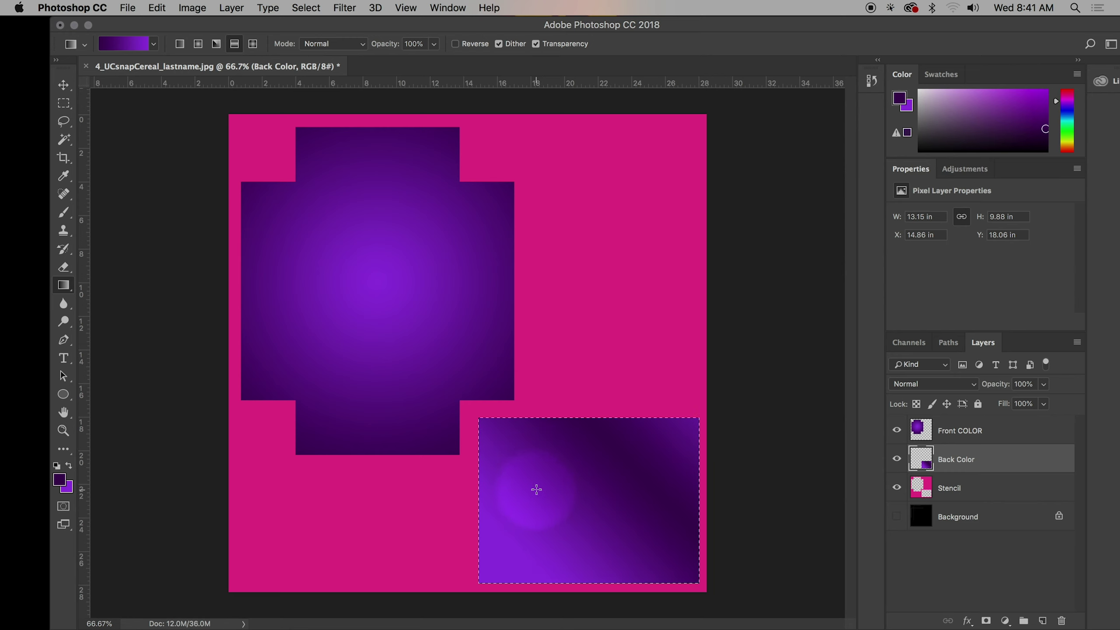
left_click(69, 466)
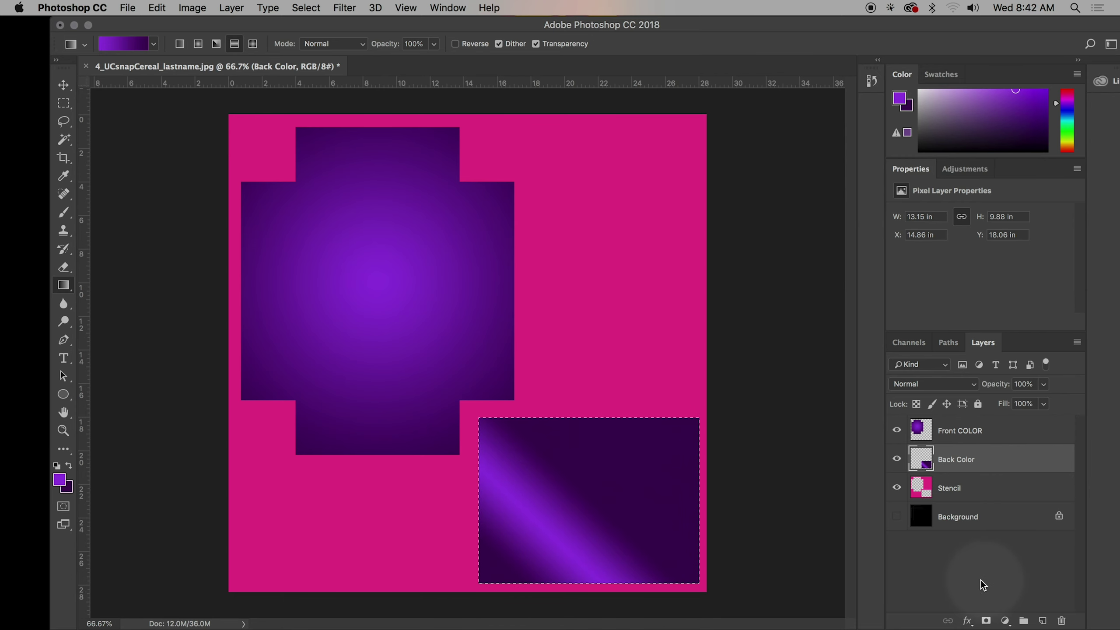
key("super+d")
Switch to Finder and open the Waluigi folder from the desktop
left_click_drag(782, 20, 647, 5)
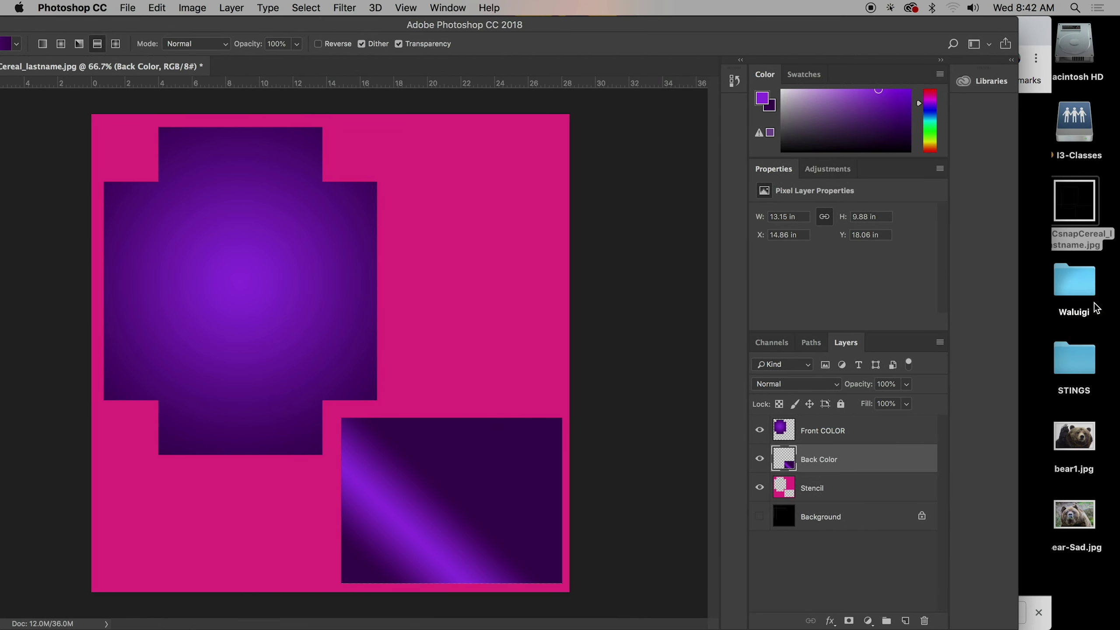
left_click(1076, 284)
key("space")
double_click(1078, 286)
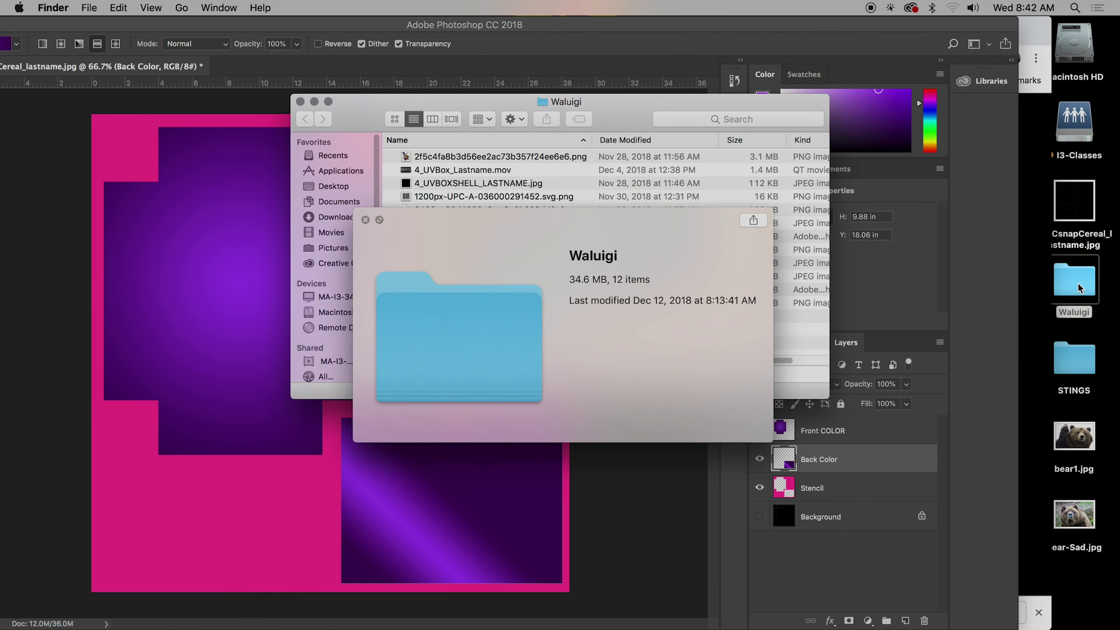
left_click(366, 219)
left_click_drag(380, 113, 538, 75)
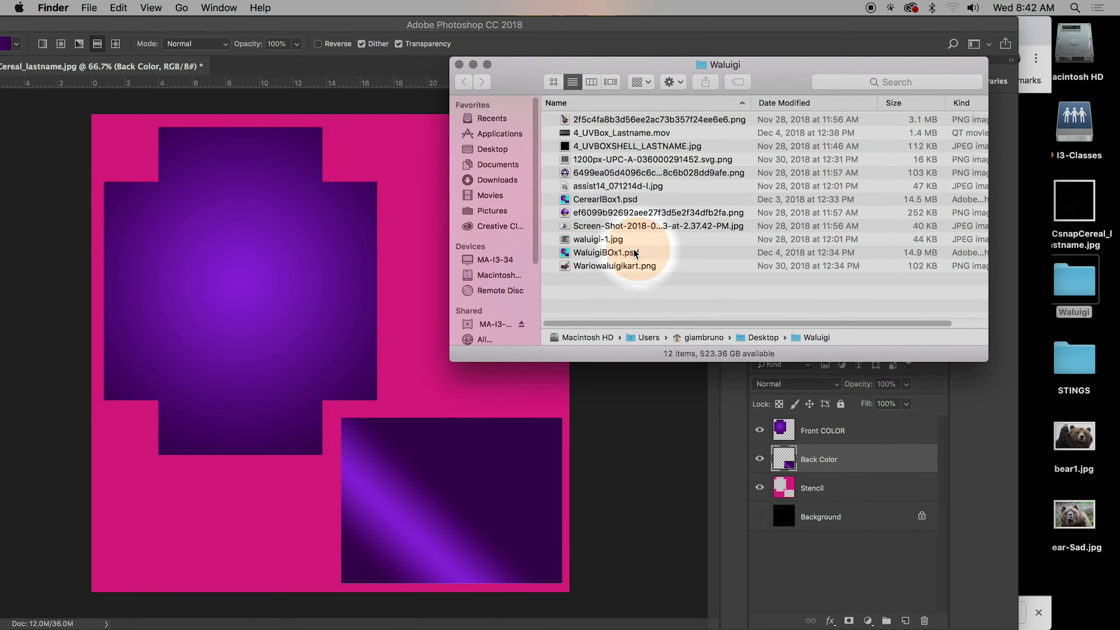
Preview the Screen-Shot picture and waluigi-1.jpg in the Waluigi folder to choose an image
left_click(598, 226)
key("space")
key("Down")
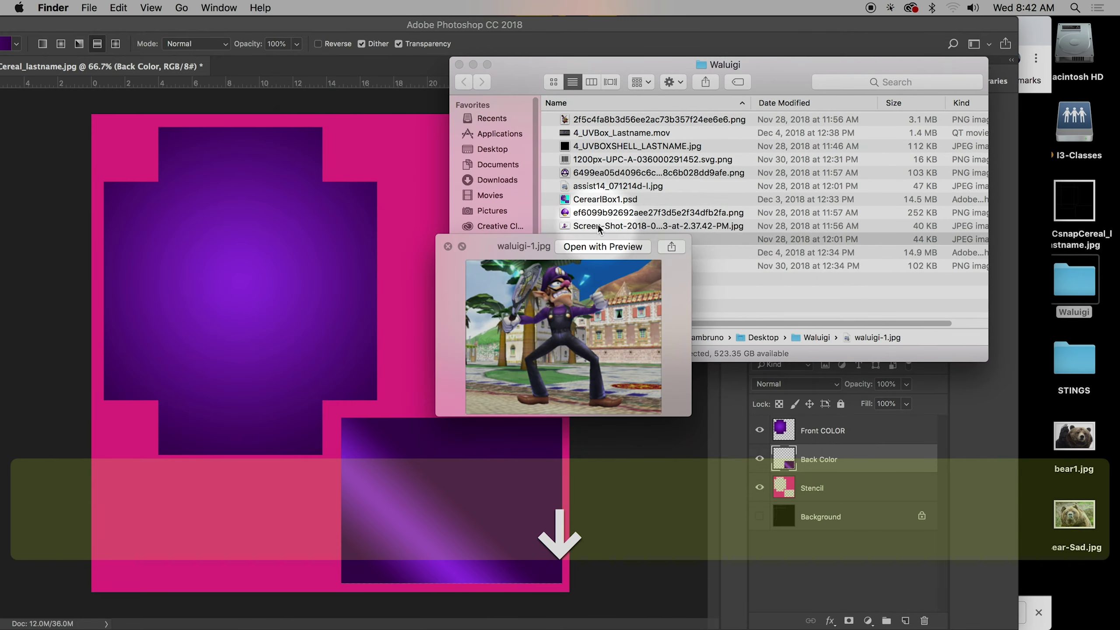
key("Up")
key("space")
key("space")
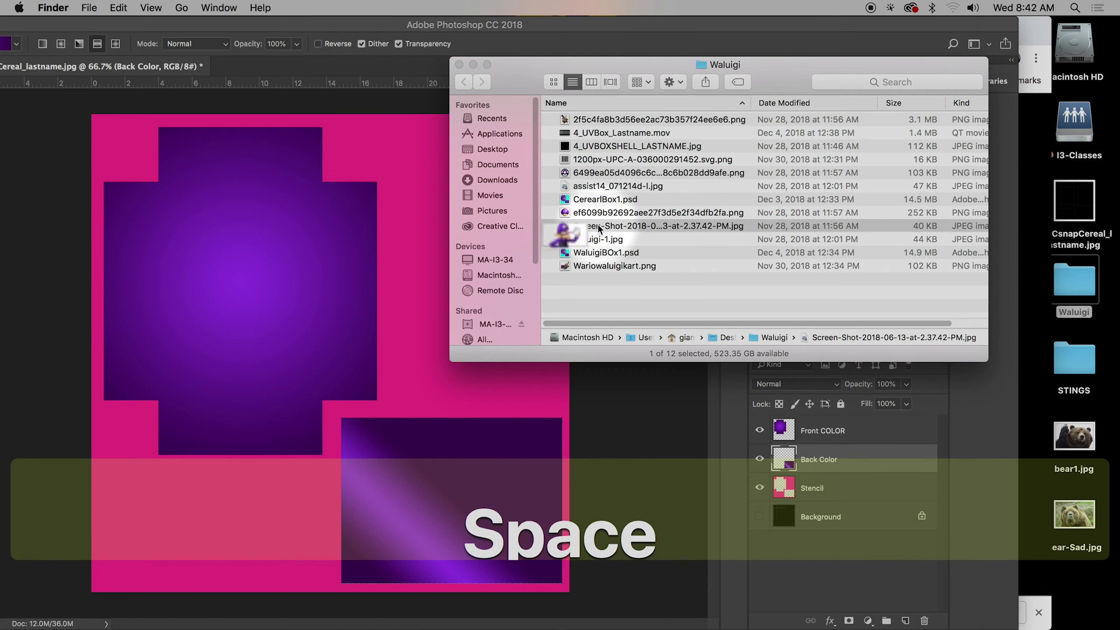
key("space")
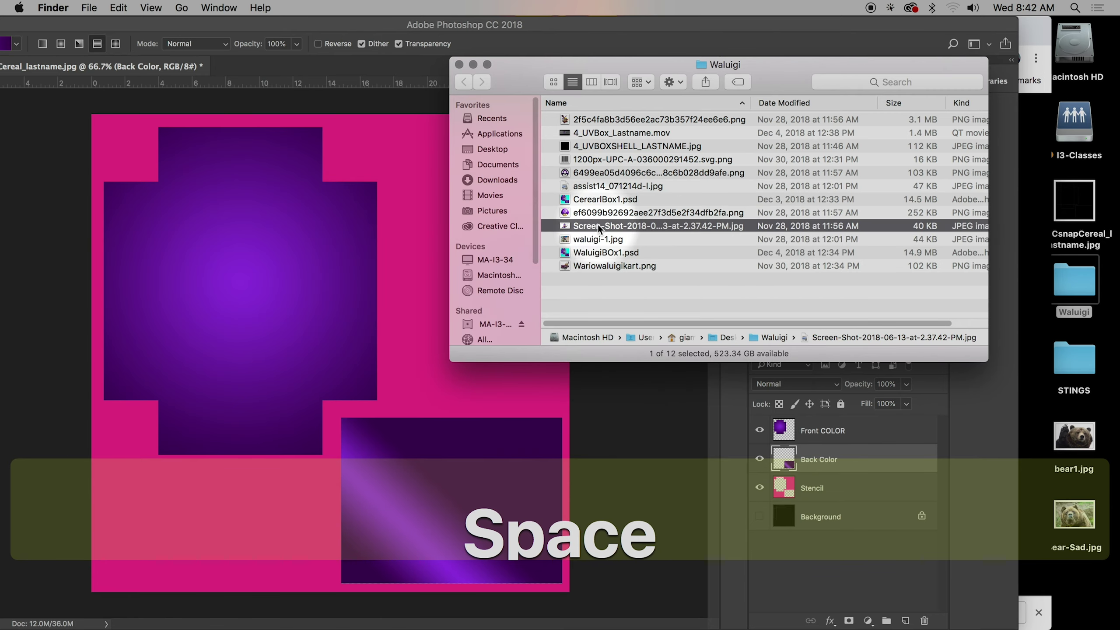
Place Screen-Shot-2018-06-13-at-2.37.42-PM.jpg from the Waluigi folder into the open Photoshop document
left_click_drag(511, 91, 821, 50)
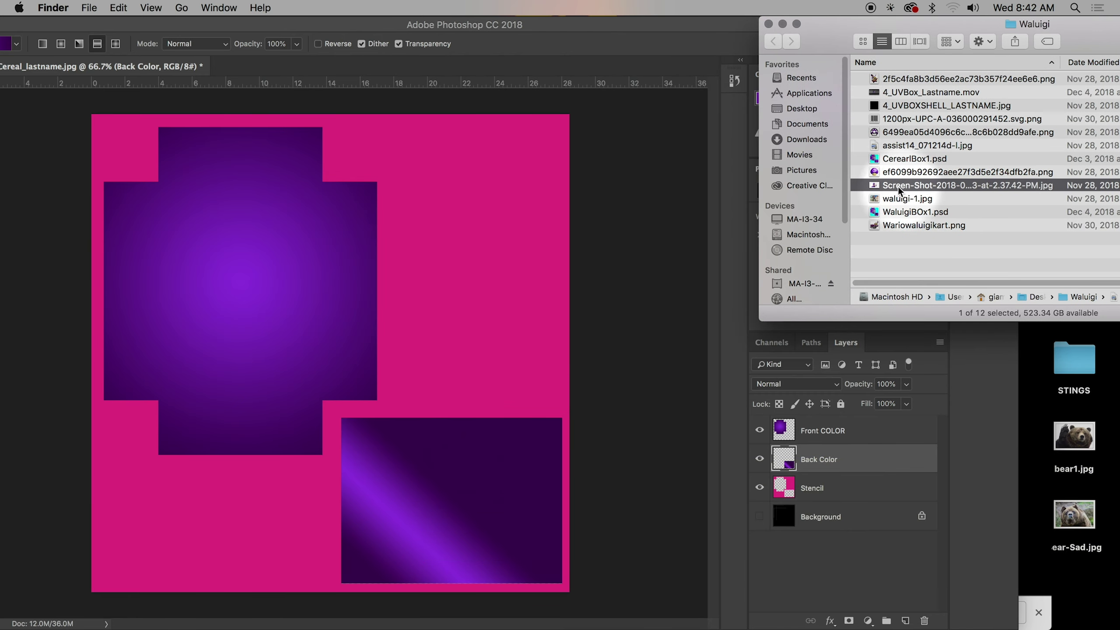
left_click(910, 186)
left_click_drag(910, 186, 939, 190)
left_click_drag(907, 184, 233, 312)
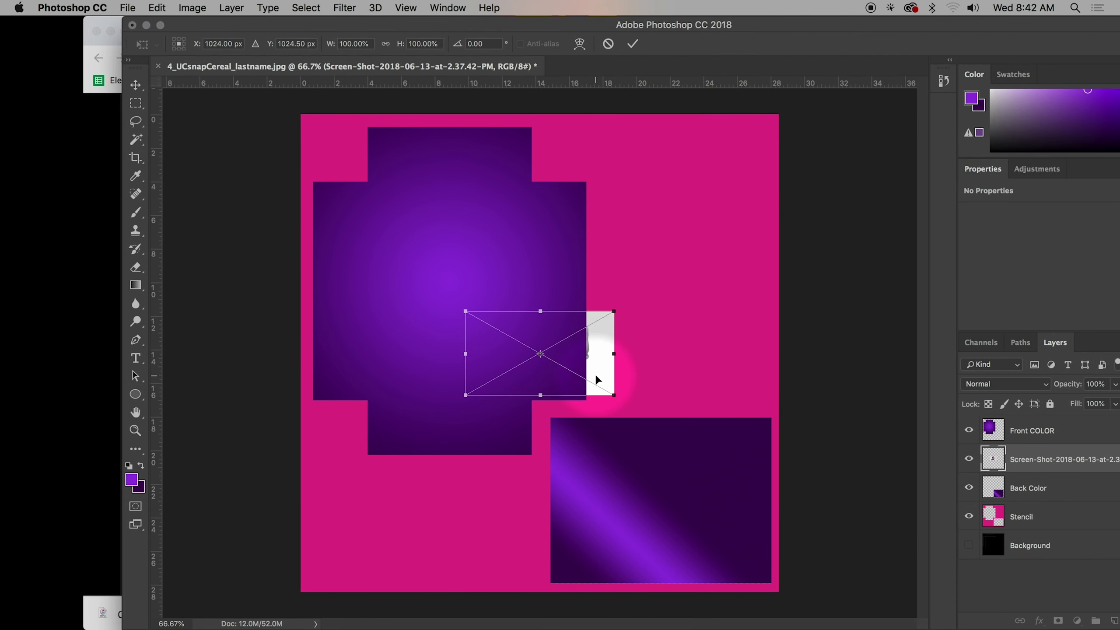
Scale the placed picture proportionally to about 186% and position it across the full width of the cross shape
left_click_drag(595, 373, 680, 371)
key("shift")
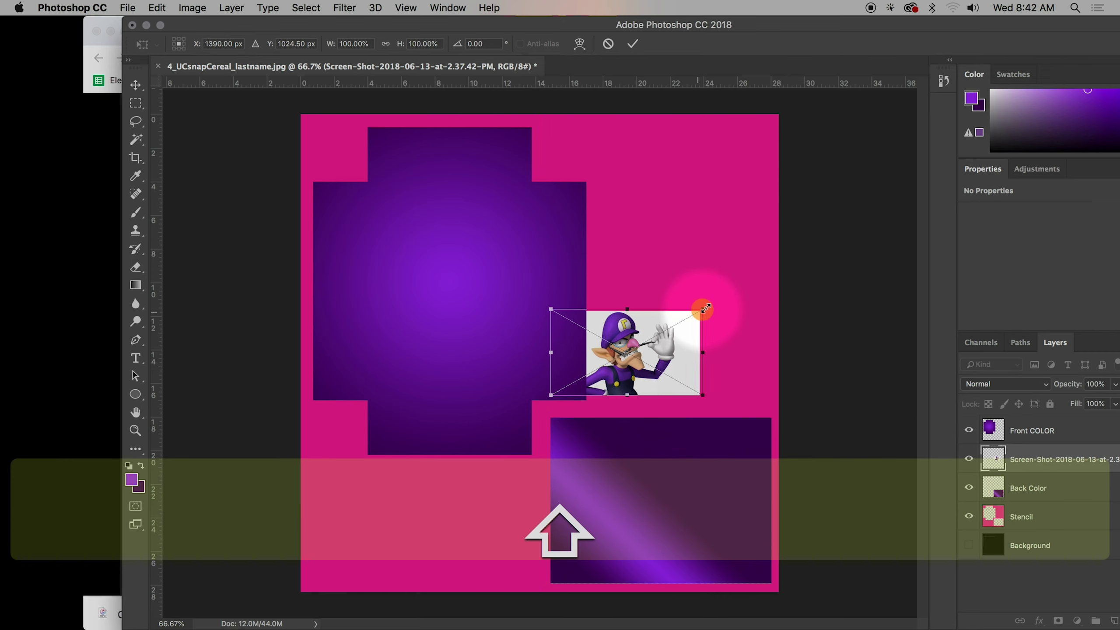
left_click_drag(705, 309, 828, 240)
left_click_drag(766, 322, 557, 329)
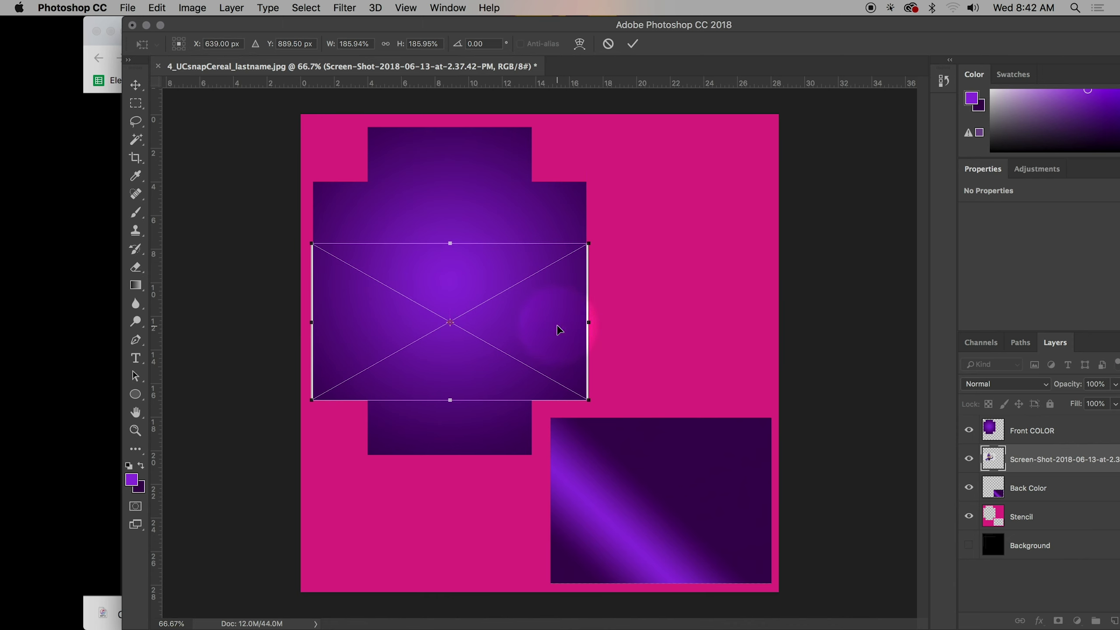
key("Return")
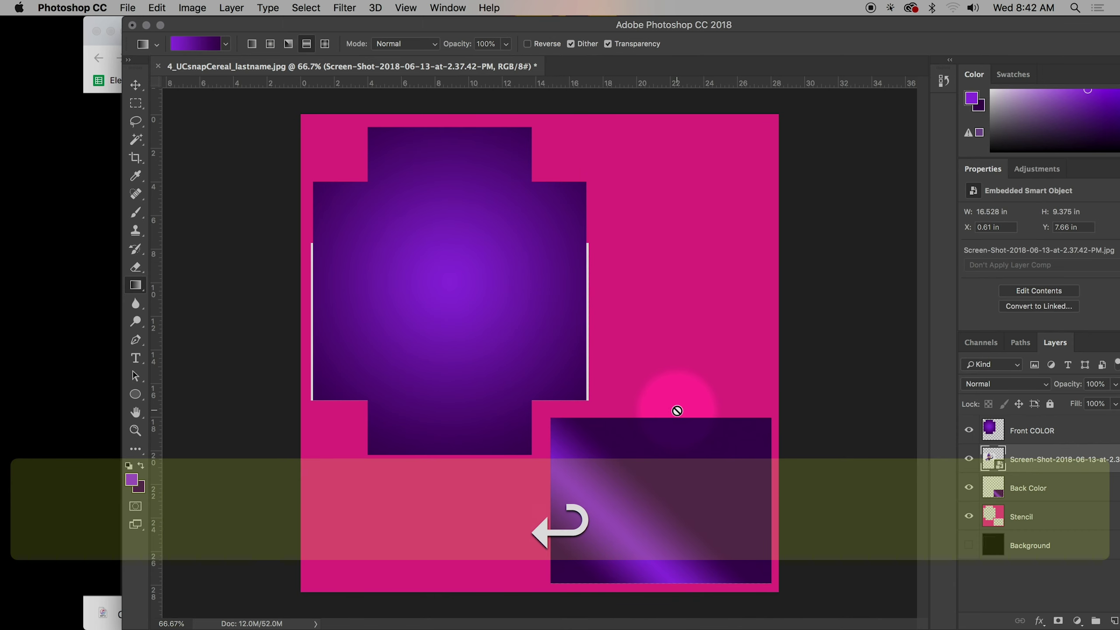
Reorder the Screen-Shot picture layer above the Front COLOR layer
left_click_drag(770, 24, 692, 8)
left_click(948, 489)
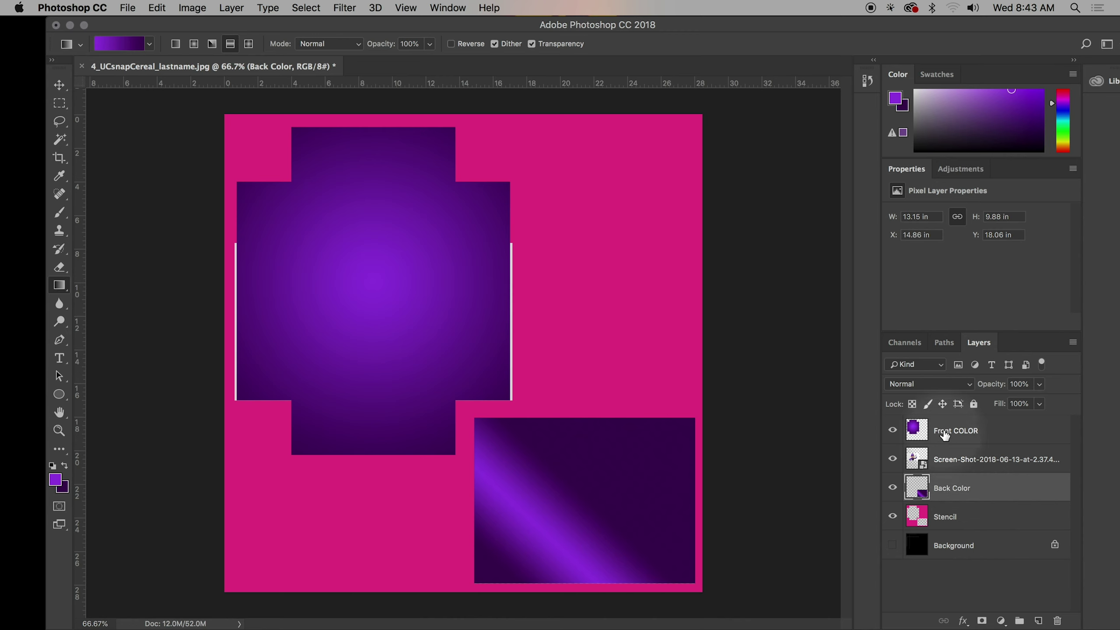
left_click(891, 459)
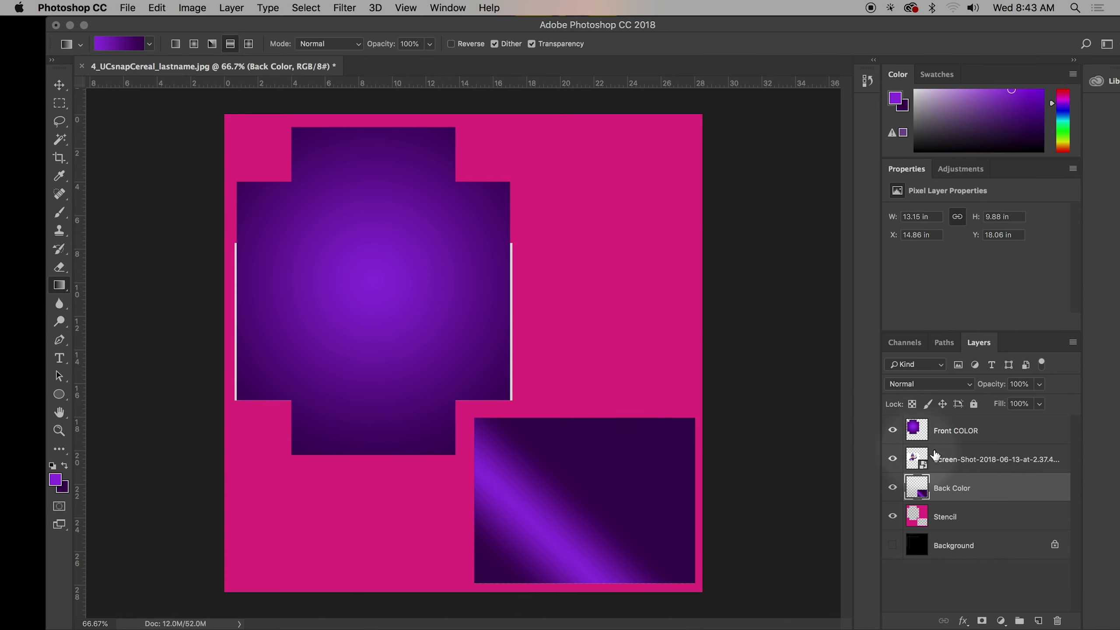
left_click_drag(949, 462, 949, 428)
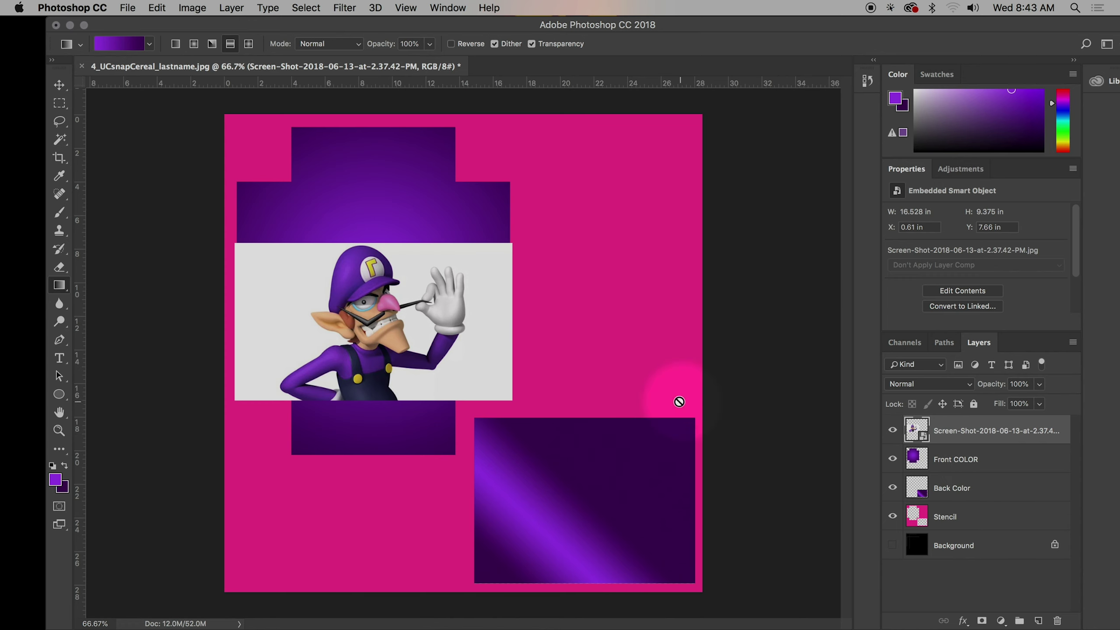
Show the Background layer and hide all other layers to examine the UV outlines, and show the other layers again
left_click(893, 552)
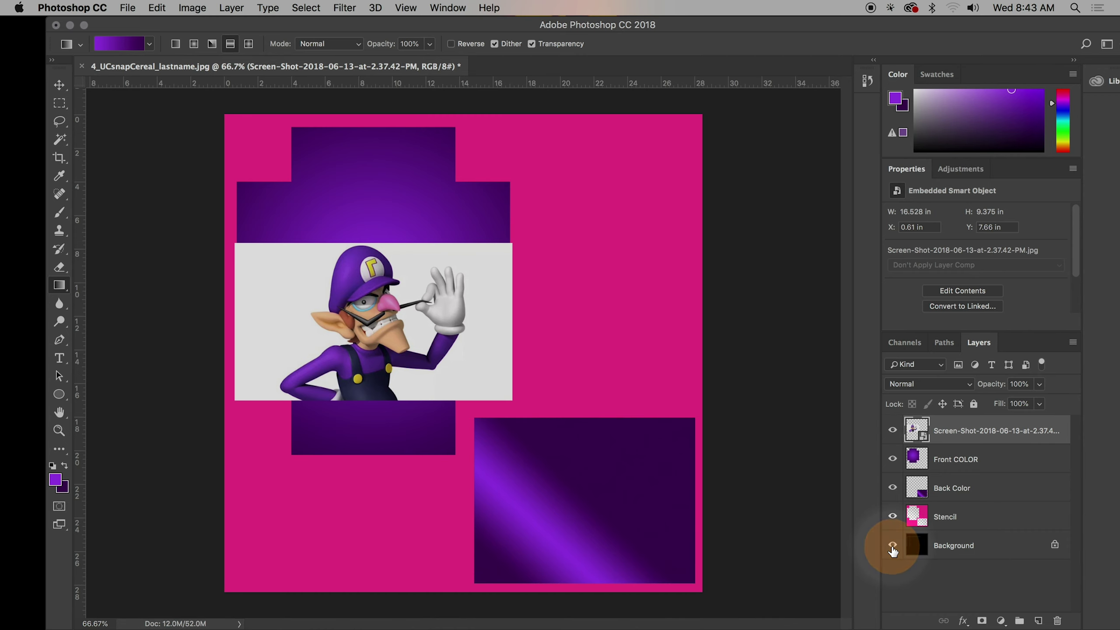
left_click_drag(893, 517, 900, 419)
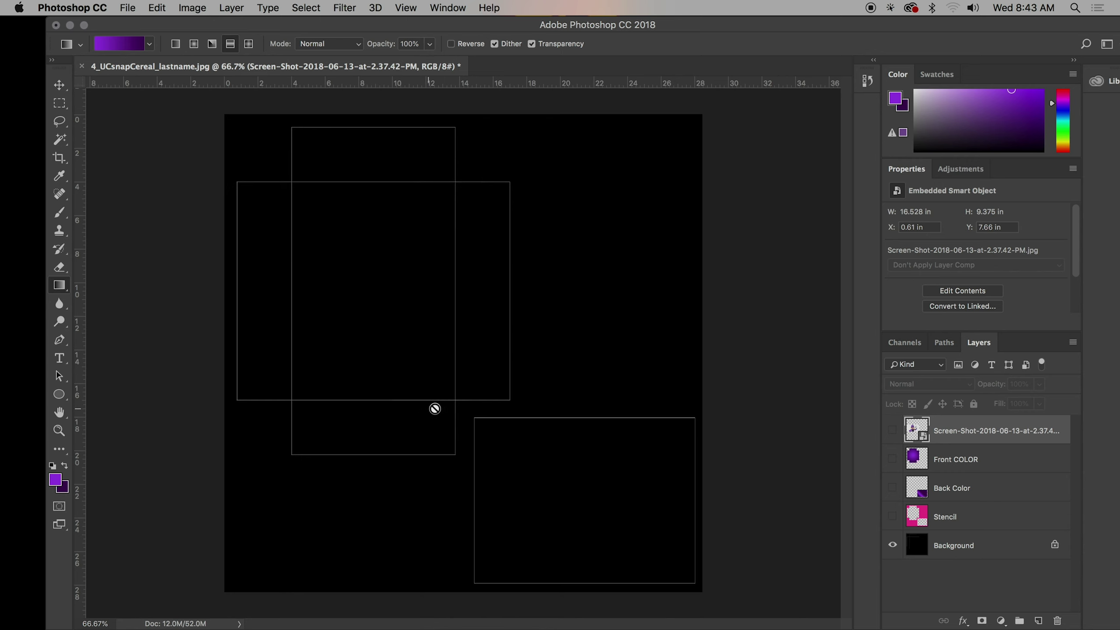
left_click(59, 84)
left_click(412, 536)
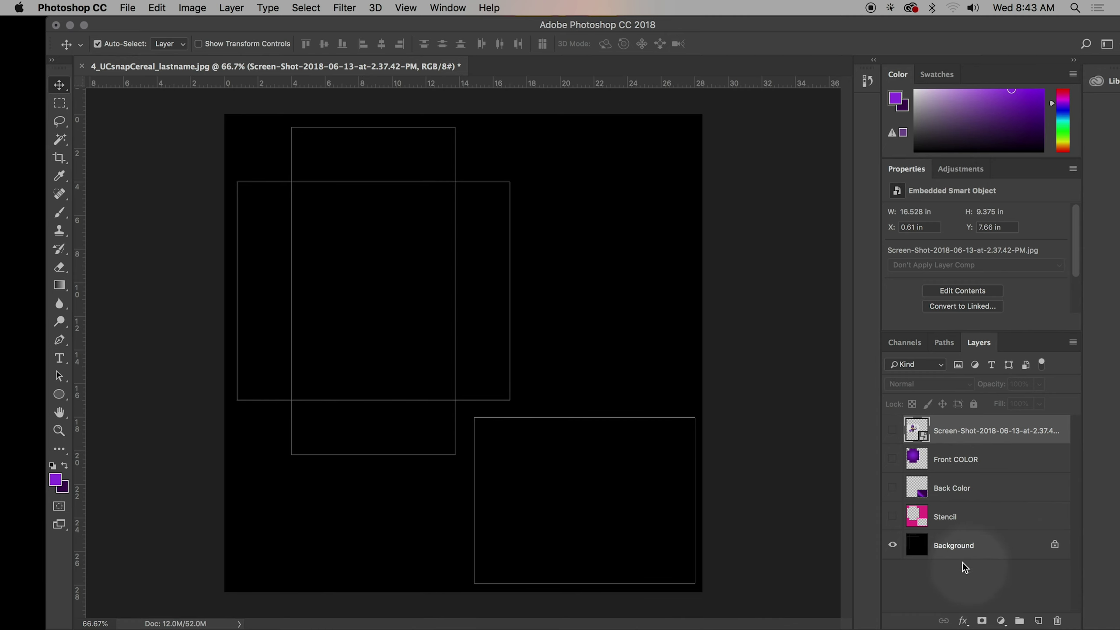
left_click_drag(895, 432, 893, 518)
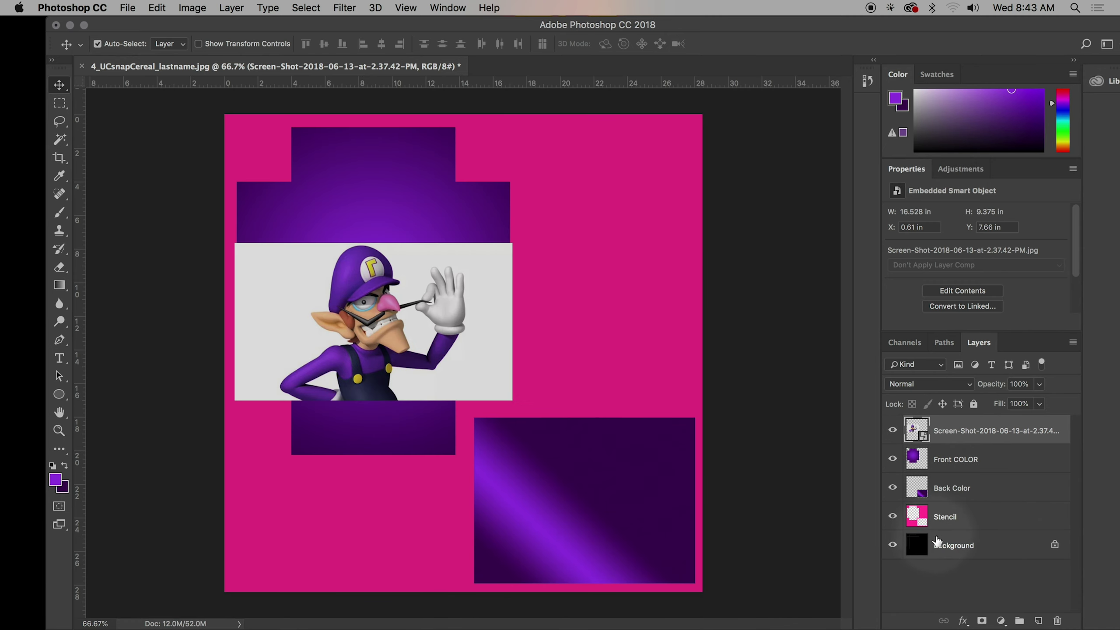
Begin duplicating the Background layer, enter OVERLAY as the copy's name and select that name for retyping
left_click(954, 547)
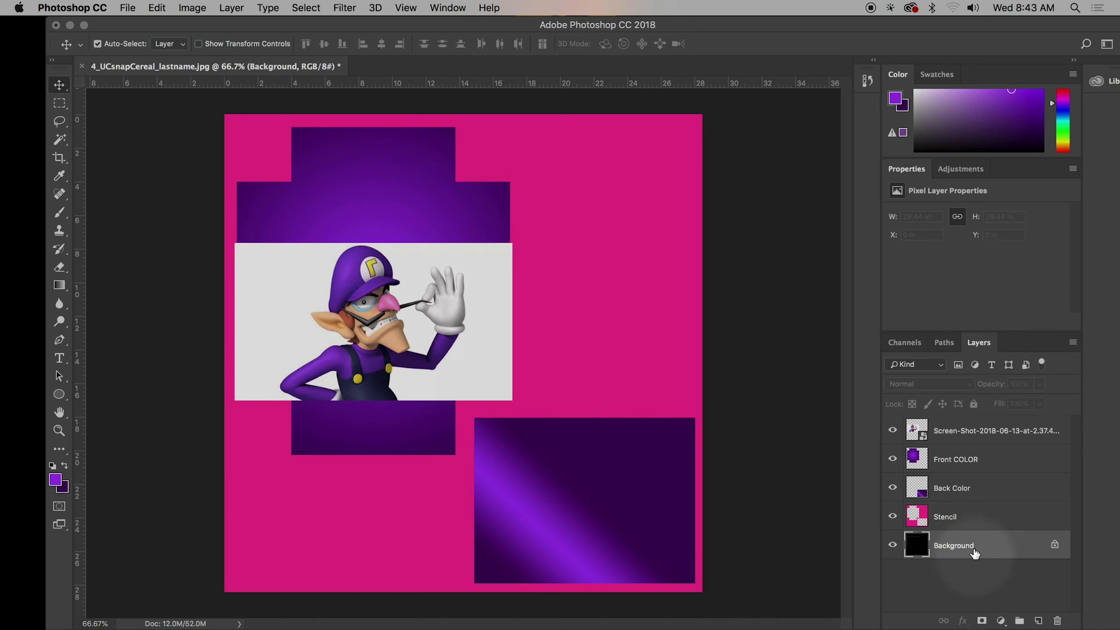
right_click(953, 552)
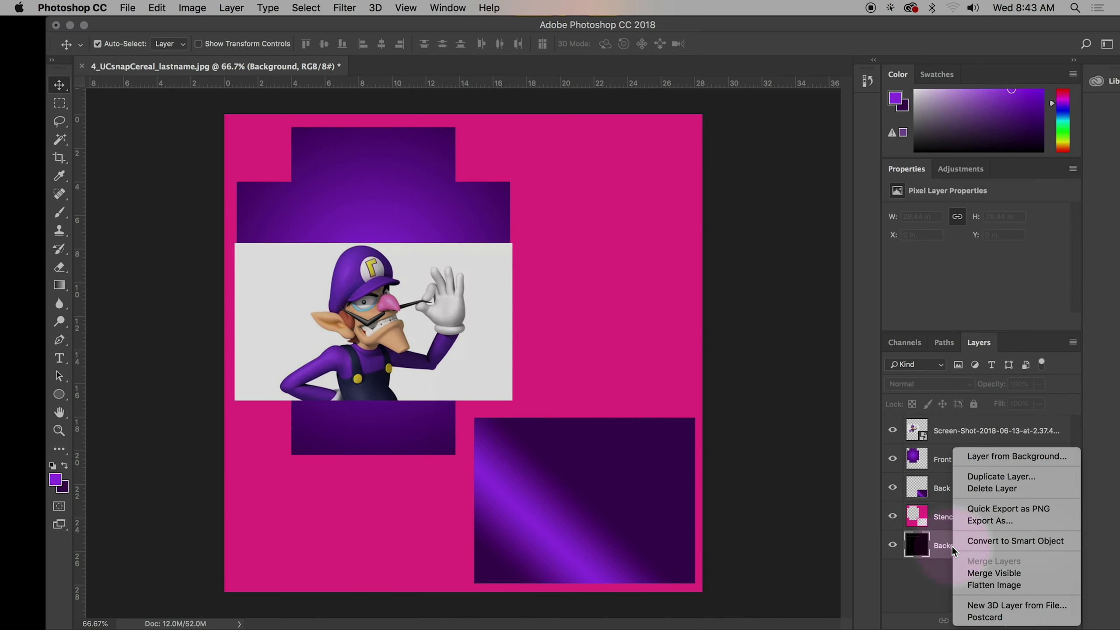
left_click(968, 478)
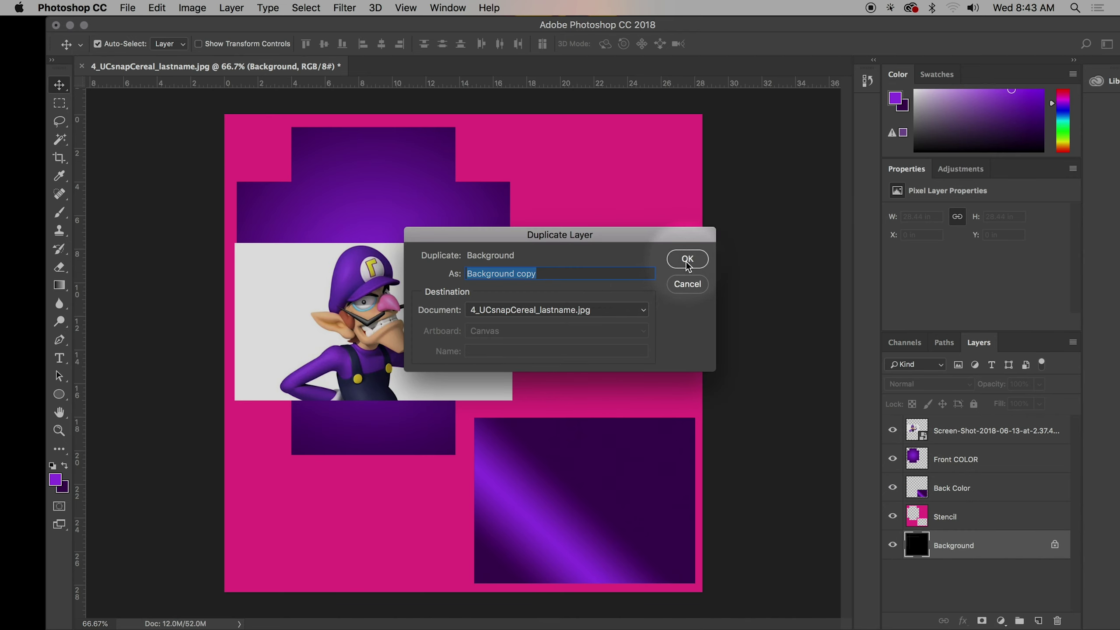
type("OVERLAY")
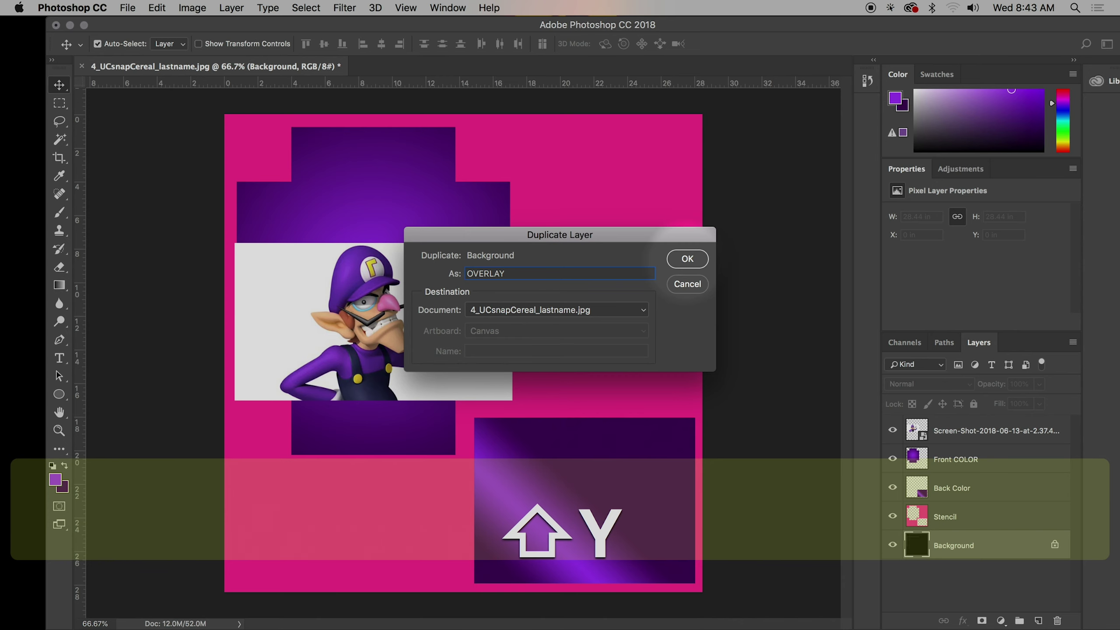
left_click_drag(579, 275, 425, 274)
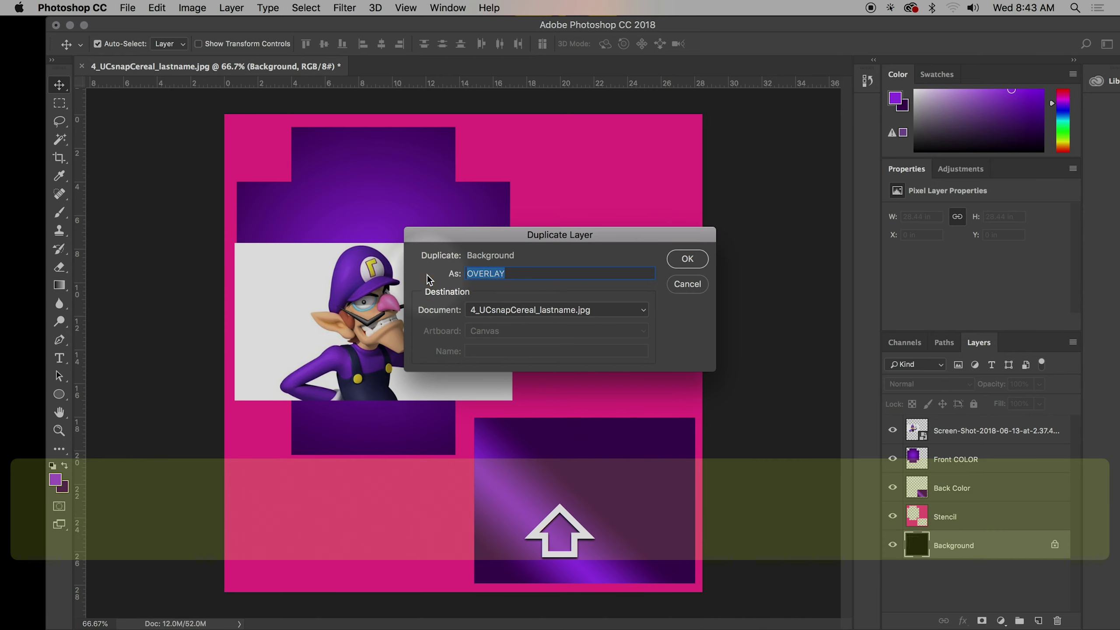
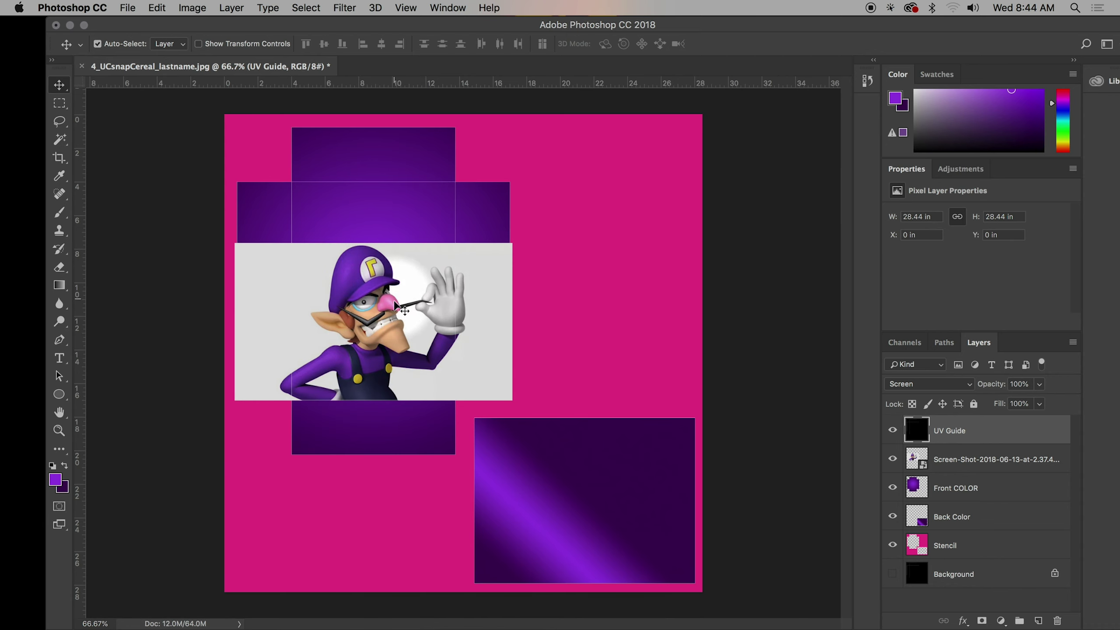
Try to move the placed picture with the UV Guide overlay on top, and undo each move
left_click(61, 87)
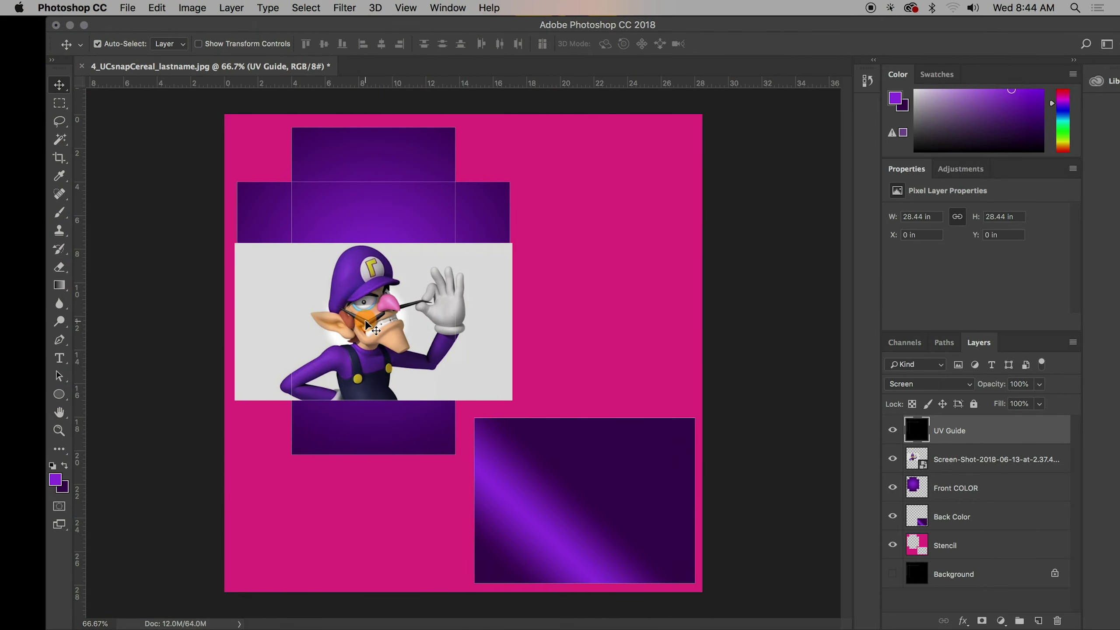
left_click_drag(386, 335, 358, 315)
key("super+z")
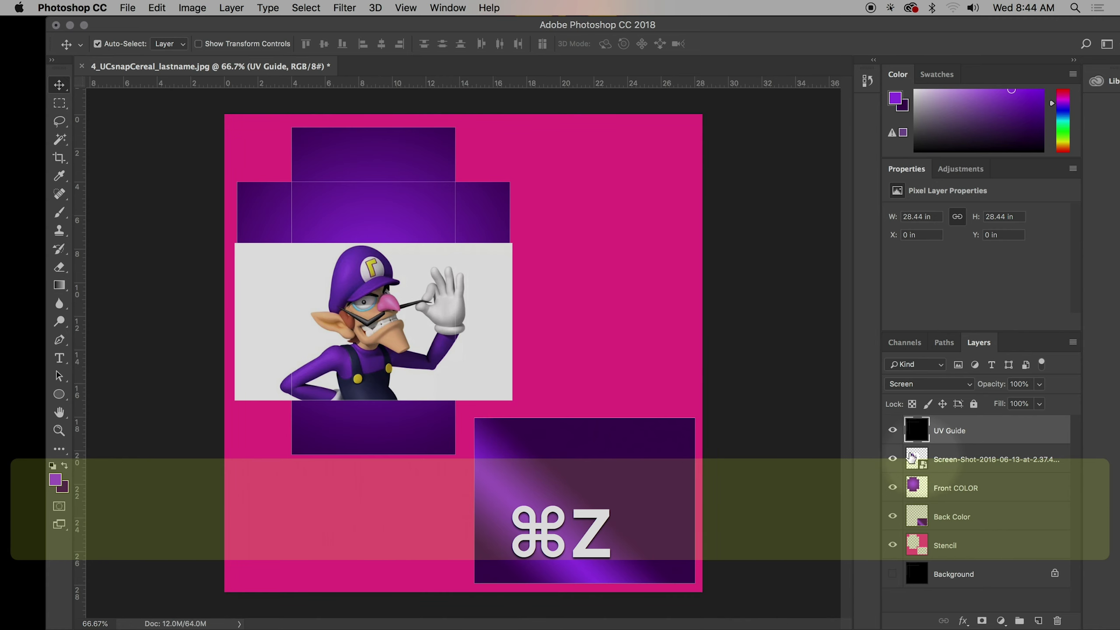
left_click(911, 458)
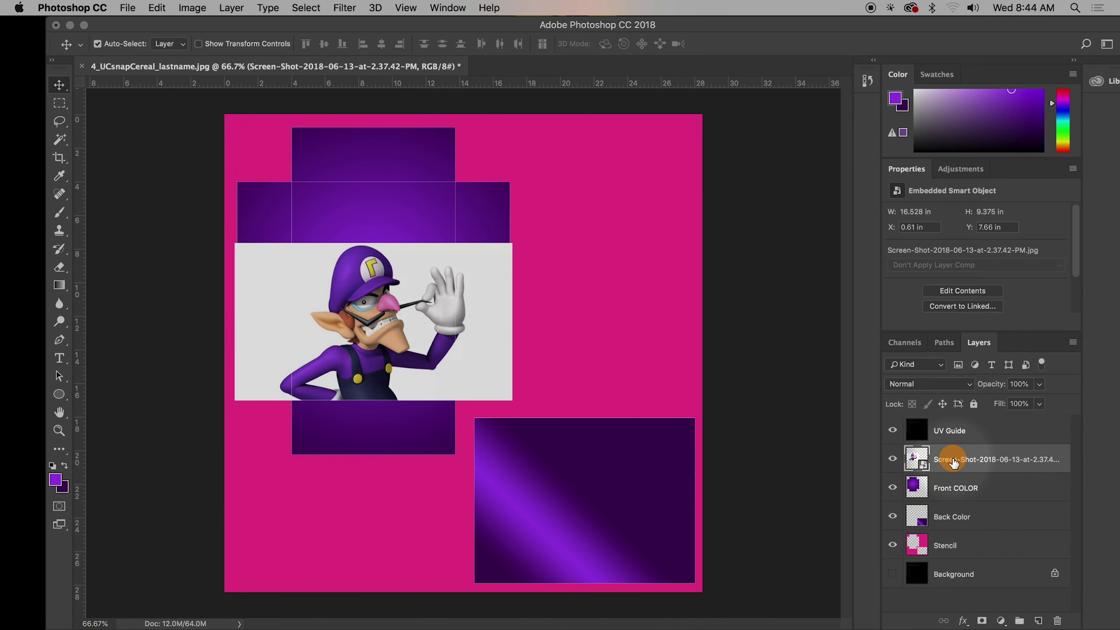
left_click_drag(500, 389, 575, 395)
key("super+z")
Hide the UV Guide layer and shift the placed picture horizontally by 0.125 in to align with the cross shape's side edge
right_click(957, 431)
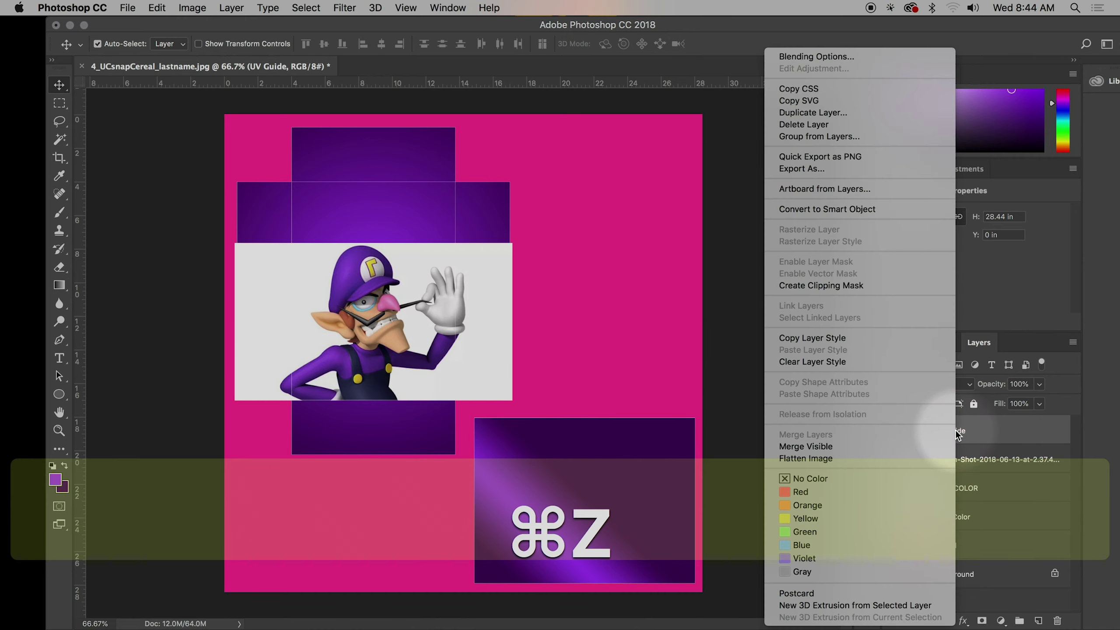
left_click(1104, 305)
left_click(891, 430)
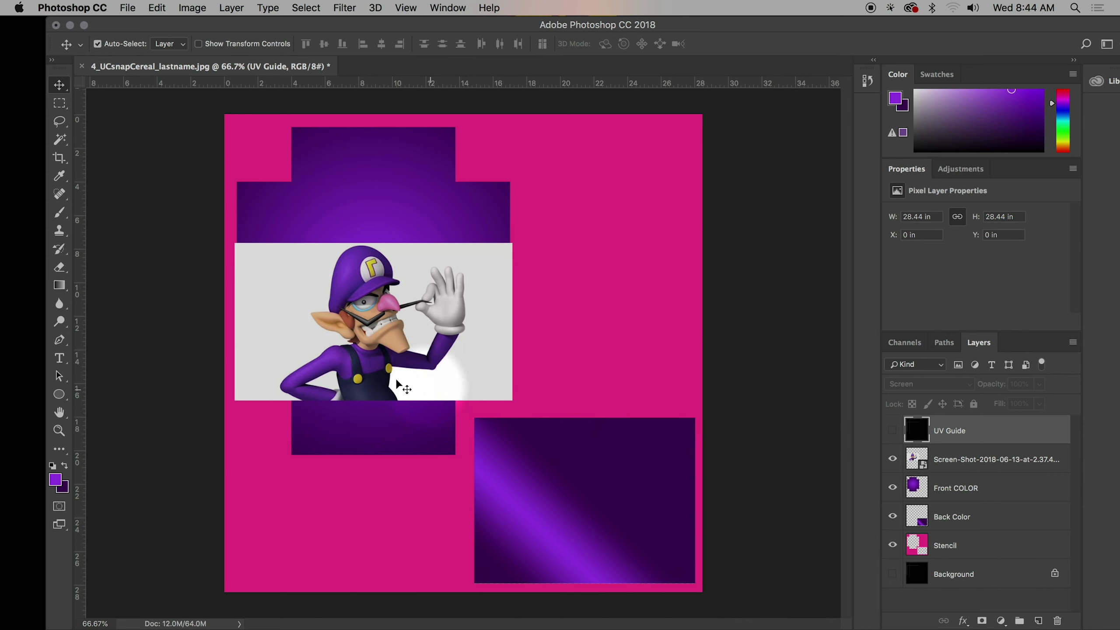
mouse_move(380, 350)
left_mouse_down()
mouse_move(446, 350)
mouse_move(389, 350)
mouse_move(396, 320)
mouse_move(438, 375)
mouse_move(377, 365)
left_mouse_up()
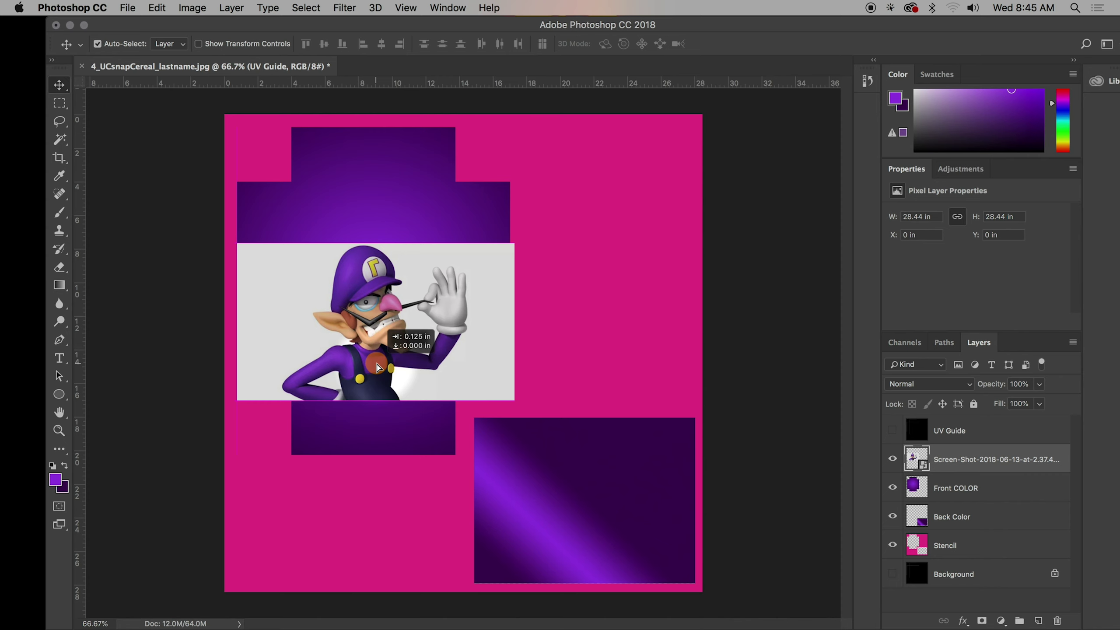
left_click_drag(378, 367, 378, 367)
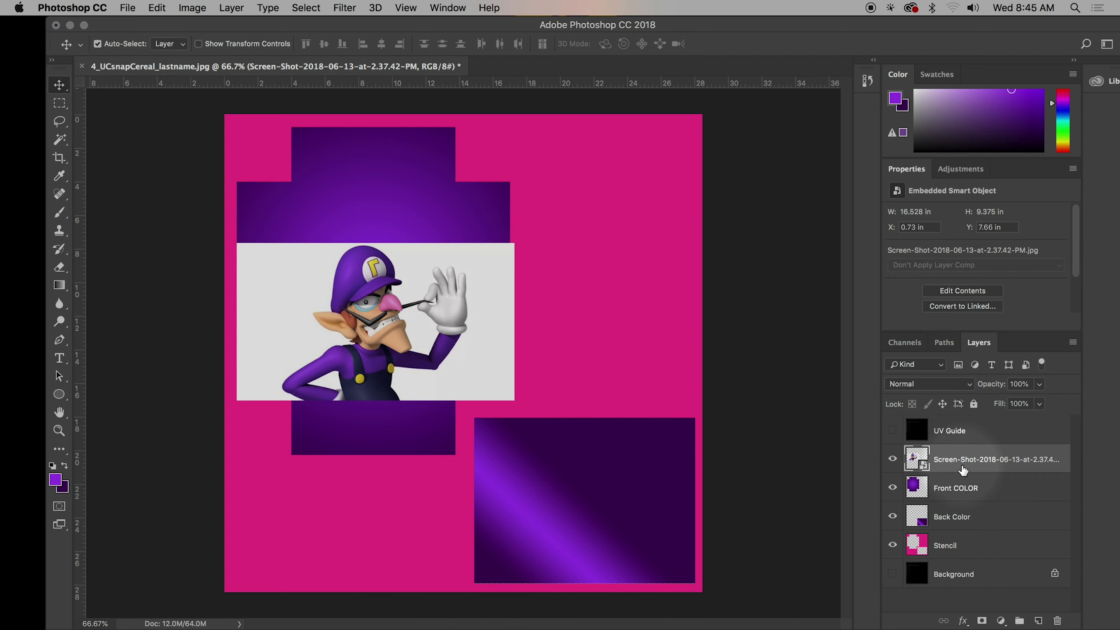
Scale the picture proportionally to about 13 × 7.4 in, resting on the front panel's lower edge, and check its placement against the UV Guide
key("super")
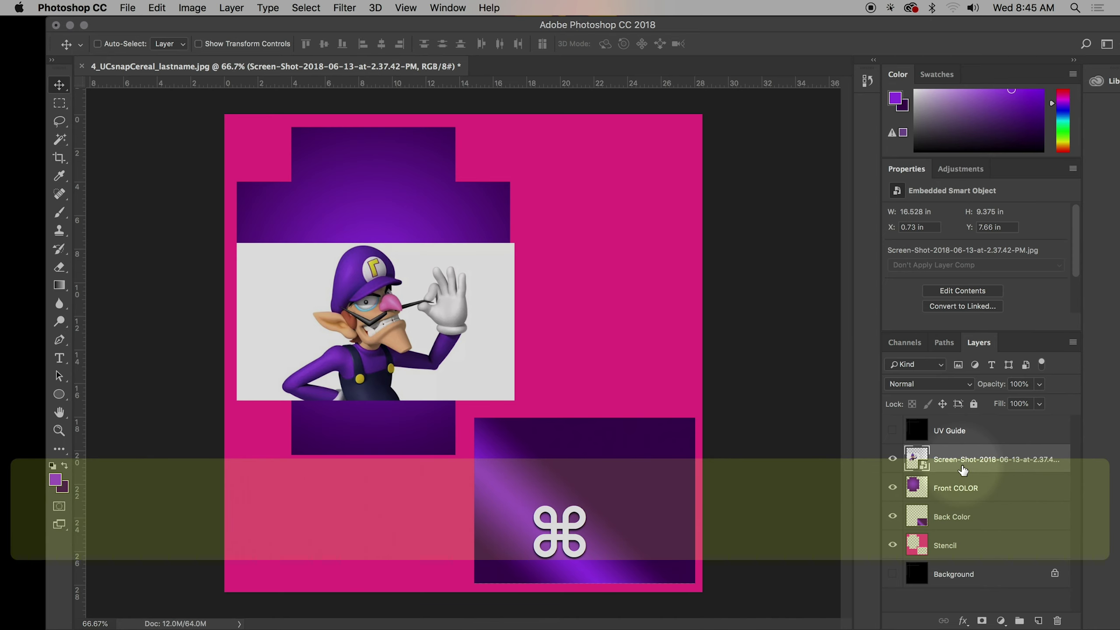
key("super+t")
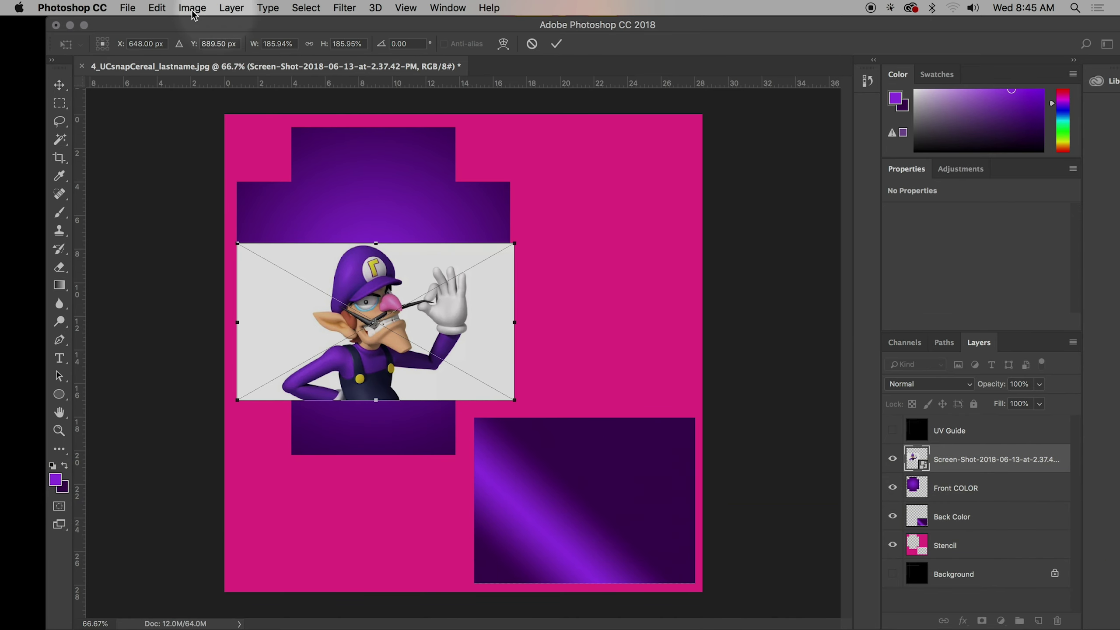
left_click(155, 10)
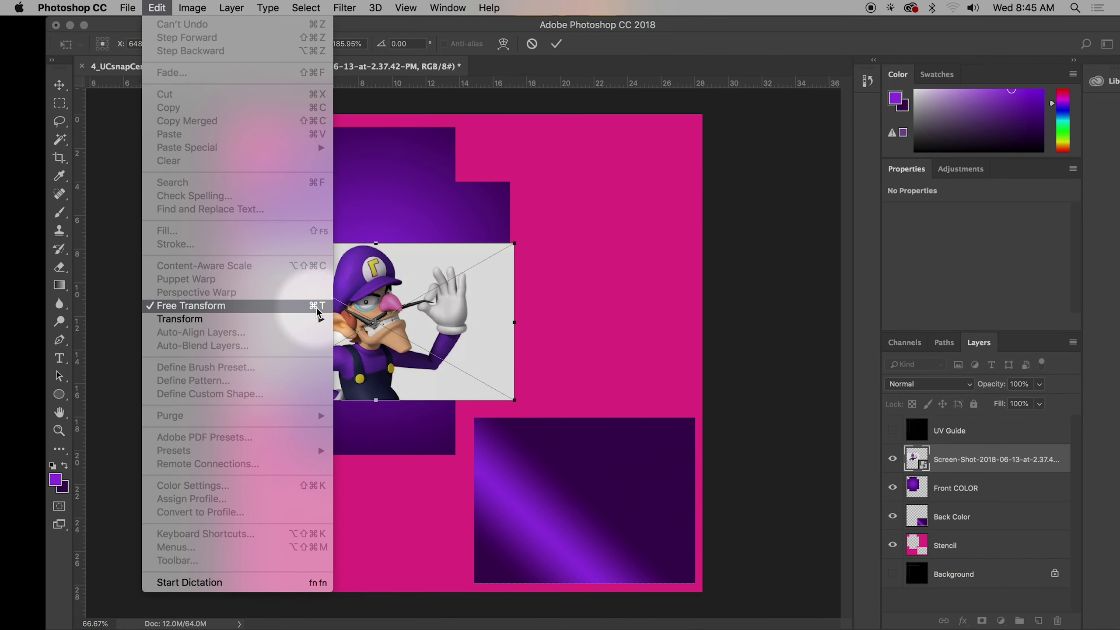
left_click(499, 300)
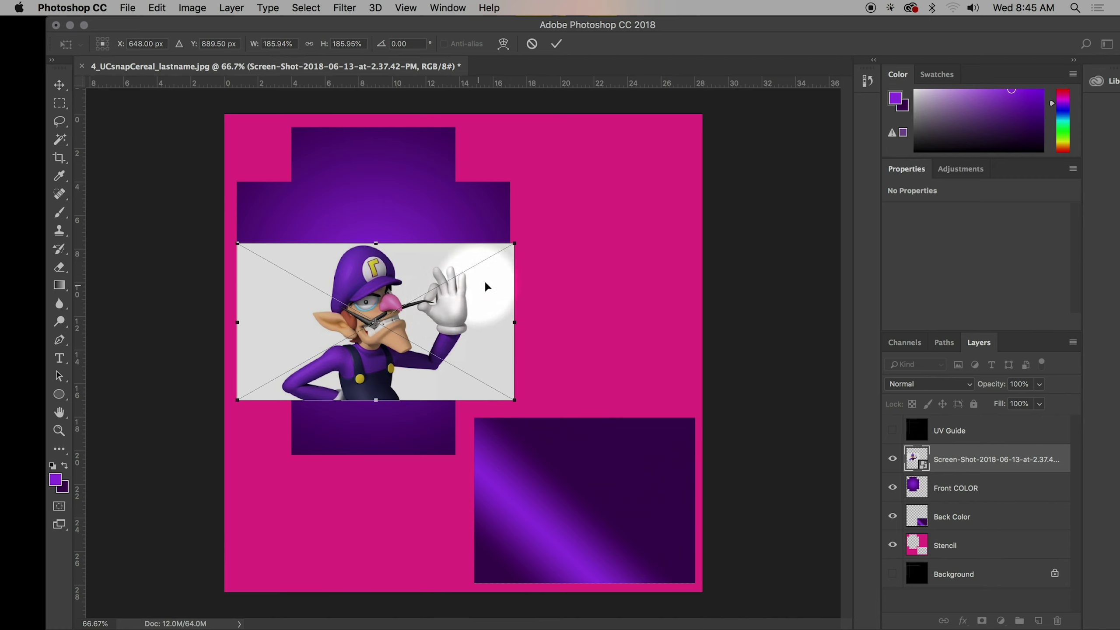
key("shift")
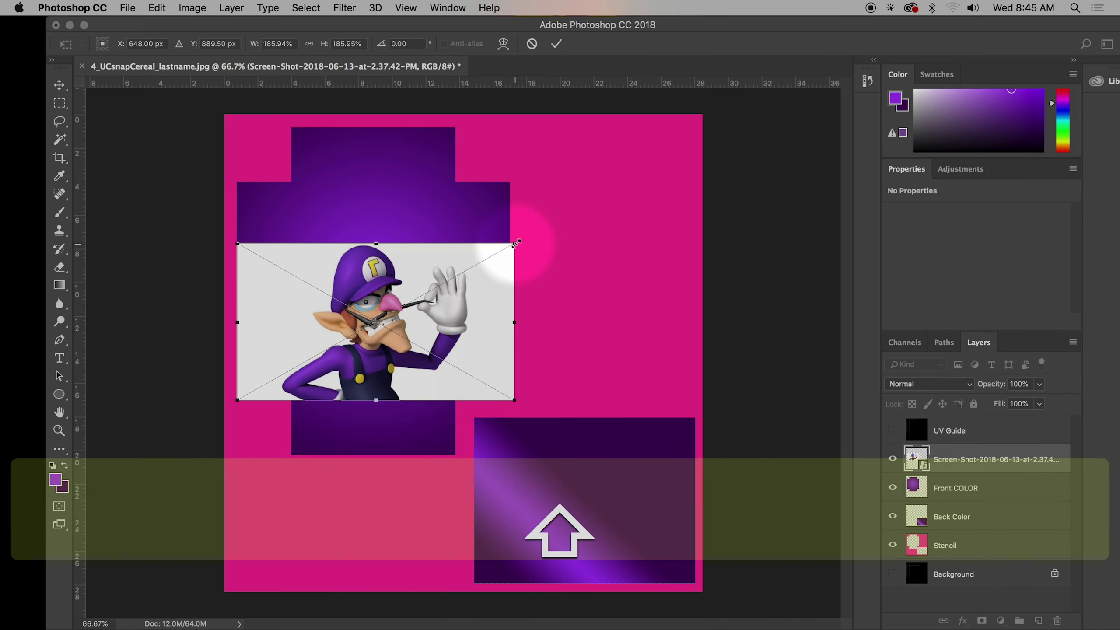
left_click_drag(516, 243, 451, 309)
key("Return")
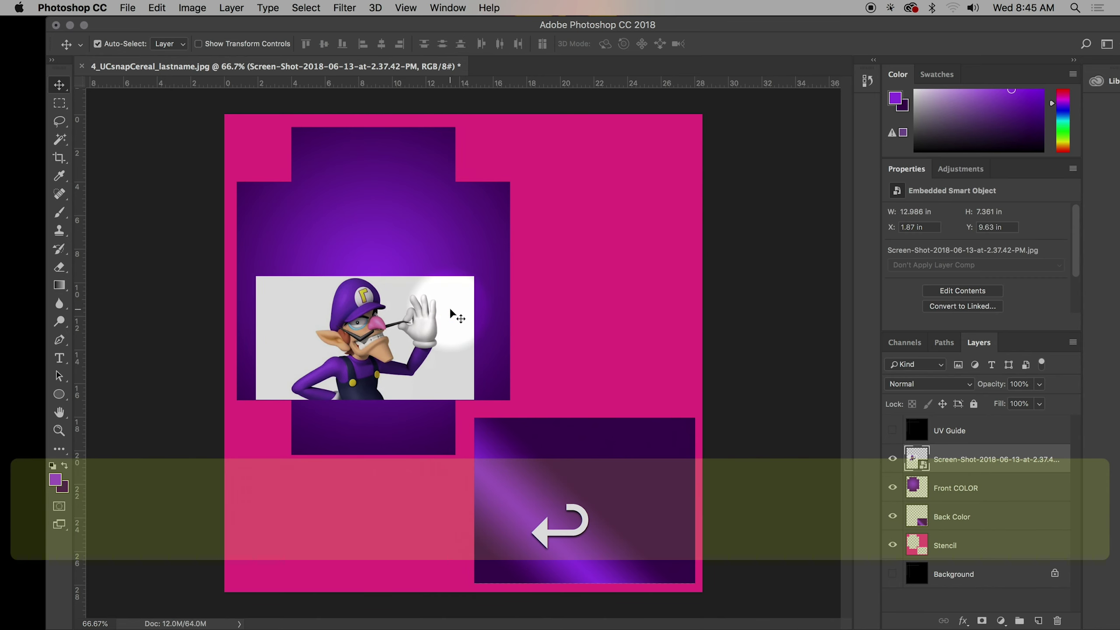
left_click(892, 431)
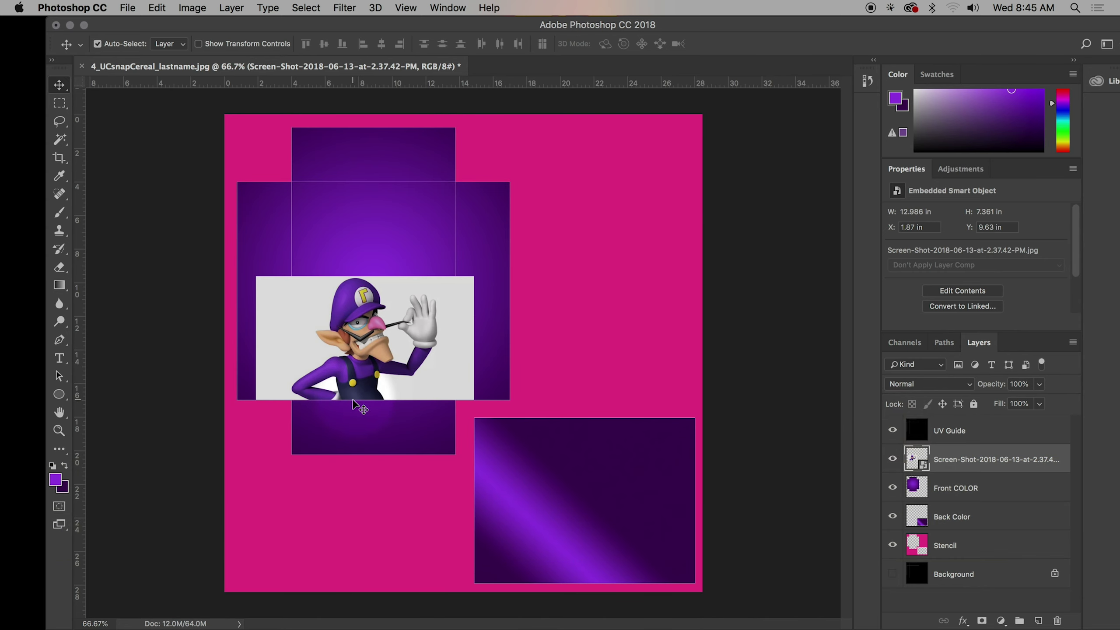
left_click(892, 431)
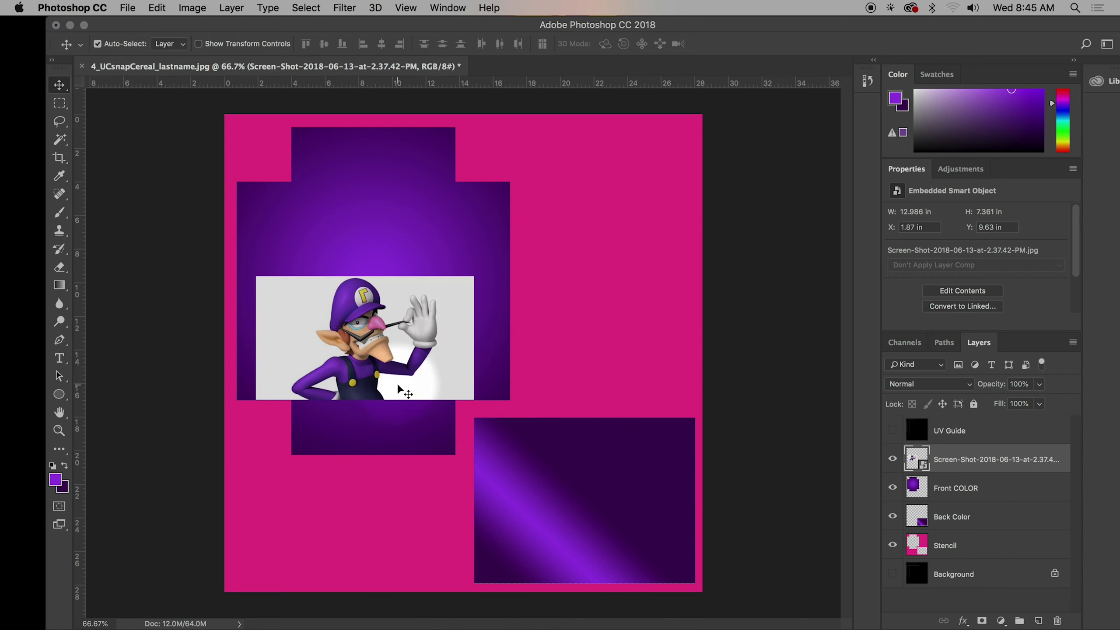
Try selecting the picture's grey background using the Magic Wand with a tolerance of 40
left_click(60, 142)
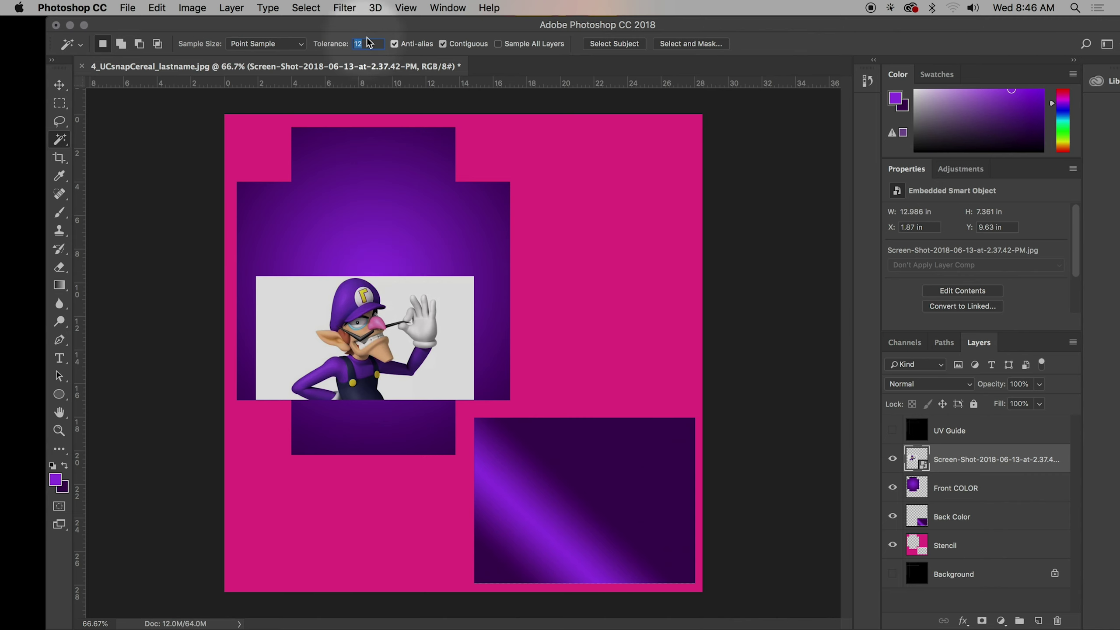
type("40")
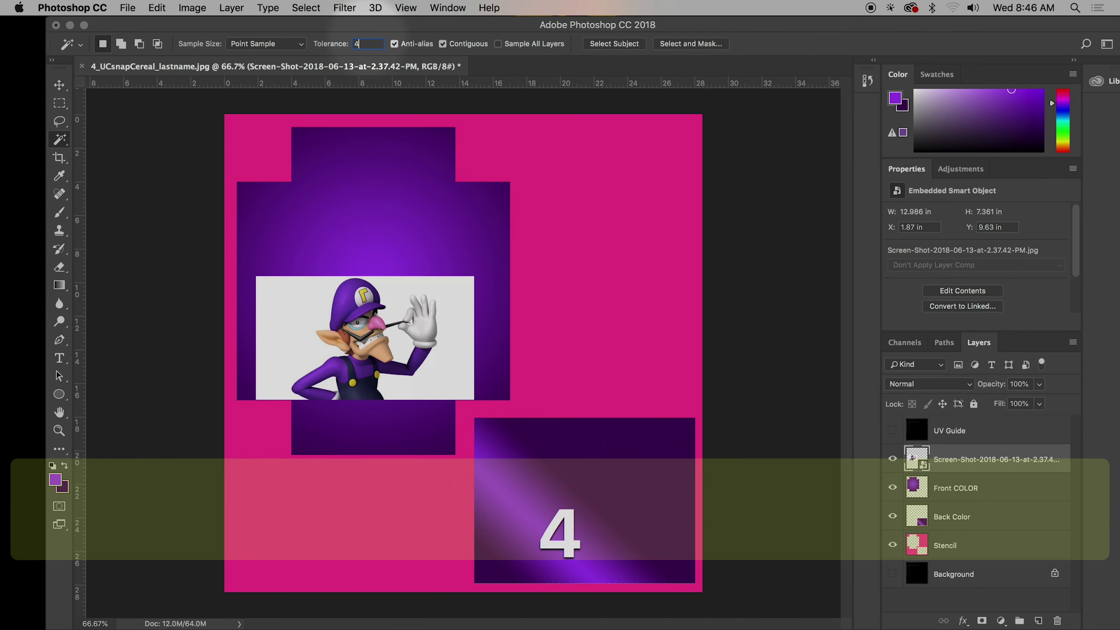
left_click(448, 320)
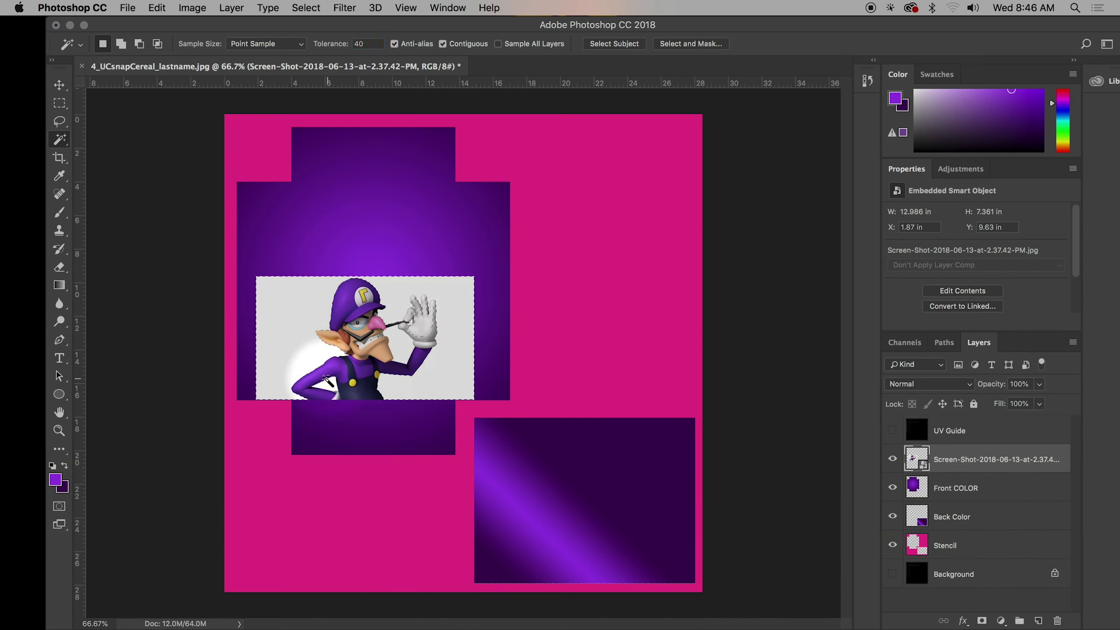
left_click(428, 334)
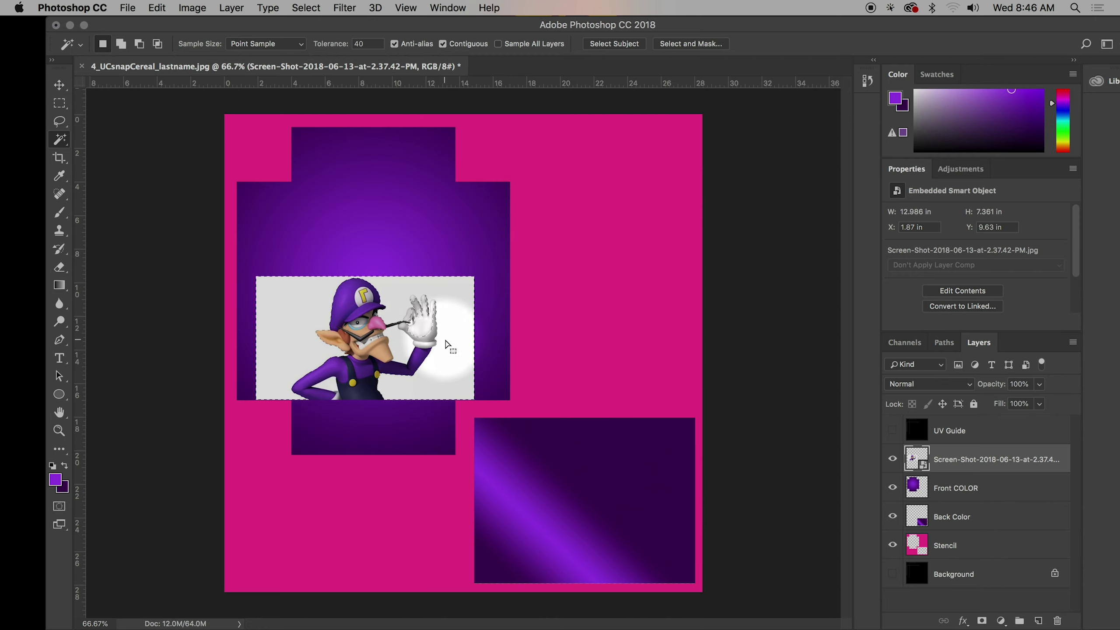
Set the Magic Wand tolerance to 12 and select the grey background surrounding the character in the picture
left_click(324, 40)
type("1")
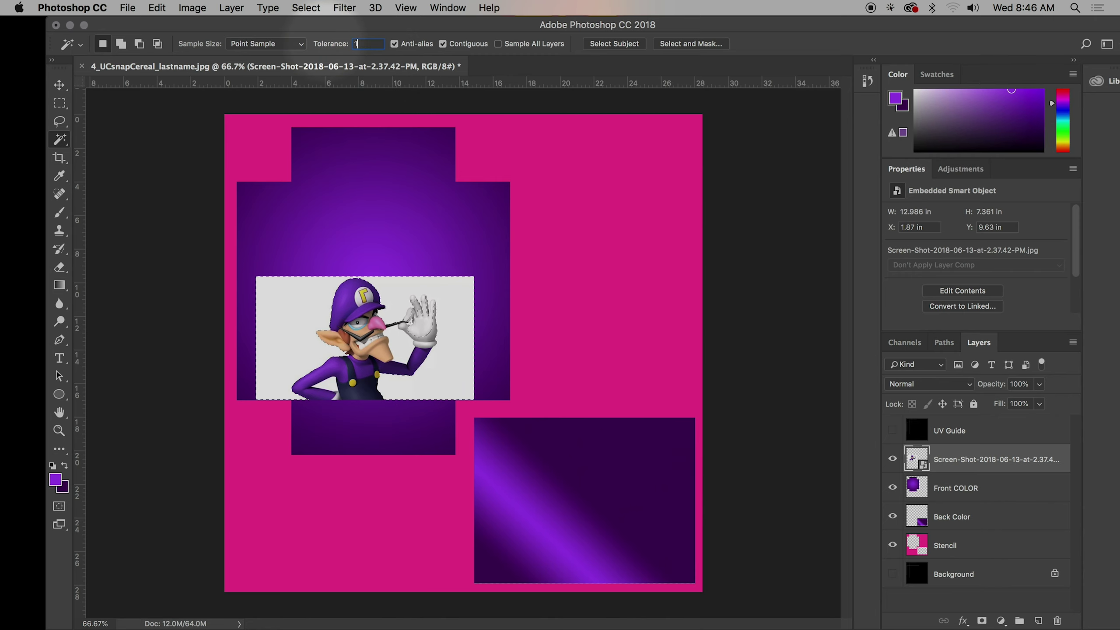
type("2")
key("Return")
left_click(575, 188)
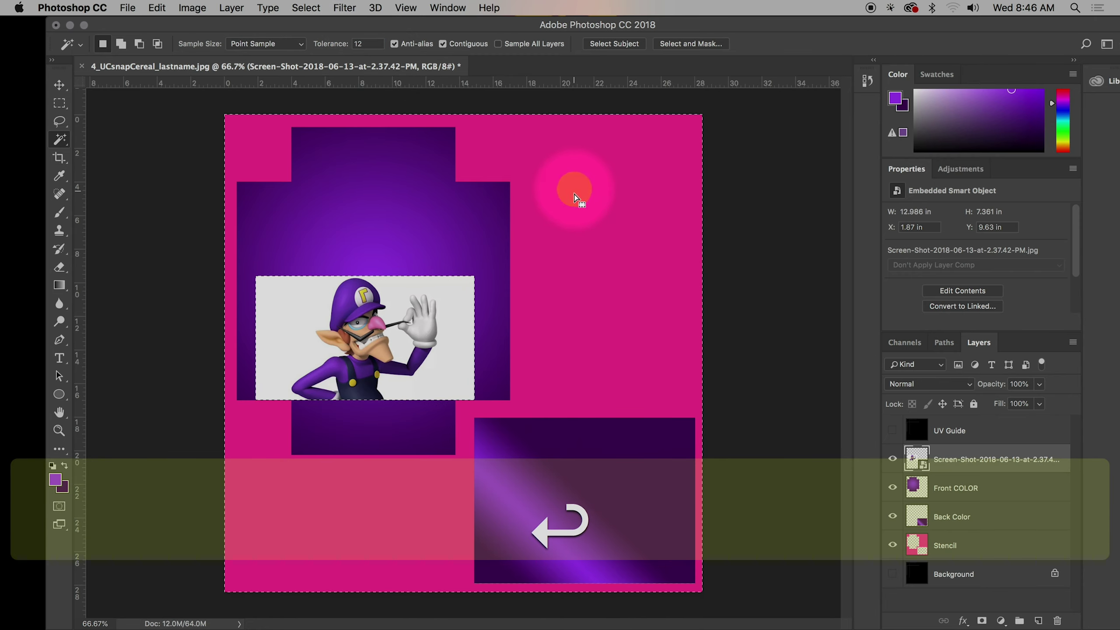
left_click(455, 305)
left_click(445, 325)
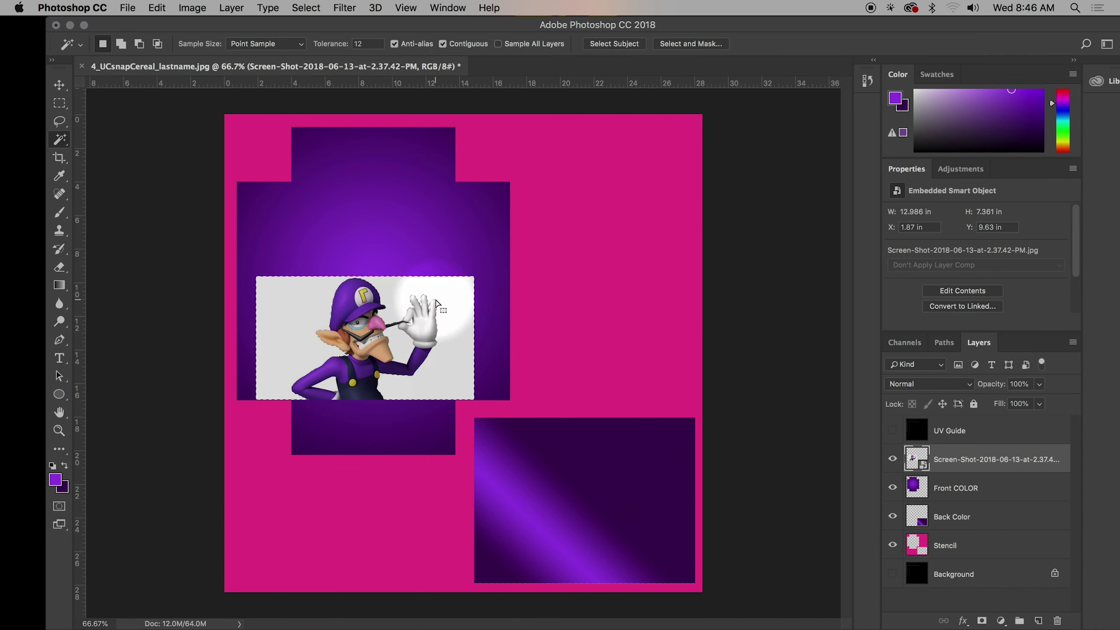
left_click(393, 322)
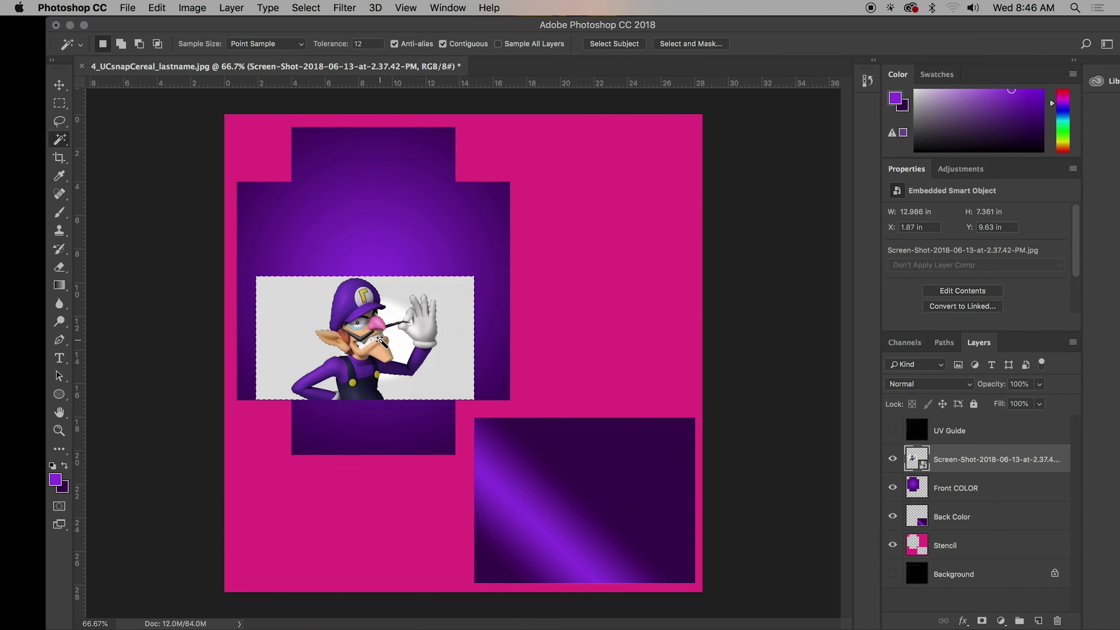
left_click(415, 332)
left_click(411, 371)
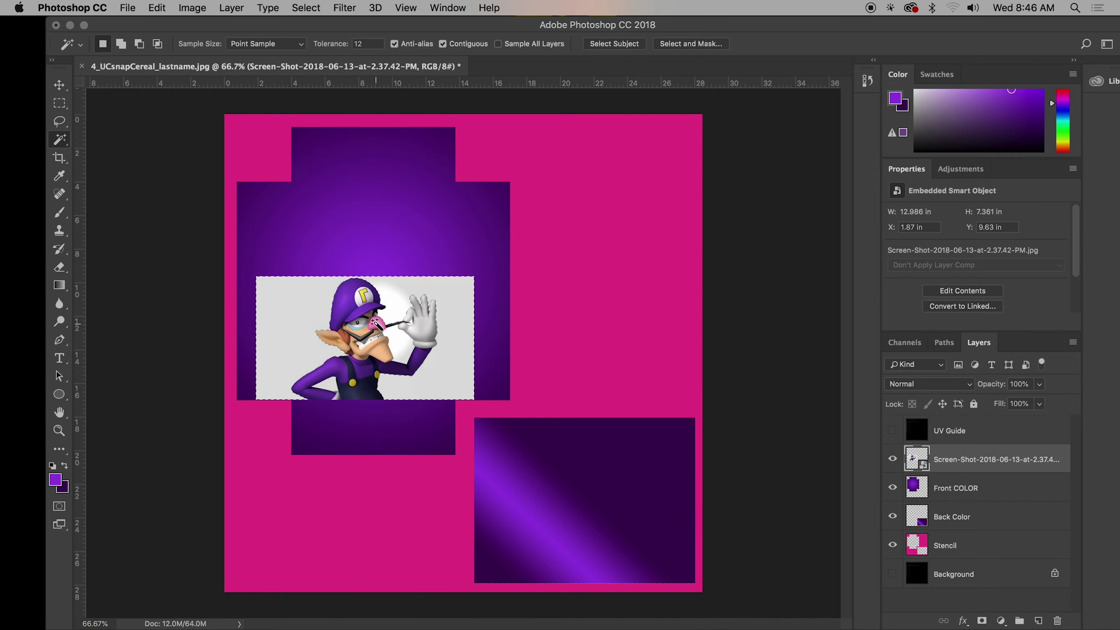
Rasterize the Screen-Shot picture layer and delete the selected grey background around the character
key("BackSpace")
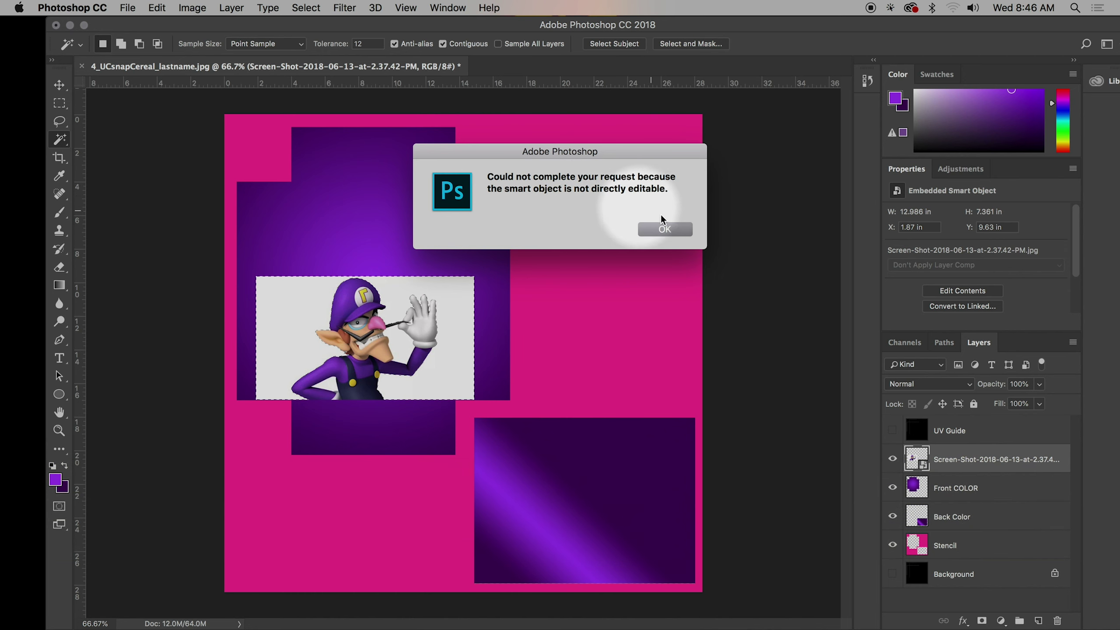
left_click(653, 229)
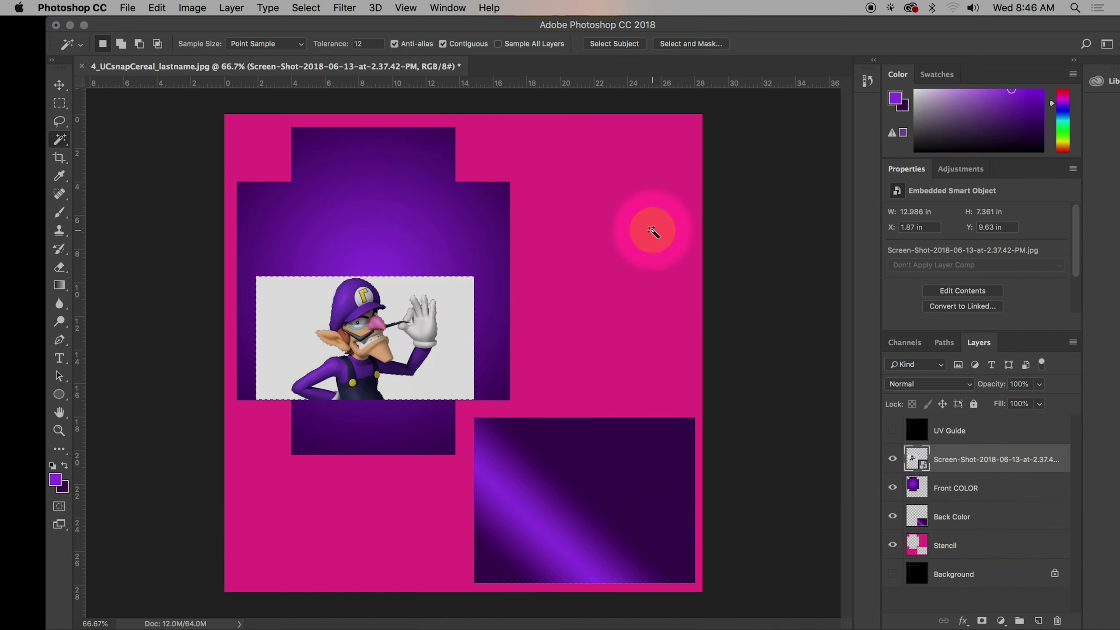
right_click(963, 461)
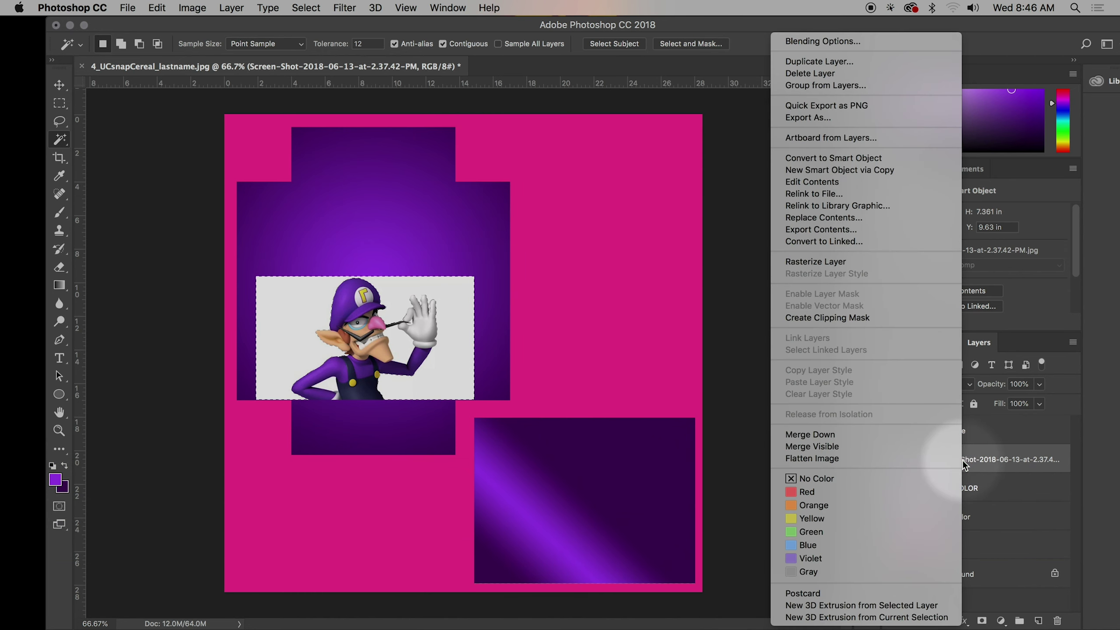
left_click(809, 261)
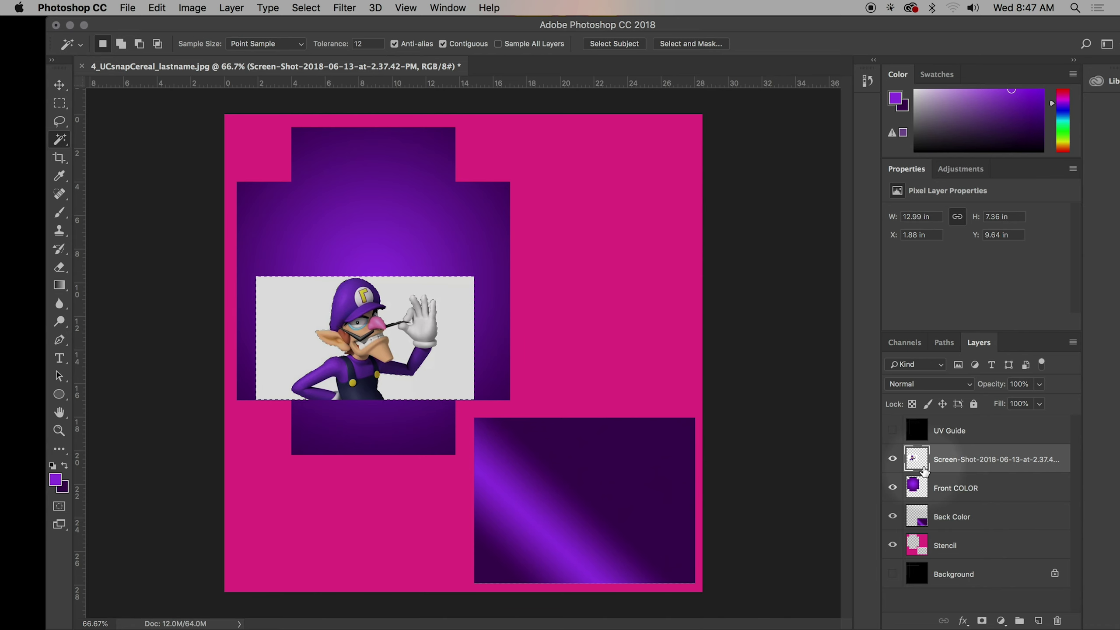
left_click(448, 388)
key("BackSpace")
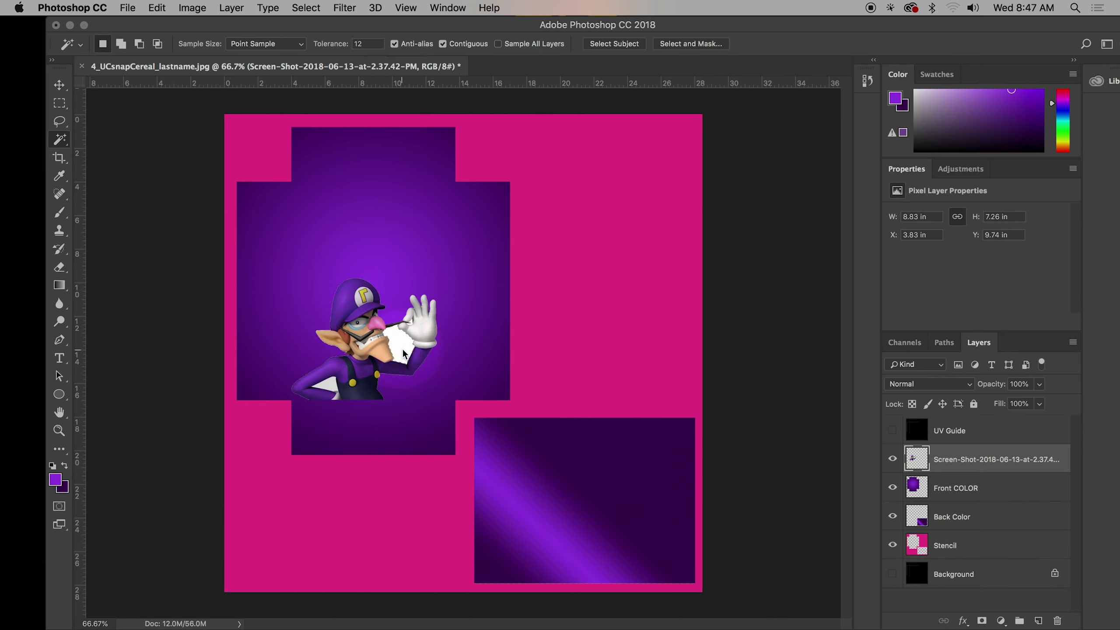
Select and delete the remaining grey patches enclosed by the character's arms, face and fingers, and clear the selection
key("shift")
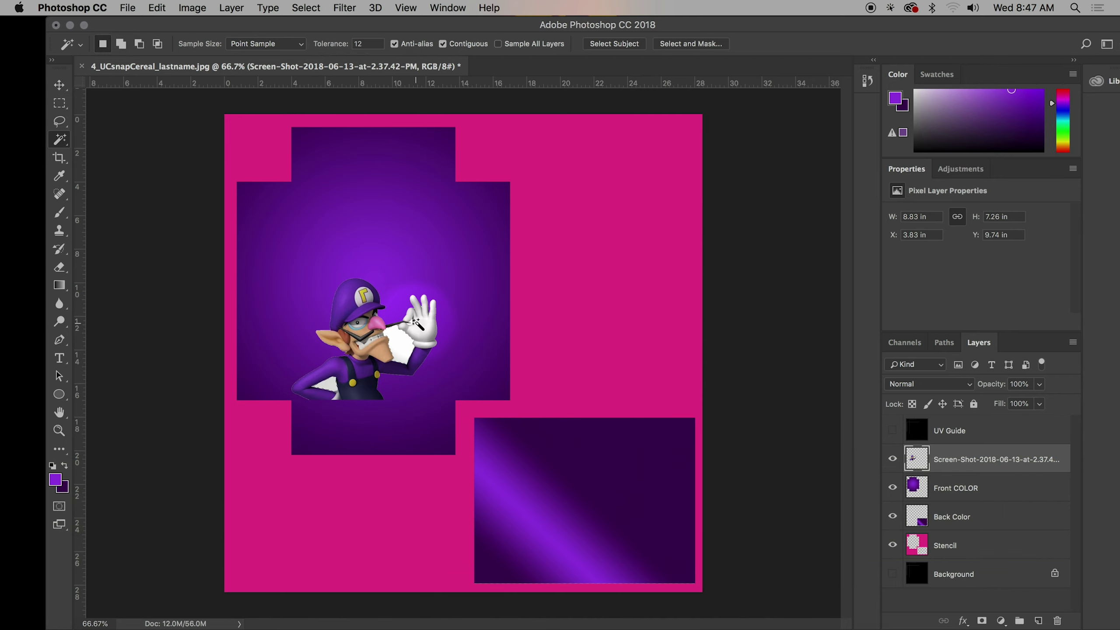
key("alt")
scroll(416, 324, "up", 5)
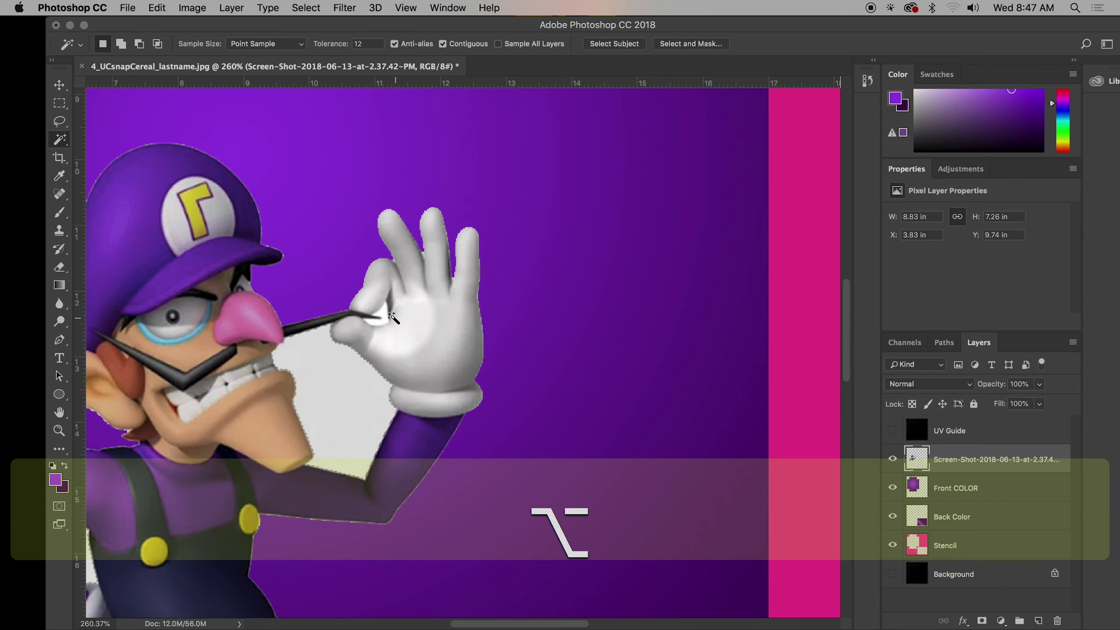
key("shift")
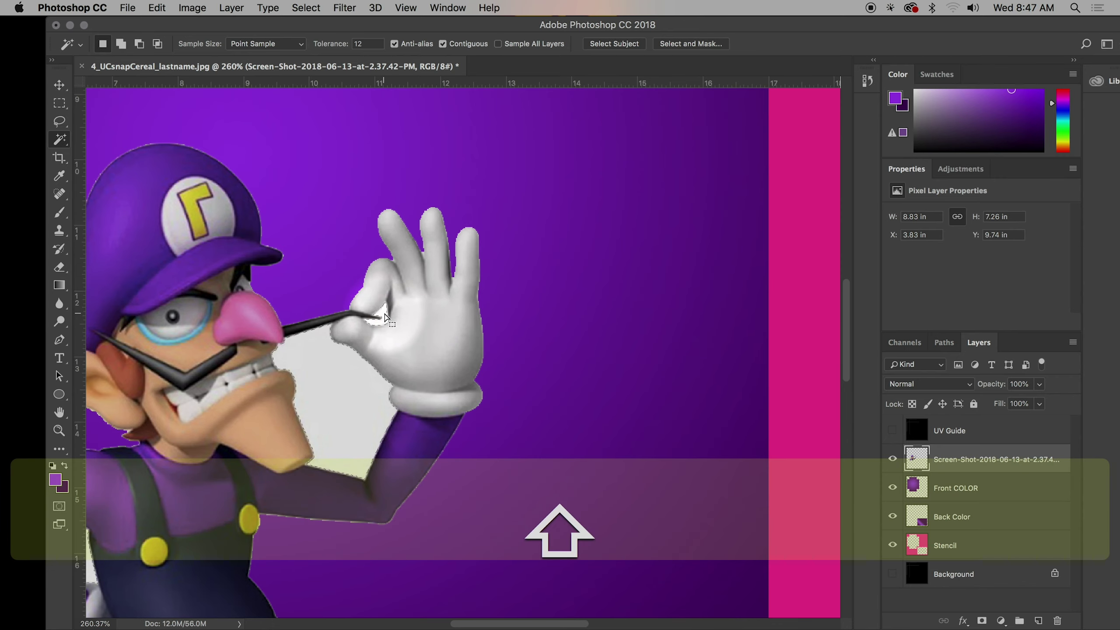
left_click(384, 313, "shift")
key("BackSpace")
key("alt")
scroll(391, 368, "down", 2)
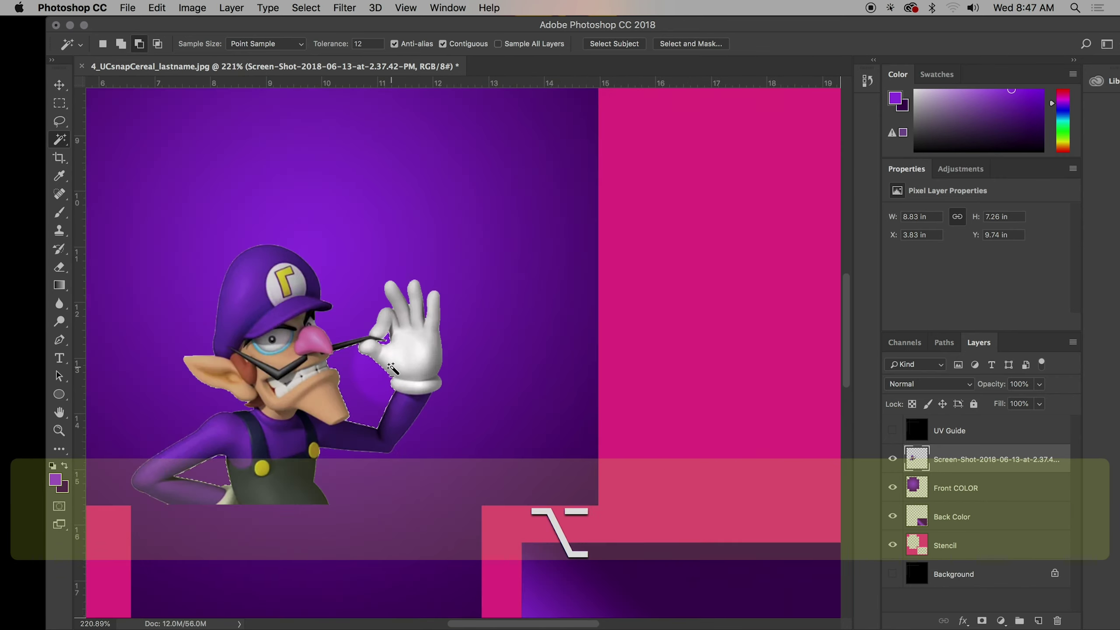
scroll(391, 368, "down", 5)
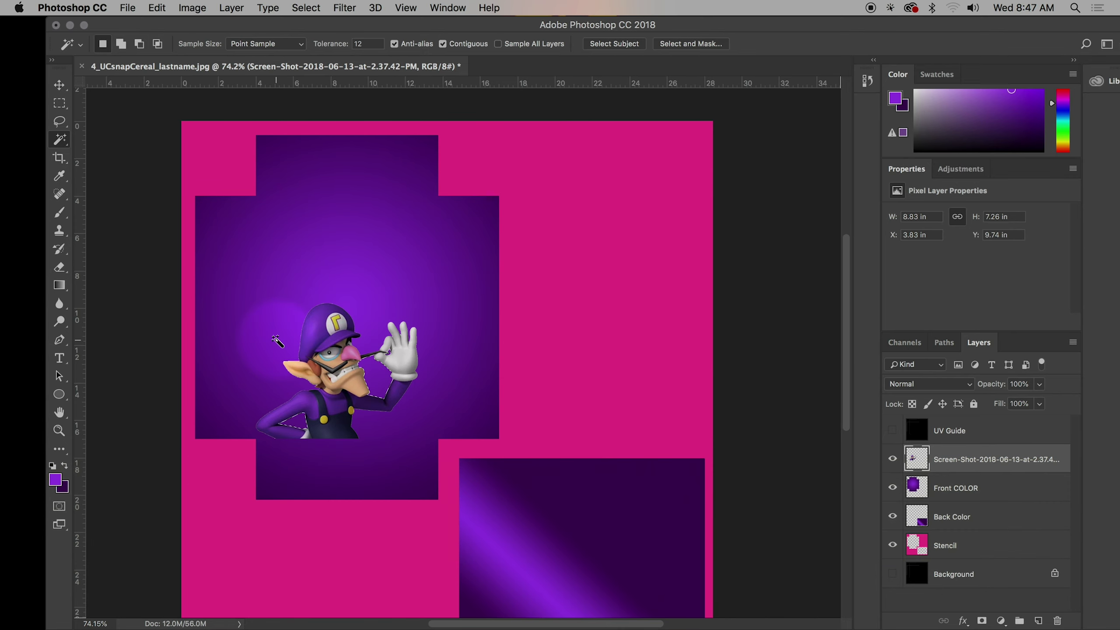
key("super+d")
mouse_move(1118, 1)
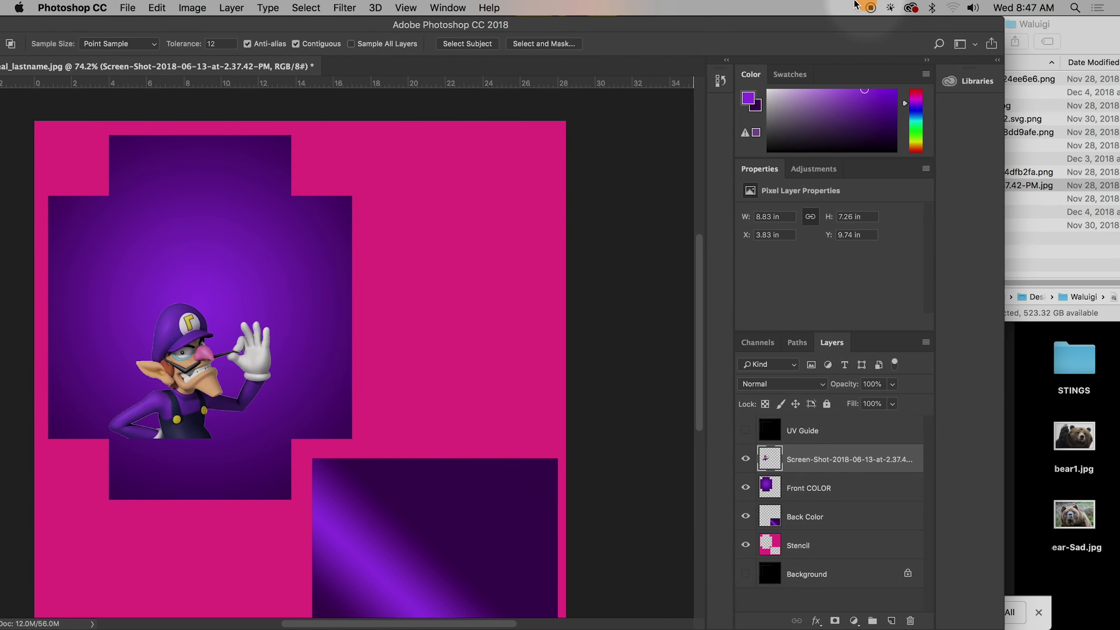
Switch to the Waluigi folder in Finder and preview the pictures waluigi-1.jpg and Screen-Shot-2018-06-13-at-2.37.42-PM.jpg
left_click(1076, 47)
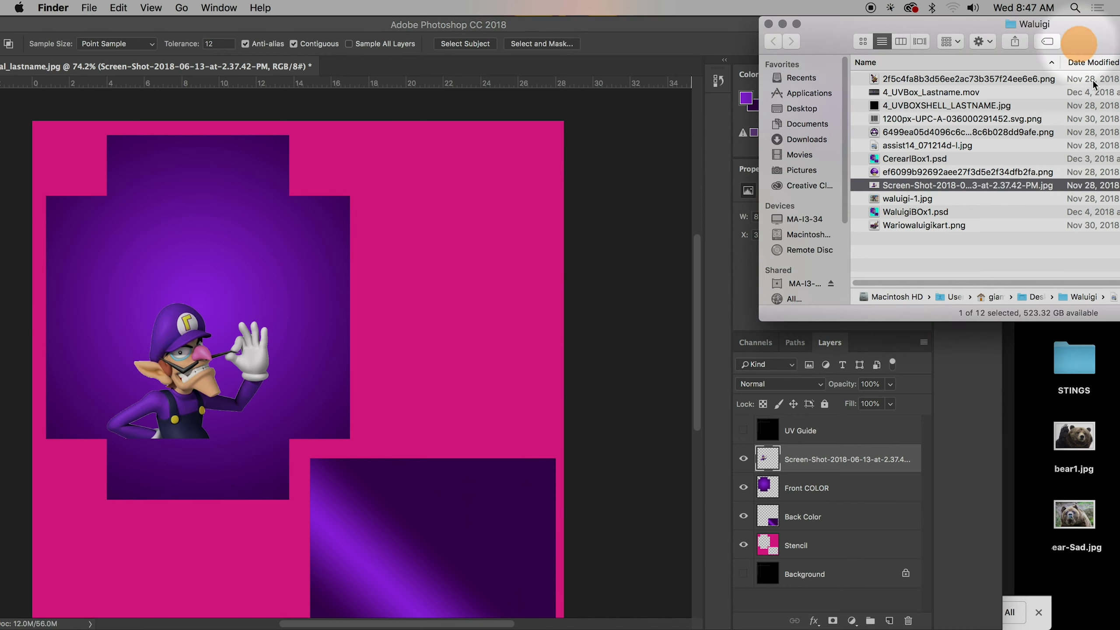
left_click(891, 199)
key("space")
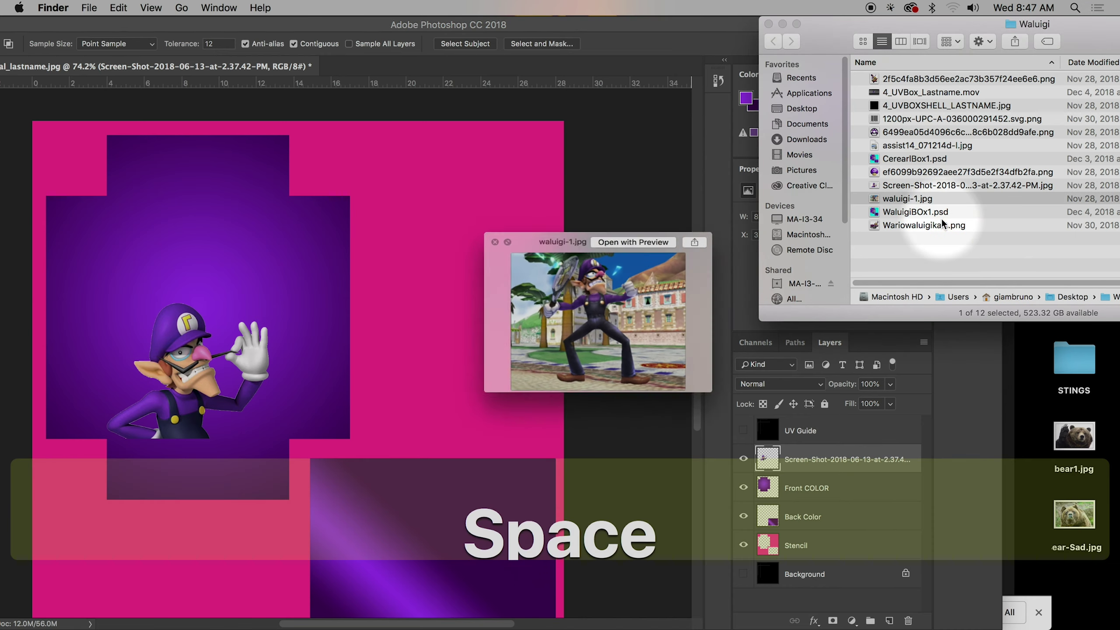
key("space")
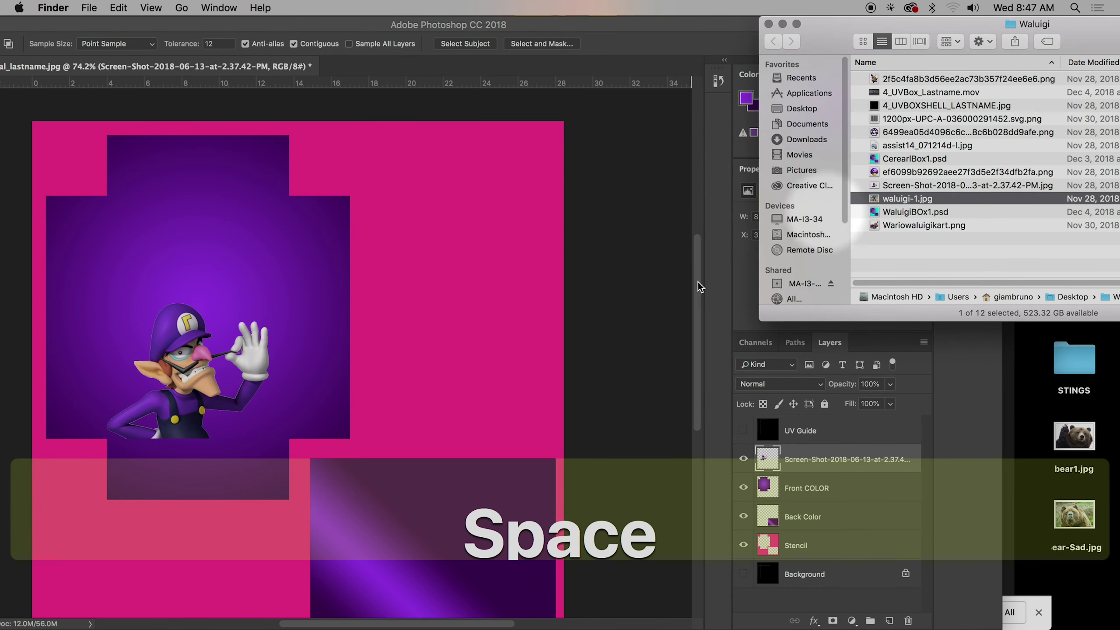
left_click(304, 27)
left_click_drag(352, 24, 419, 24)
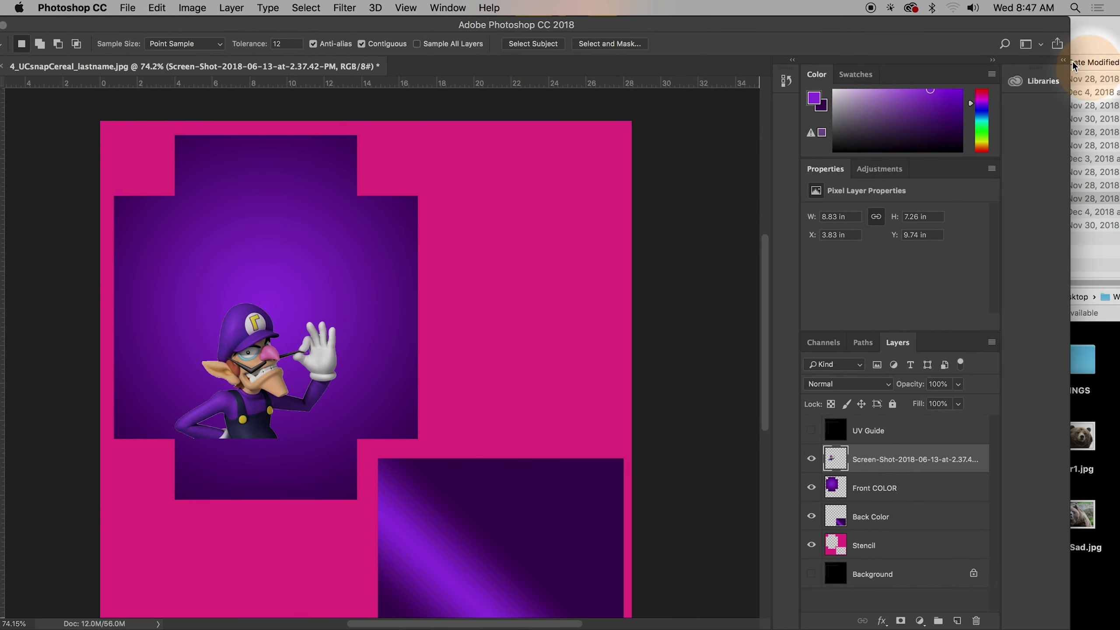
left_click(1083, 32)
left_click(885, 185)
key("space")
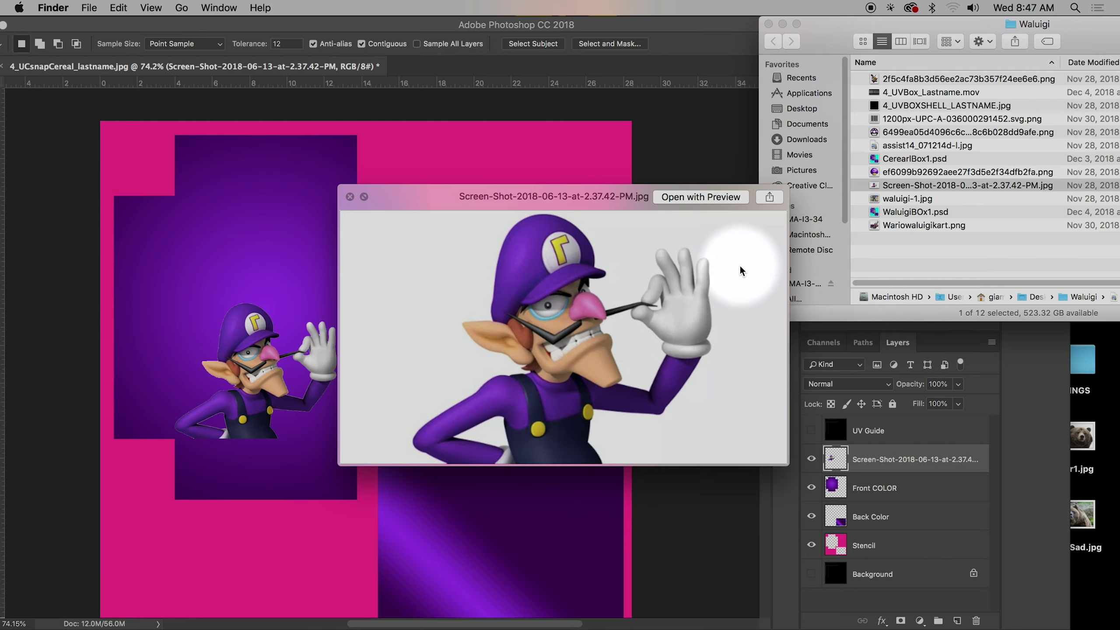
key("space")
Place the purple skull mushroom PNG from the Waluigi folder, scaled to about 46%, in the upper-right corner of the purple front shape
left_click(889, 175)
key("space")
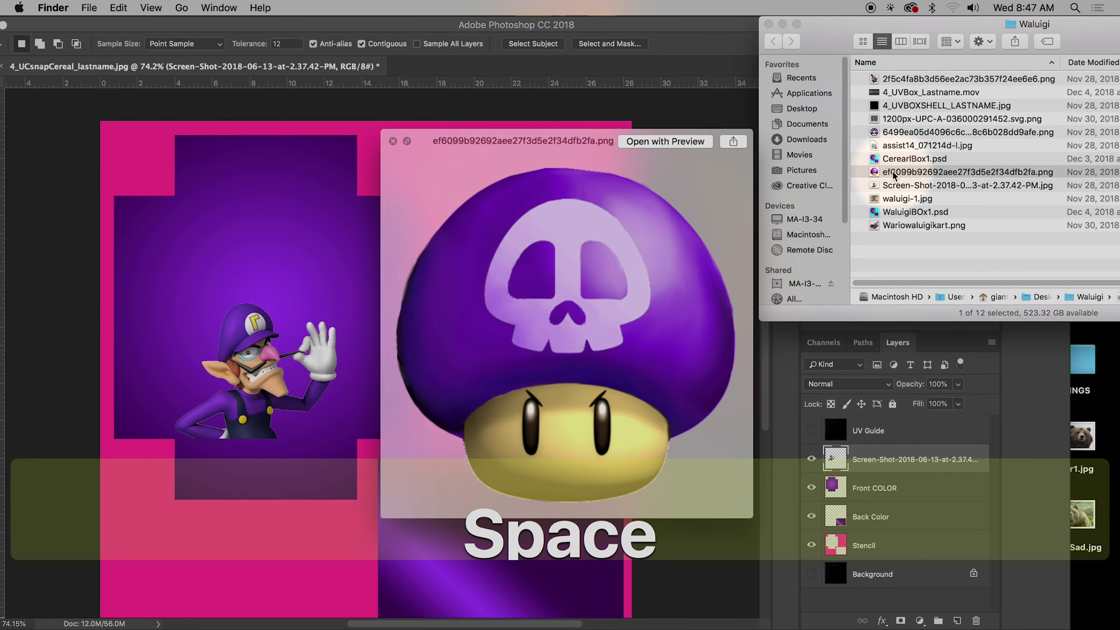
key("space")
left_click_drag(889, 178, 380, 261)
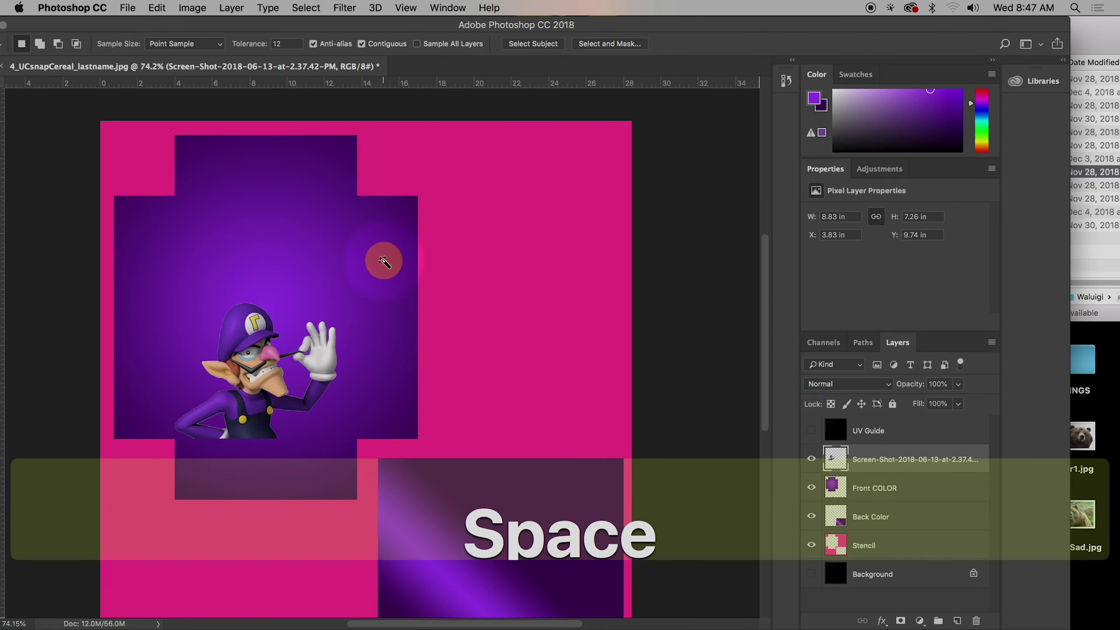
left_click_drag(431, 303, 396, 230)
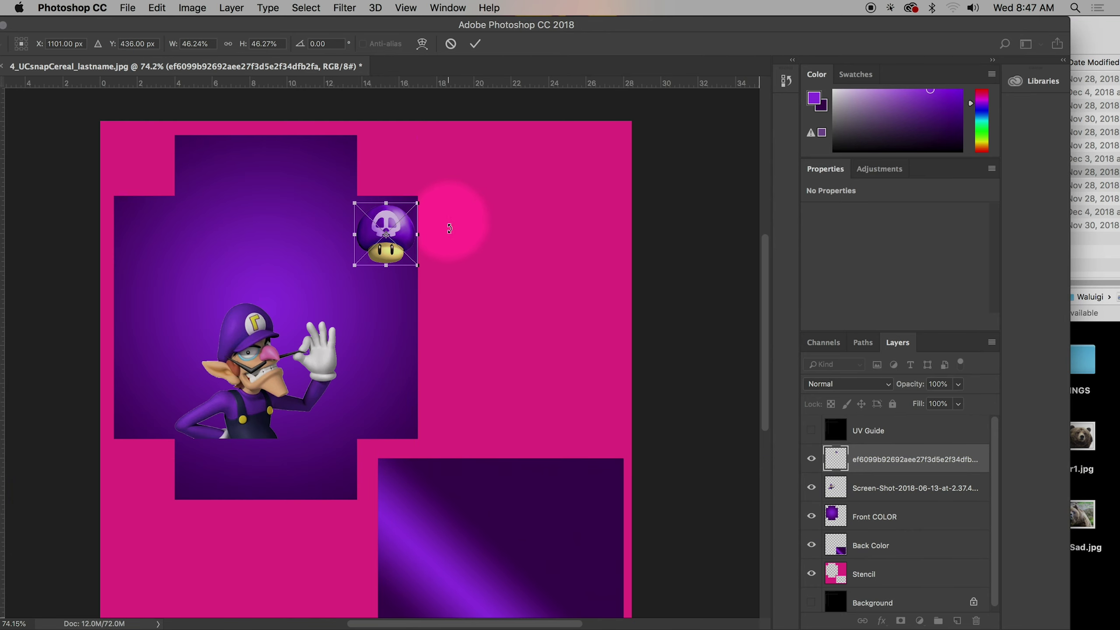
key("Return")
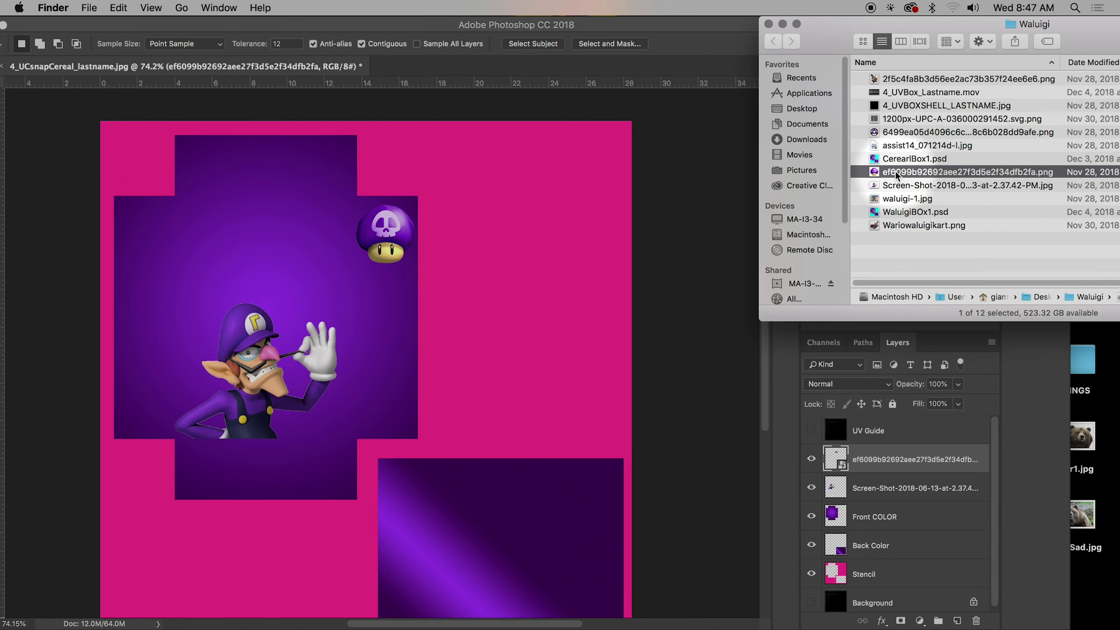
Try placing the pixel-art mushroom PNG from the Waluigi folder beside the character's raised hand, and undo the placement
left_click(889, 133)
key("space")
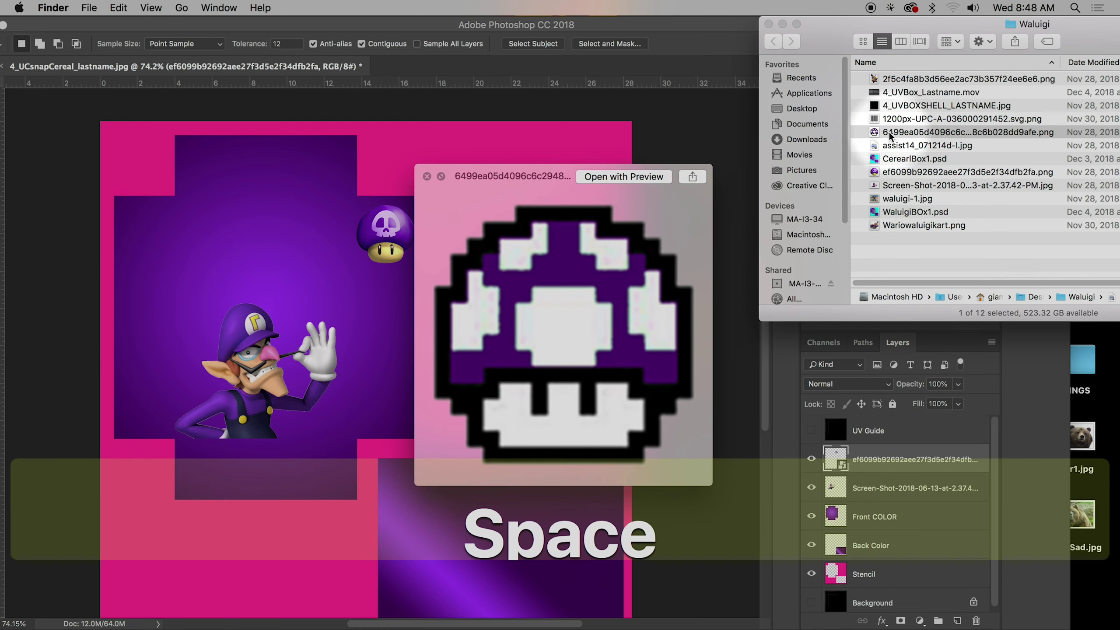
key("space")
left_click_drag(889, 132, 382, 360)
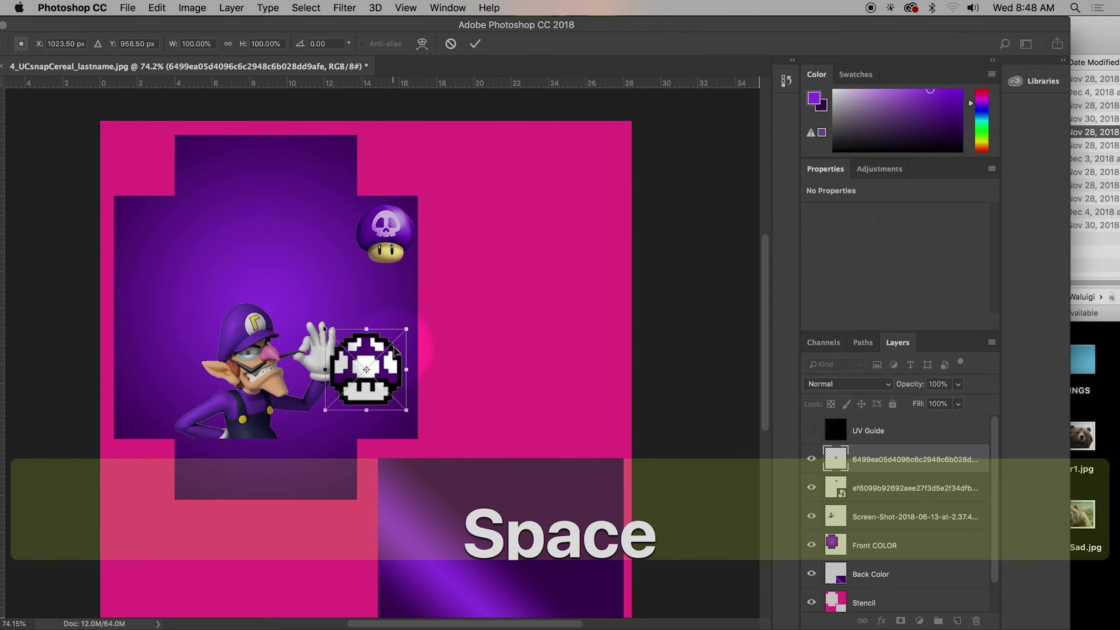
key("Return")
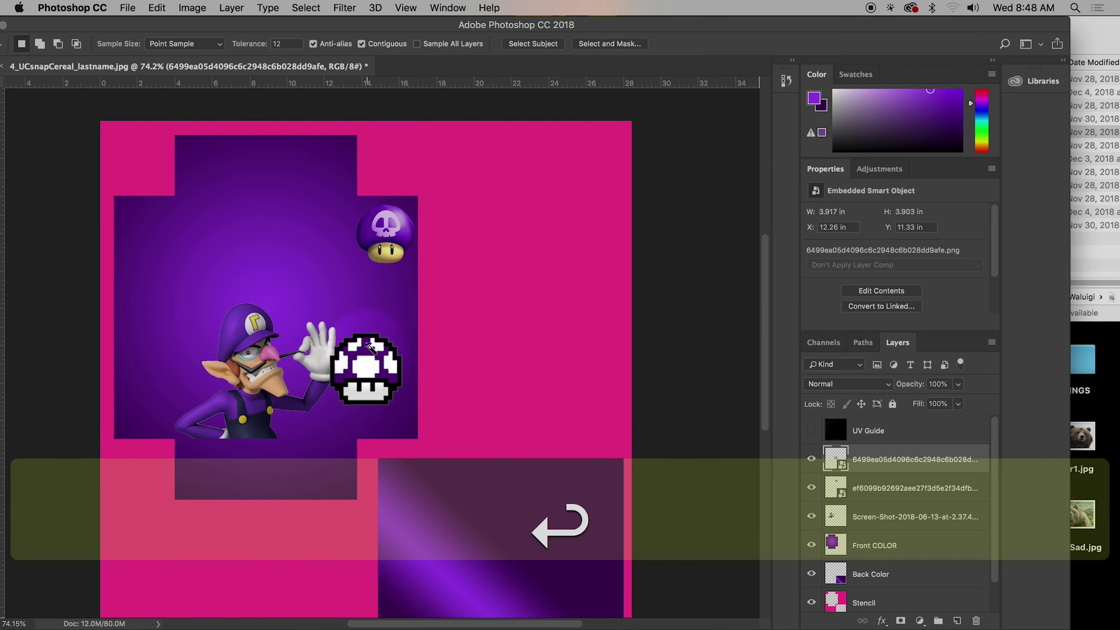
key("super+z")
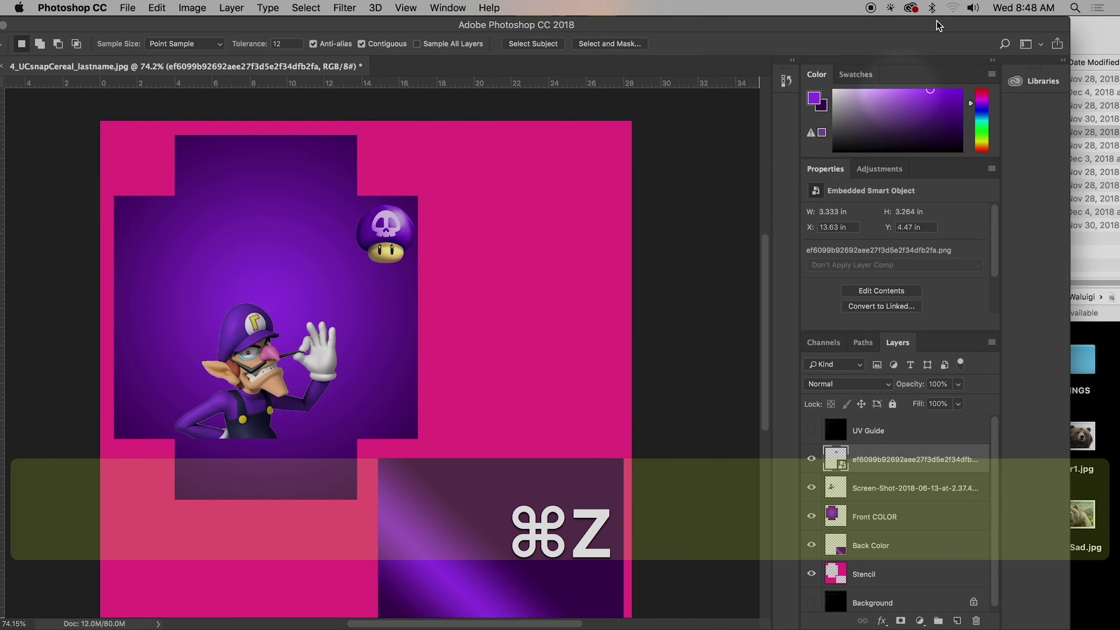
Place waluigi-1.jpg from the Waluigi folder in the texture, enlarged to about 251%, over the purple back colour panel
left_click_drag(778, 25, 719, 5)
left_click(1089, 37)
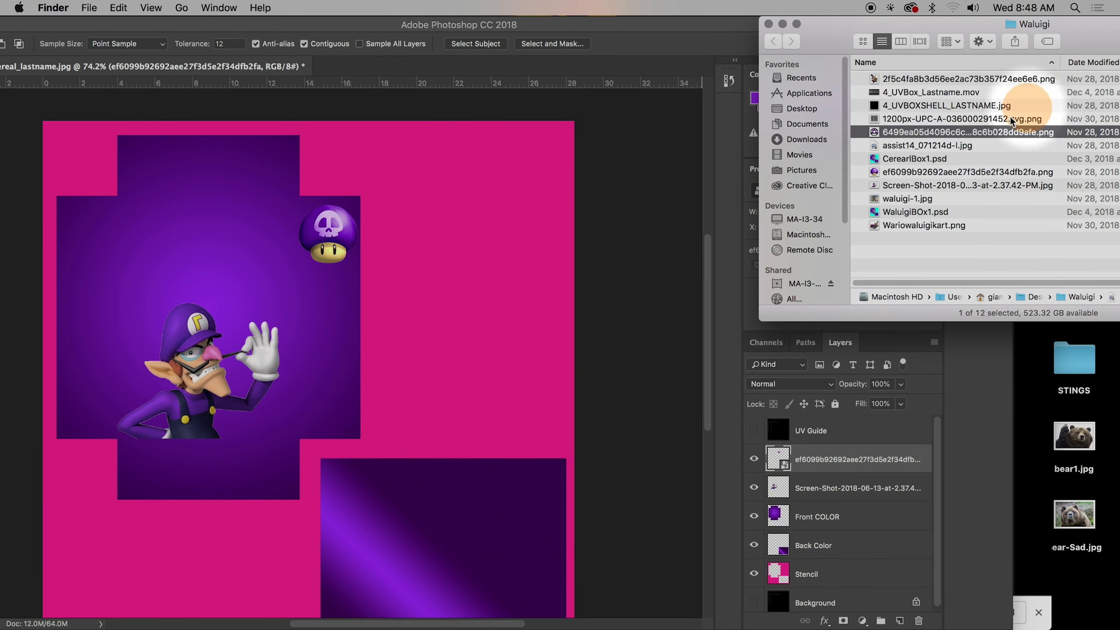
left_click_drag(891, 199, 427, 514)
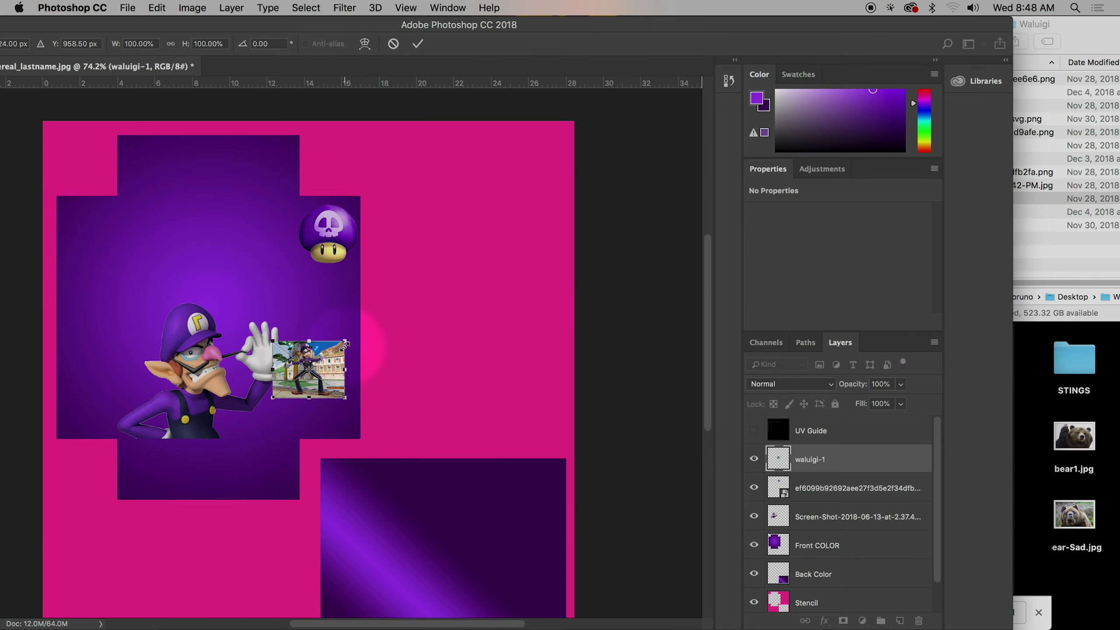
key("shift")
left_click_drag(357, 328, 469, 274)
left_click_drag(436, 337, 515, 561)
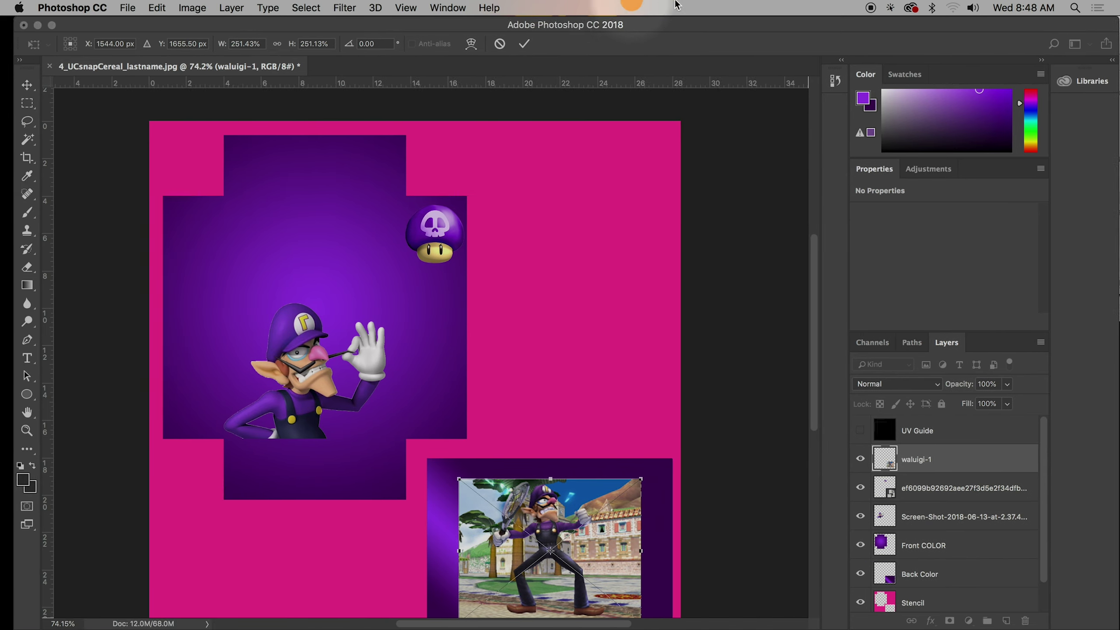
key("Return")
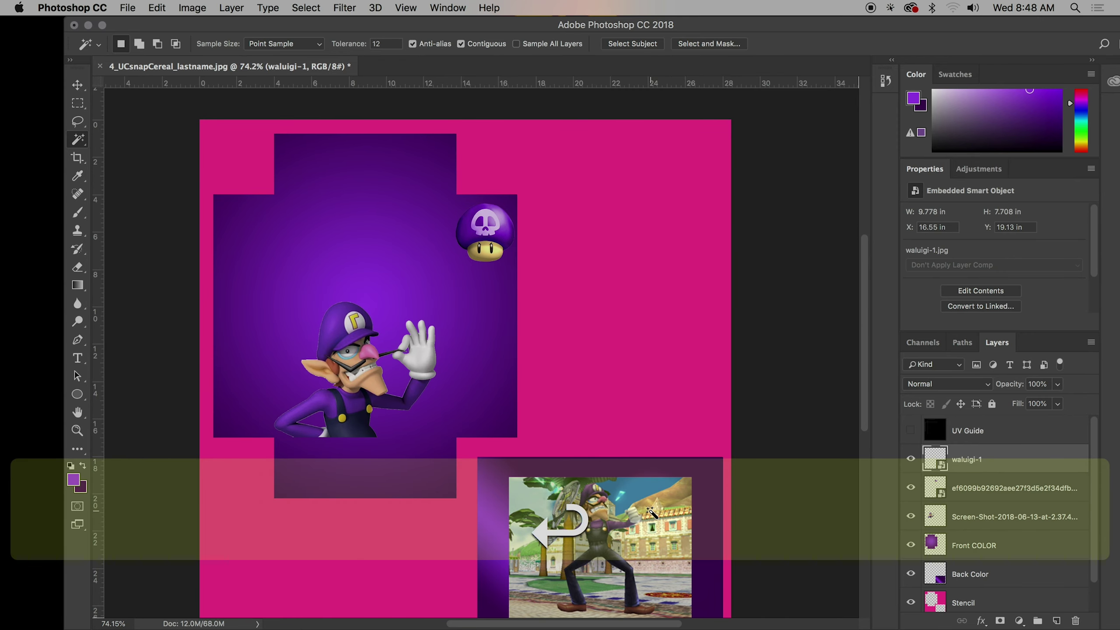
Select the full Waluigi figure, excluding the racket and background, by tracing its outline with the Magnetic Lasso
key("space")
left_click_drag(645, 510, 554, 316)
scroll(596, 293, "up", 5)
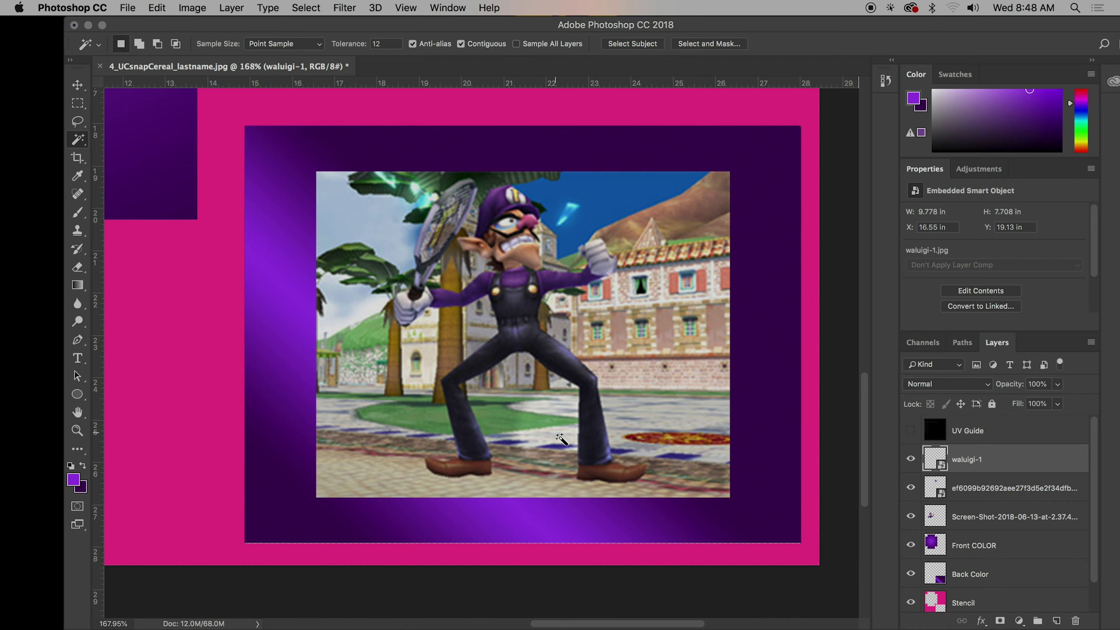
left_click(565, 321)
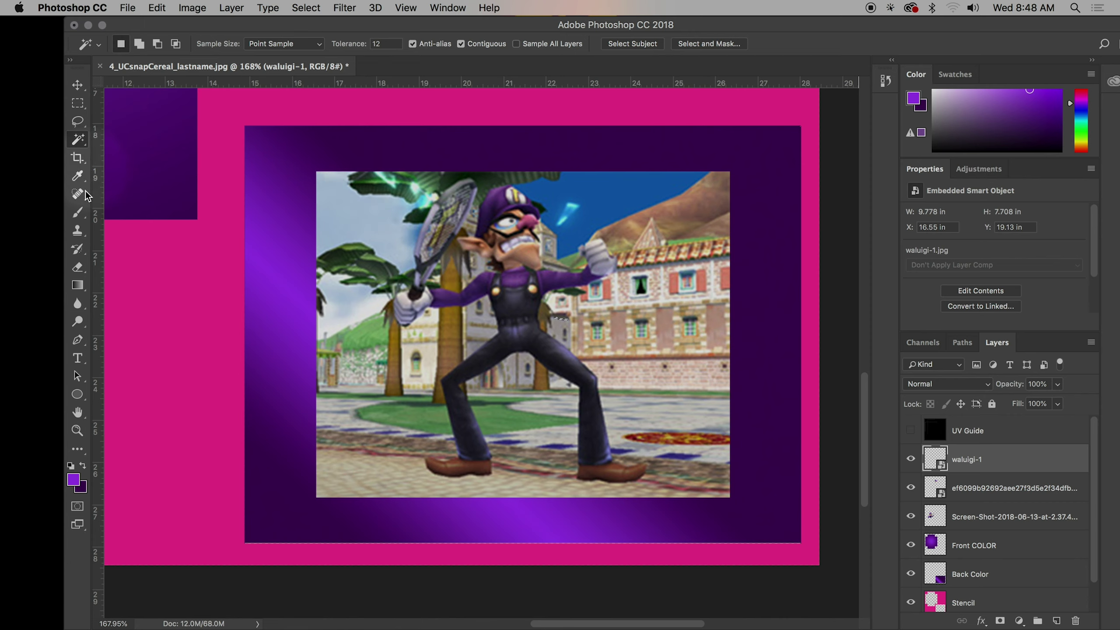
left_click(139, 226)
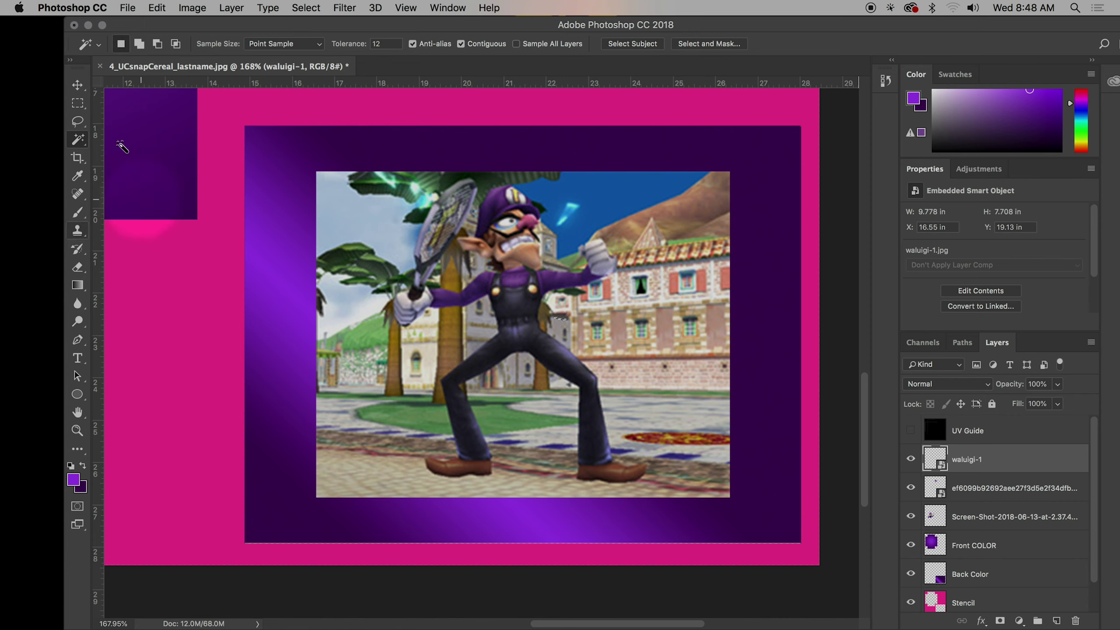
left_click(78, 122)
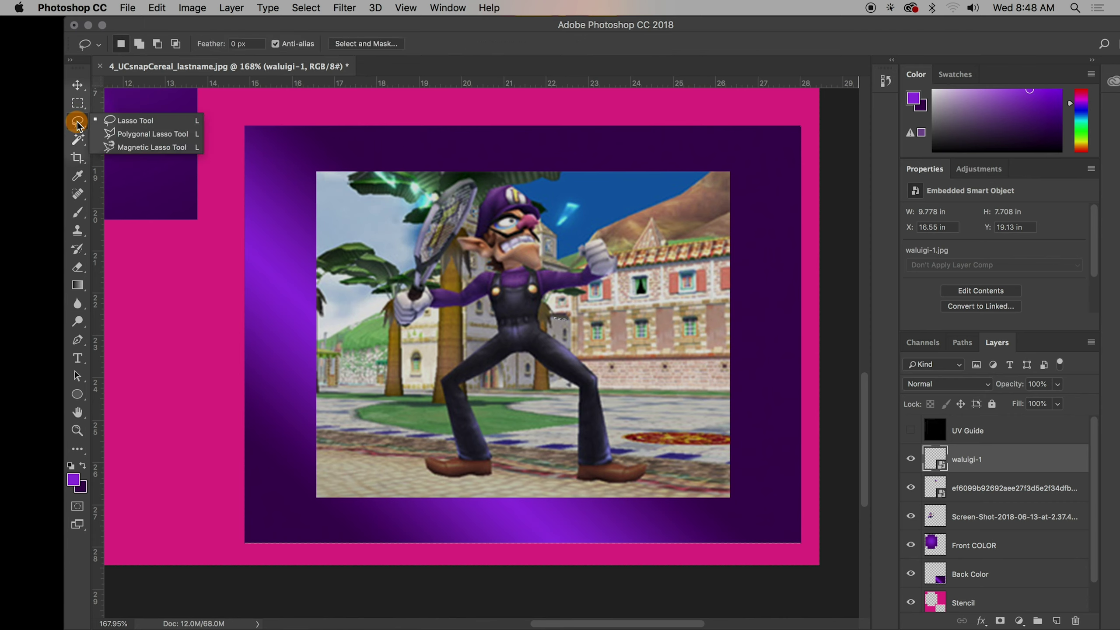
left_click(126, 147)
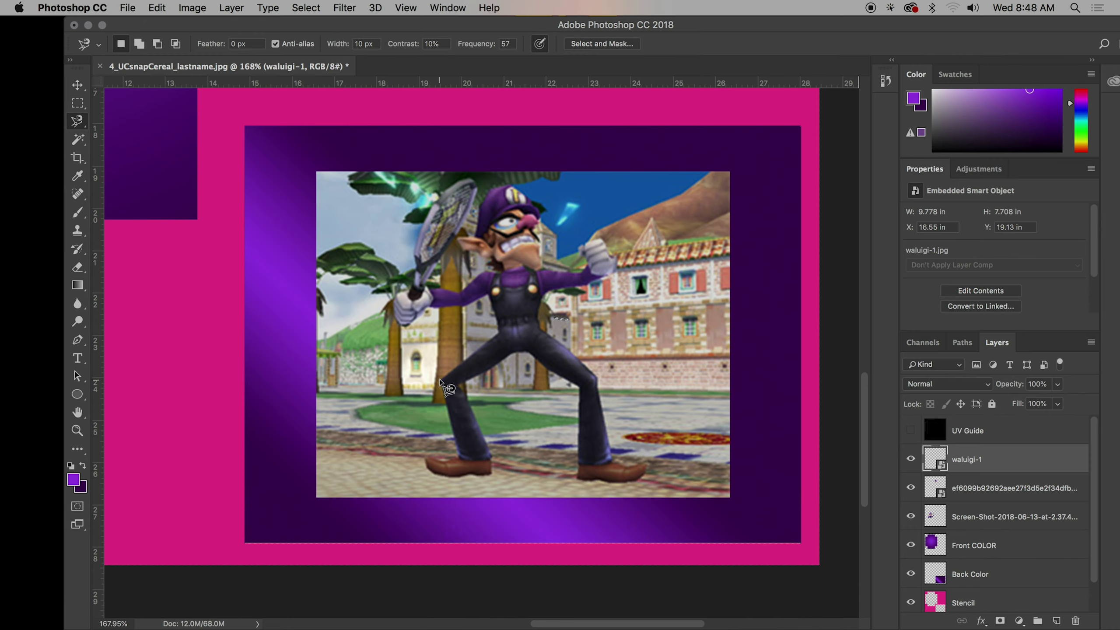
left_click(451, 372)
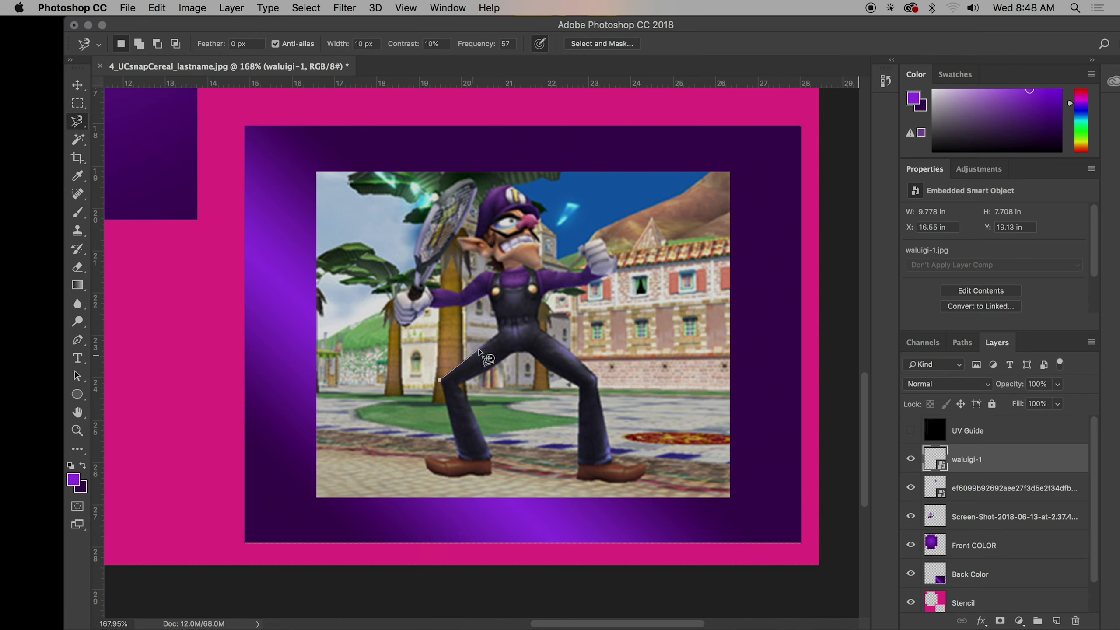
left_click(499, 334)
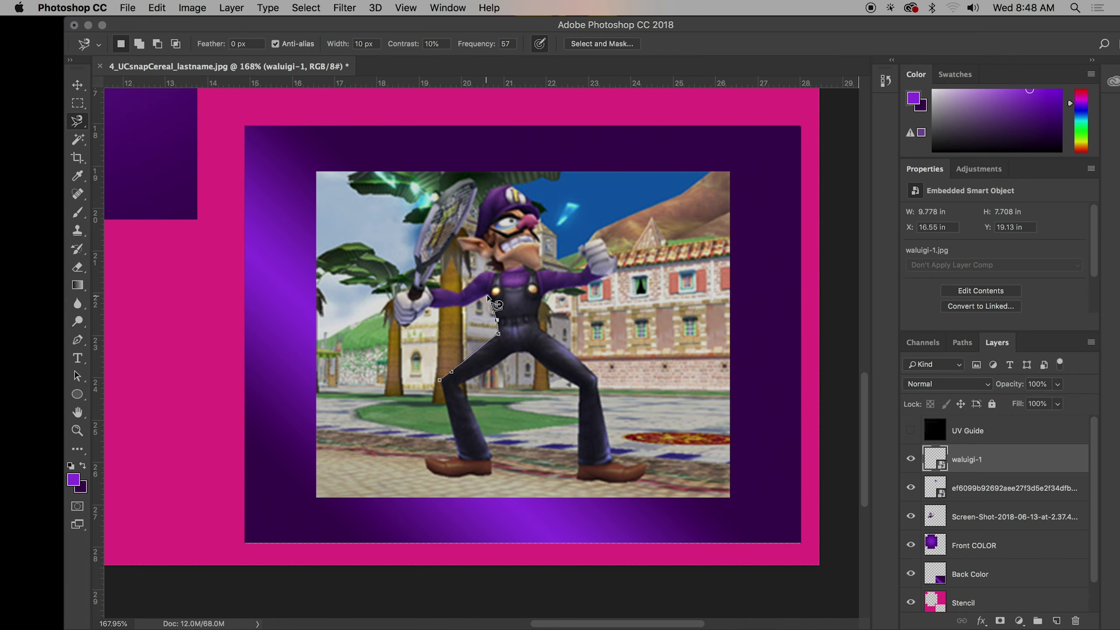
left_click(488, 297)
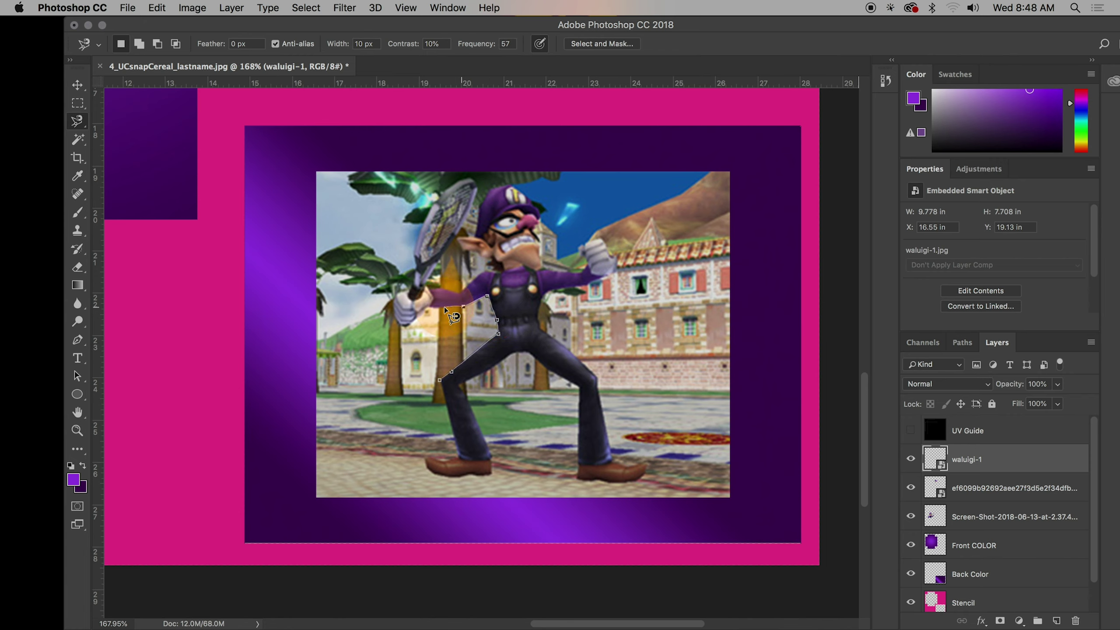
left_click(430, 308)
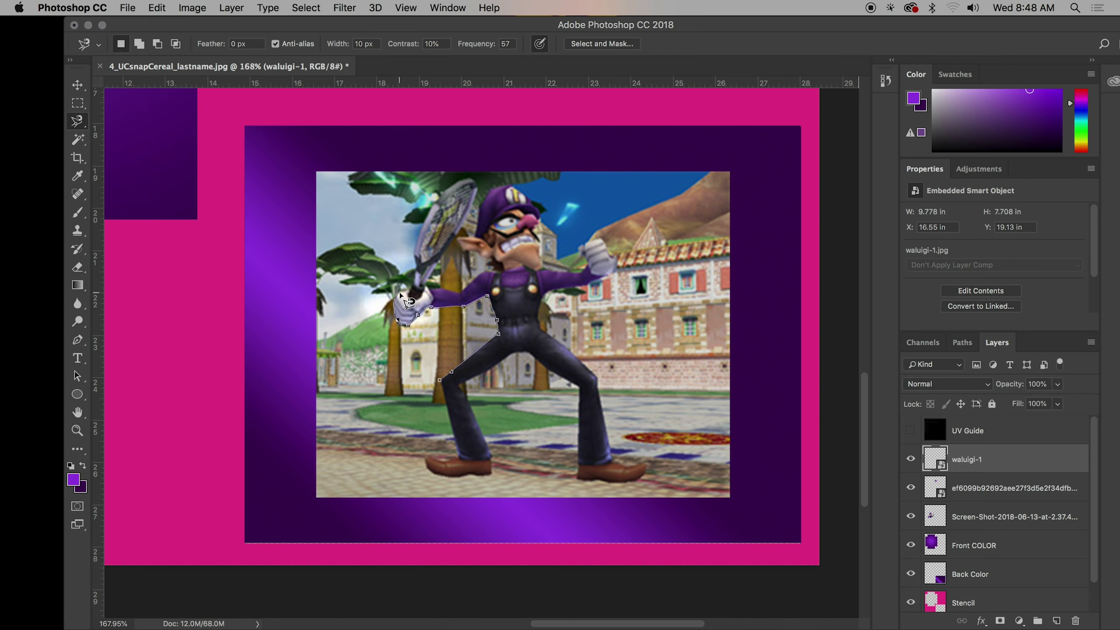
left_click(400, 294)
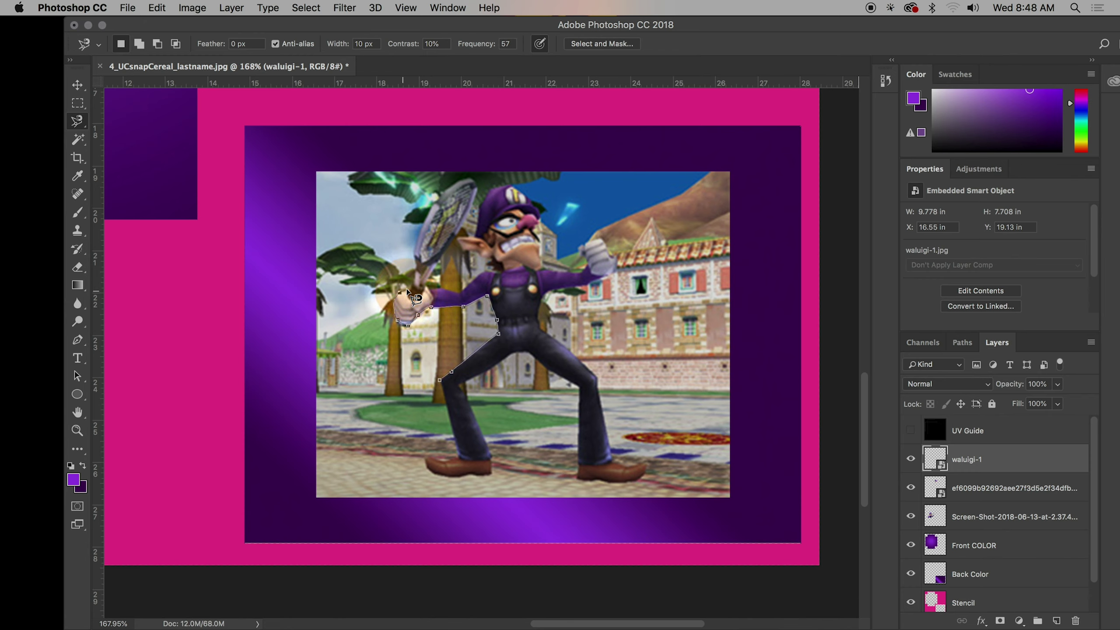
left_click(462, 293)
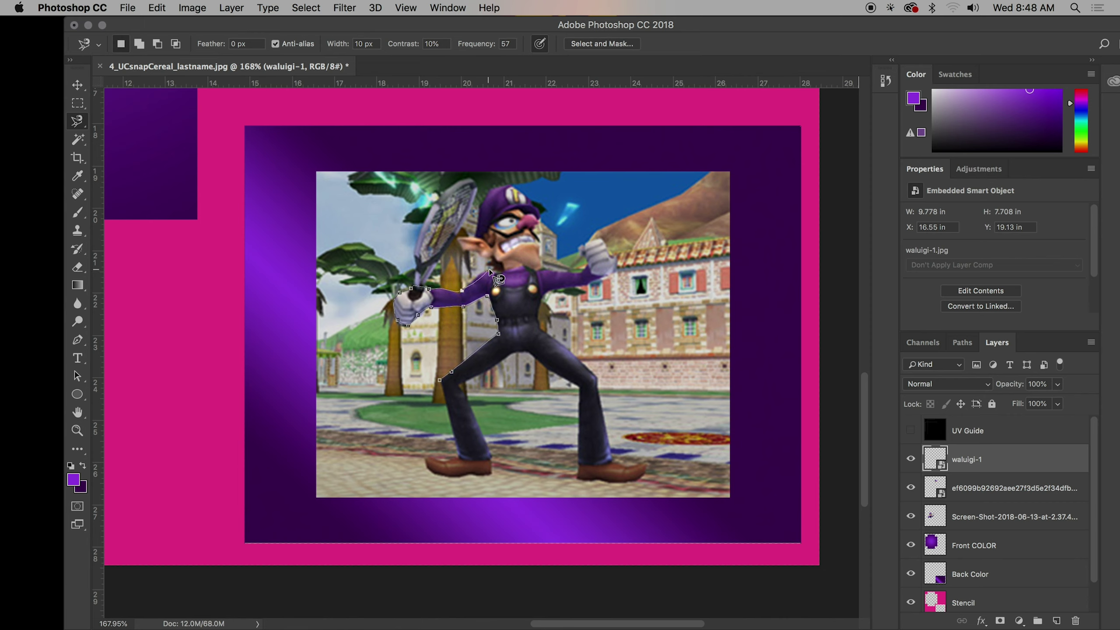
left_click(493, 270)
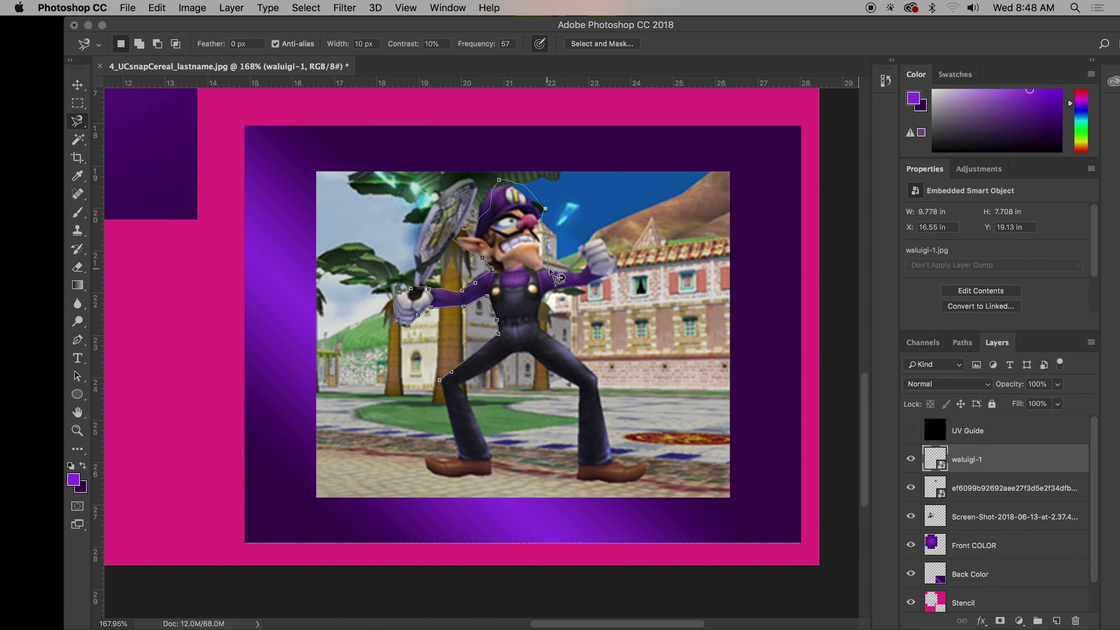
left_click(581, 233)
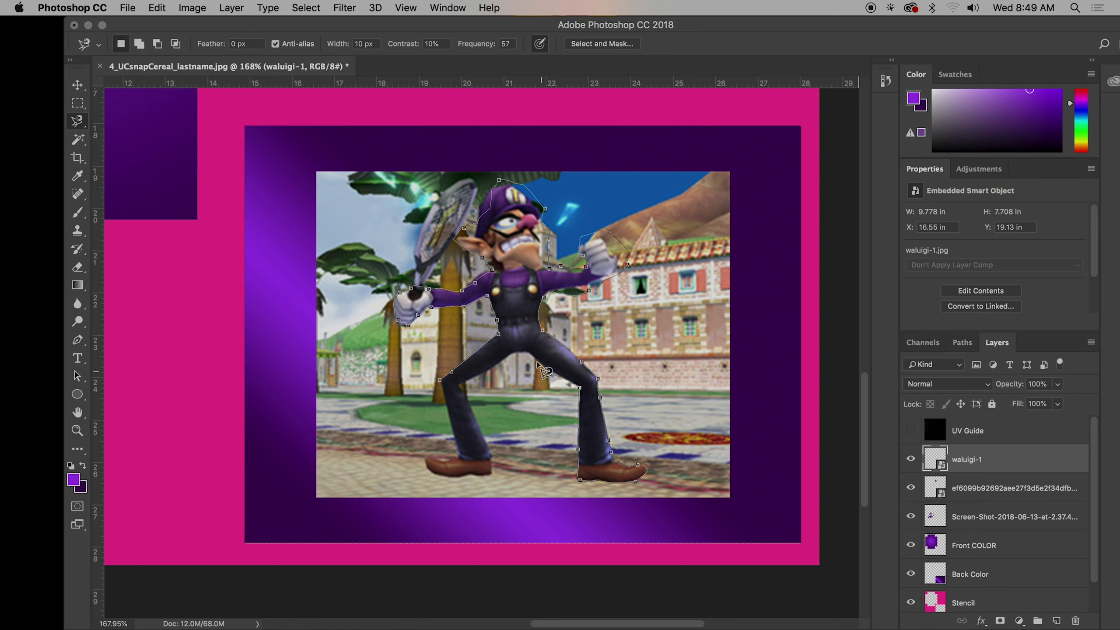
left_click(458, 385)
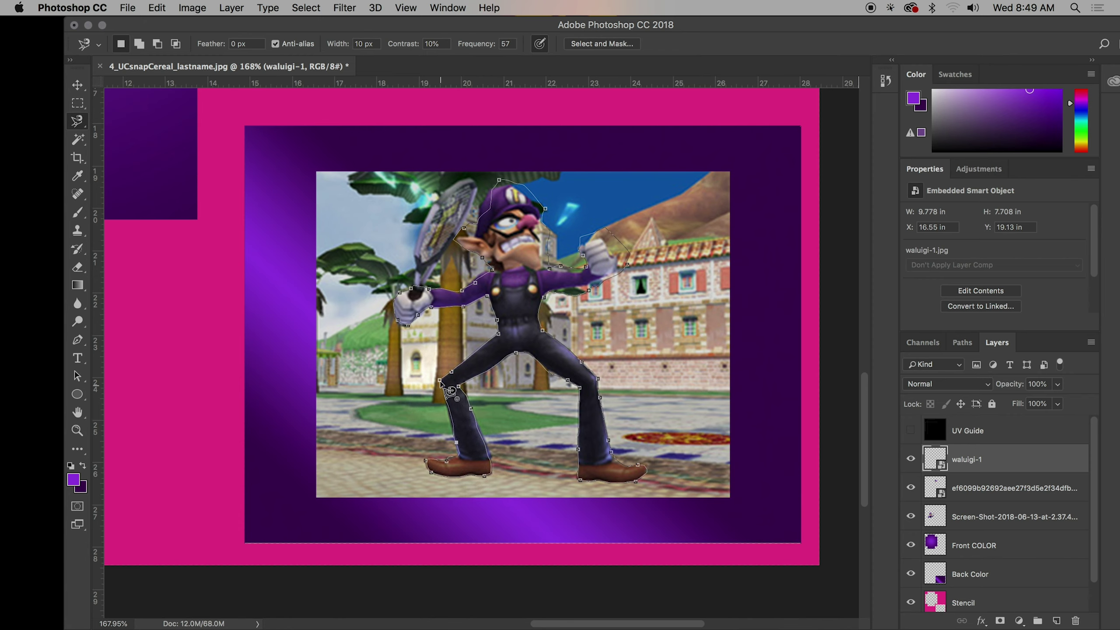
key("Return")
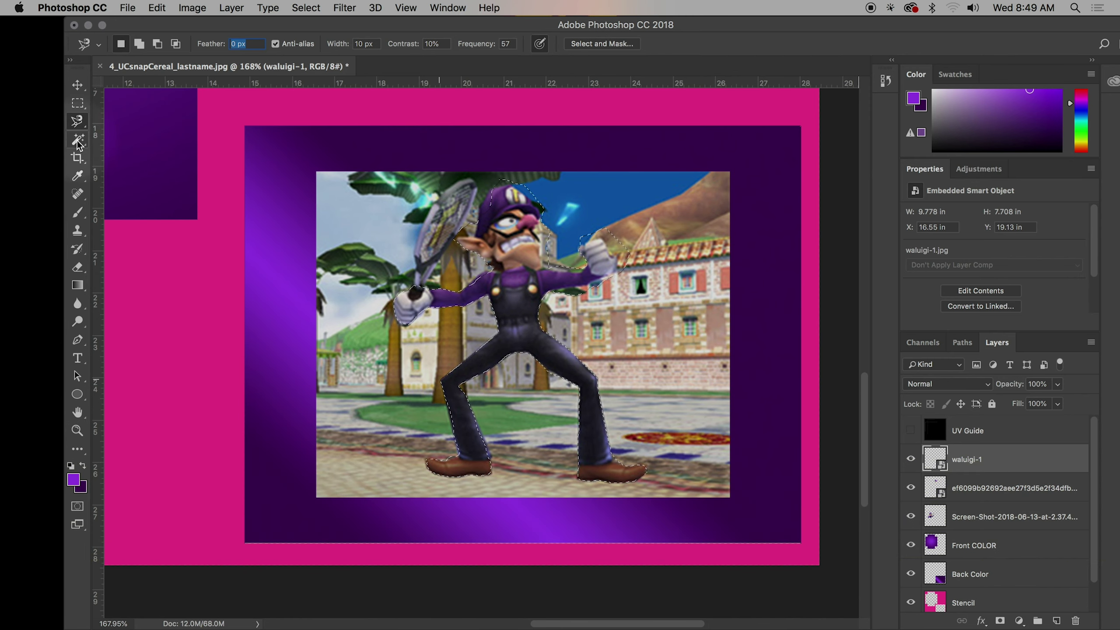
Subtract leftover background around the raised fist and the face from the selection with the Quick Selection tool
left_click_drag(77, 142, 132, 138)
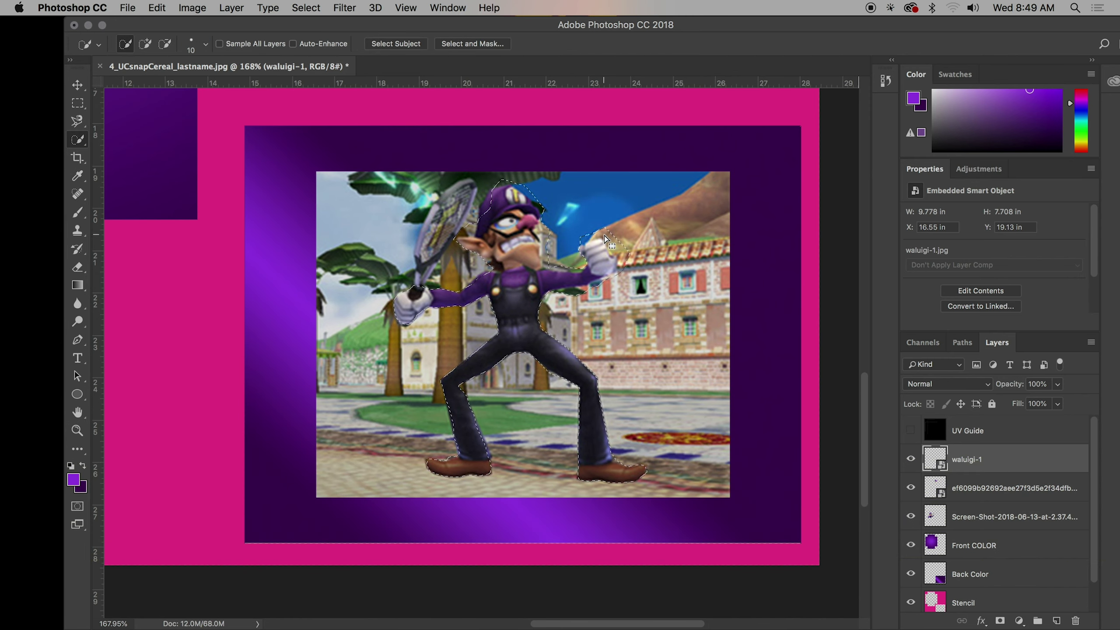
key("alt")
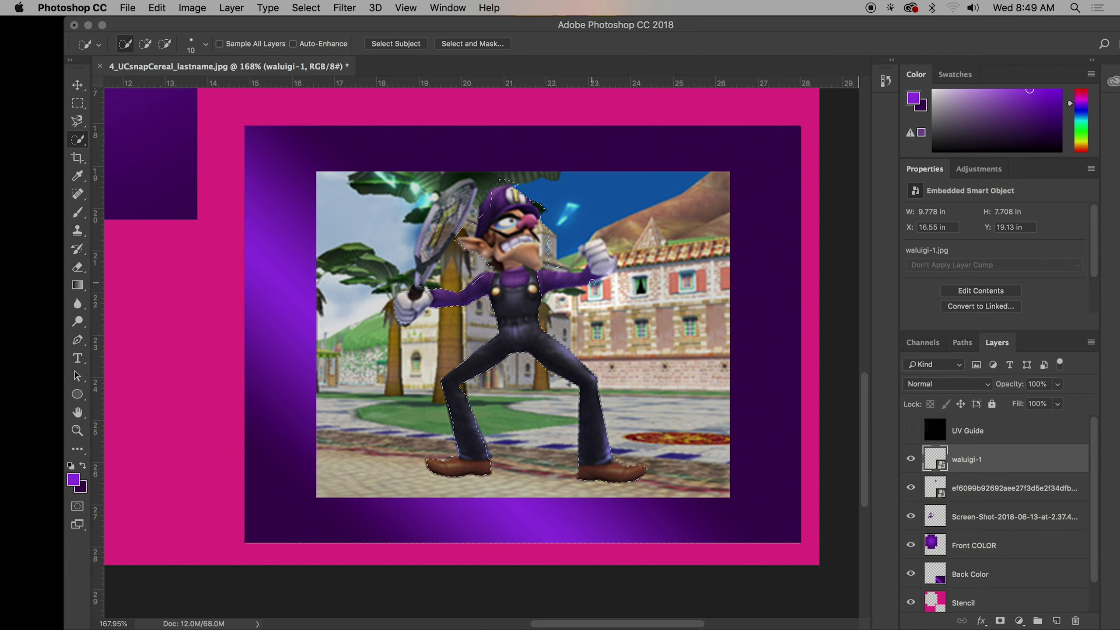
key("super+z")
key("alt")
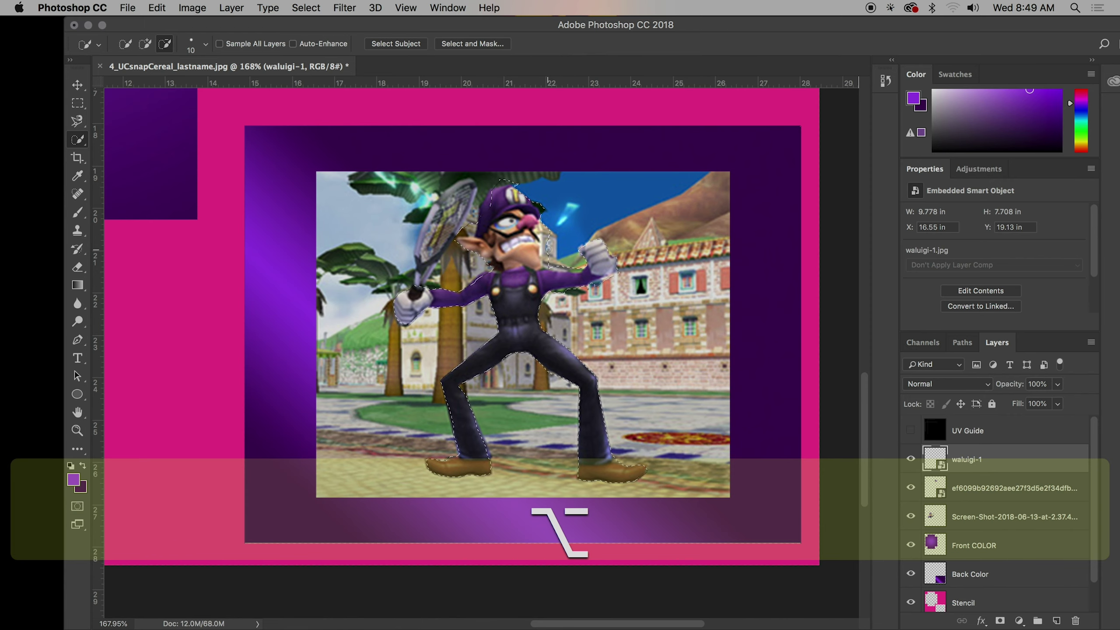
left_click_drag(545, 234, 482, 241)
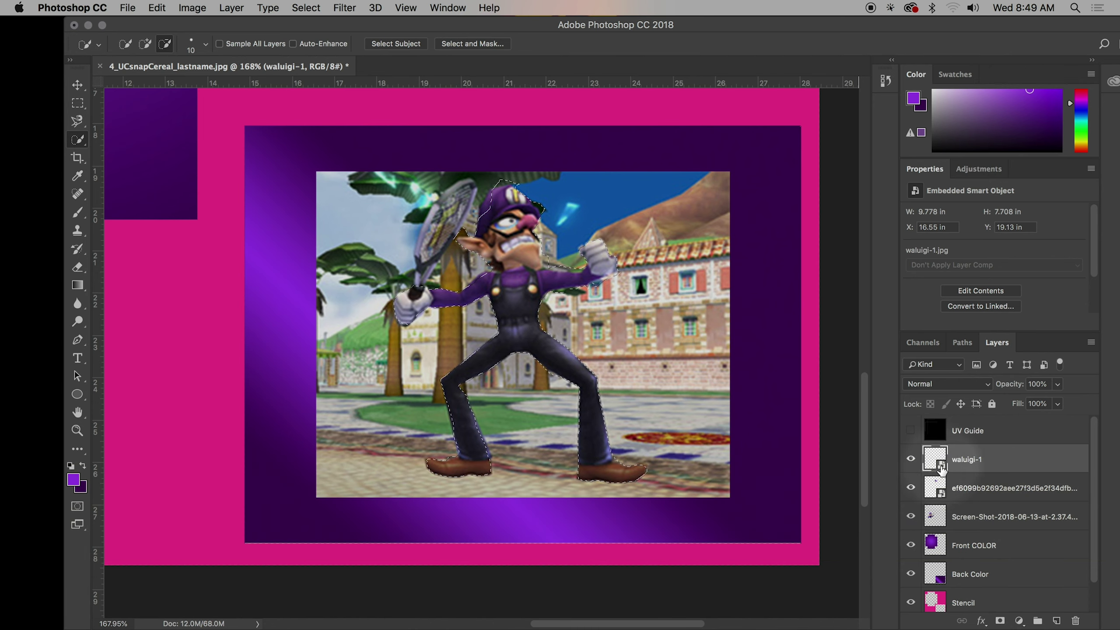
Rasterize the waluigi-1 layer and try deleting the selected figure from it
right_click(968, 460)
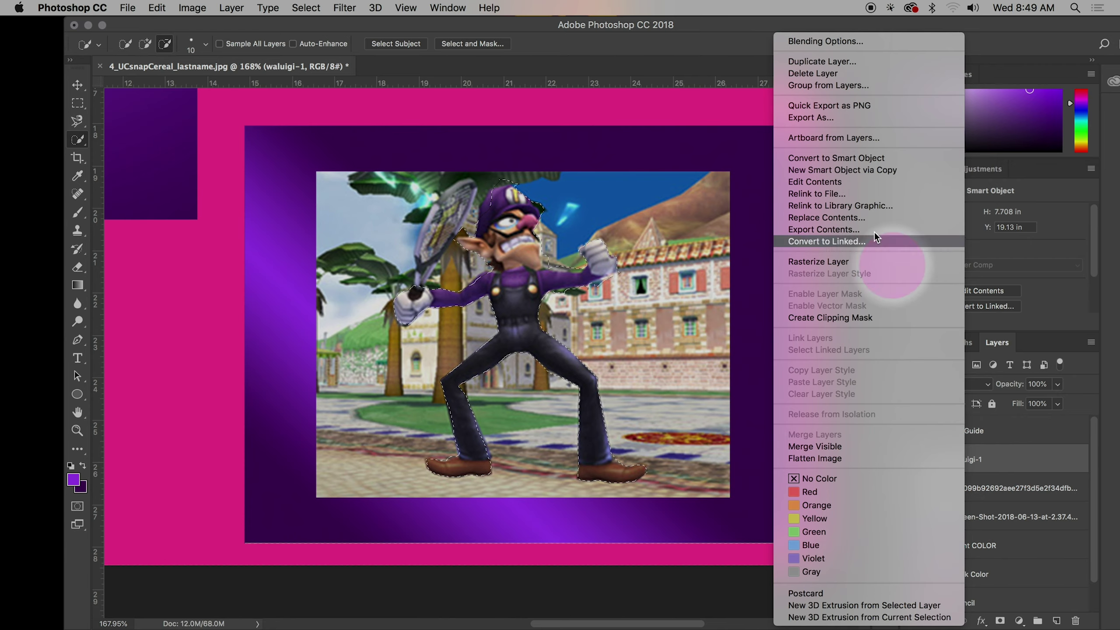
left_click(842, 264)
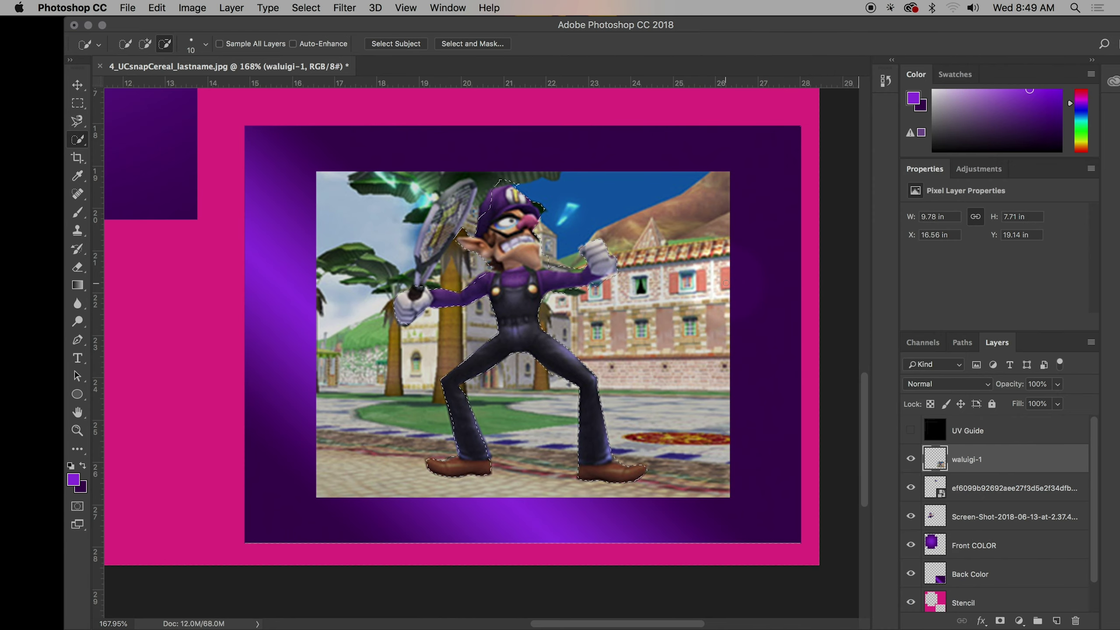
key("BackSpace")
key("super+z")
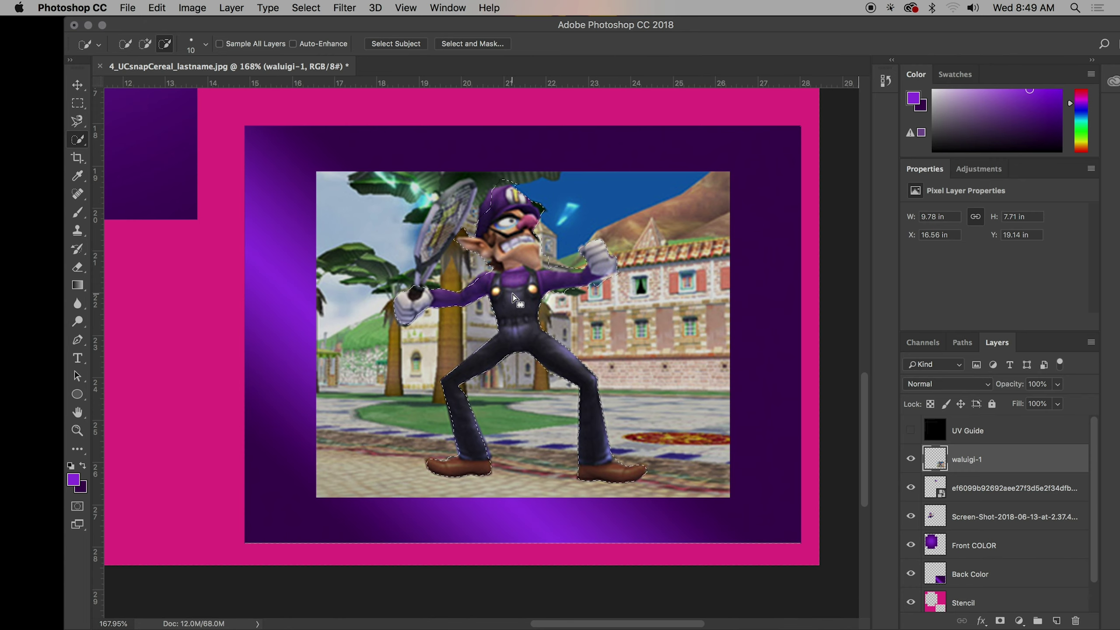
Try isolating the figure by copying and pasting it onto a new layer with the waluigi-1 layer hidden
key("super")
key("super+c")
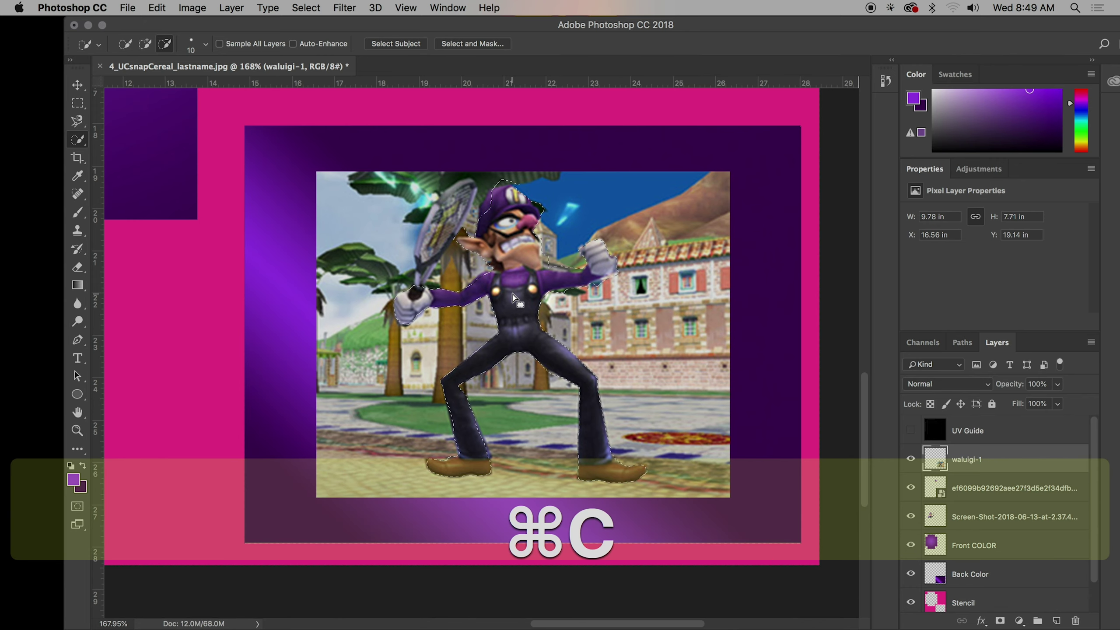
key("super+v")
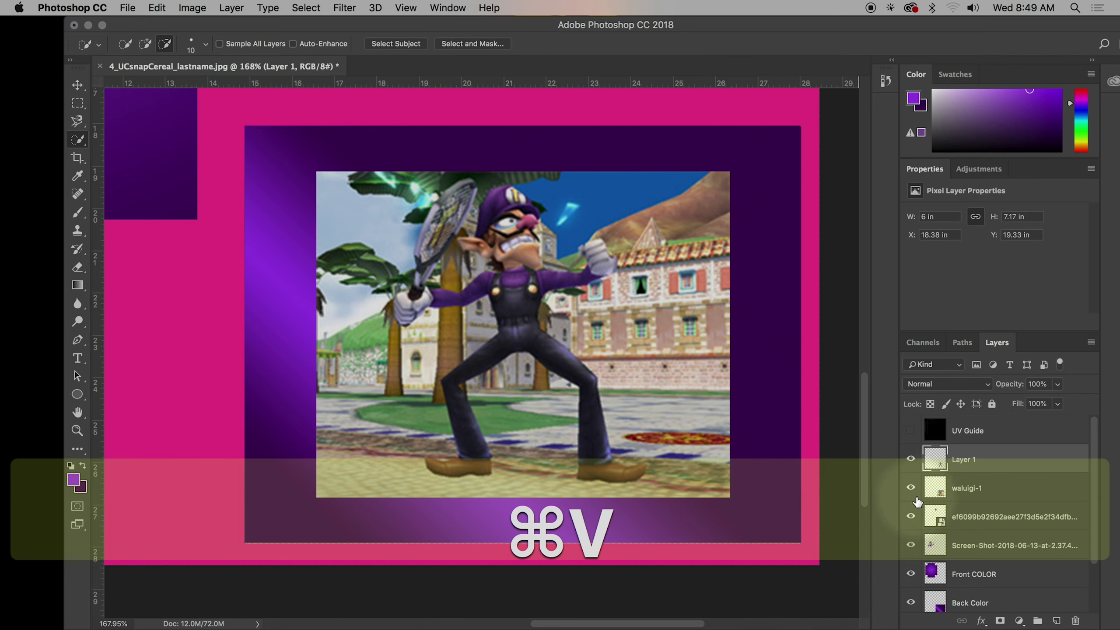
left_click(910, 487)
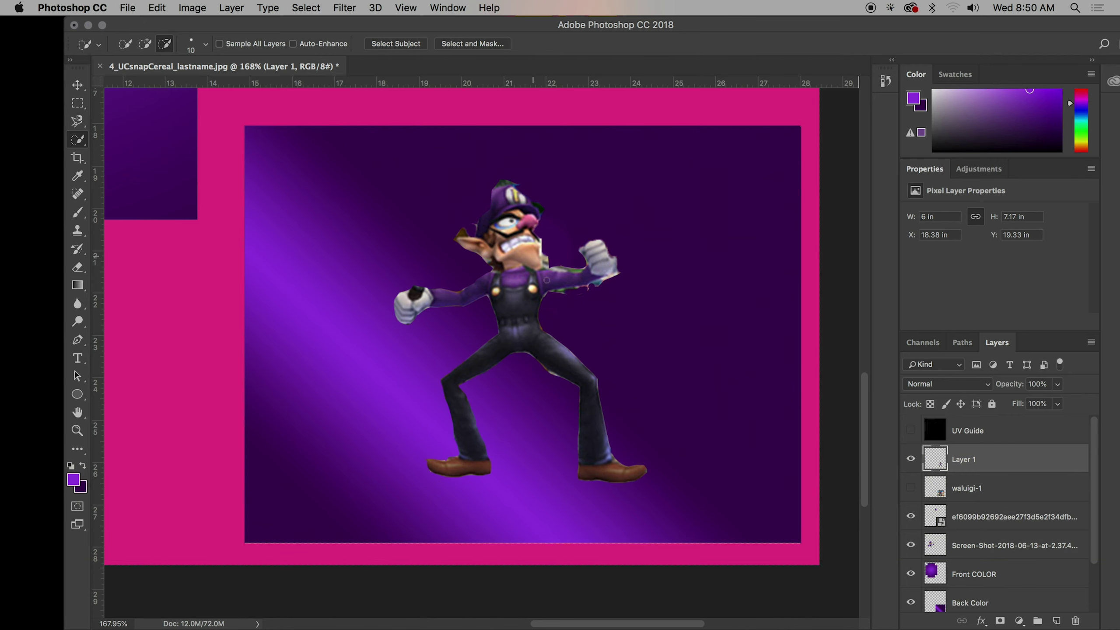
key("super+z")
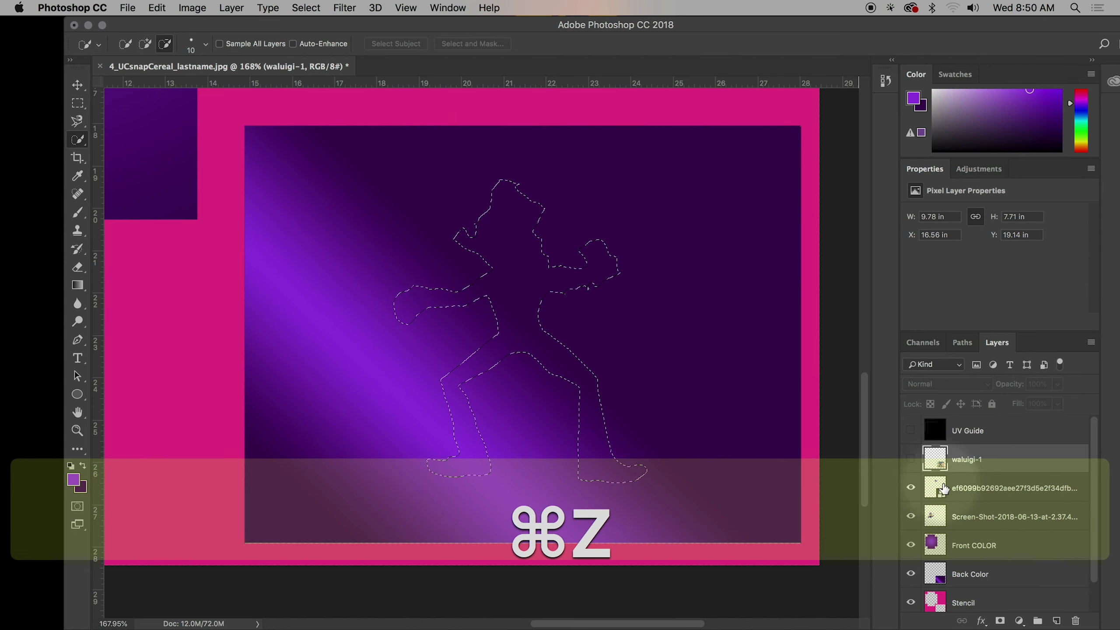
left_click(911, 459)
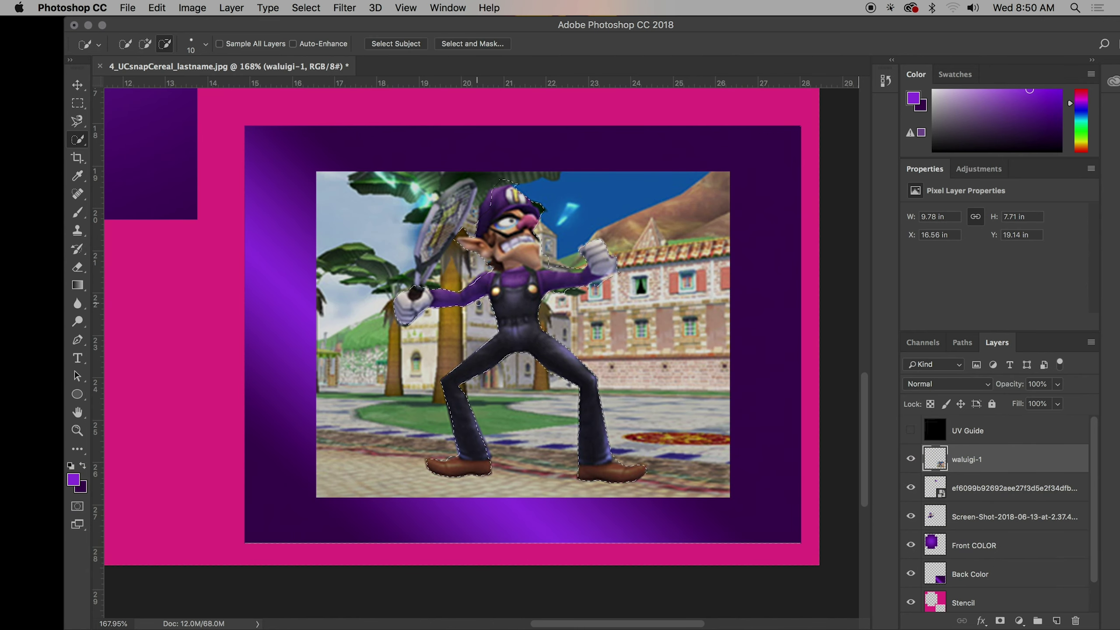
Invert the selection, delete the picture's background from the waluigi-1 layer, and clear the selection
right_click(509, 302)
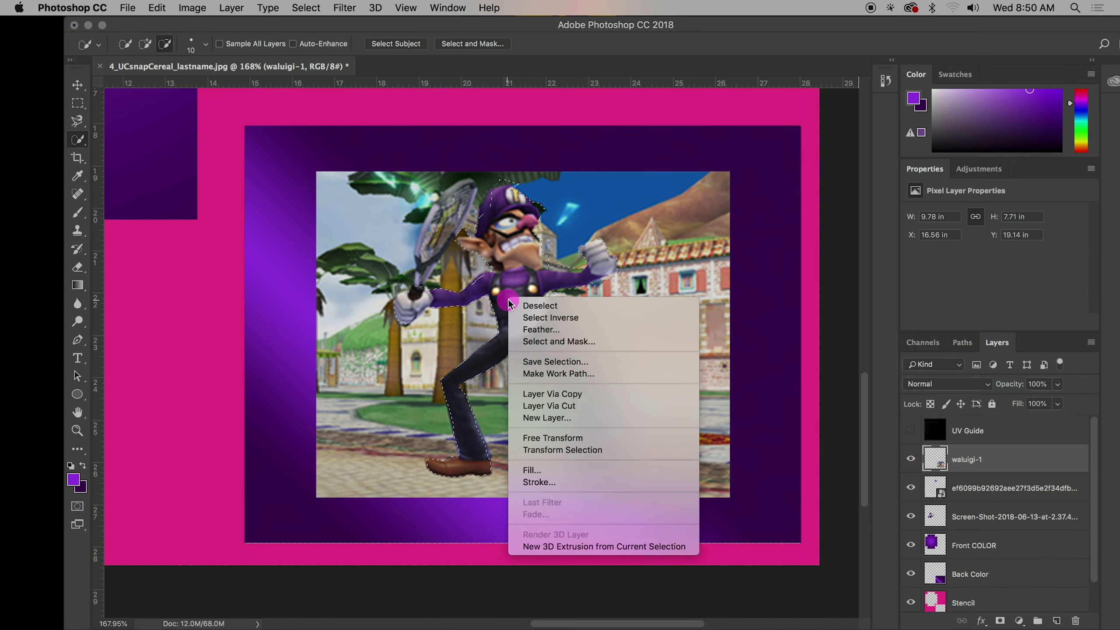
left_click(526, 317)
key("BackSpace")
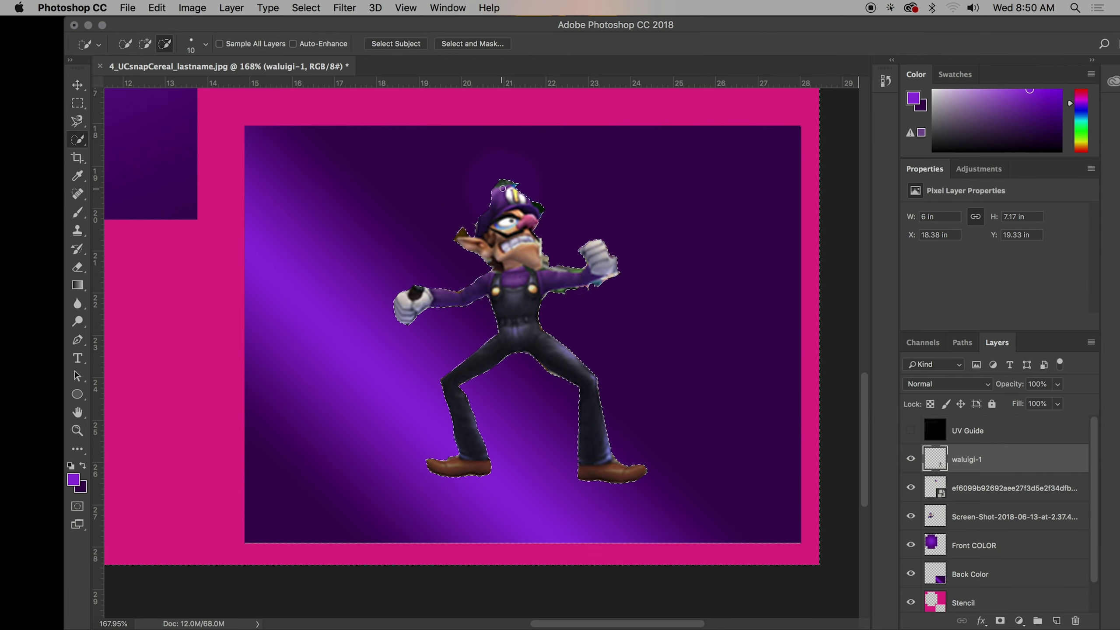
key("super+d")
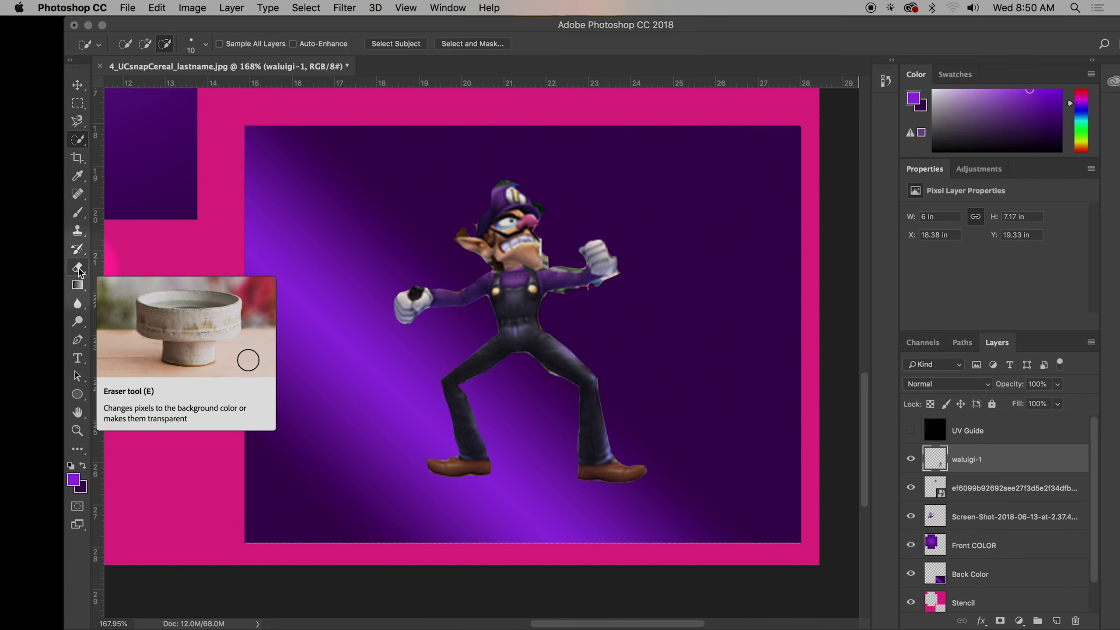
Erase the leftover background fringes around the figure's hat, ear, raised fist and arm with the 25 px Eraser
left_click(77, 268)
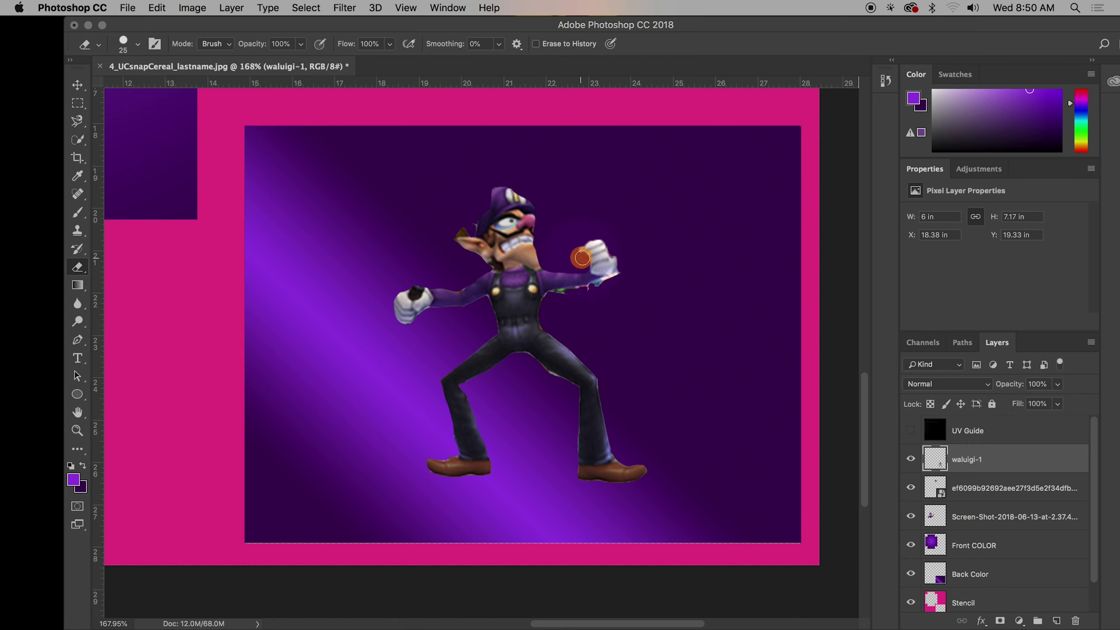
left_click_drag(582, 258, 621, 256)
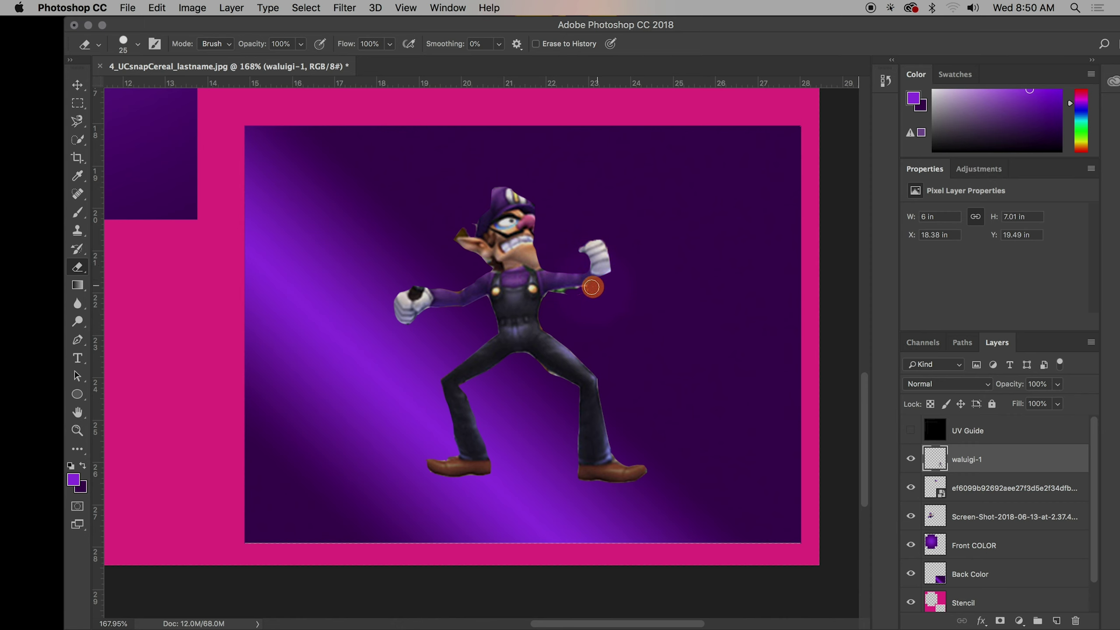
left_click(432, 233)
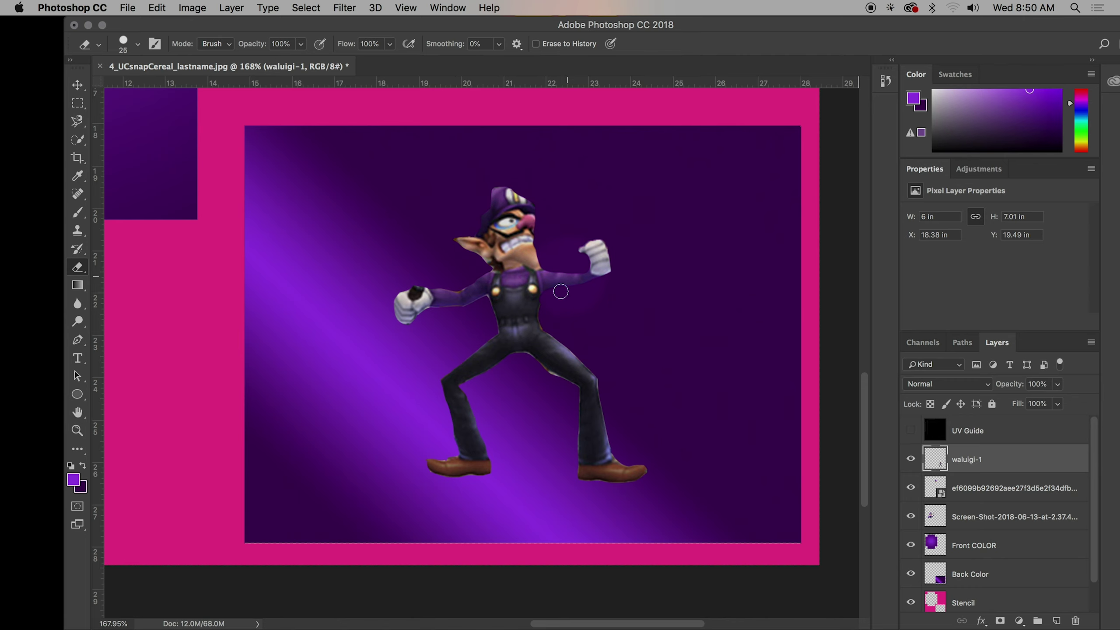
Switch to Maya to view the cereal box model and its UV layout
scroll(521, 285, "up", 2)
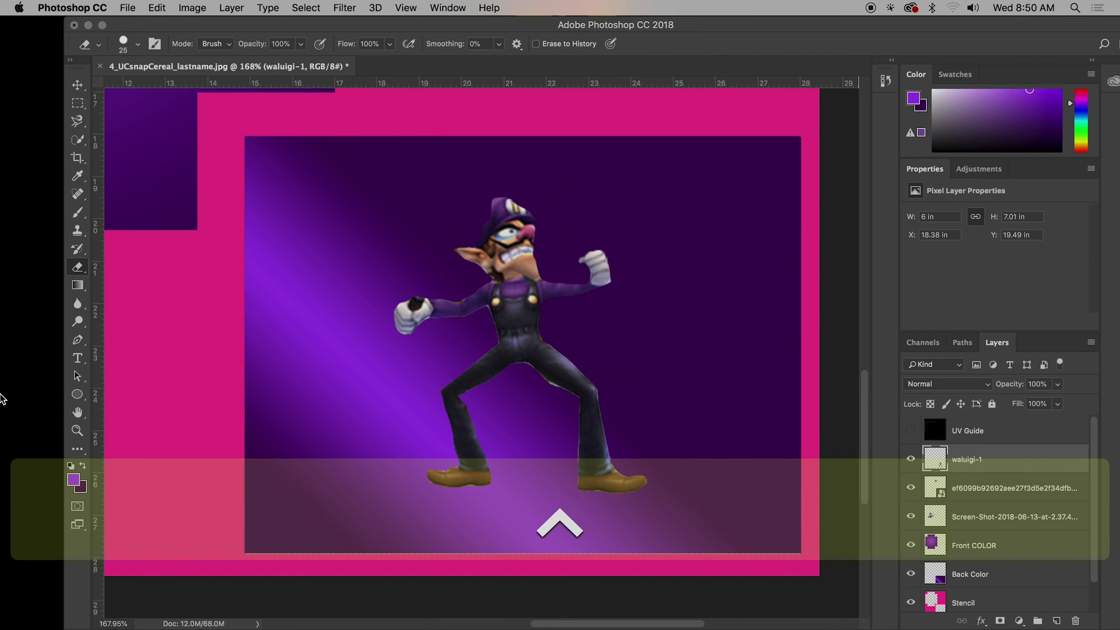
mouse_move(12, 216)
left_click(44, 164)
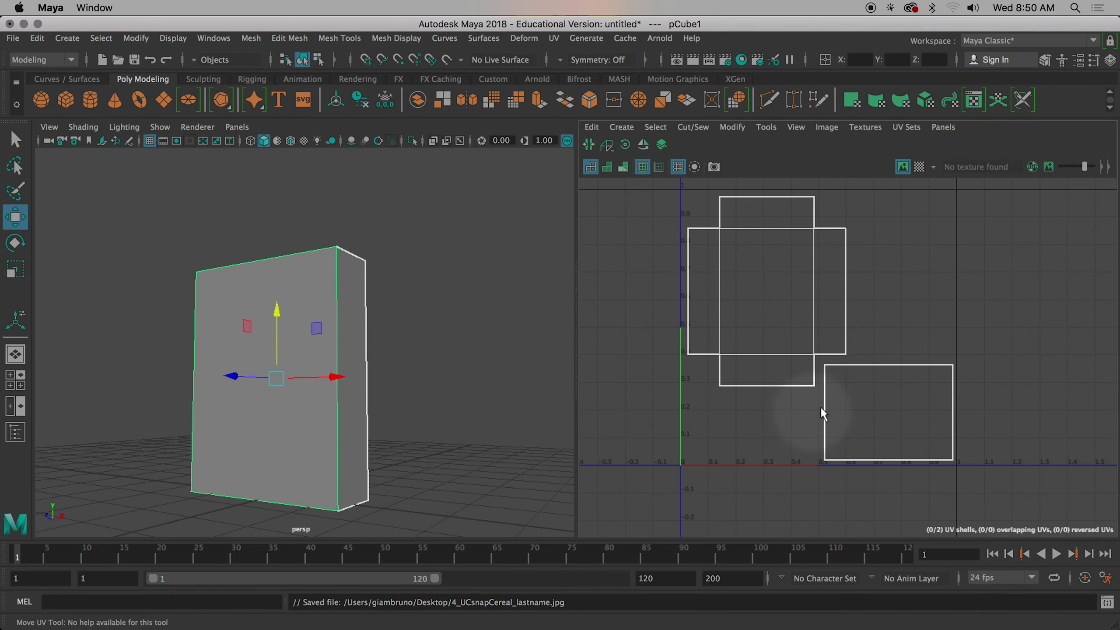
Select the left border edge of the back panel's UV shell and examine which edge of the box it matches
right_click(868, 401)
left_click(825, 380)
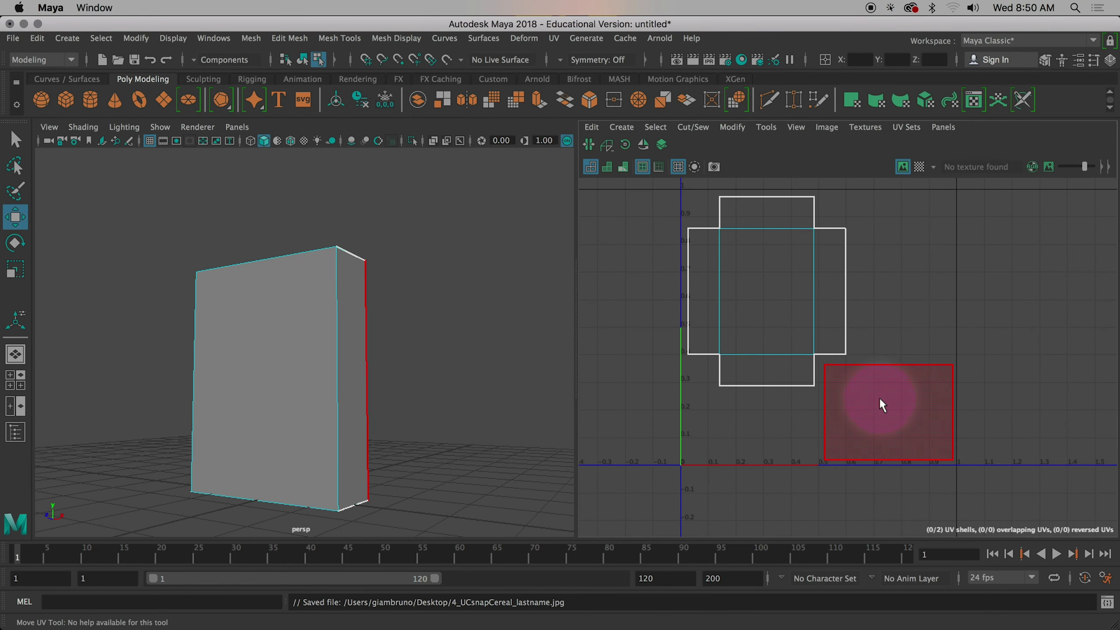
left_click(855, 415)
right_click(855, 415)
left_click(849, 373)
left_click(825, 410)
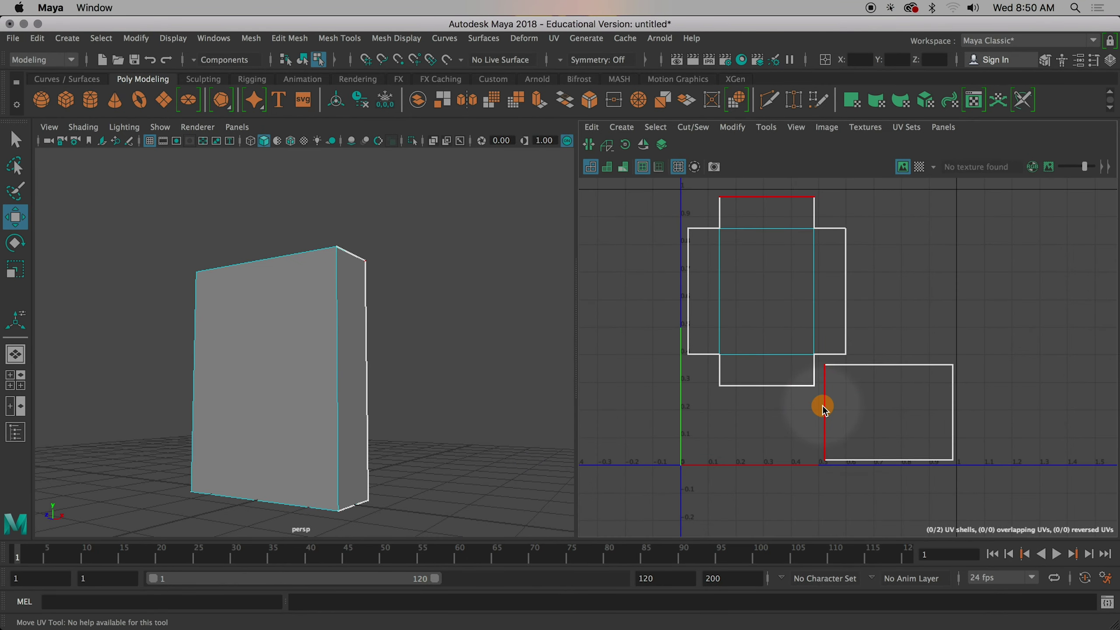
left_click_drag(460, 413, 757, 446)
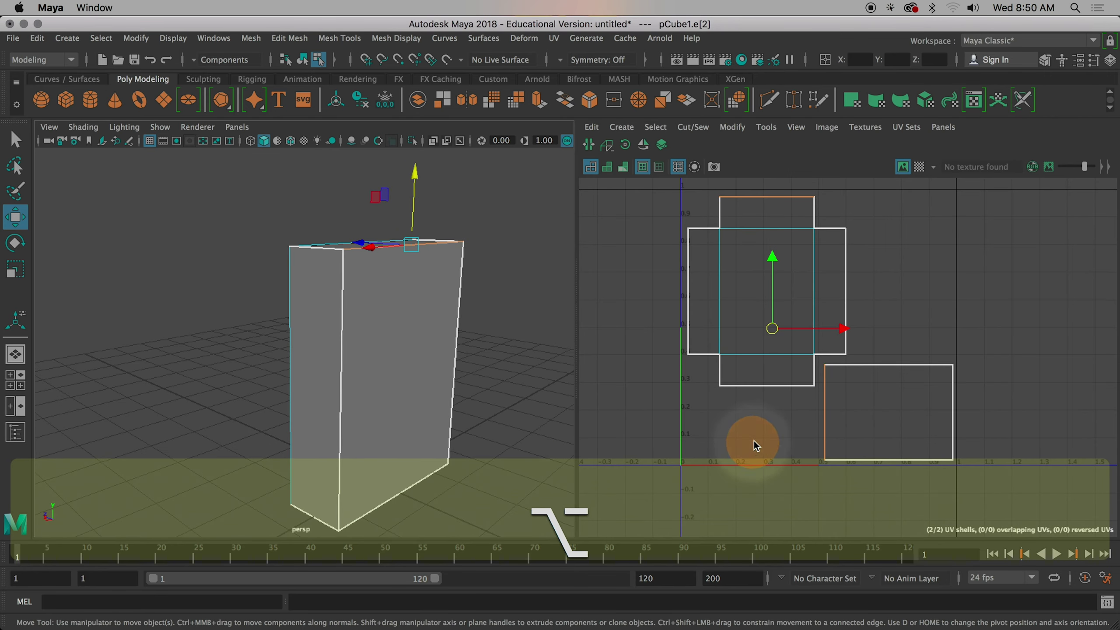
Rotate the back panel's UV shell 90° twice and select its right border edge to check which box edge it matches
right_click(875, 411)
left_click(821, 392)
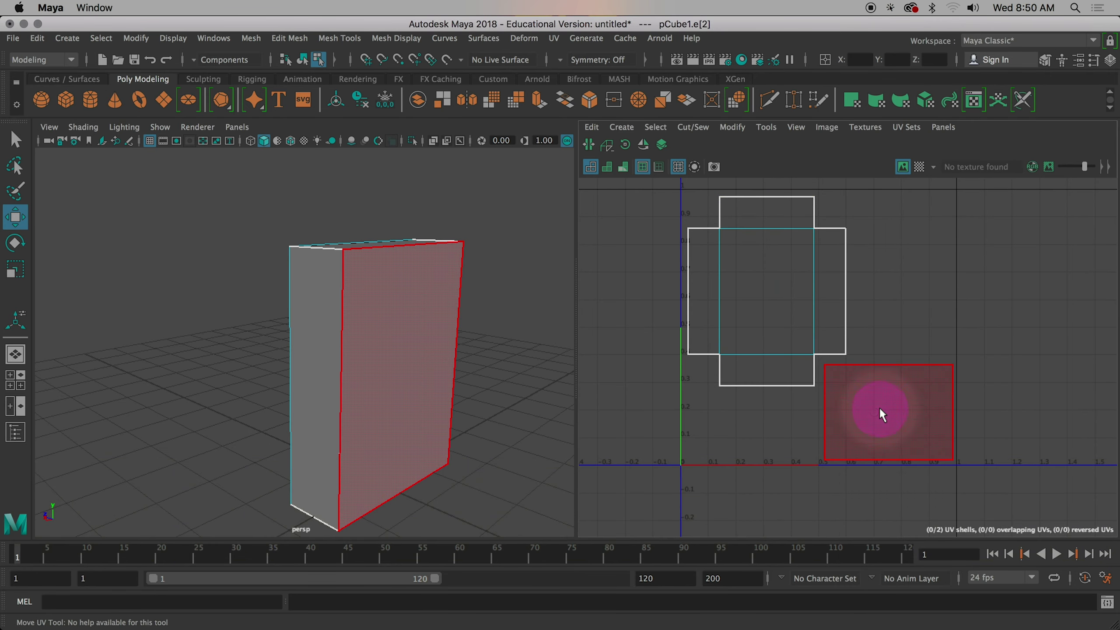
left_click(882, 415)
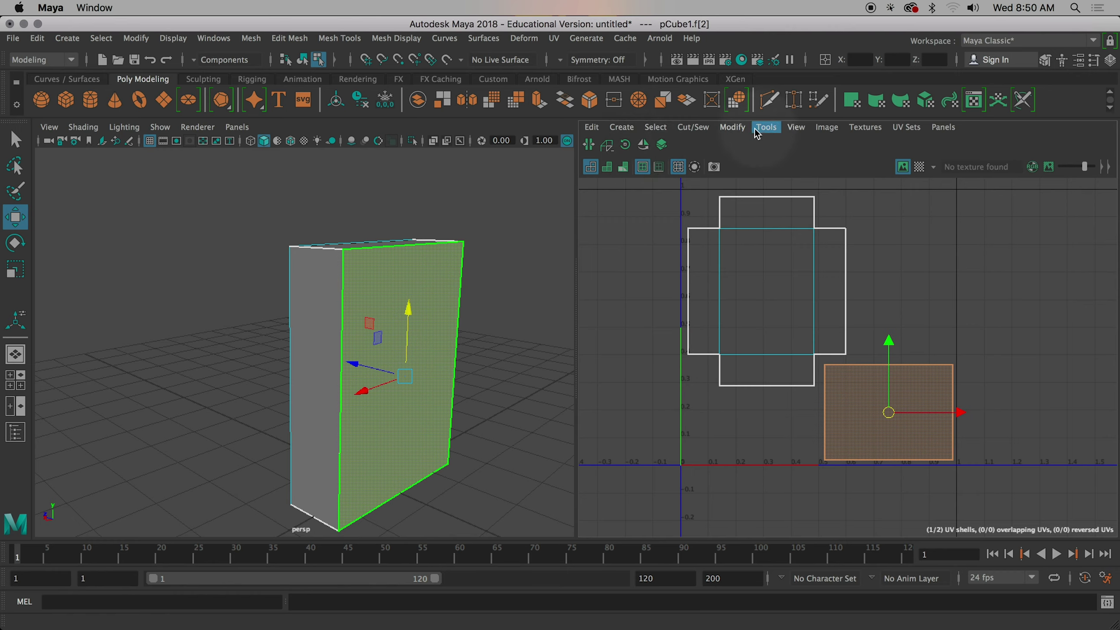
left_click(732, 127)
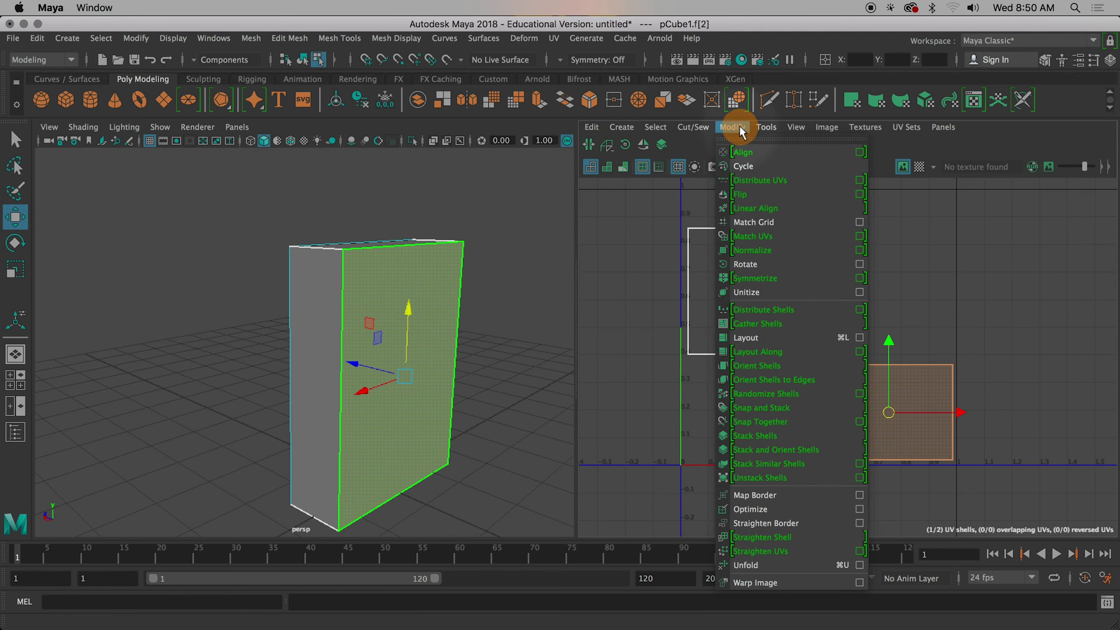
left_click(742, 265)
key("g")
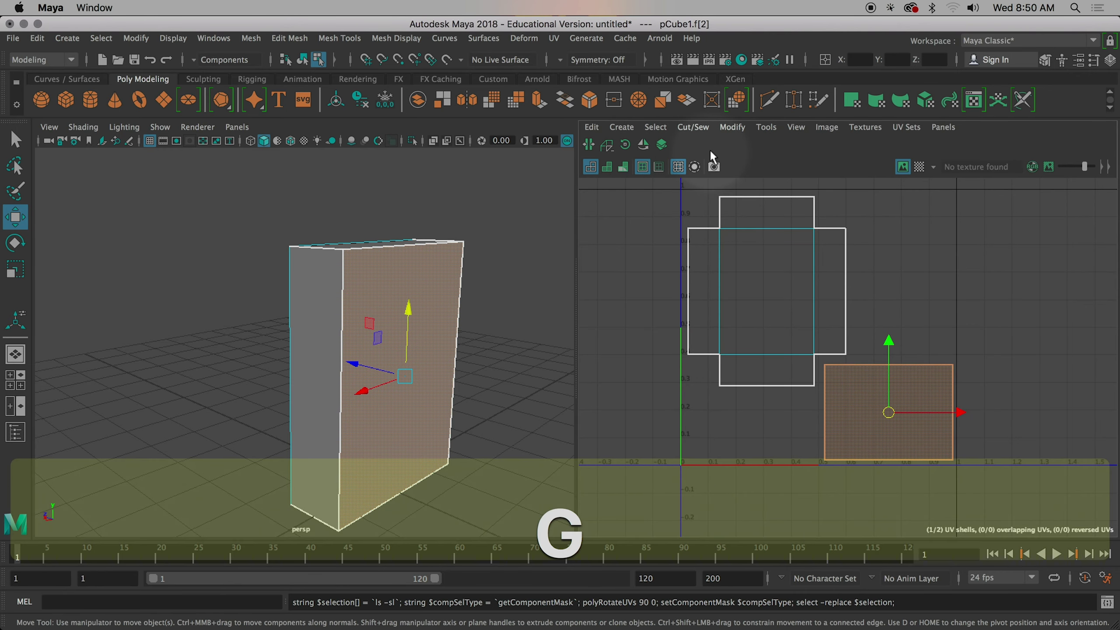
right_click(919, 383)
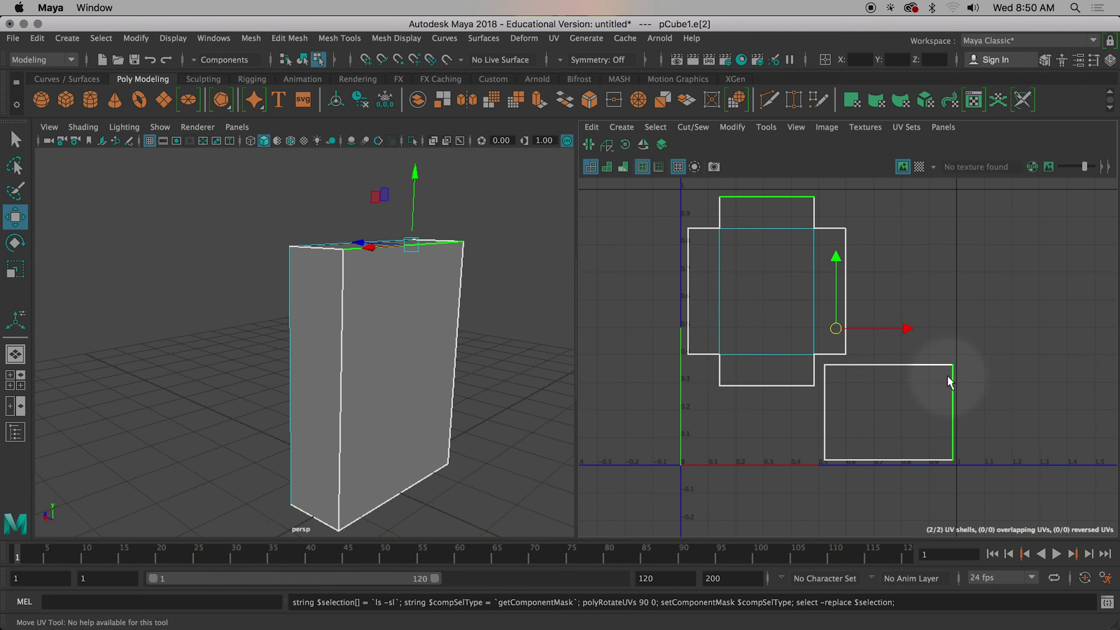
left_click(948, 378)
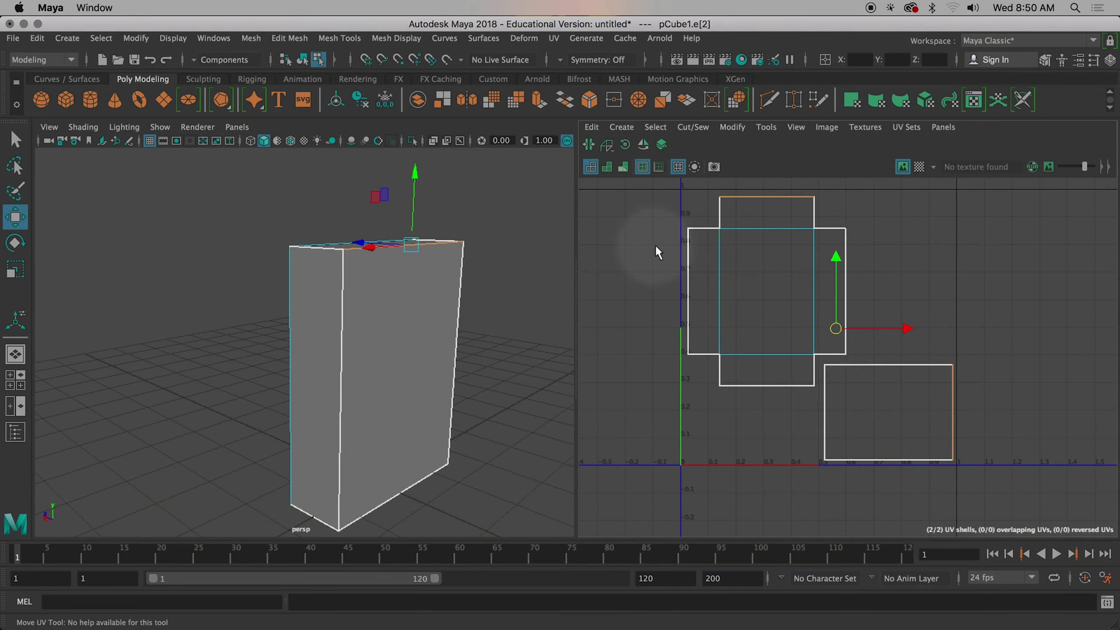
Switch to Photoshop and rotate the Waluigi figure on the waluigi-1 layer 90° clockwise
left_click_drag(601, 28, 456, 428)
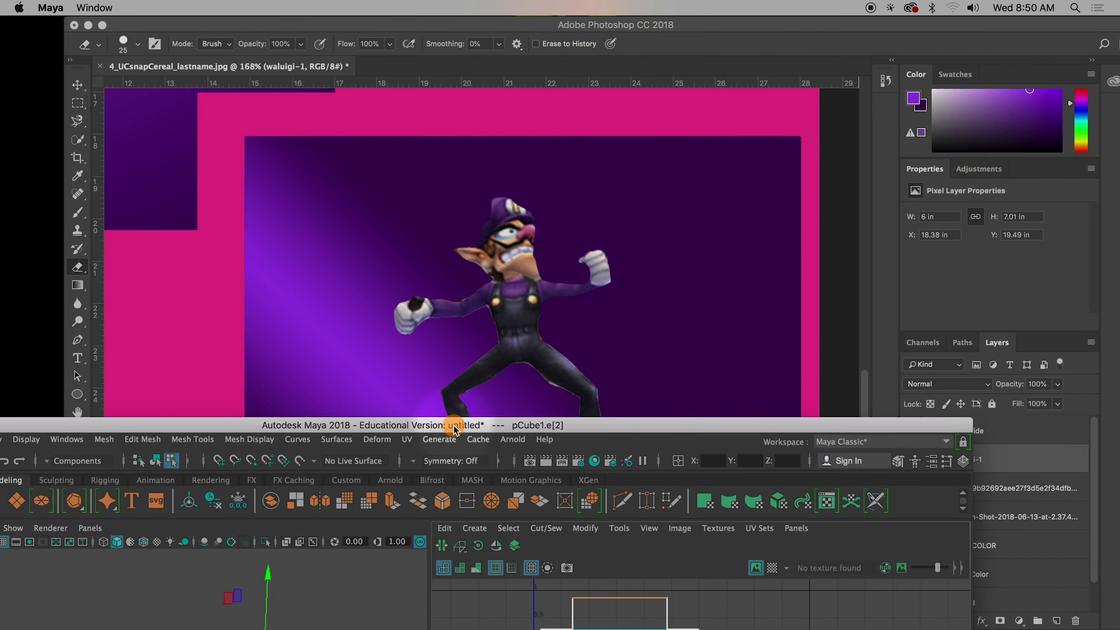
left_click(683, 23)
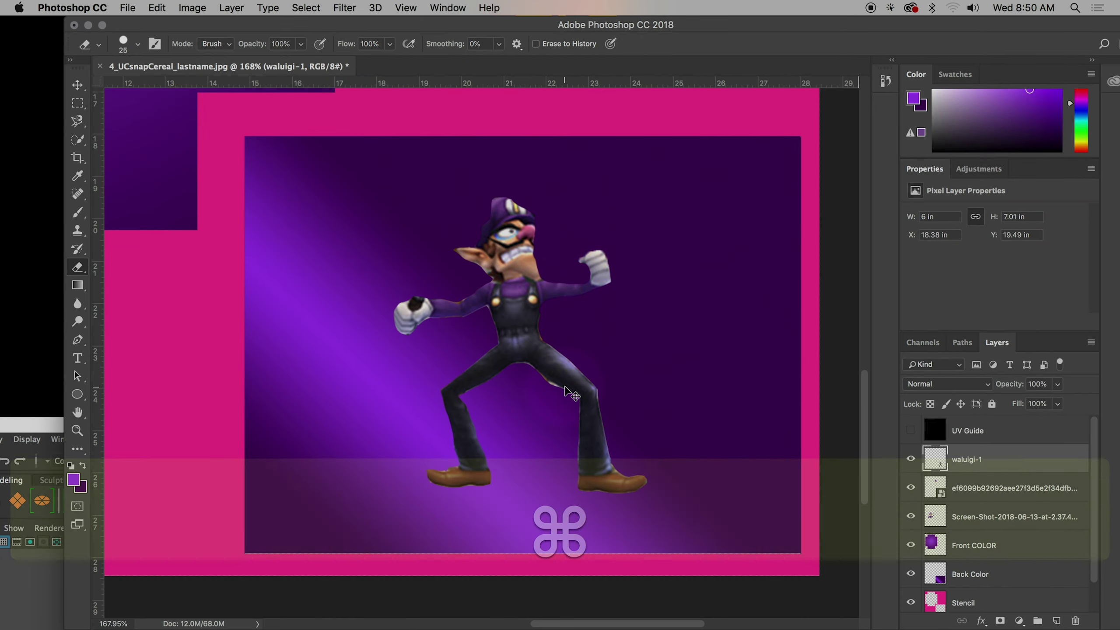
key("super+t")
mouse_move(549, 176)
left_mouse_down()
mouse_move(653, 243)
mouse_move(723, 323)
mouse_move(720, 385)
mouse_move(714, 326)
mouse_move(718, 363)
left_mouse_up()
key("Return")
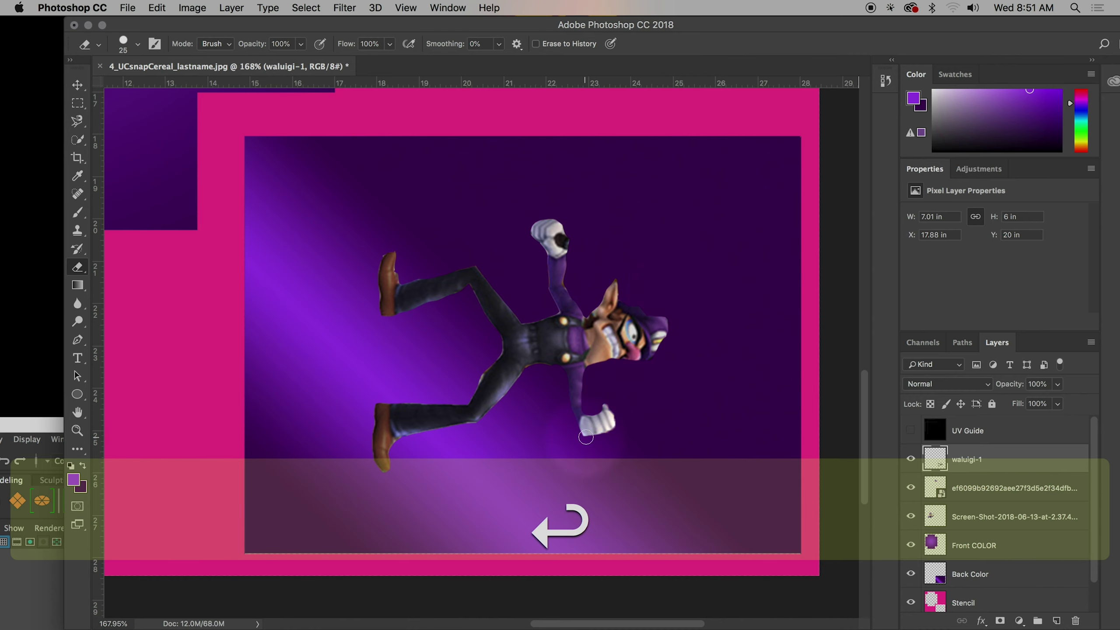
key("super+t")
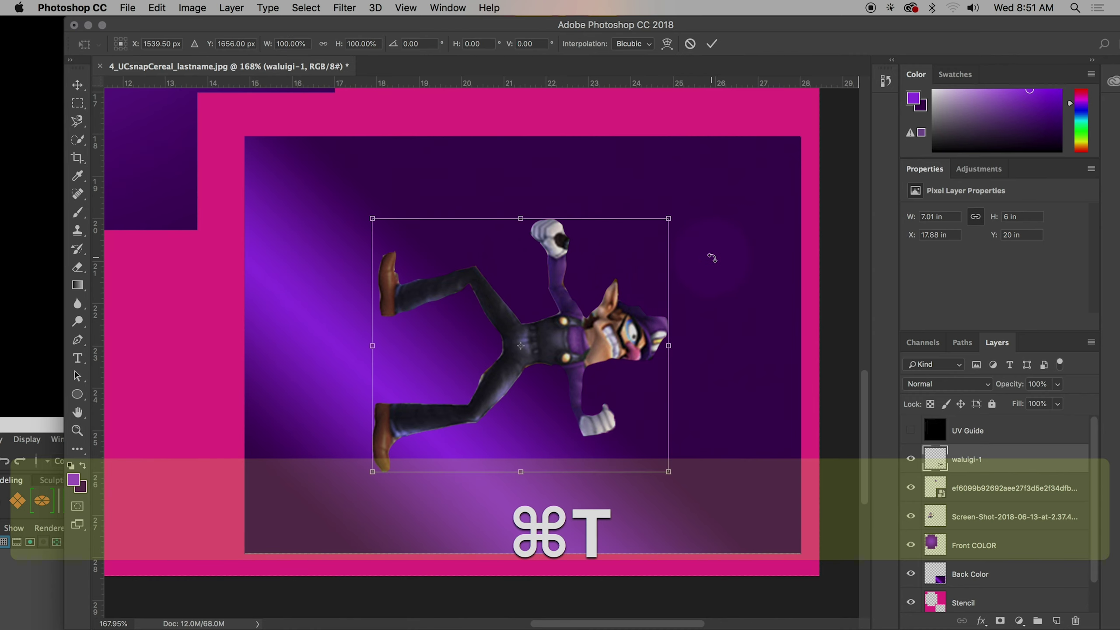
left_click_drag(712, 258, 700, 280)
key("super+z")
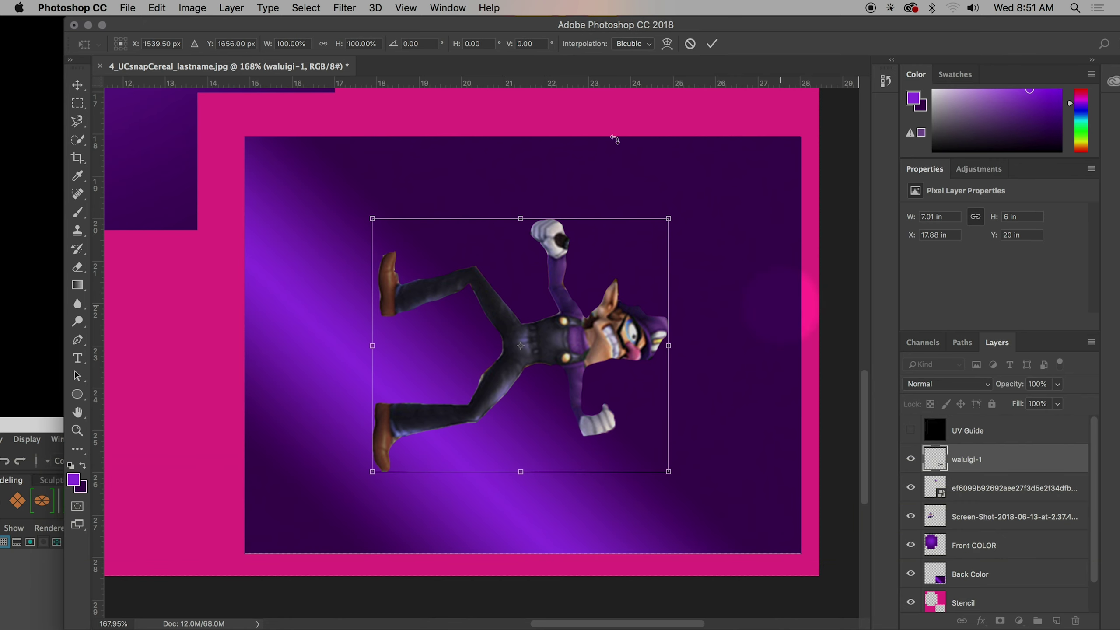
left_click(909, 430)
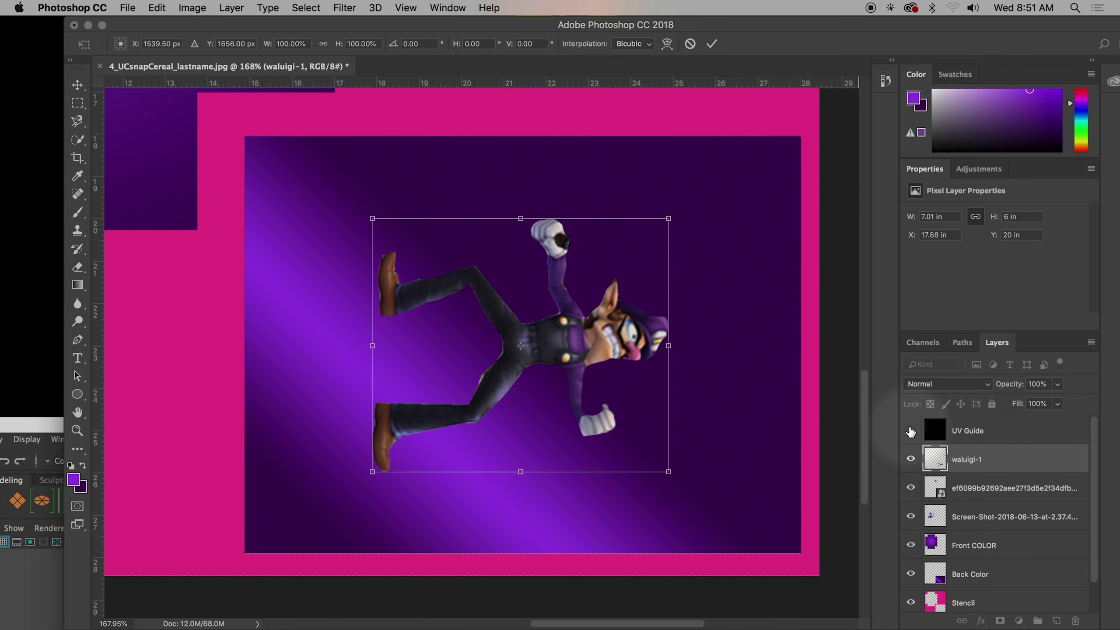
key("Return")
Show the UV Guide layer over the artwork and fit the whole texture in view
left_click(910, 431)
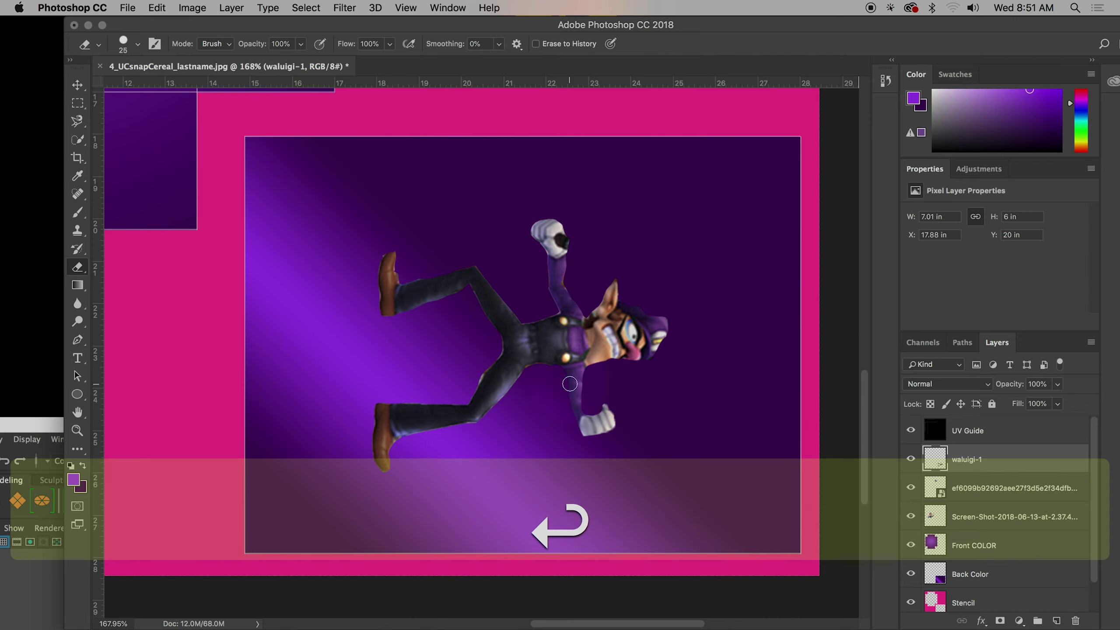
scroll(569, 383, "down", 6, "alt")
key("space")
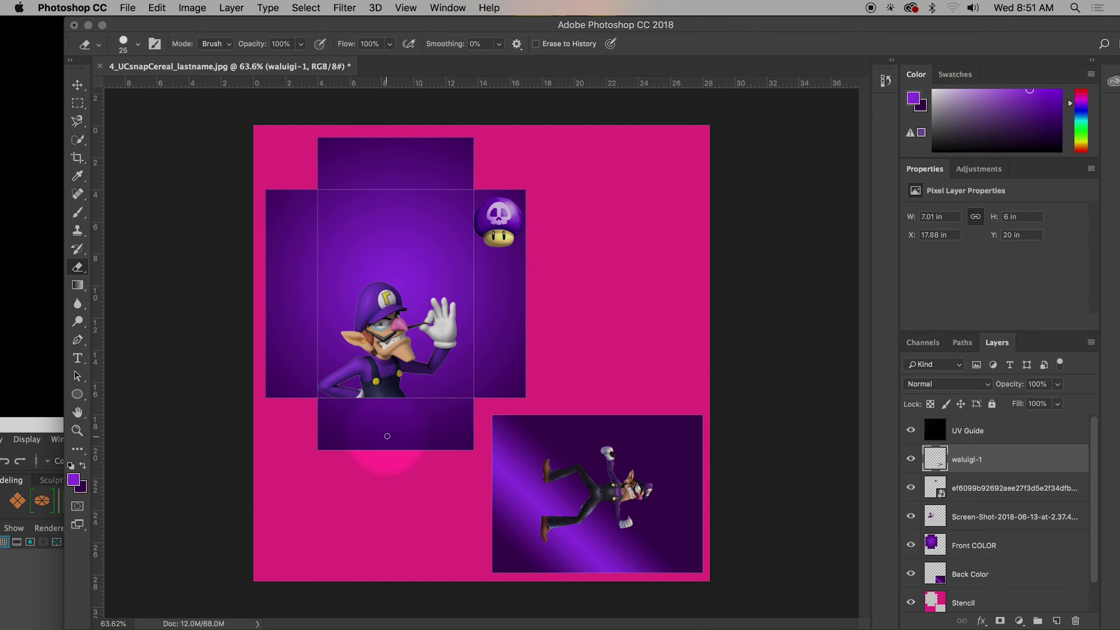
Duplicate the skull mushroom's layer, keeping the default copy name
left_click_drag(856, 24, 642, 4)
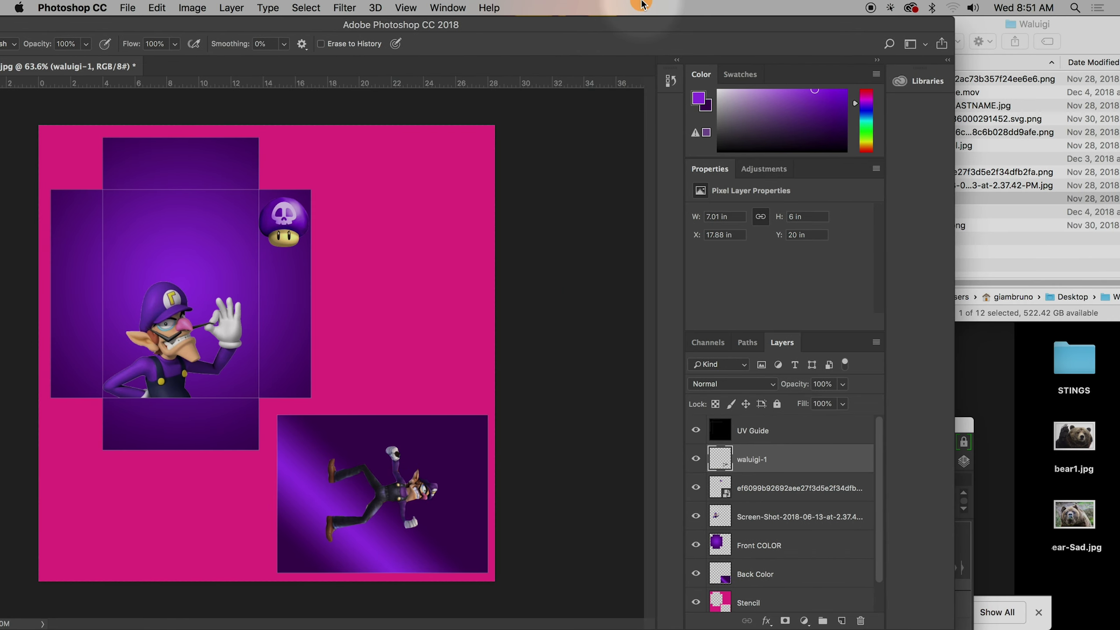
left_click(1011, 274)
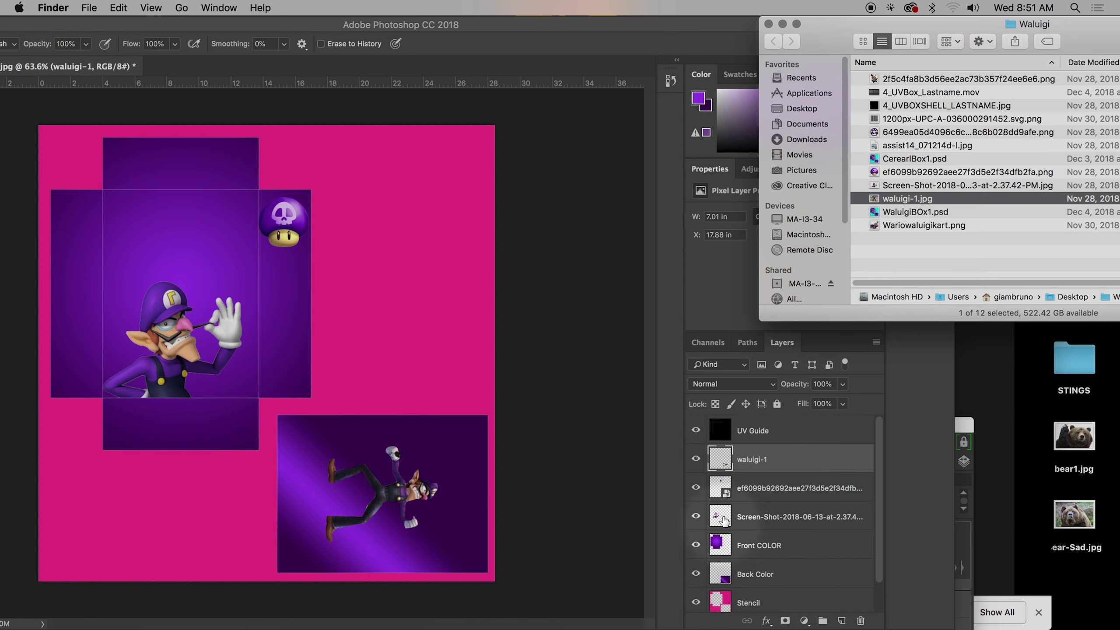
left_click(746, 489)
right_click(749, 492)
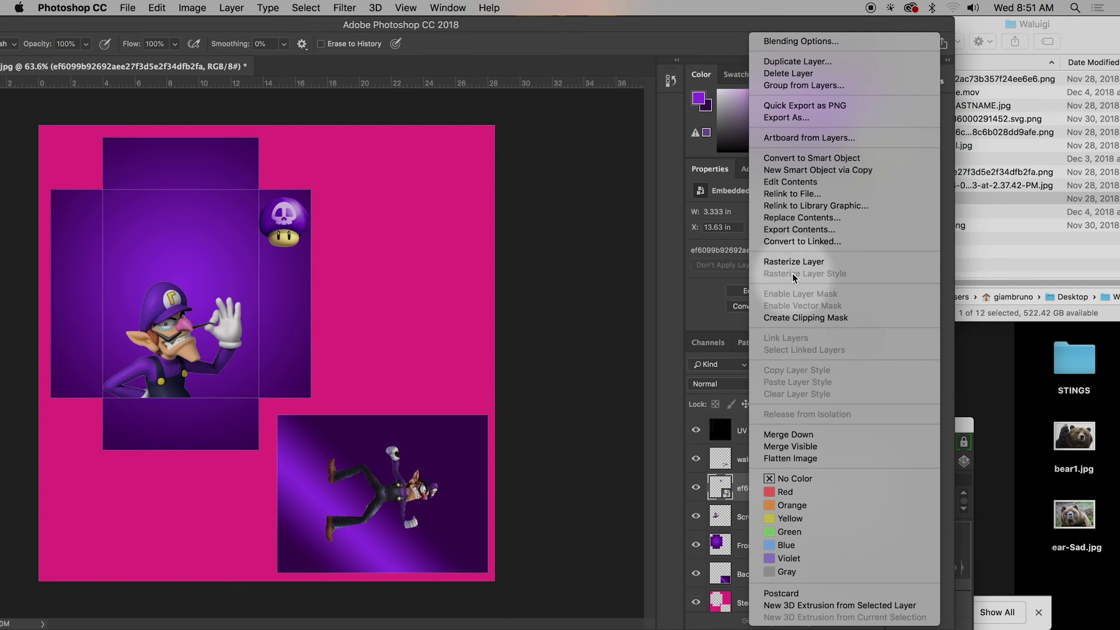
left_click(798, 61)
left_click(687, 259)
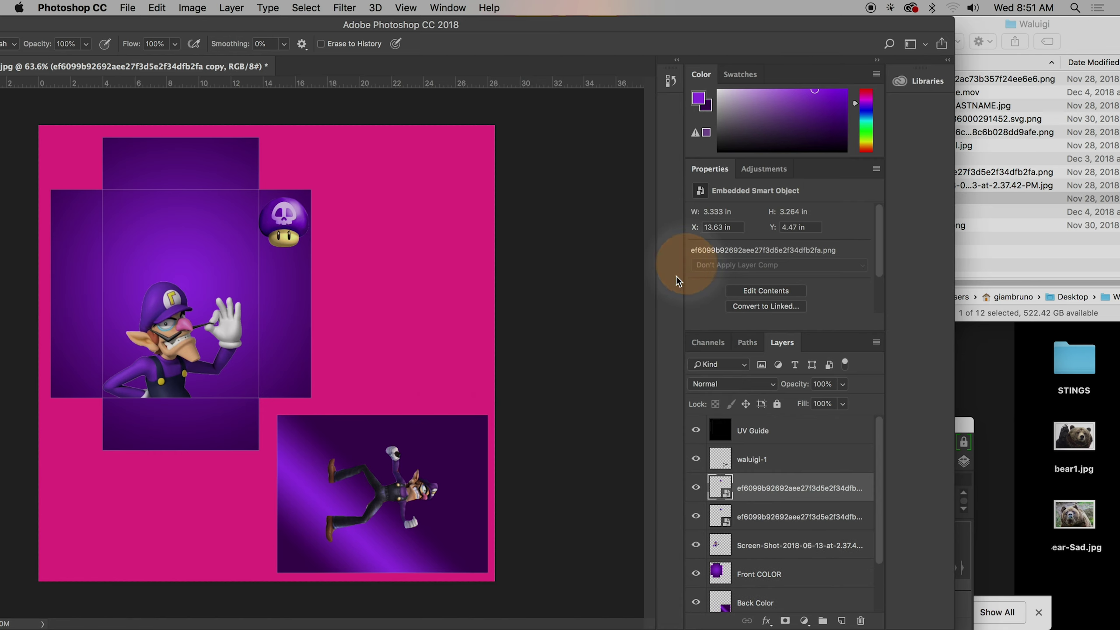
Try to move the mushroom copy onto the box's left side panel, and undo the move
left_click_drag(311, 25, 641, 4)
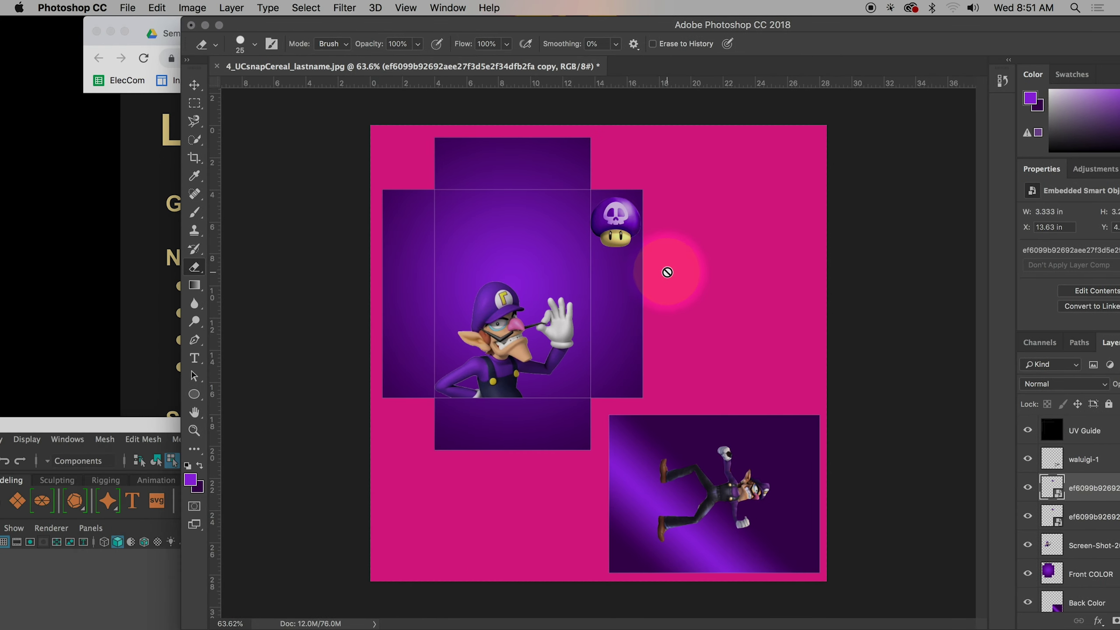
left_click(194, 85)
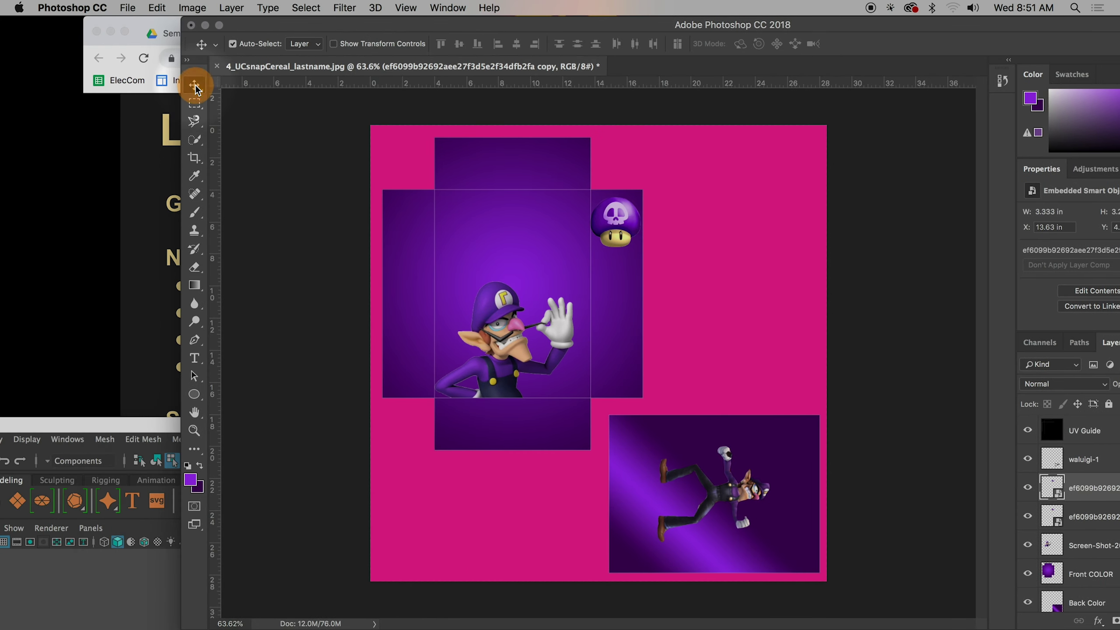
left_click_drag(619, 227, 413, 226)
left_click(458, 504)
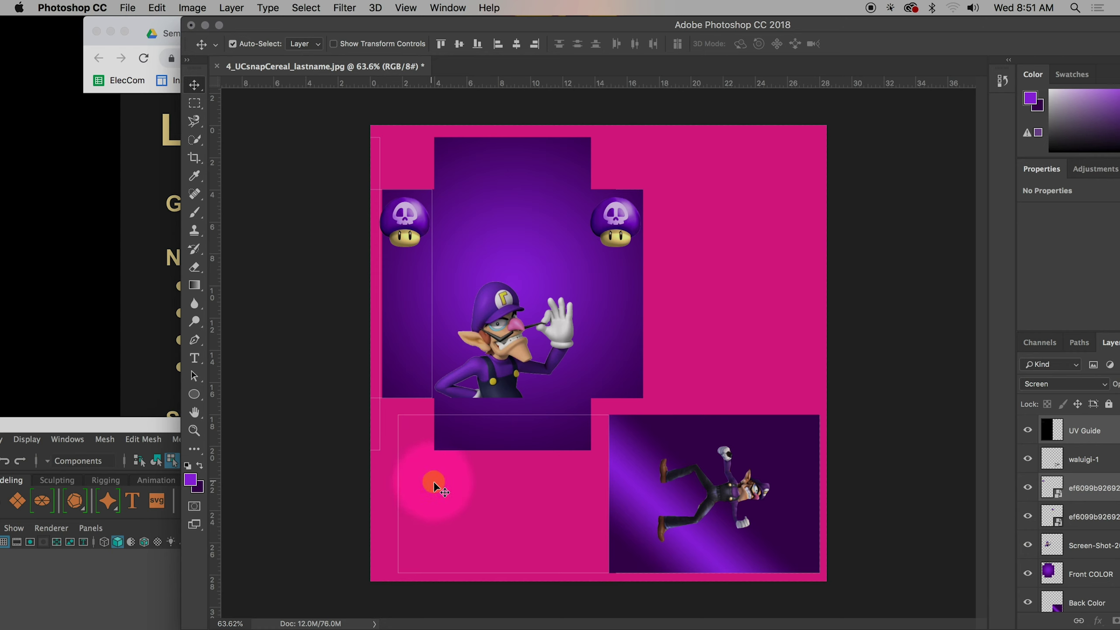
mouse_move(434, 483)
left_mouse_down()
mouse_move(571, 489)
mouse_move(426, 487)
mouse_move(425, 475)
mouse_move(431, 483)
left_mouse_up()
key("super+z")
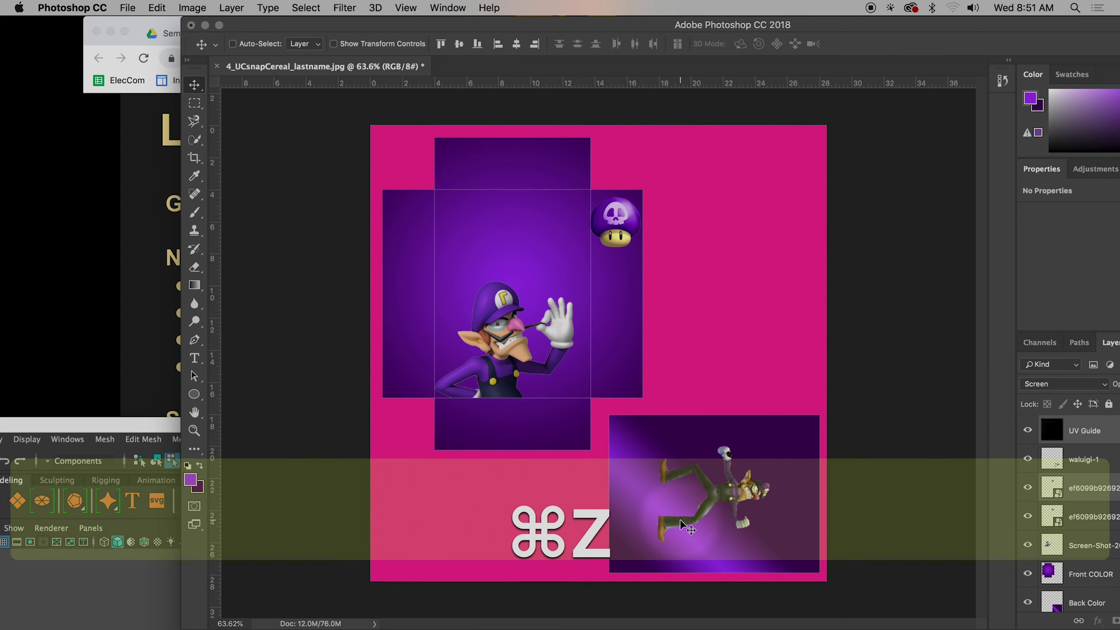
Hide the UV Guide layer and try again to move the mushroom copy onto the left side panel
left_click(1027, 430)
left_click(624, 230, "super")
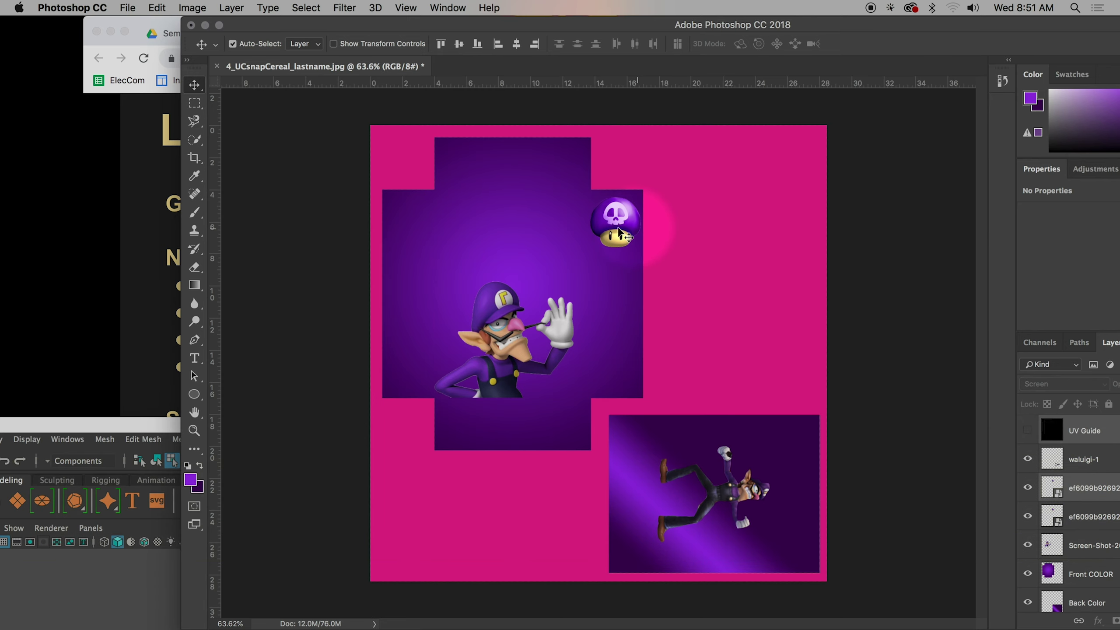
left_click_drag(628, 229, 414, 227)
left_click(573, 387)
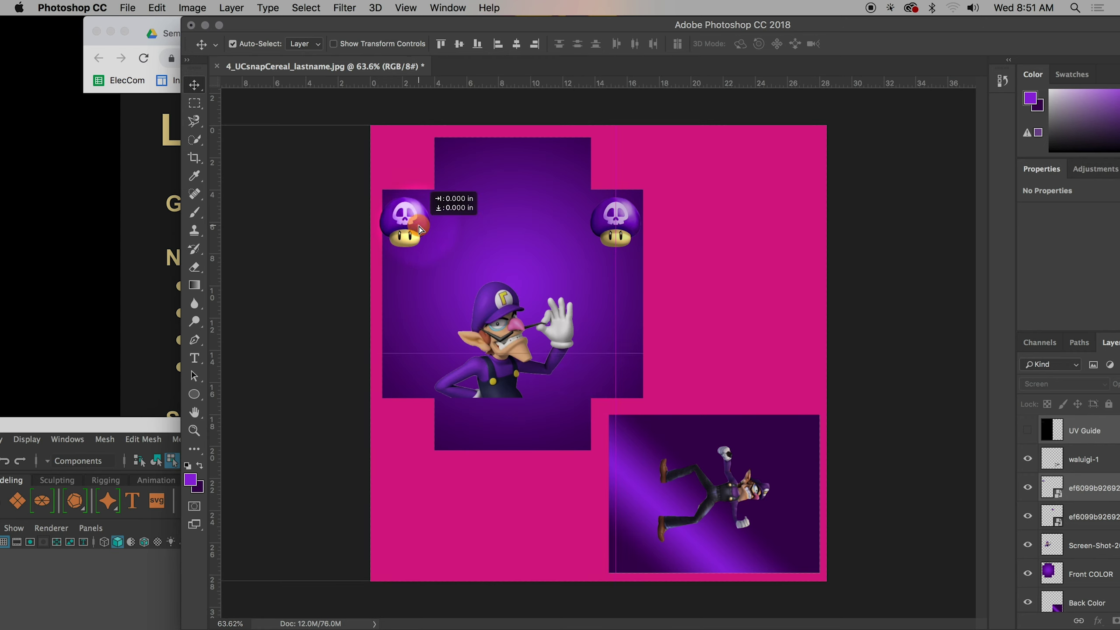
left_click_drag(419, 228, 419, 227)
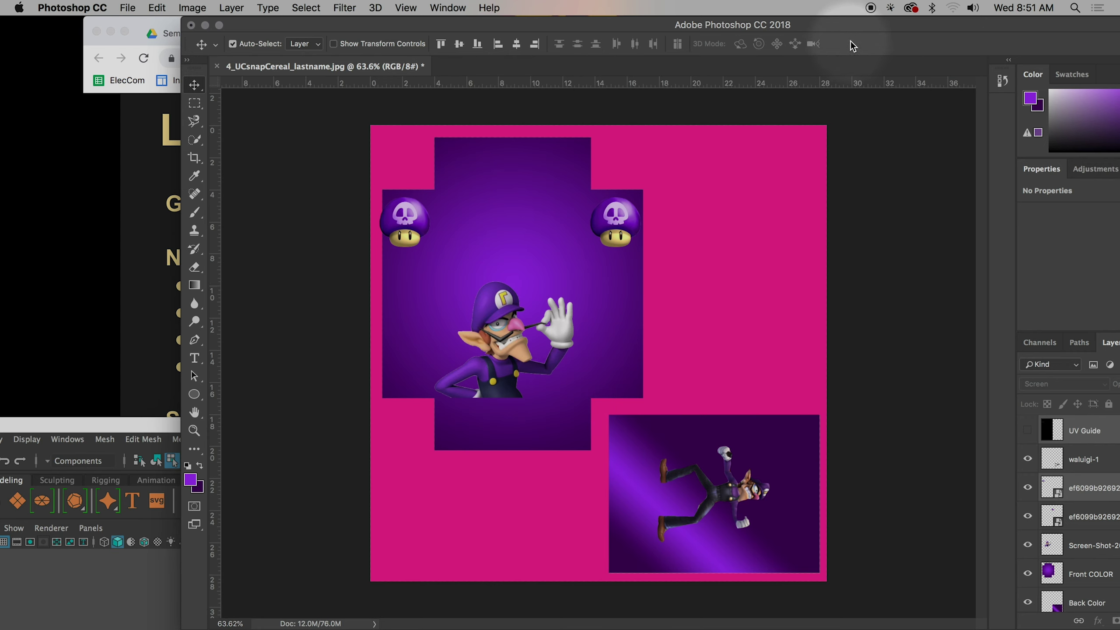
Undo the mushroom copy's move and show the UV Guide layer again
left_click_drag(857, 20, 735, 17)
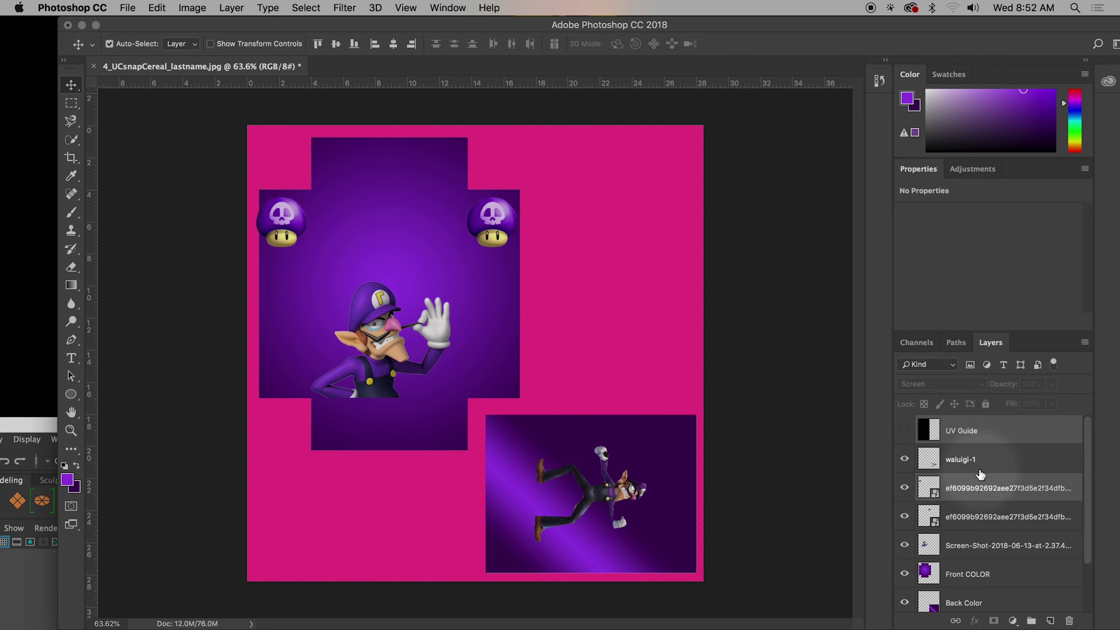
left_click(918, 437)
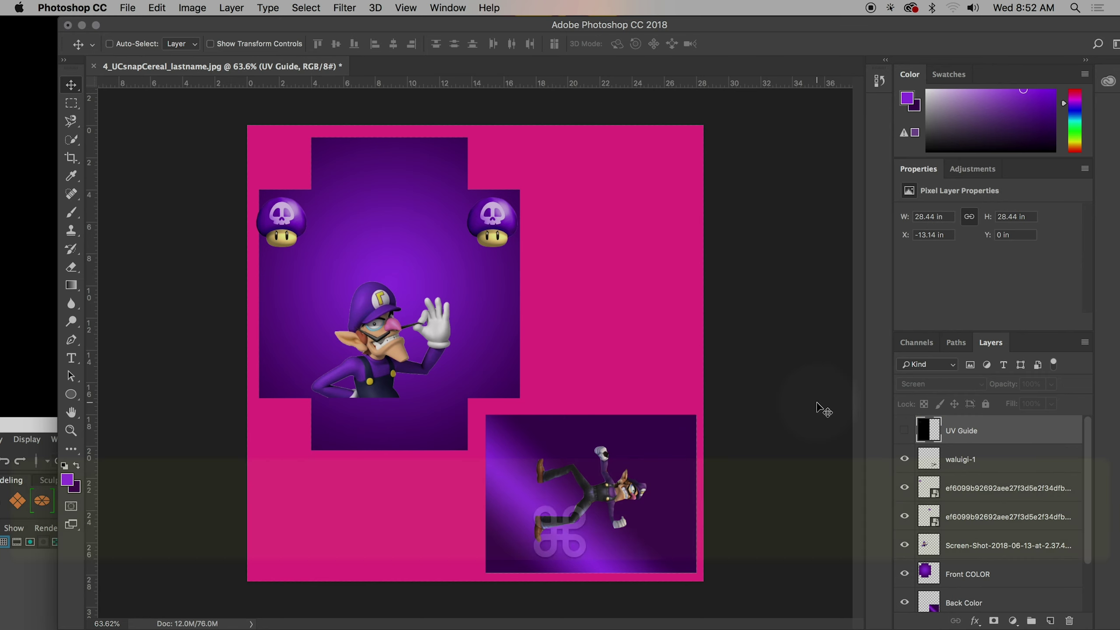
key("super+z")
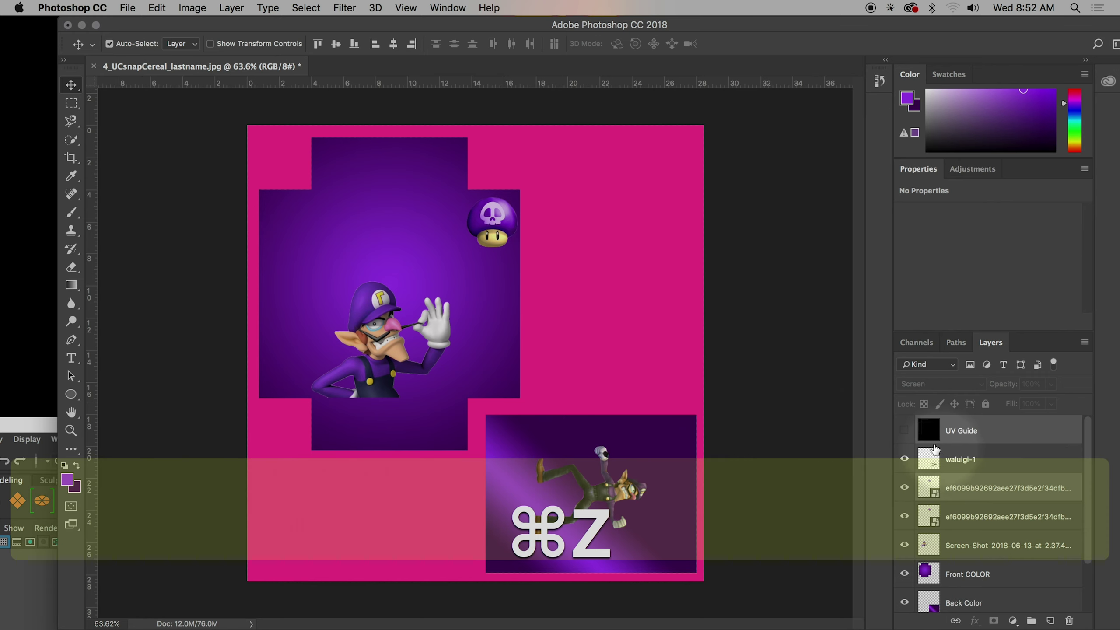
left_click(904, 430)
left_click(640, 382, "super")
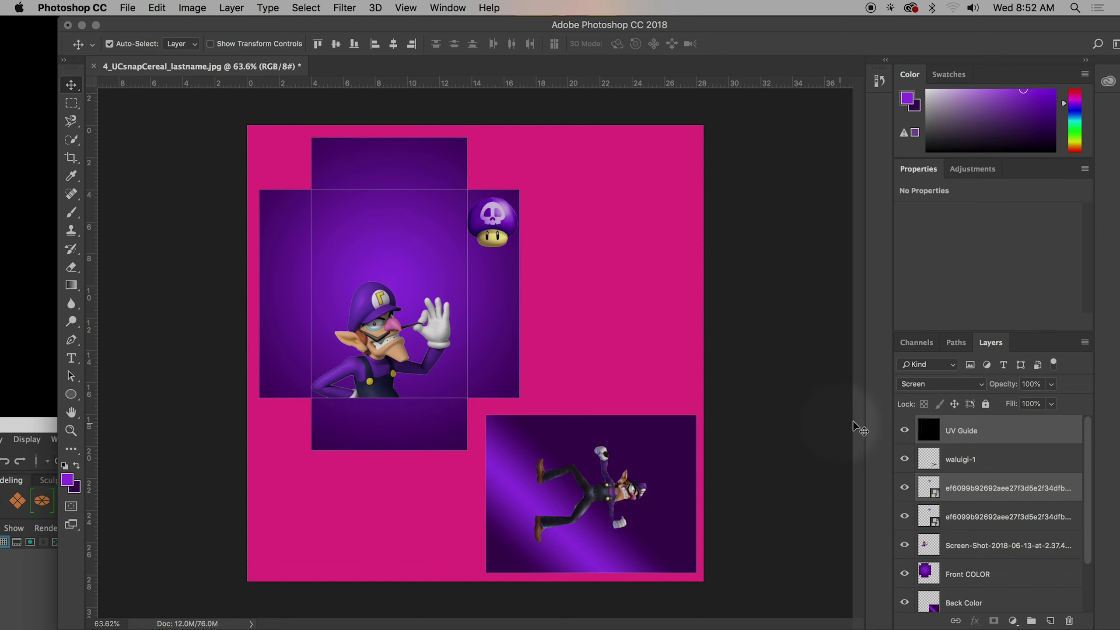
left_click_drag(723, 18, 765, 18)
left_click(662, 314)
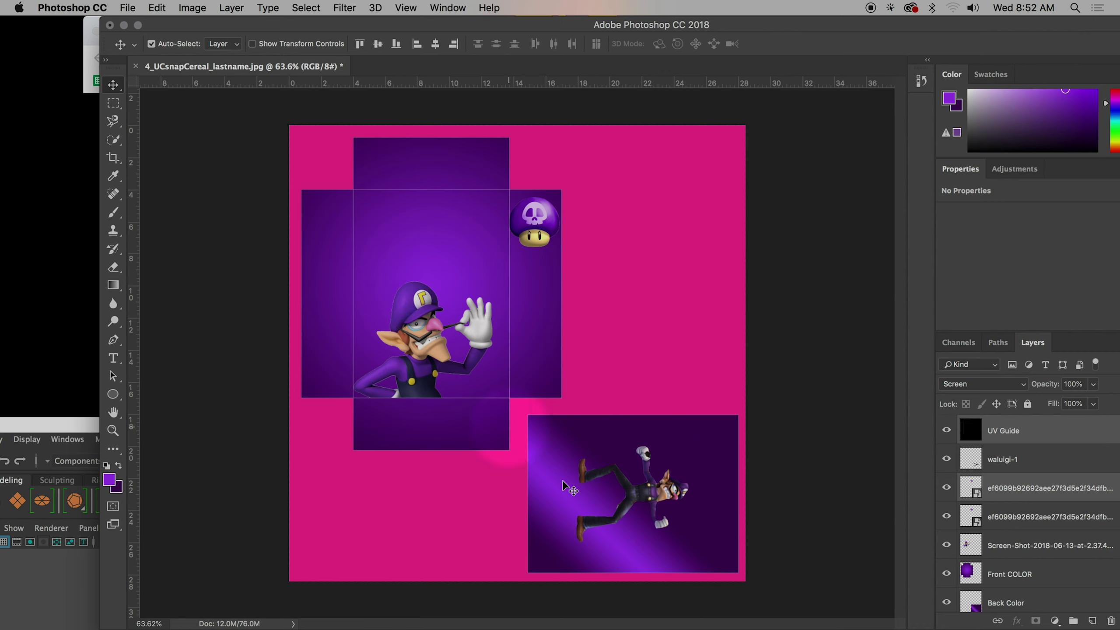
left_click(113, 359)
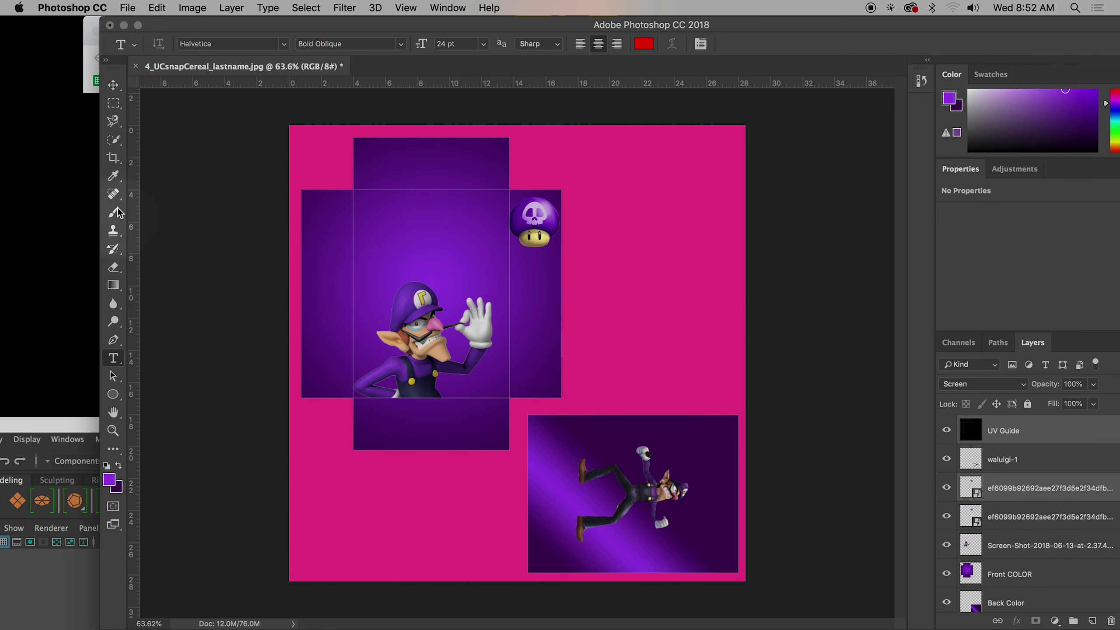
left_click(112, 126)
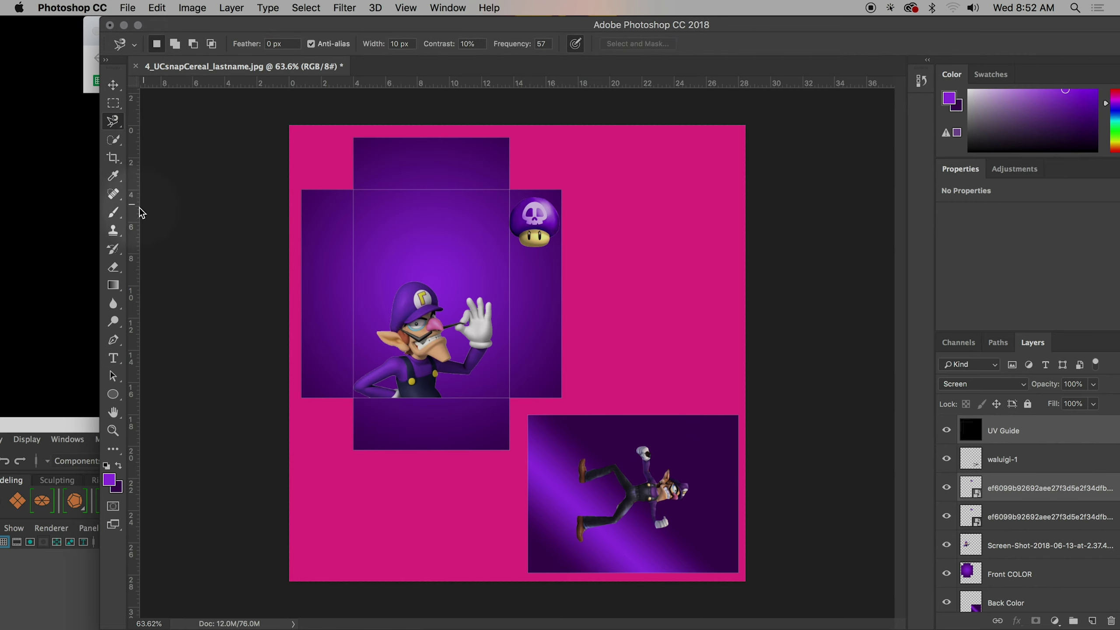
Set up the Type tool with centred alignment and the Rockwell font for the box title
left_click_drag(112, 141, 143, 152)
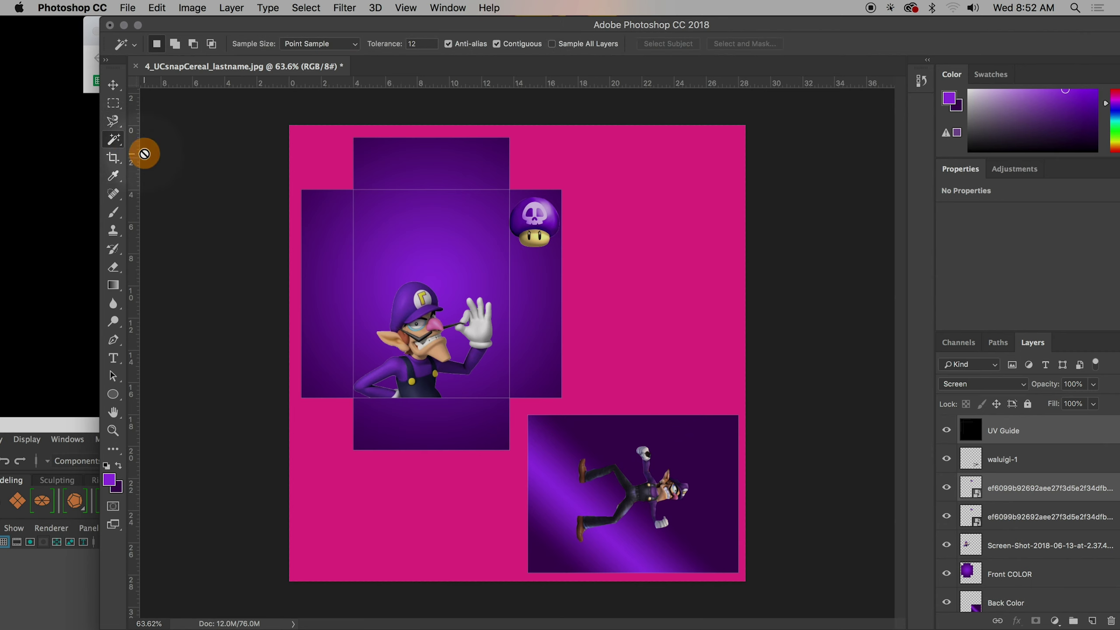
left_click(113, 359)
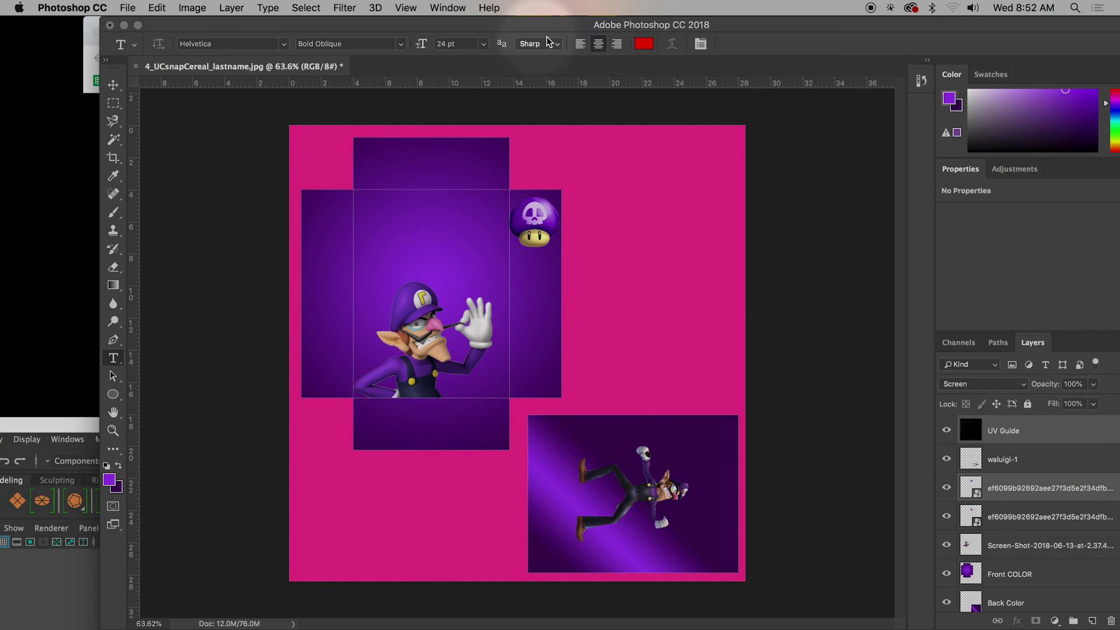
left_click(601, 45)
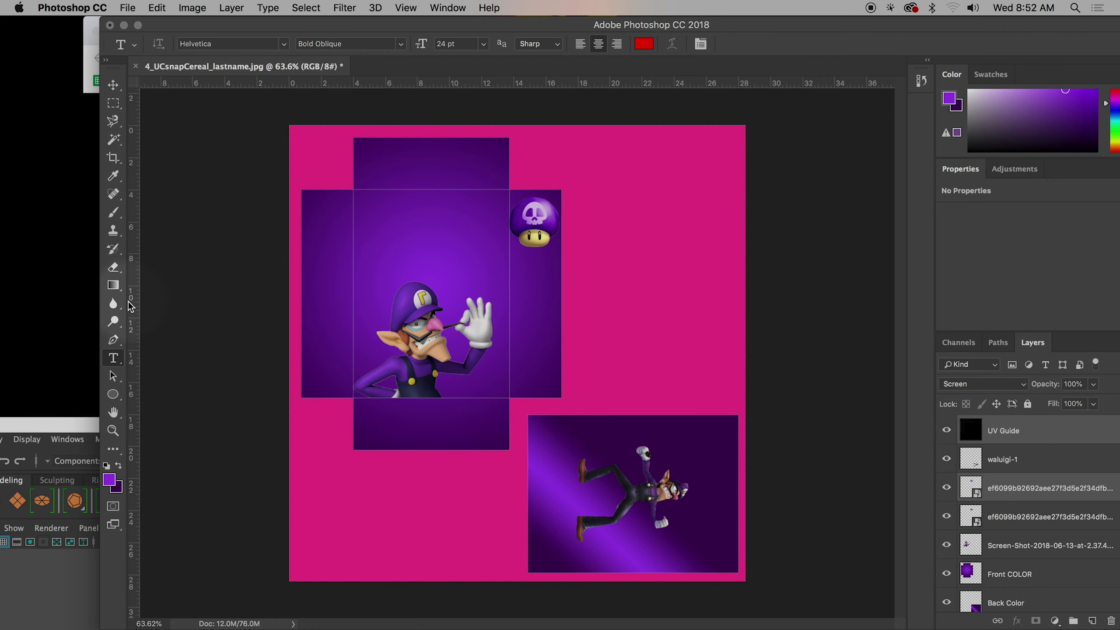
left_click(283, 44)
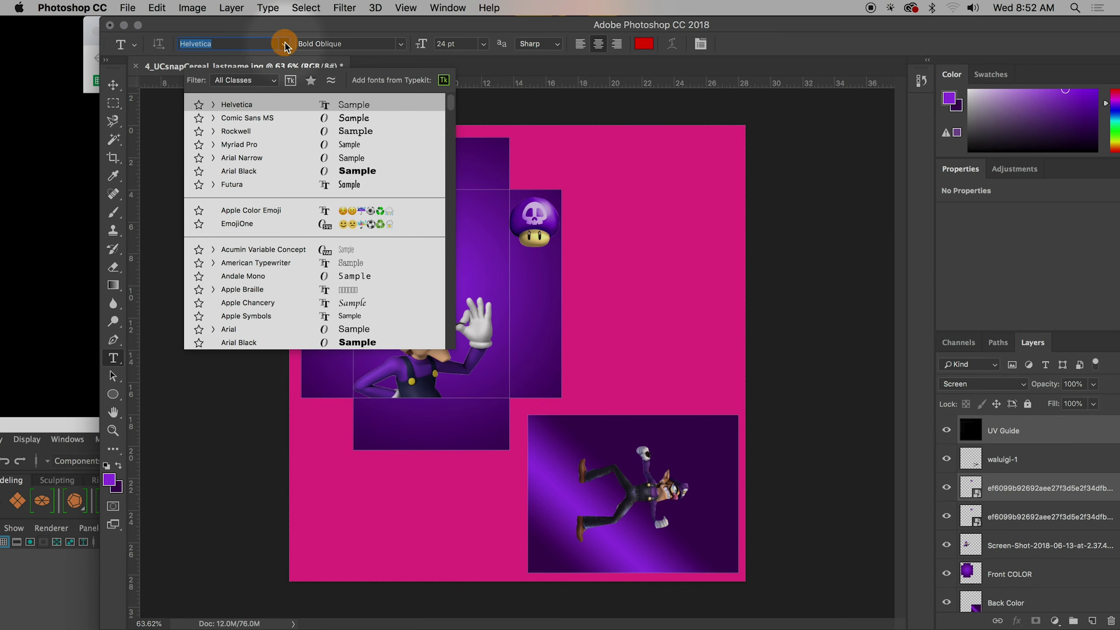
scroll(268, 203, "down", 3)
scroll(268, 243, "down", 15)
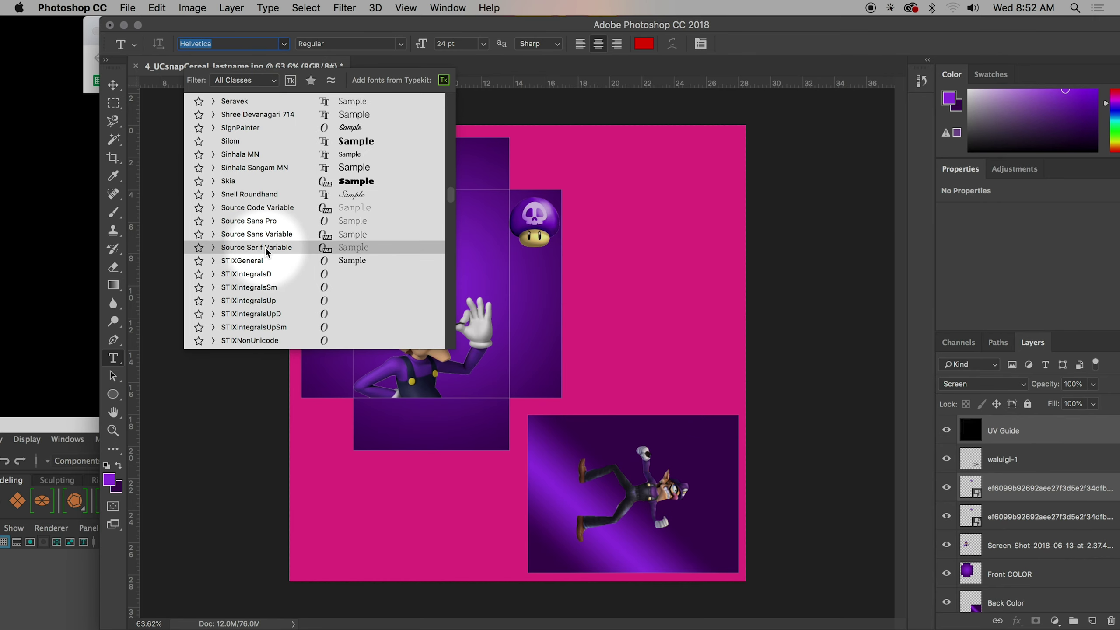
scroll(266, 250, "down", 5)
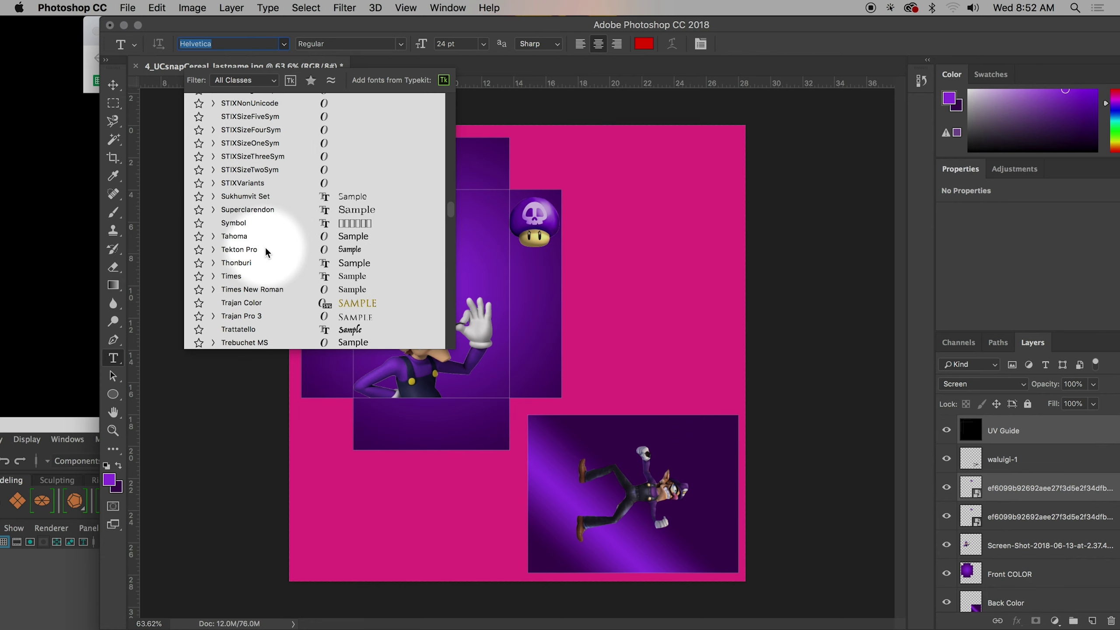
scroll(267, 252, "down", 3)
scroll(267, 252, "up", 3)
scroll(267, 252, "up", 6)
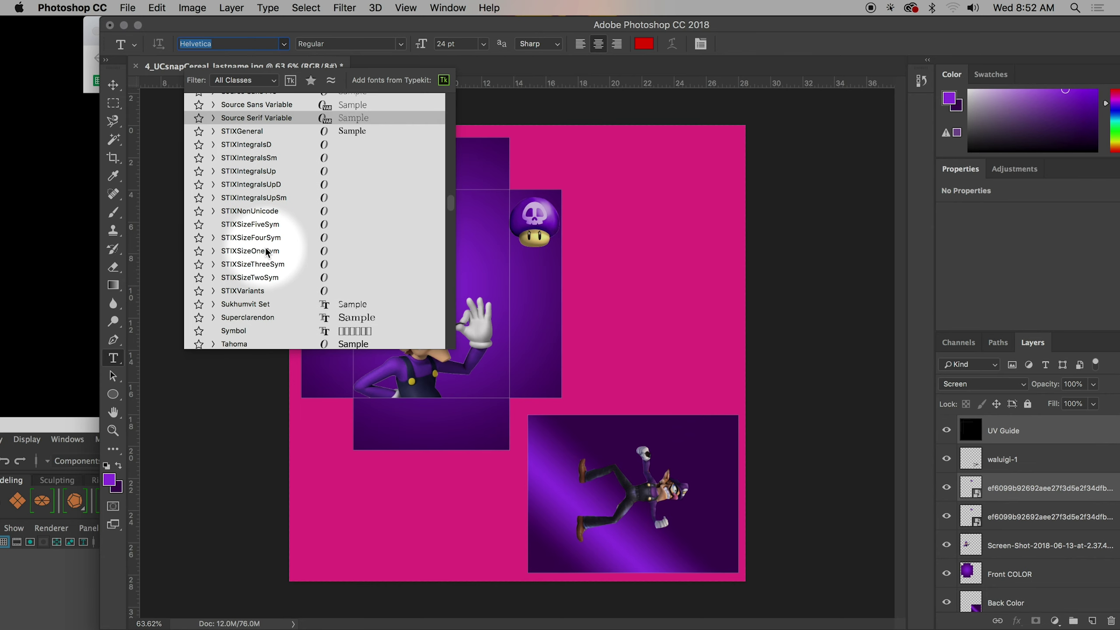
scroll(267, 252, "up", 5)
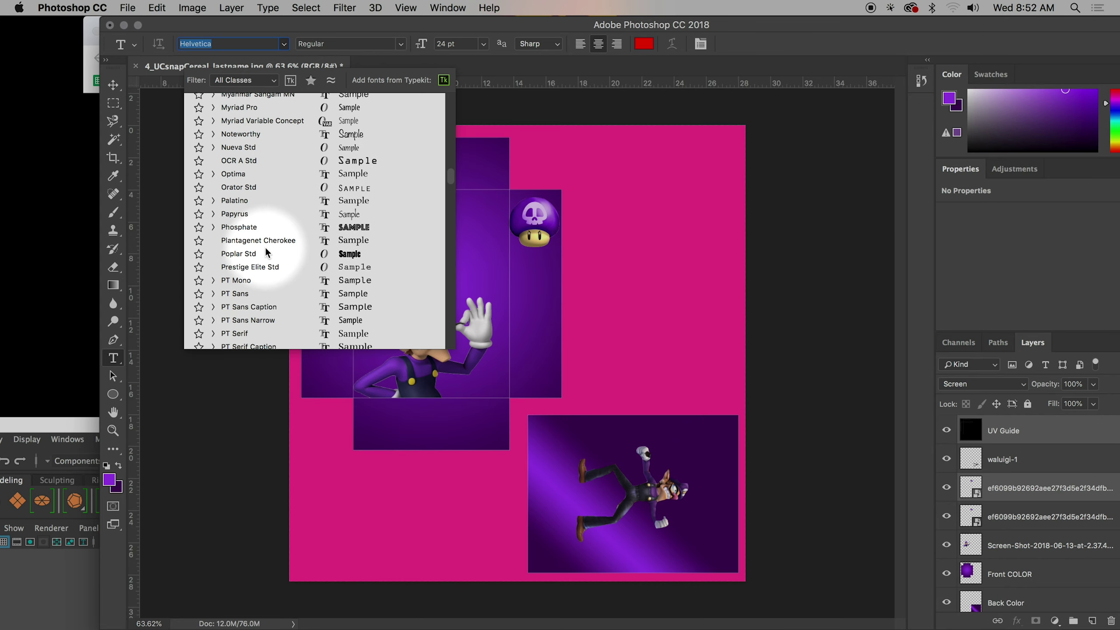
scroll(266, 252, "down", 4)
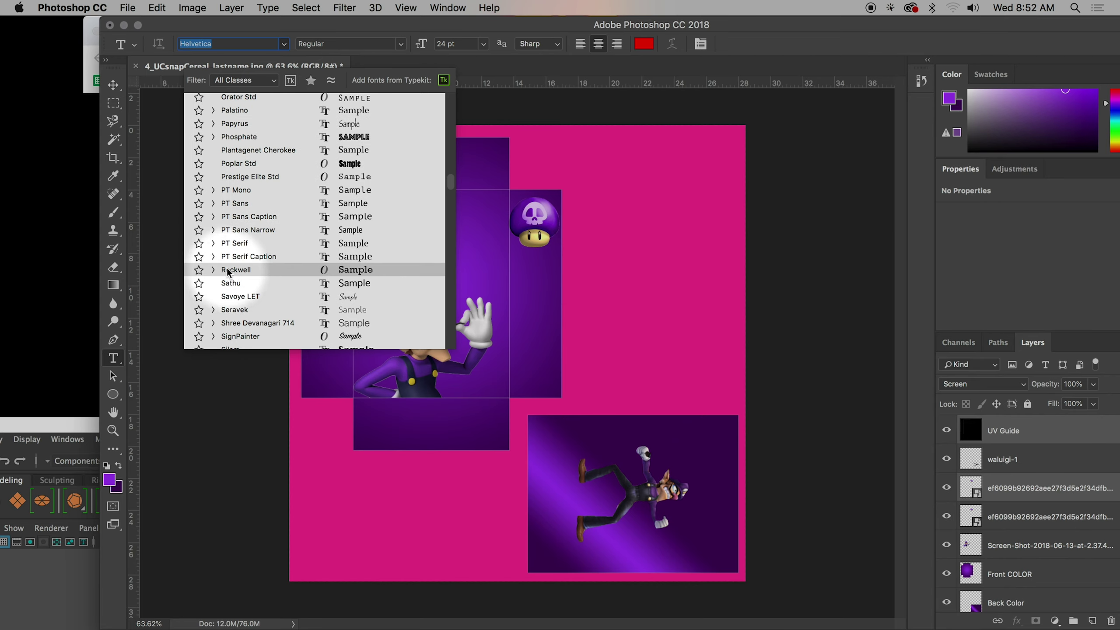
left_click(229, 270)
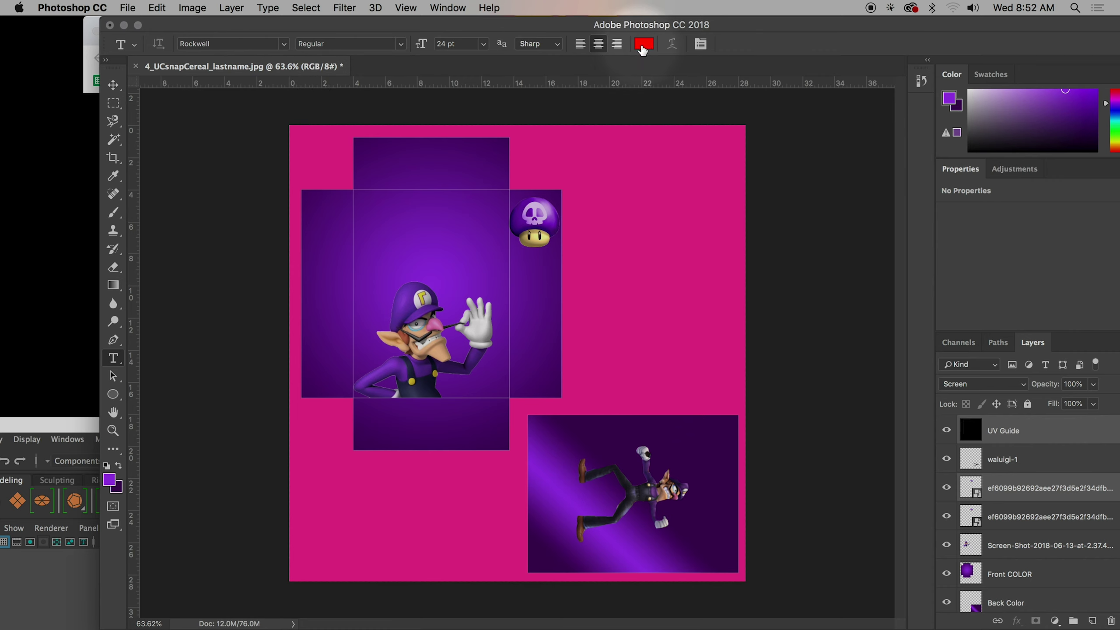
Set the text color to white (ffffff) and the font size to 72 pt
left_click(643, 44)
left_click_drag(423, 225, 396, 180)
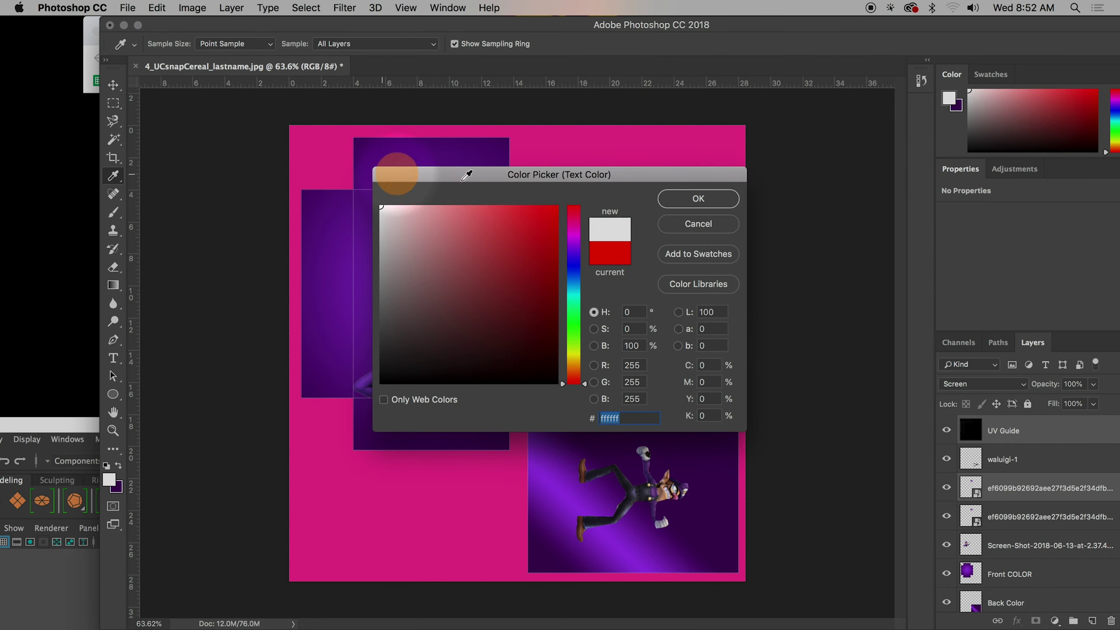
key("Return")
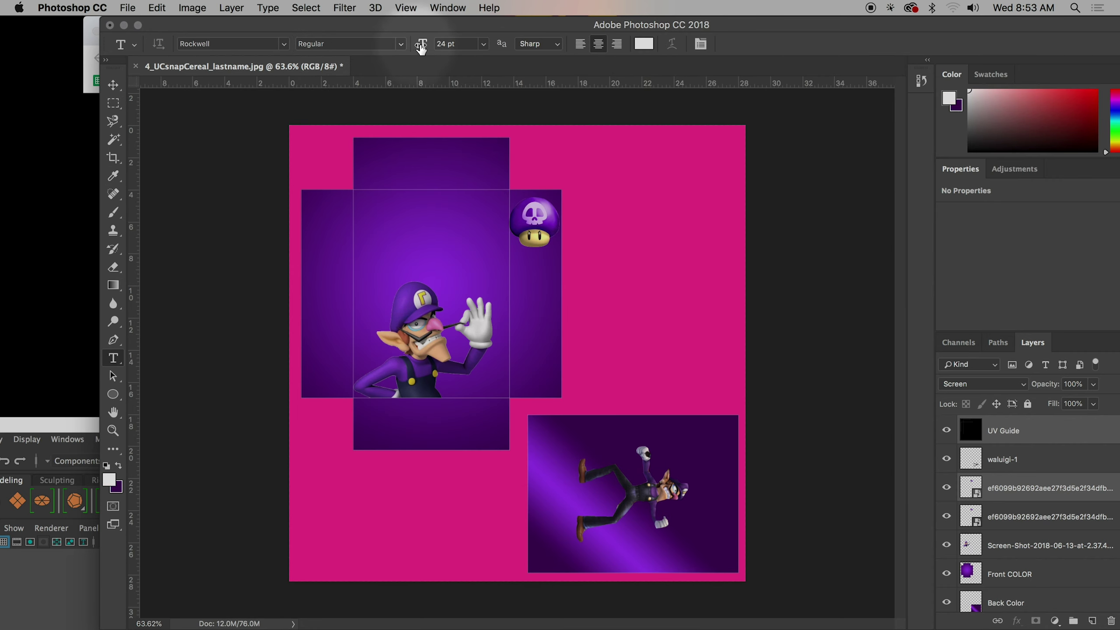
left_click(484, 44)
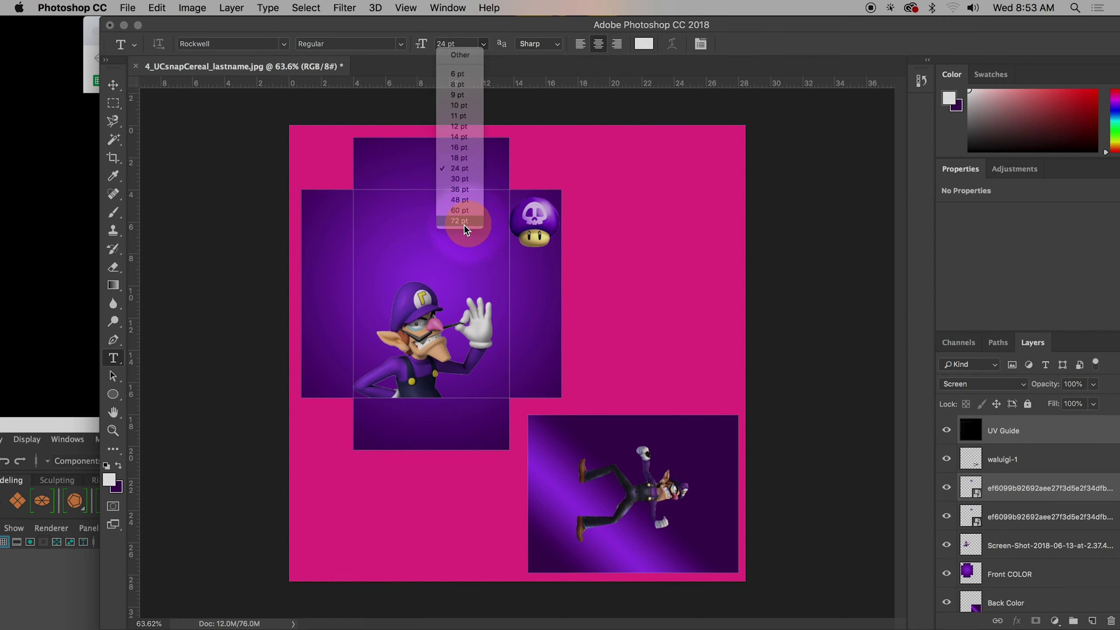
left_click(458, 213)
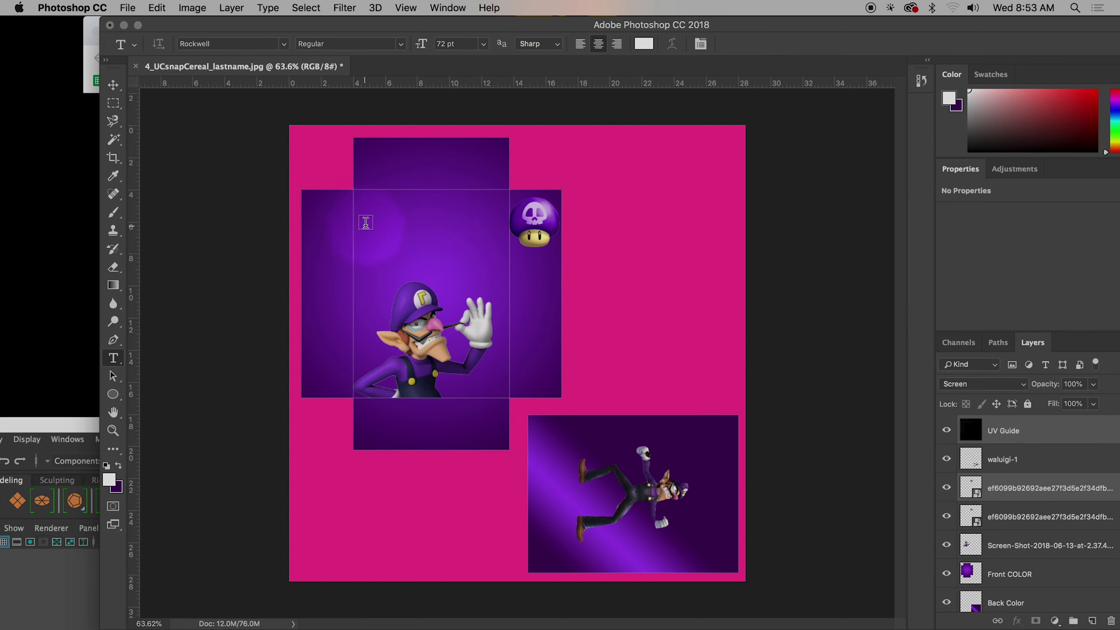
Add the title text "WALUIGI-Os" above Waluigi, near the upper edge of the front panel
left_click(366, 220)
type("W")
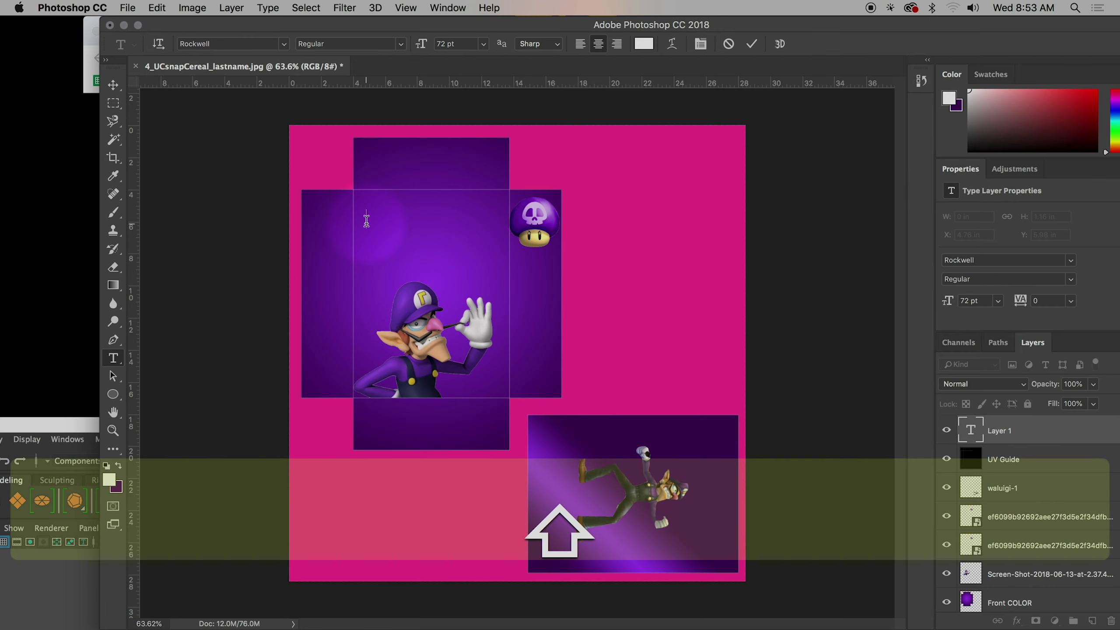
type("ALUIGI")
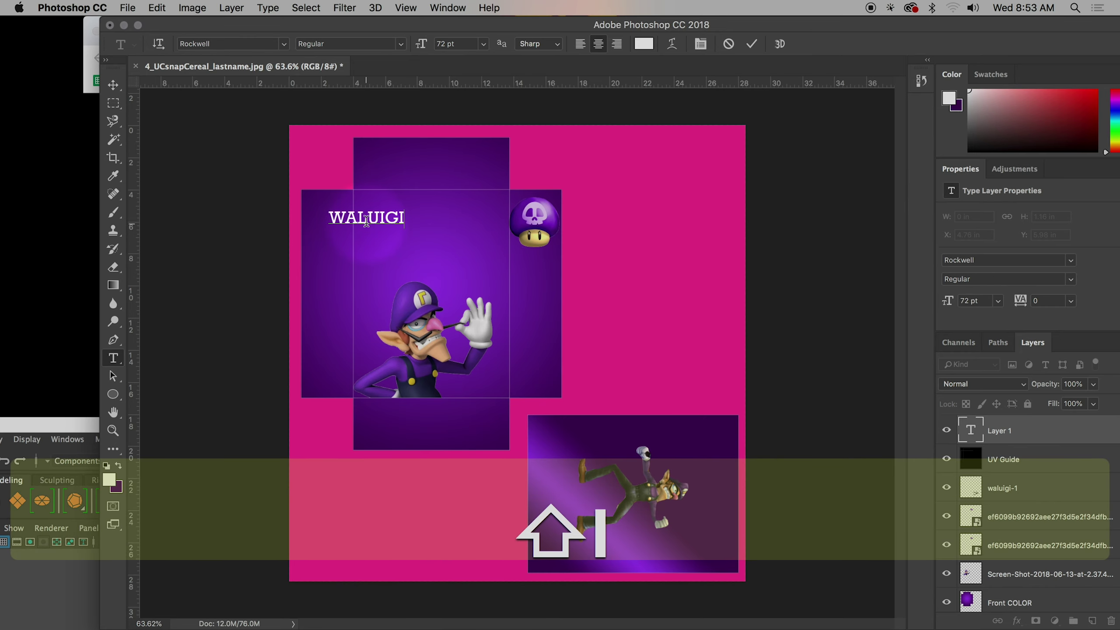
type("-O")
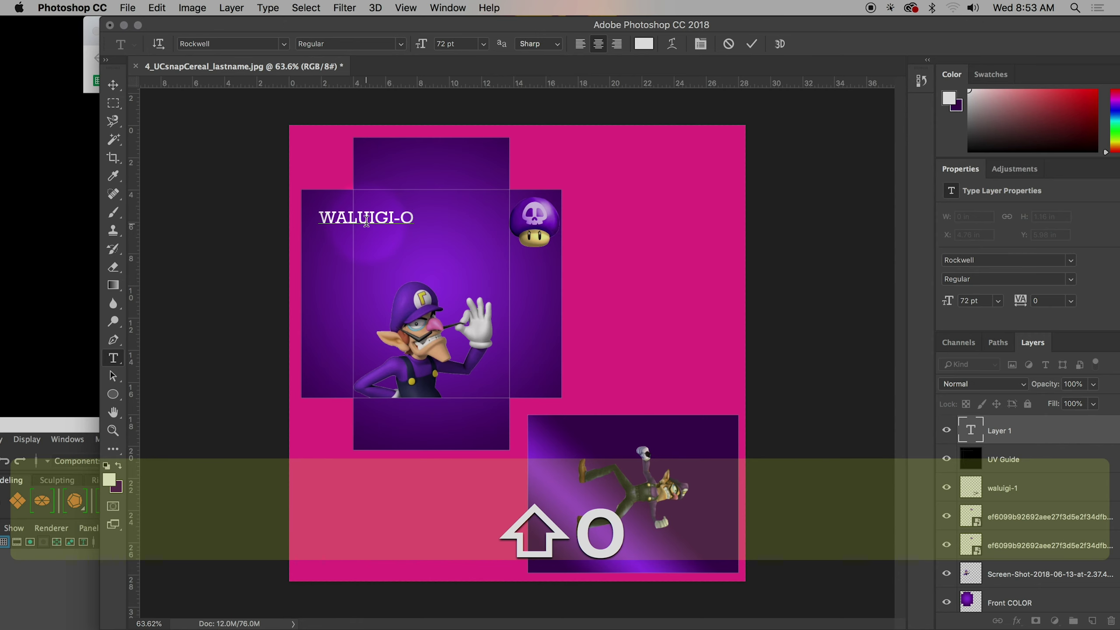
type("s")
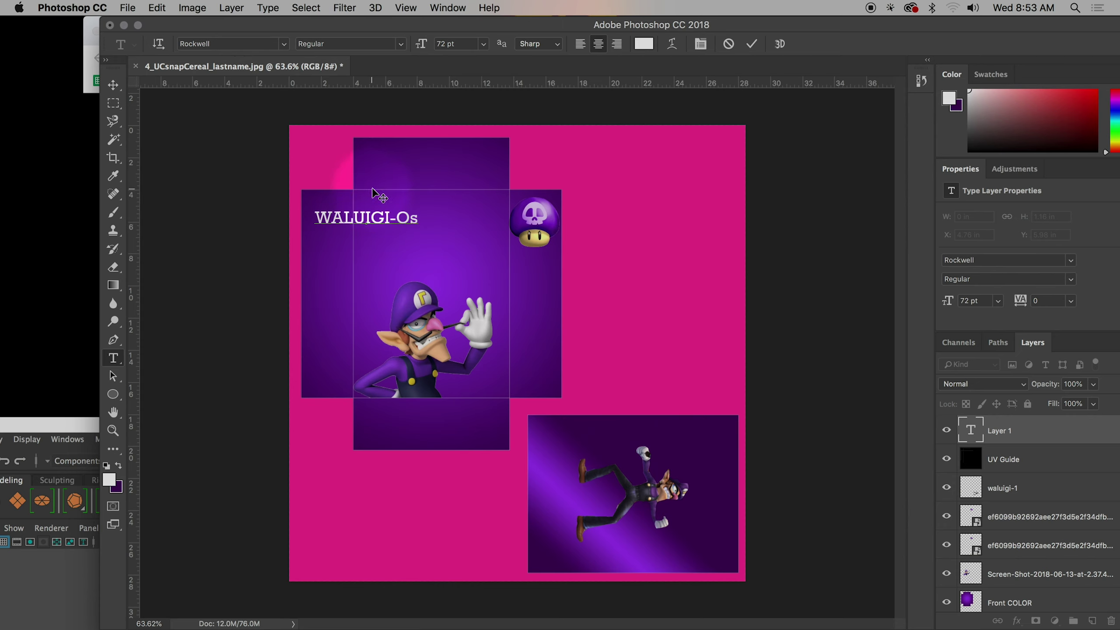
Change the whole WALUIGI-Os title to the Bold font style
key("super+a")
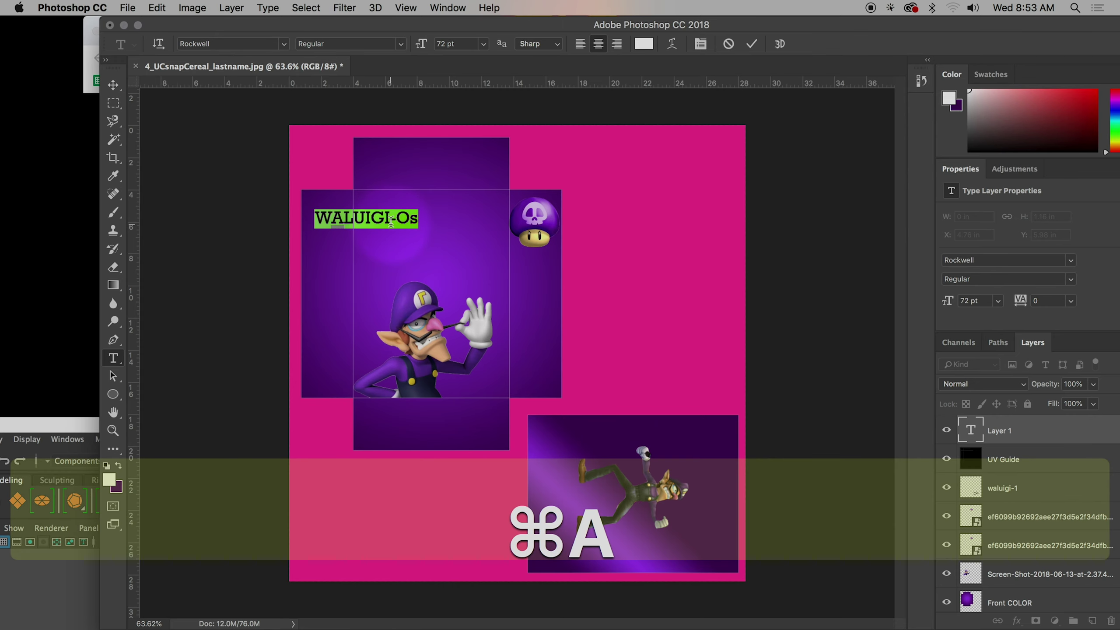
left_click(401, 45)
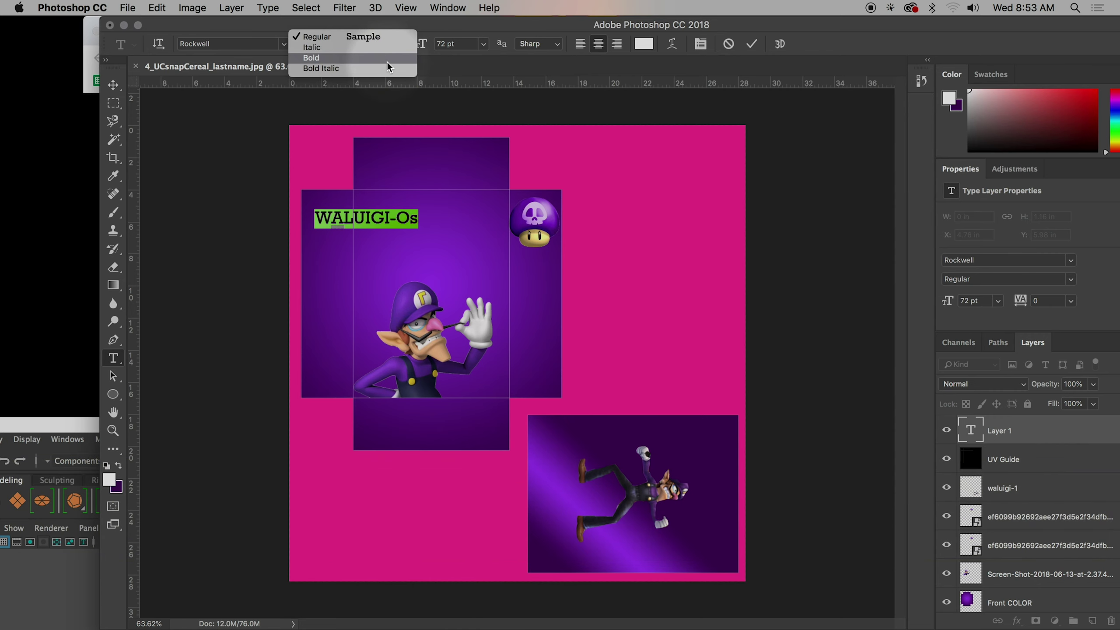
left_click(388, 59)
Move the title onto the front panel above Waluigi and scale it to about 114% width and 251% height
left_click(113, 89)
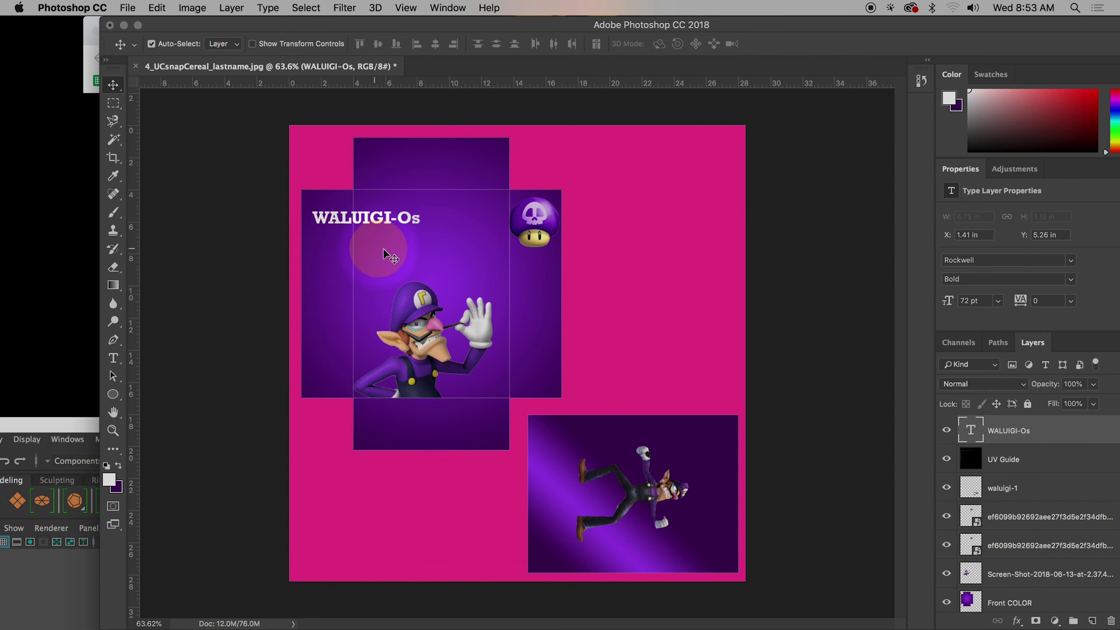
left_click_drag(388, 226, 500, 223)
key("super+t")
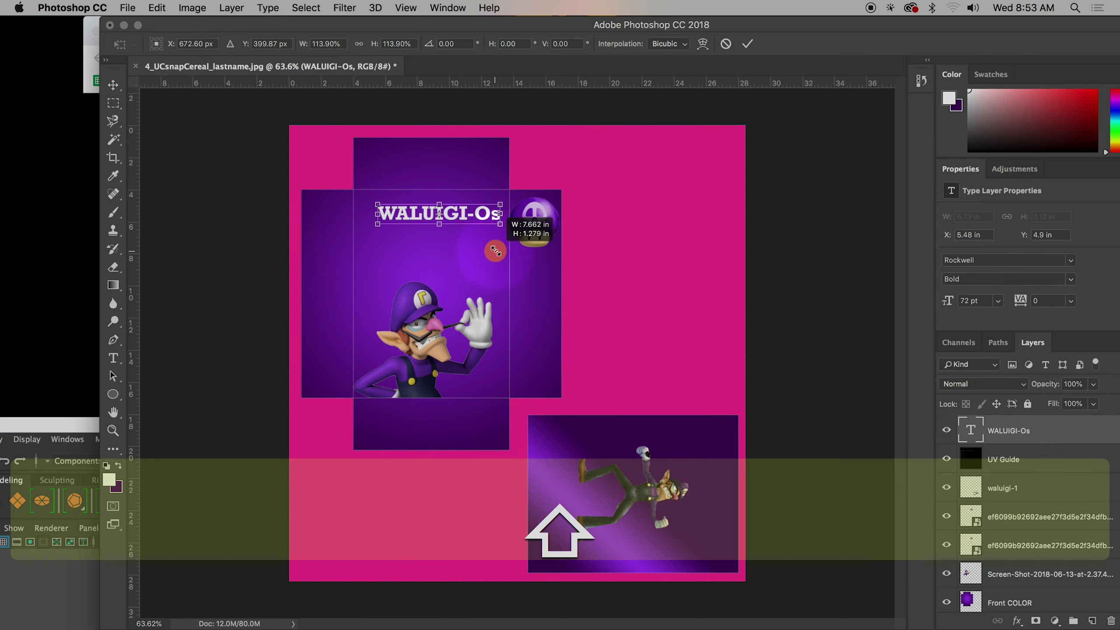
mouse_move(439, 241)
left_mouse_down()
mouse_move(439, 254)
mouse_move(457, 232)
left_mouse_up()
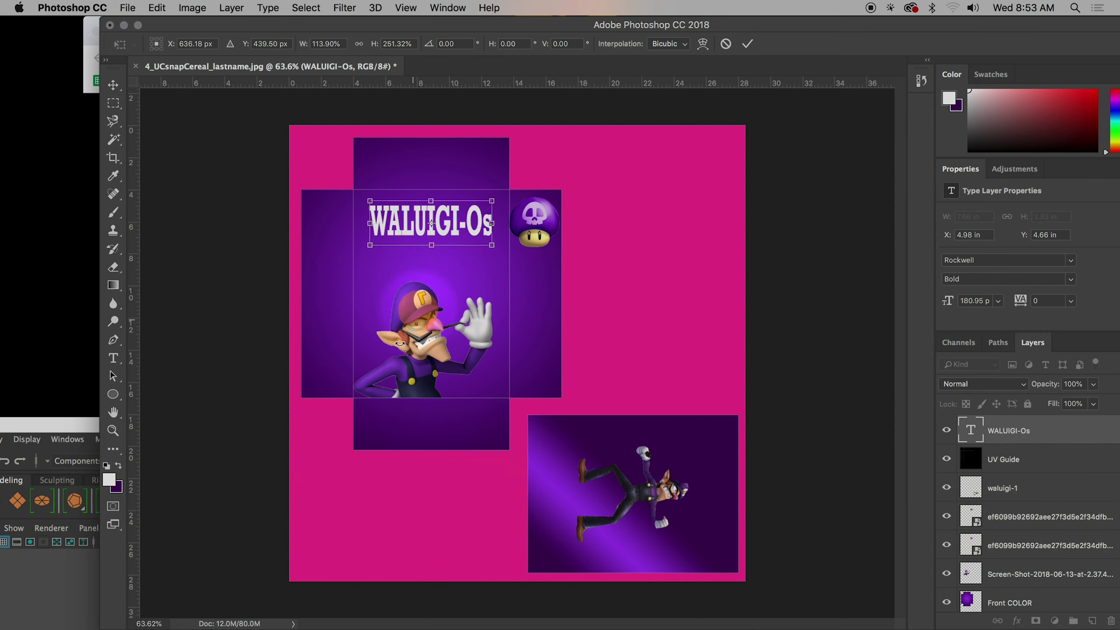
key("Return")
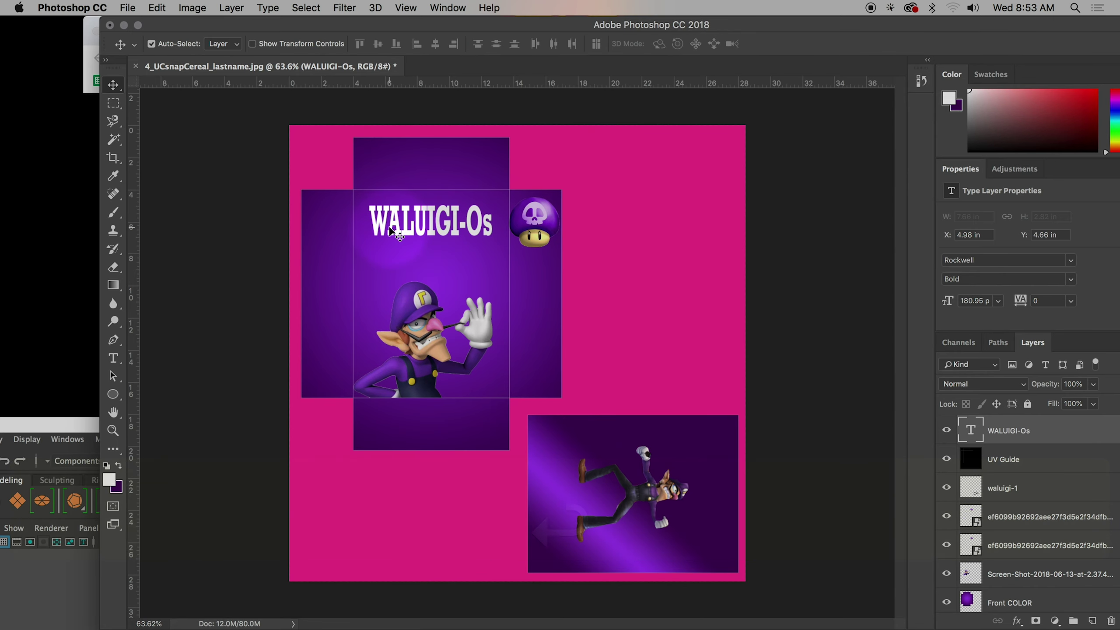
Warp the title with a horizontal Arc bent less than +50%, and move it down fully onto the front panel
left_click(113, 359)
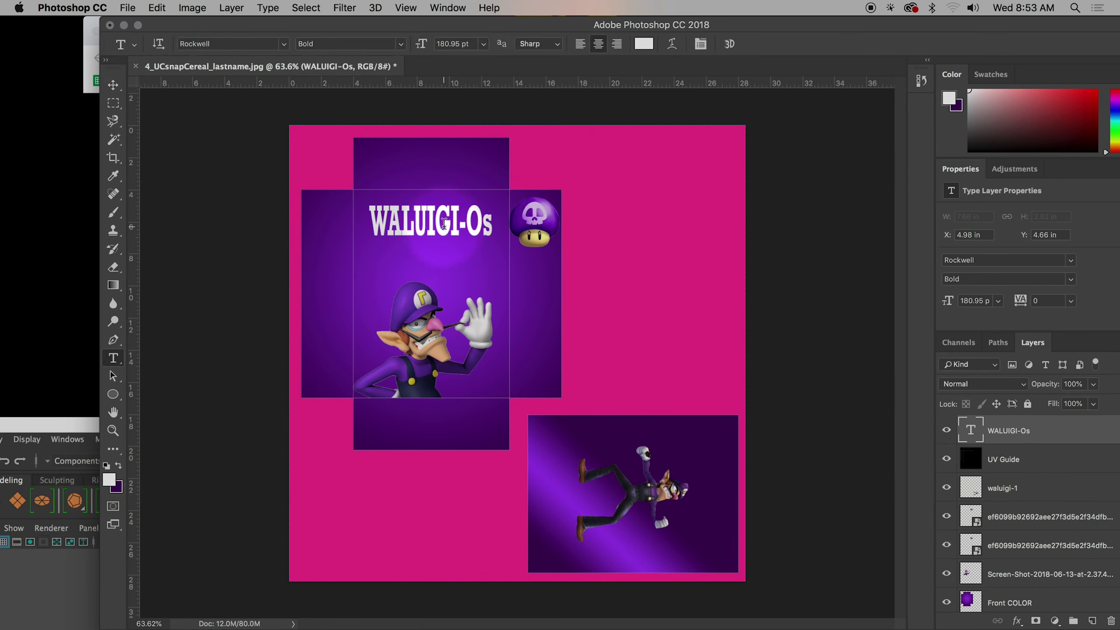
double_click(438, 225)
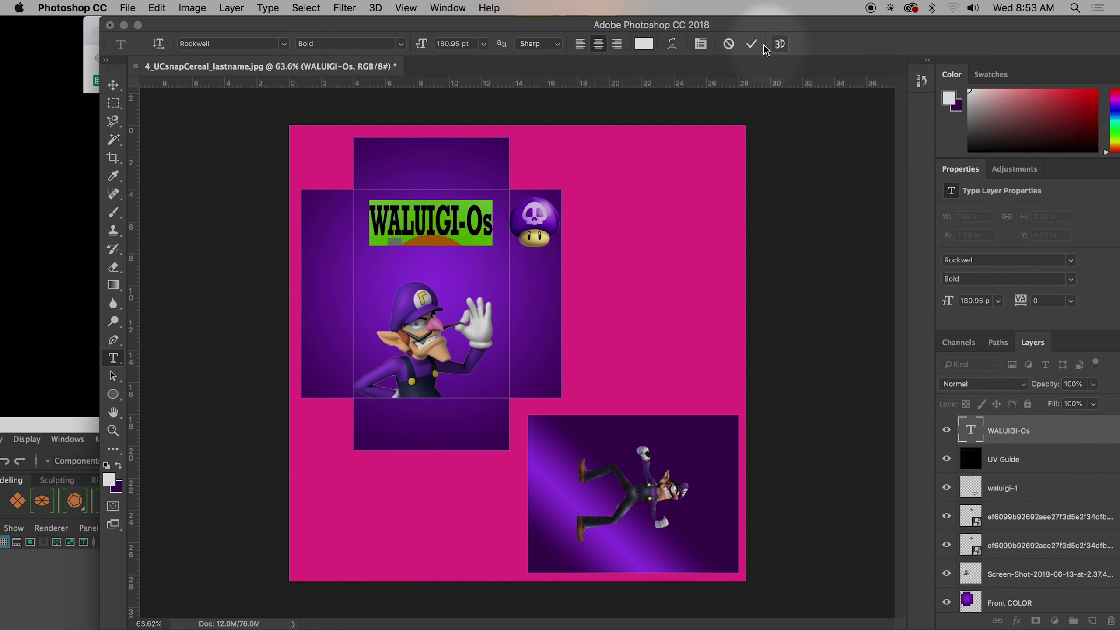
left_click(672, 45)
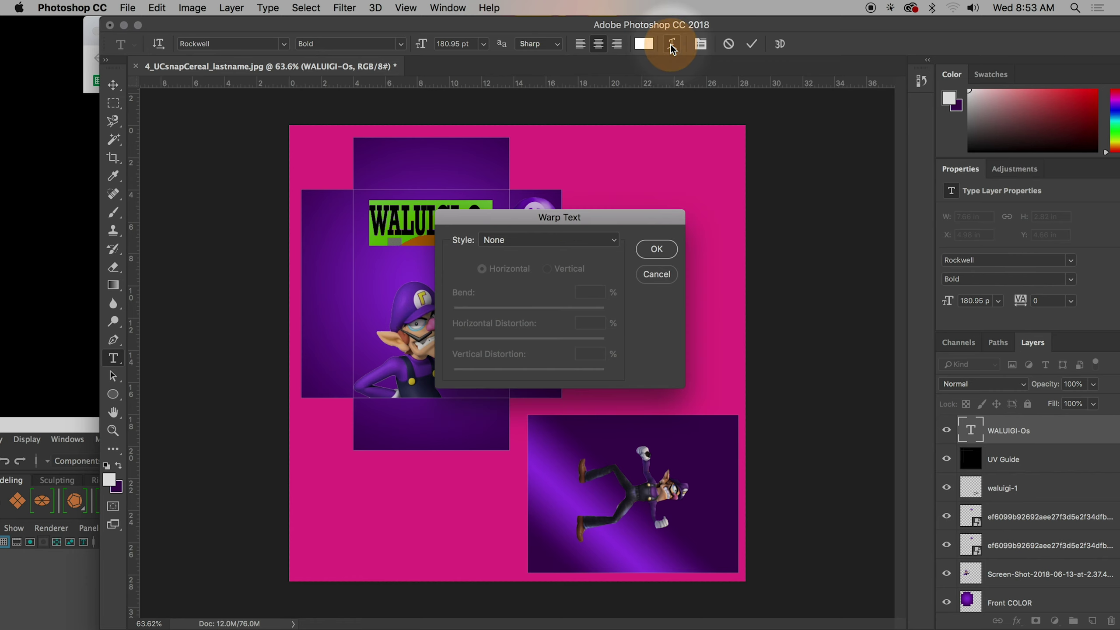
left_click(506, 242)
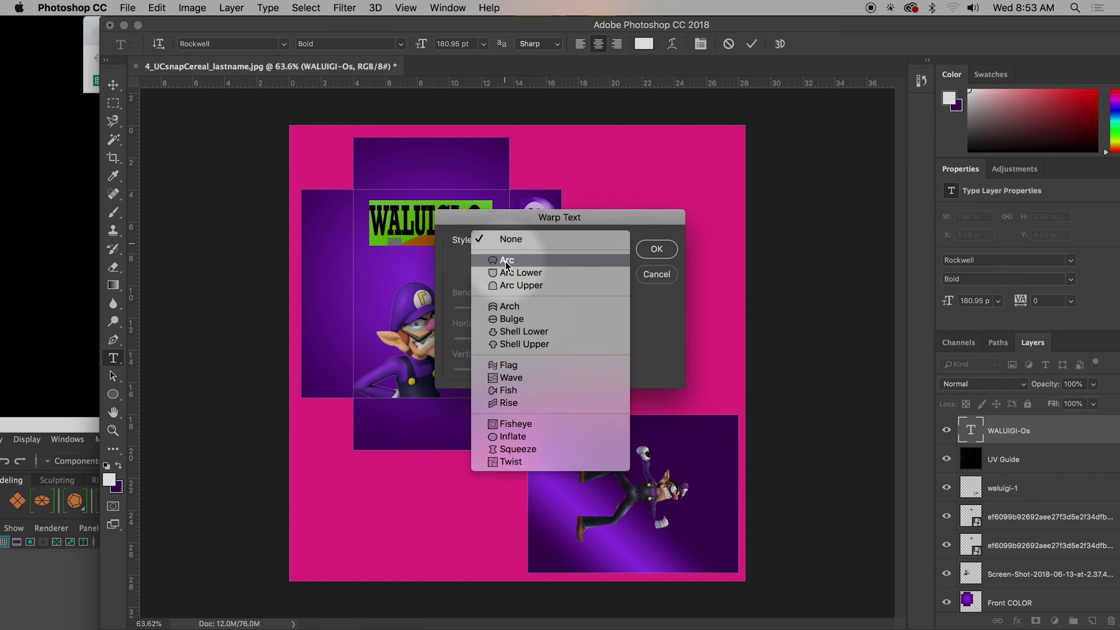
left_click(506, 261)
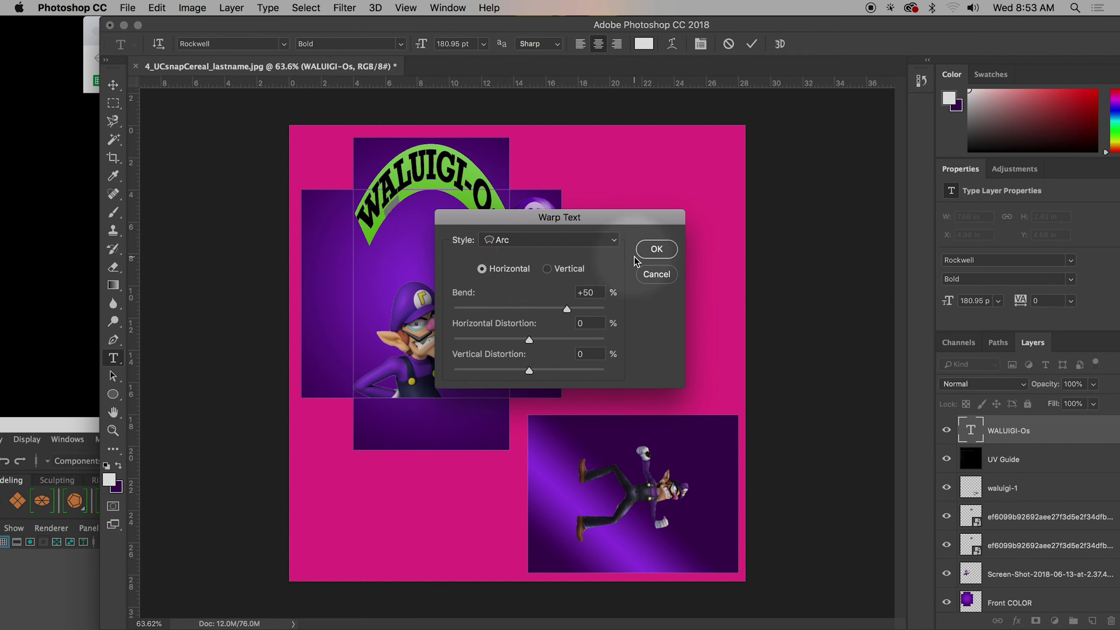
left_click_drag(576, 231, 747, 142)
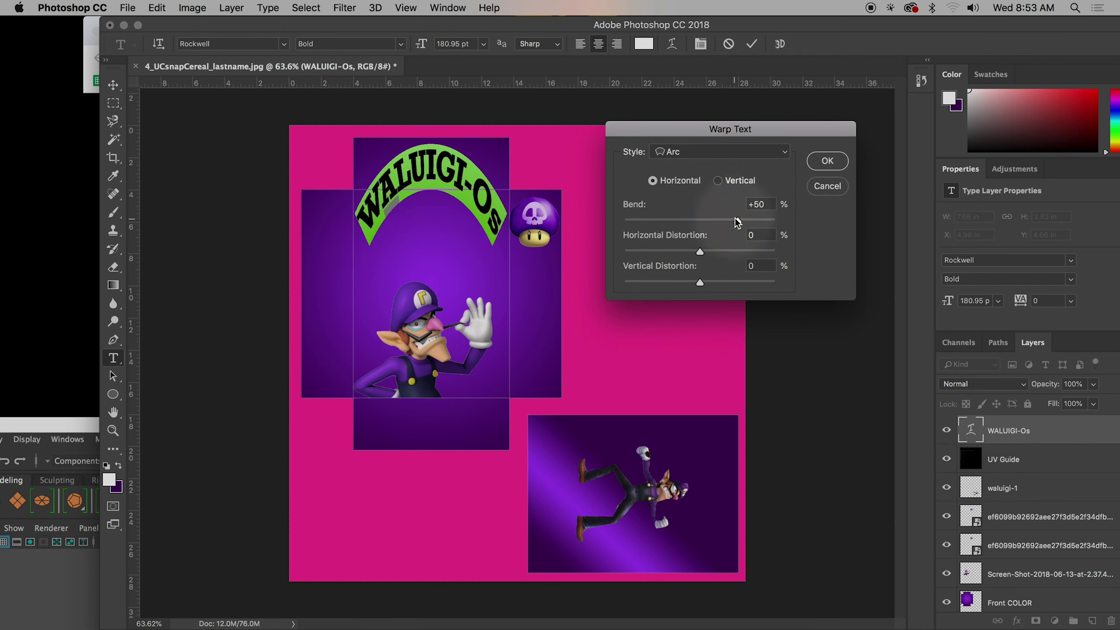
left_click_drag(737, 221, 725, 220)
left_click(828, 161)
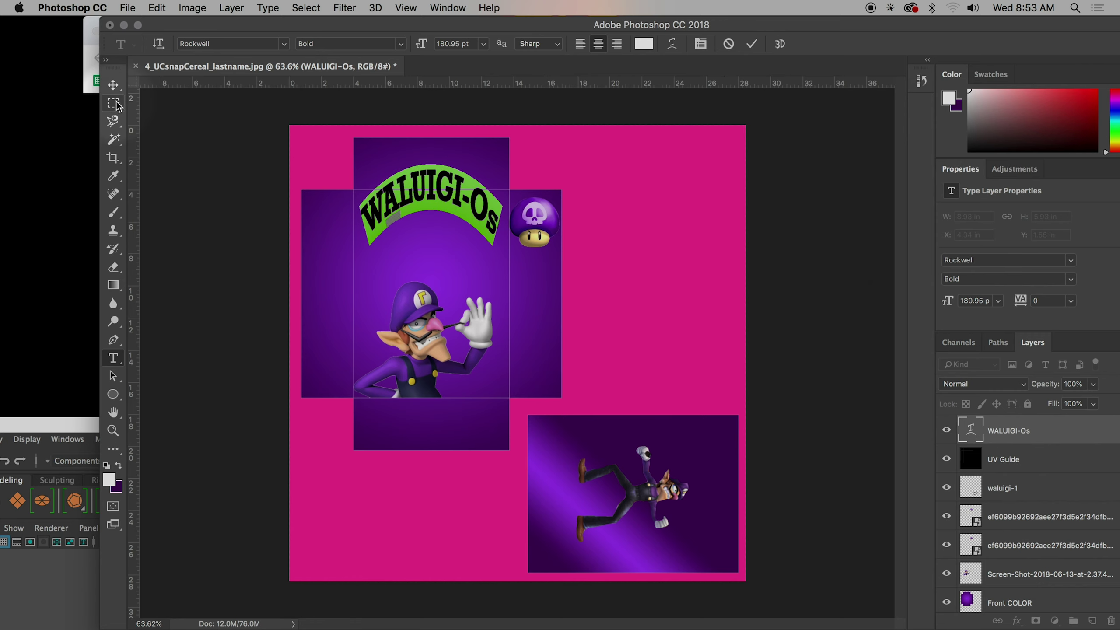
left_click(113, 84)
left_click_drag(433, 200, 435, 231)
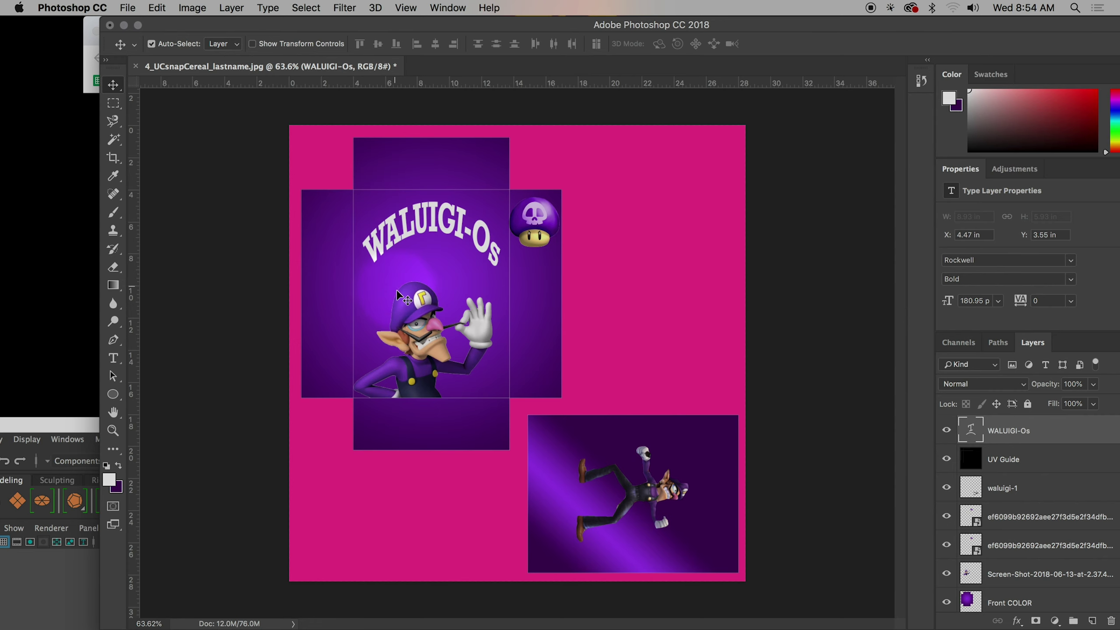
Add an outside black stroke of 10 px to the WALUIGI-Os title through its layer style
left_click_drag(478, 27, 440, 26)
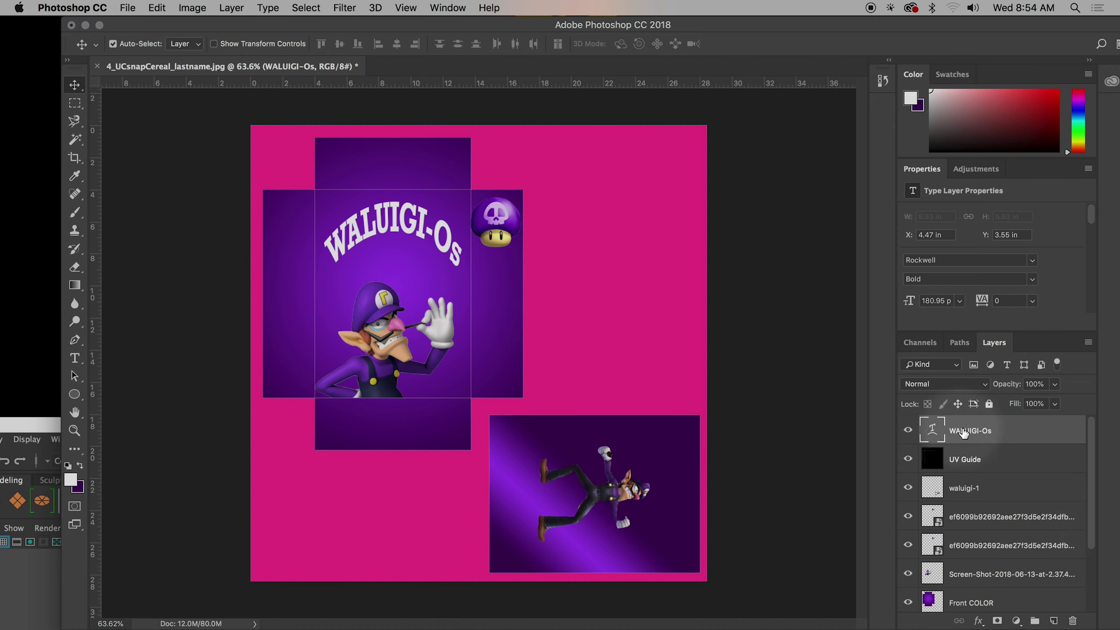
right_click(967, 434)
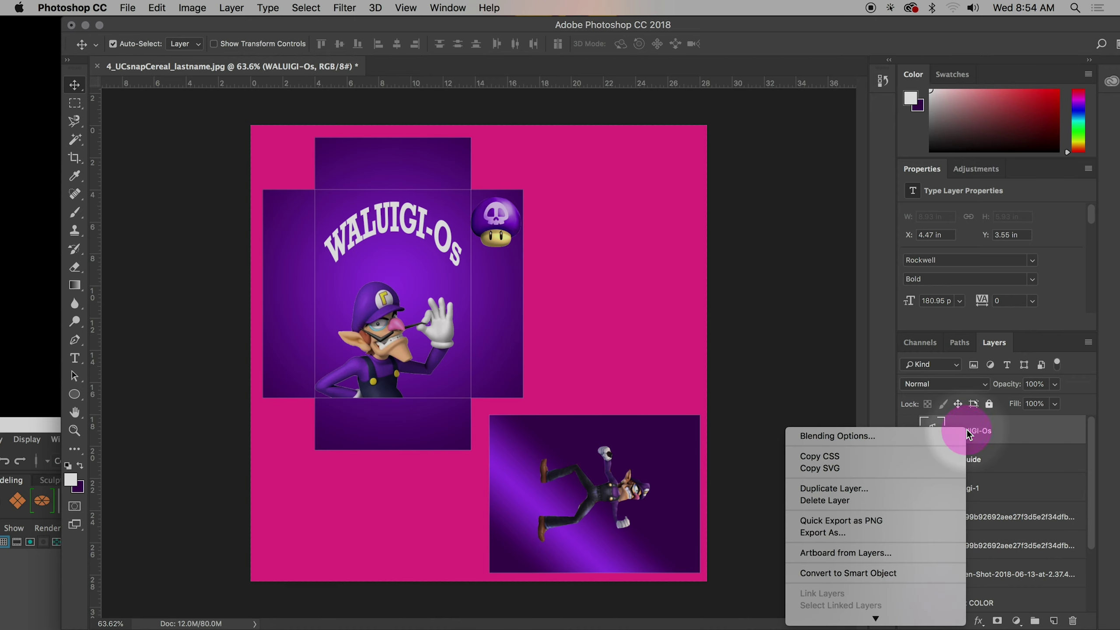
left_click(934, 435)
left_click_drag(621, 40, 648, 34)
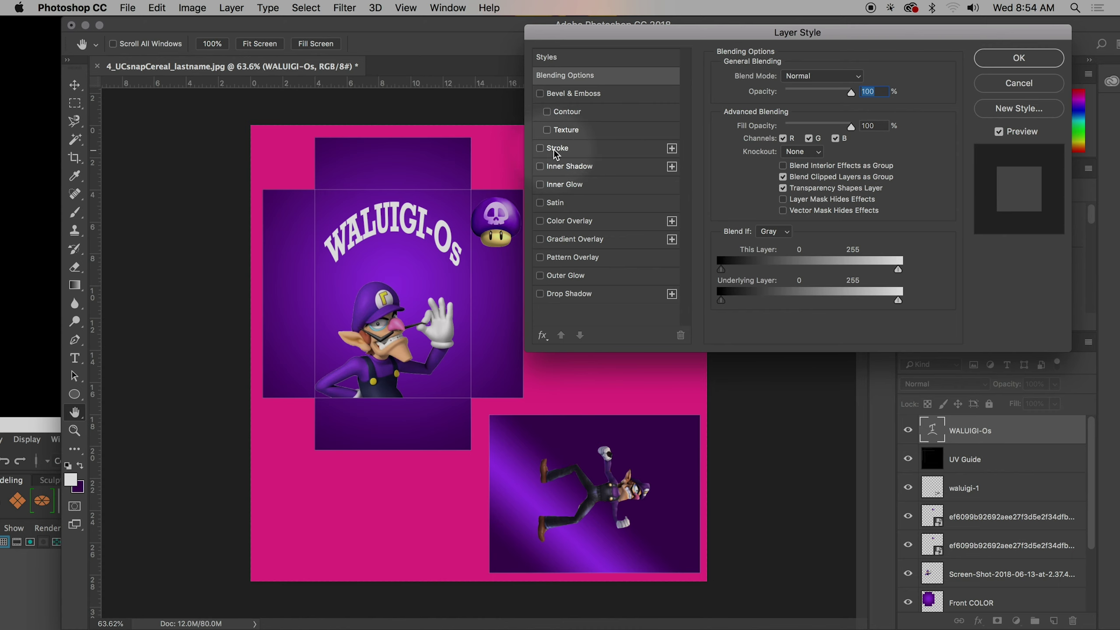
left_click(542, 150)
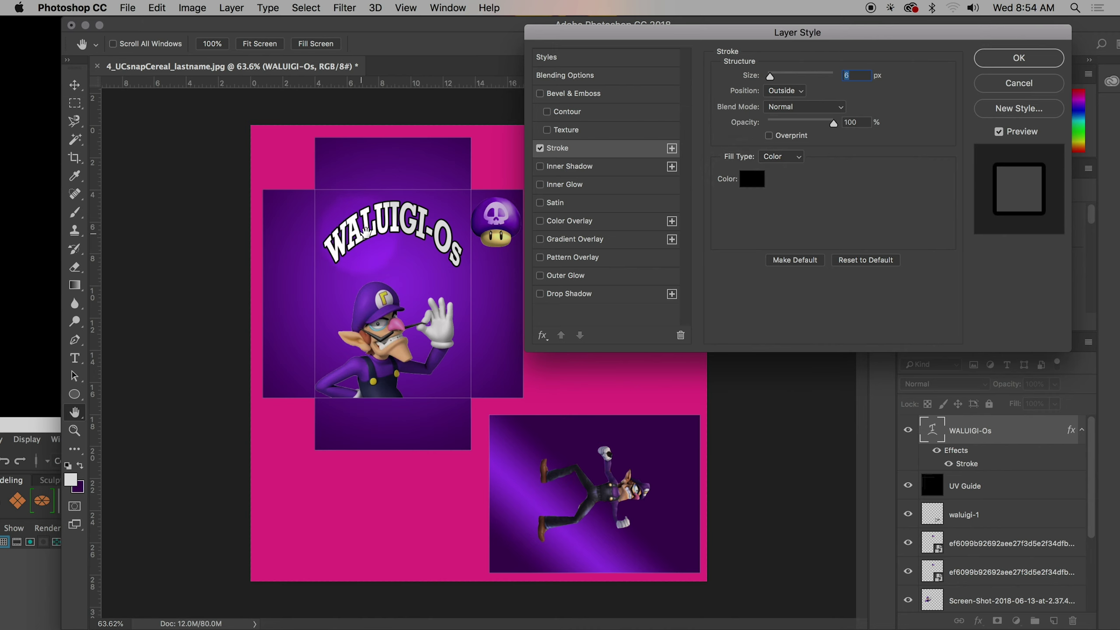
left_click_drag(770, 78, 775, 78)
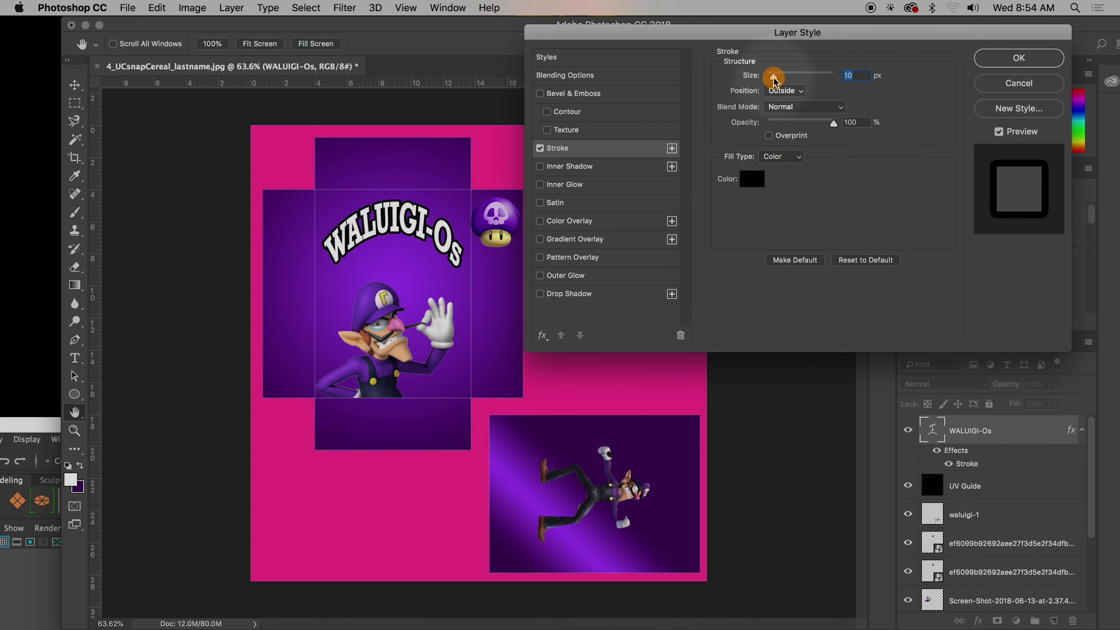
left_click(565, 155)
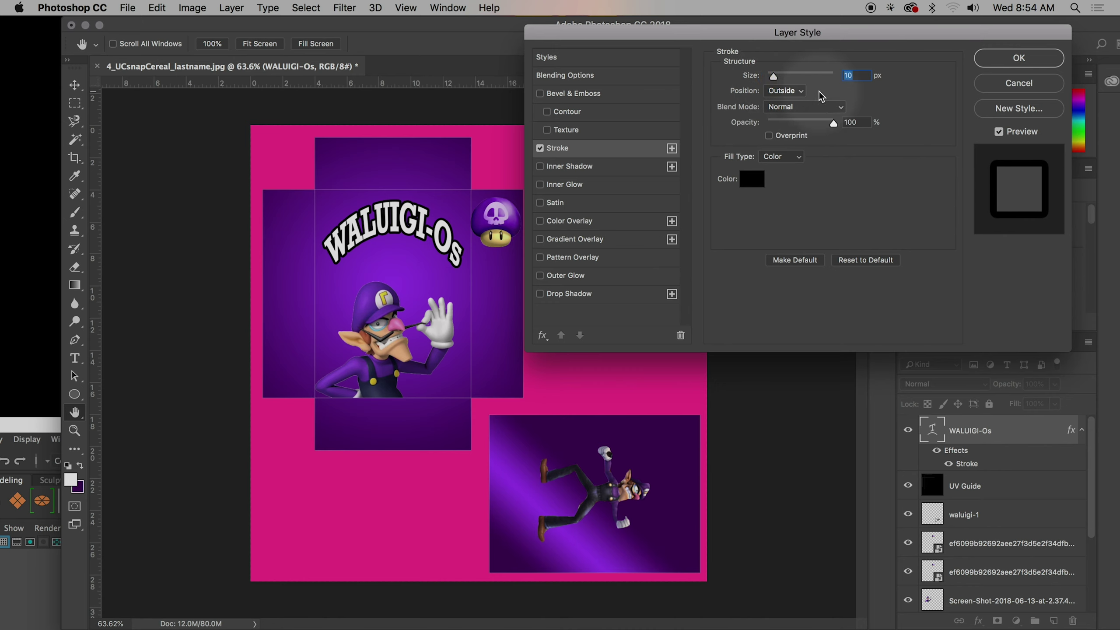
Add a Bevel & Emboss effect to the title with a depth of 542%
left_click(540, 94)
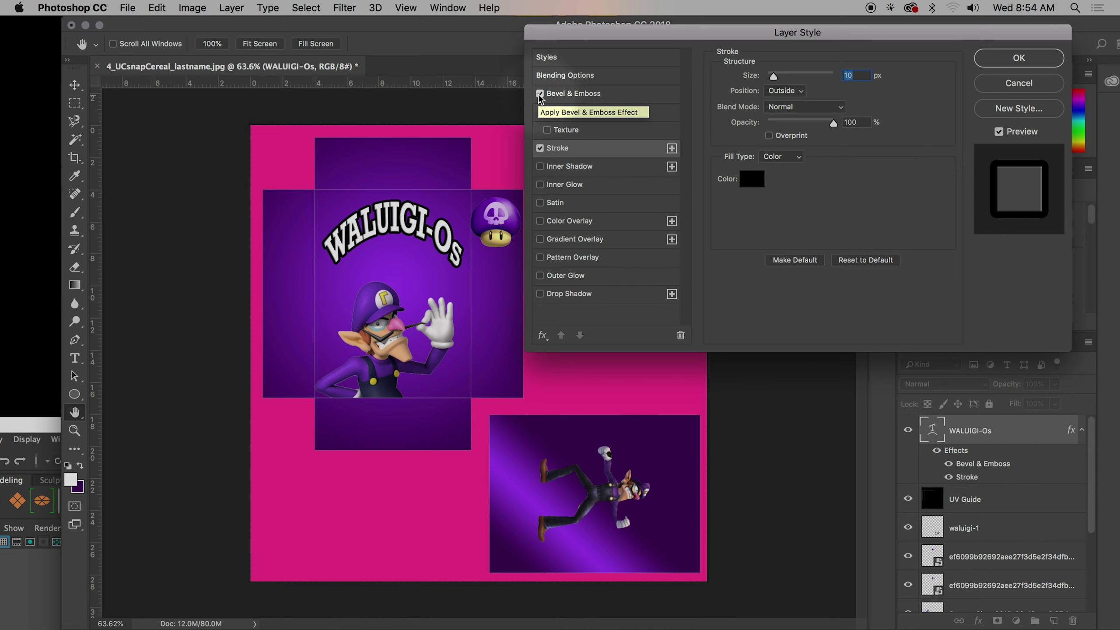
left_click(566, 94)
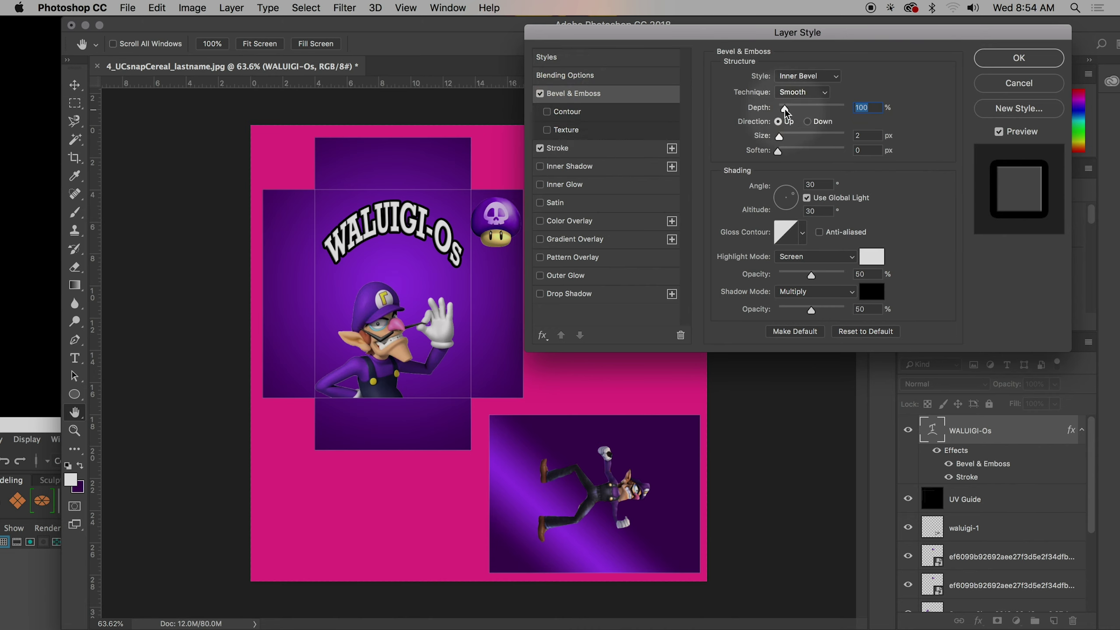
left_click_drag(784, 109, 815, 108)
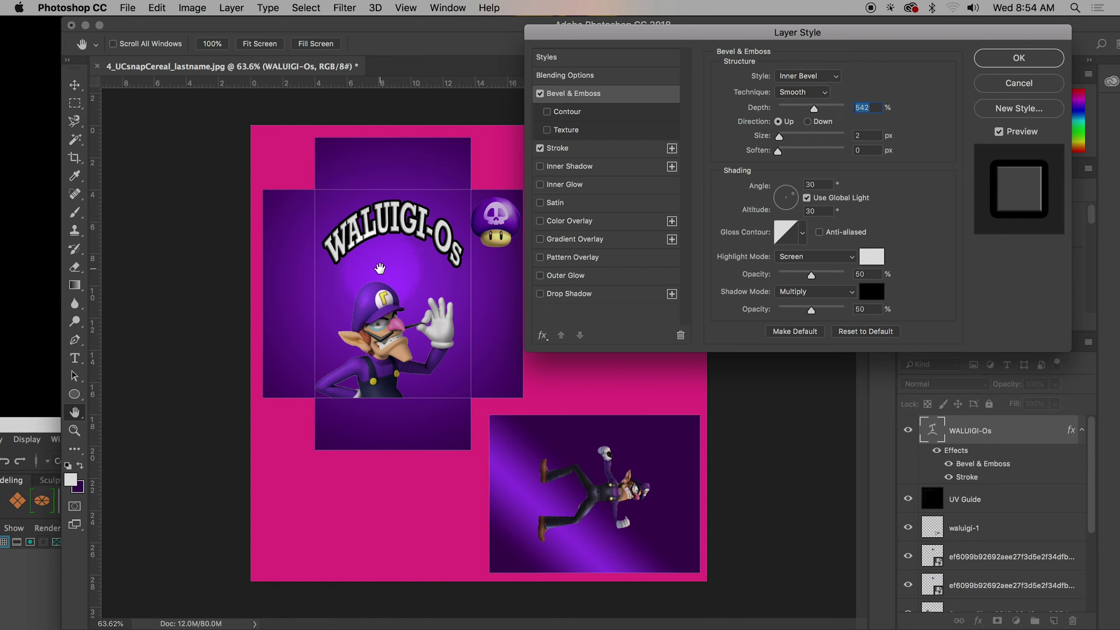
Apply a drop shadow to the title at 66% opacity, 87° angle, 42 px distance, 5% spread and 18 px size
left_click(564, 294)
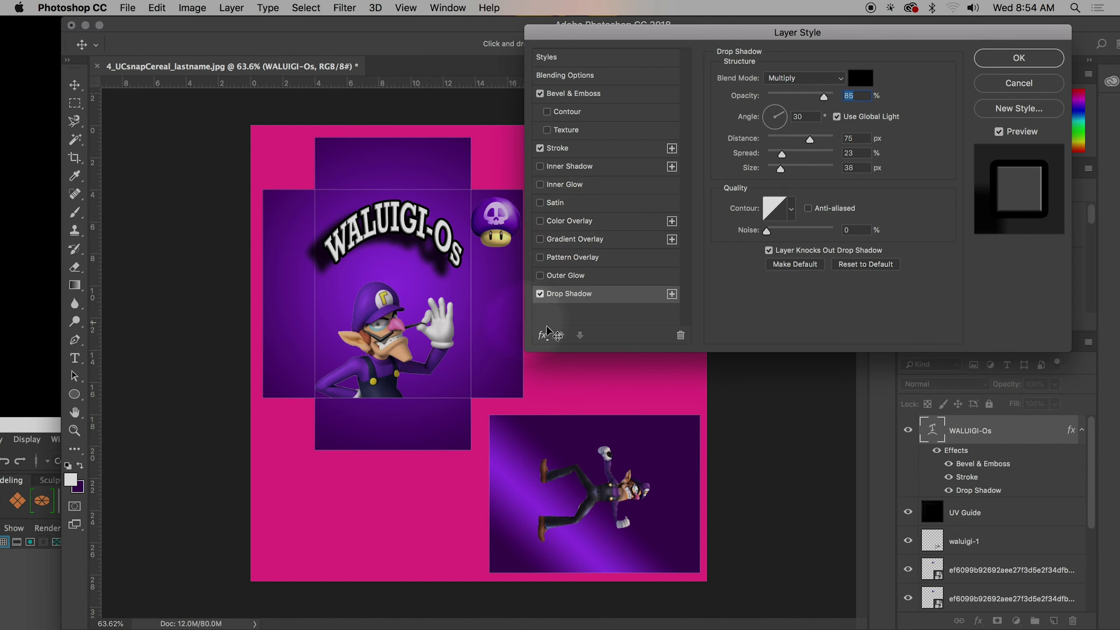
left_click_drag(810, 141, 776, 169)
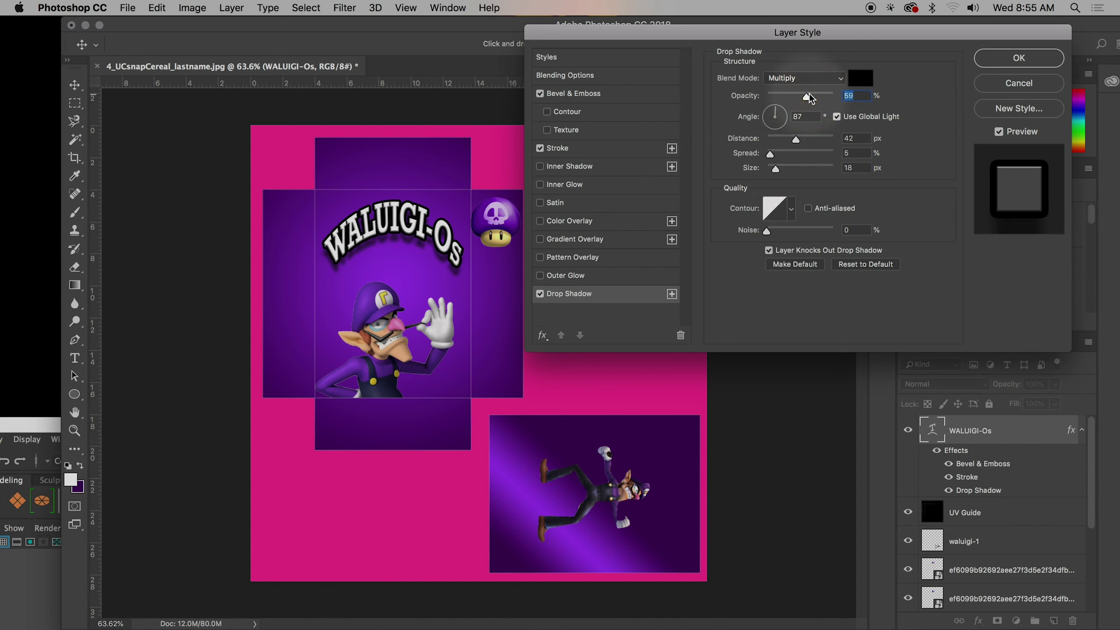
left_click_drag(811, 95, 812, 98)
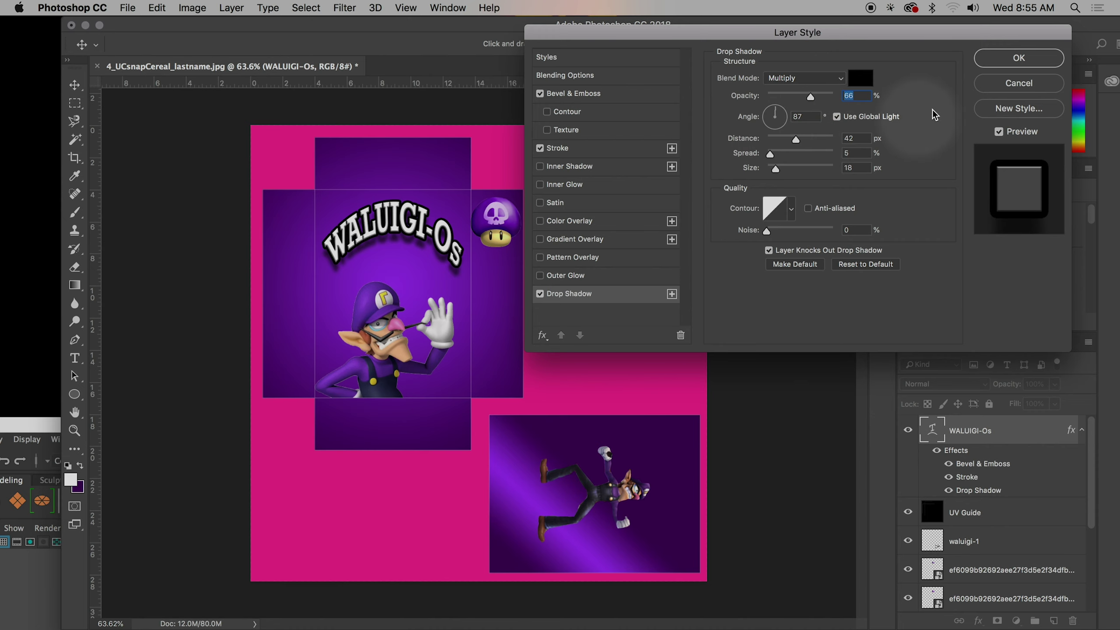
left_click(1003, 59)
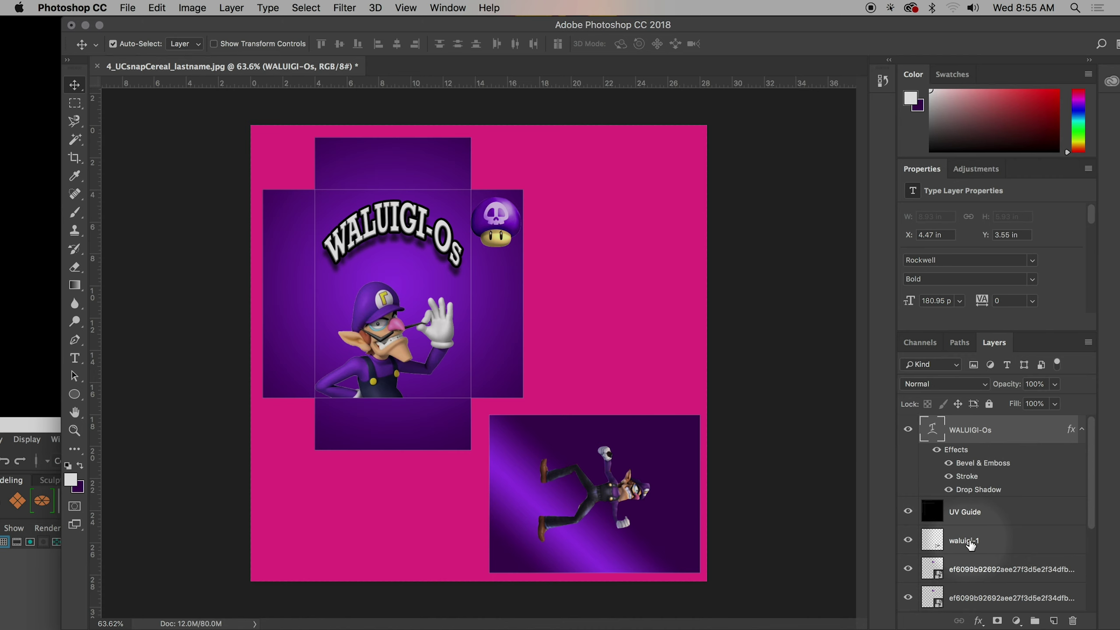
Try a stroke and a drop shadow on the front-panel Waluigi screenshot layer, and discard the layer style changes
scroll(966, 530, "down", 1)
left_click(966, 519)
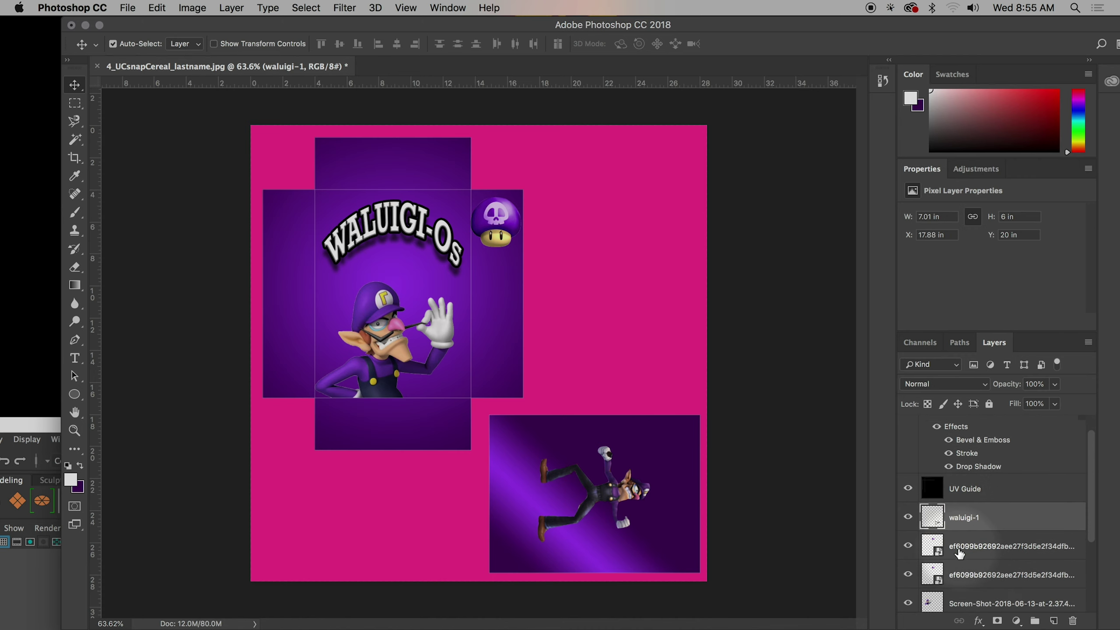
scroll(971, 574, "down", 1)
left_click(973, 588)
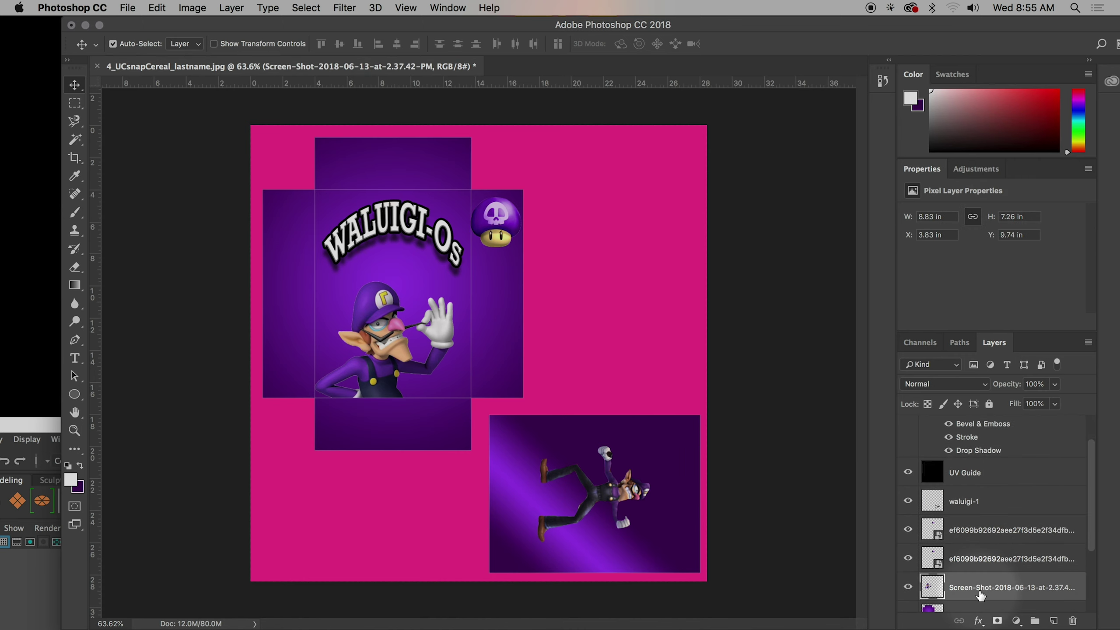
right_click(977, 591)
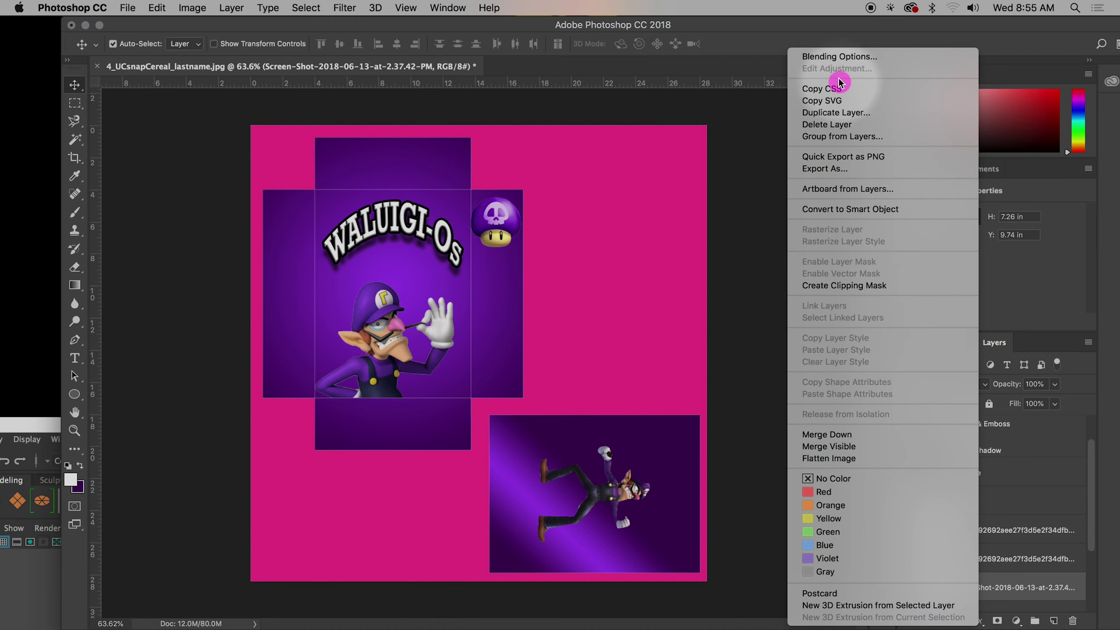
left_click(835, 56)
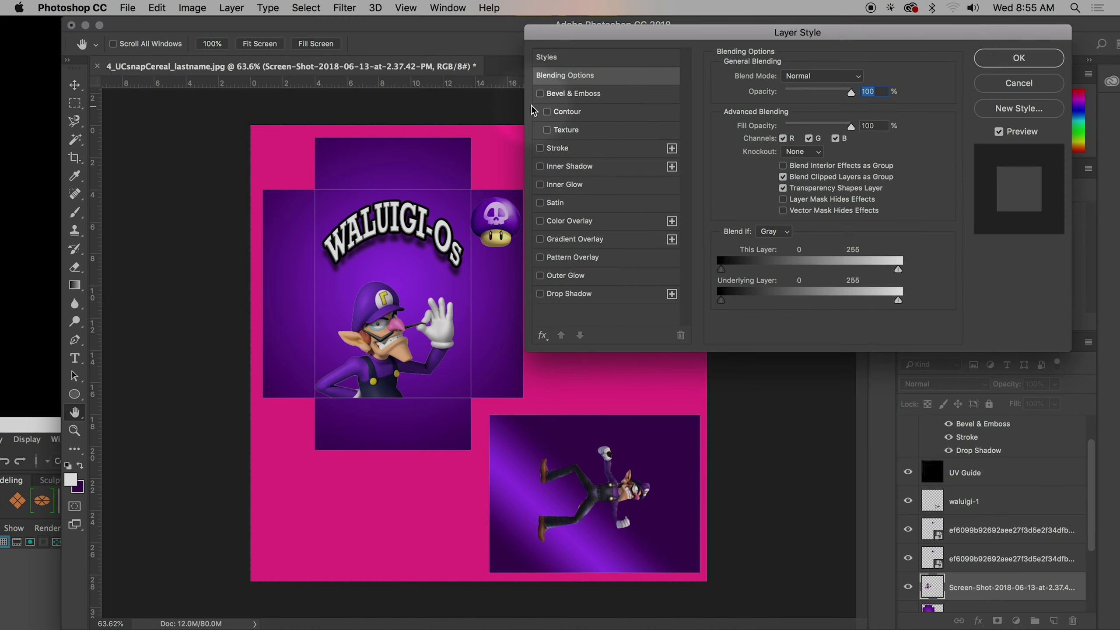
left_click(540, 149)
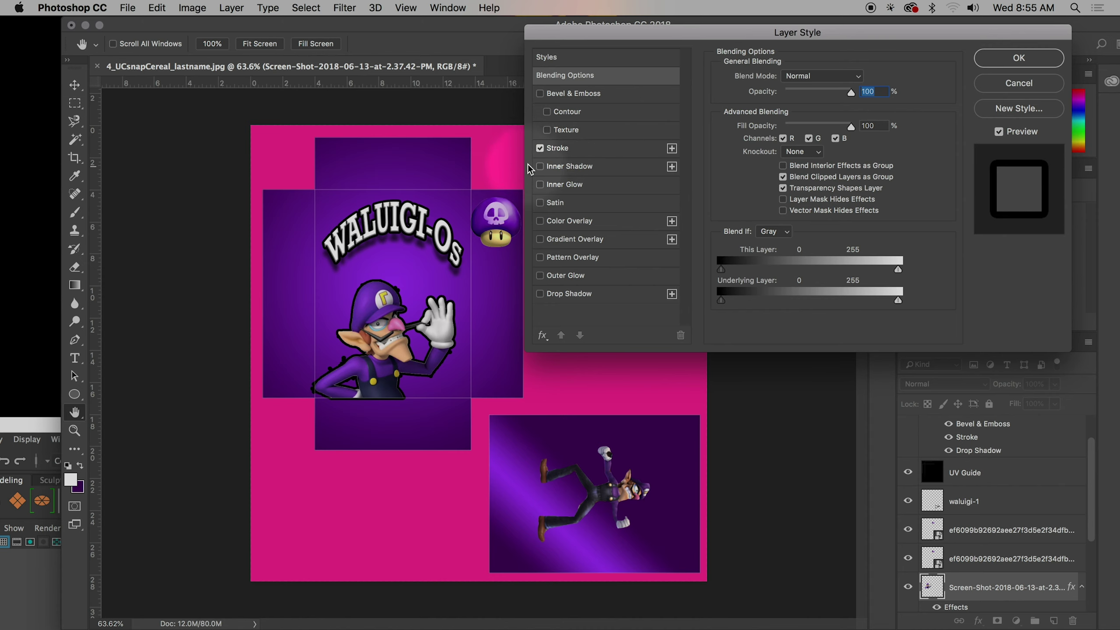
left_click(540, 148)
left_click(540, 294)
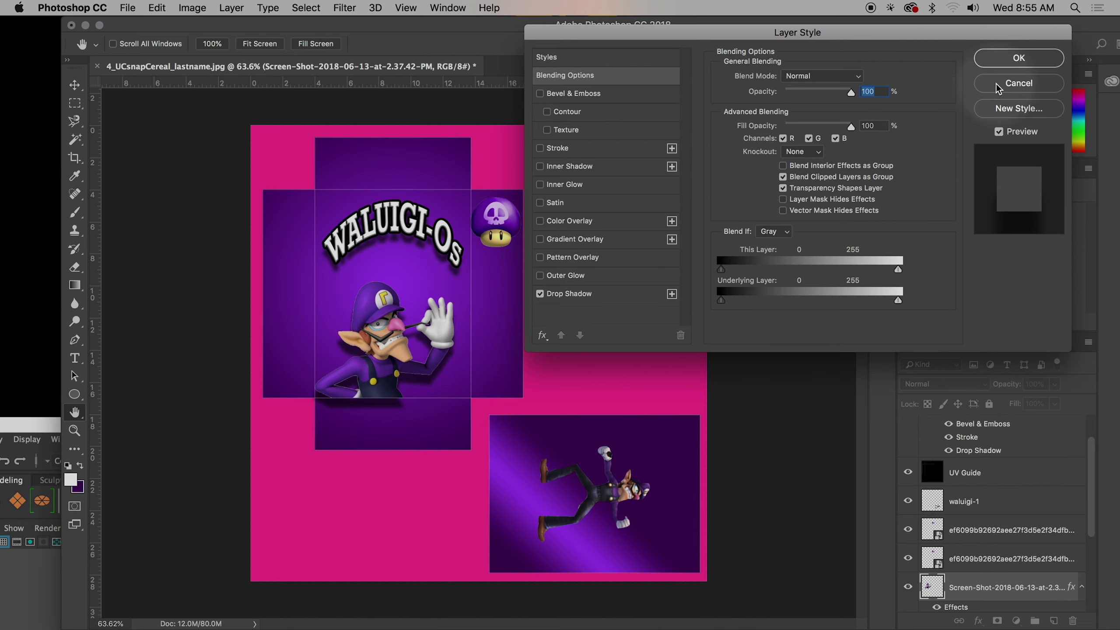
left_click(1015, 84)
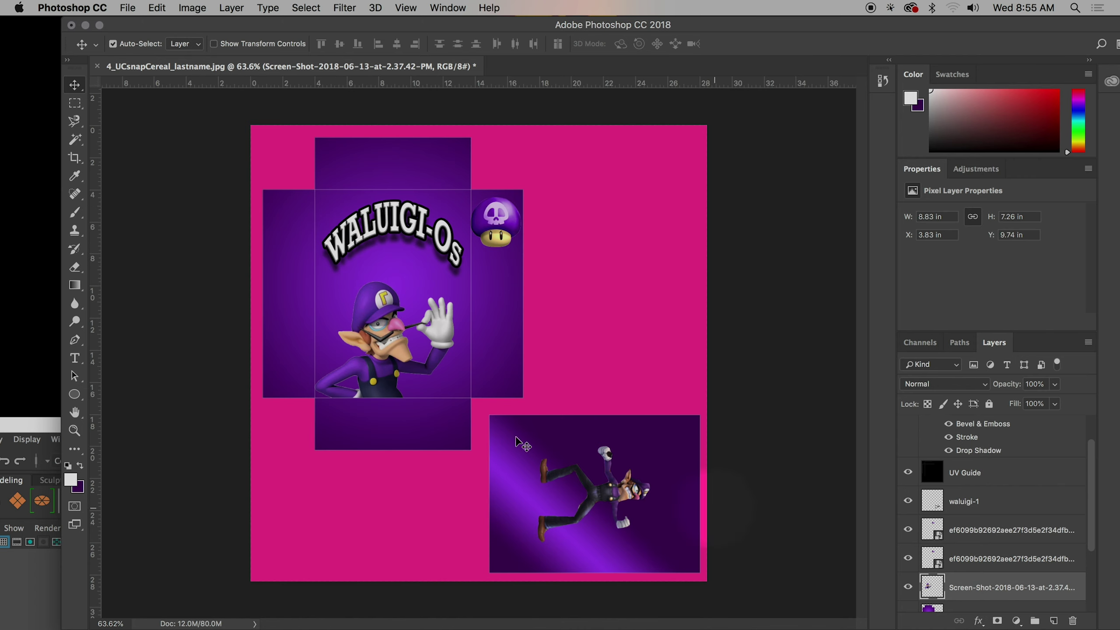
Draw a rectangle about 204 × 503 px on the side panel below the mushroom and give it a solid outline
left_click(73, 396)
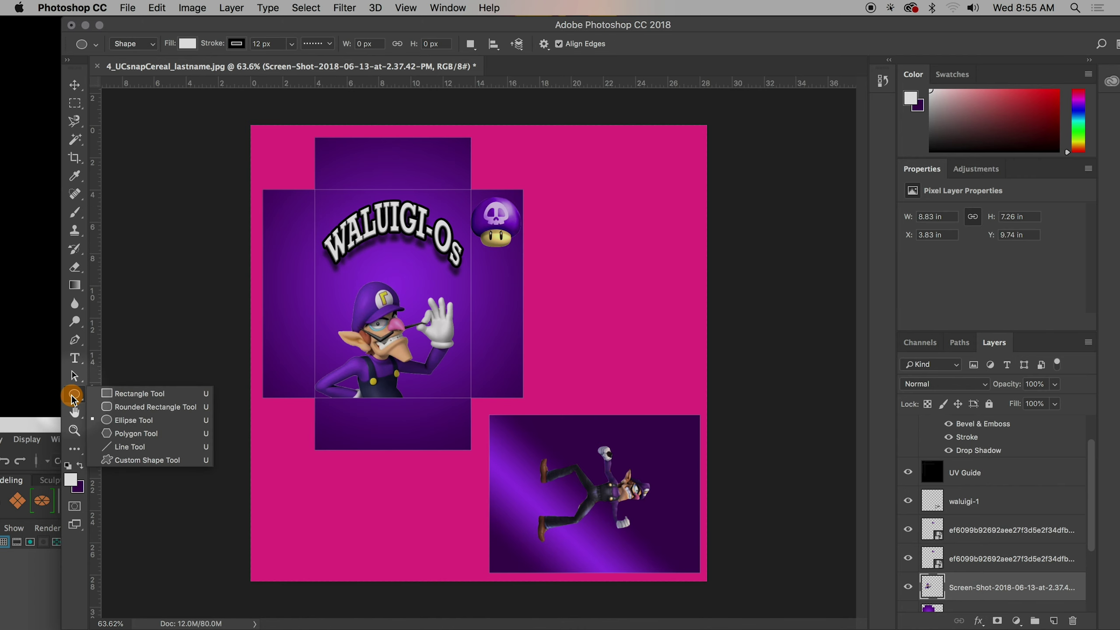
left_click(106, 393)
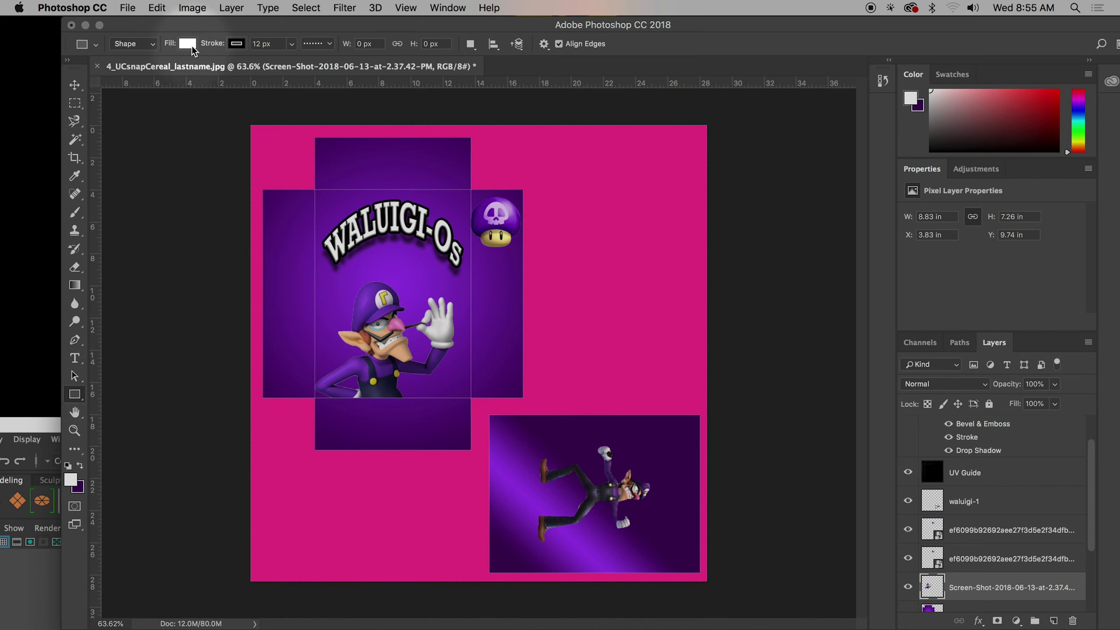
mouse_move(477, 272)
left_mouse_down()
mouse_move(503, 385)
mouse_move(522, 383)
left_mouse_up()
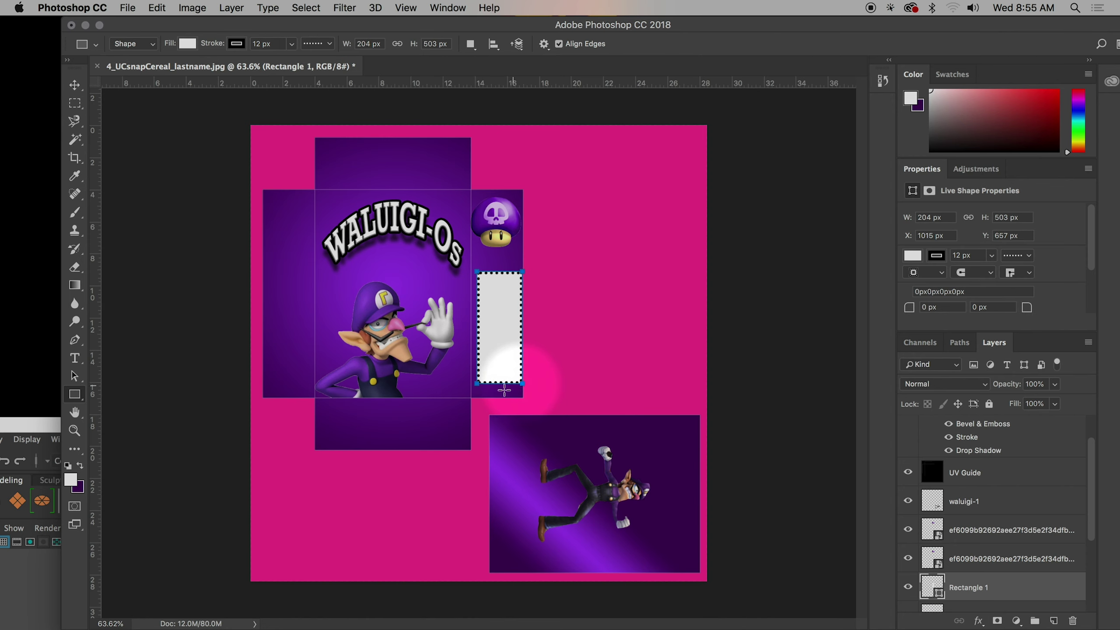
left_click(325, 48)
left_click(304, 89)
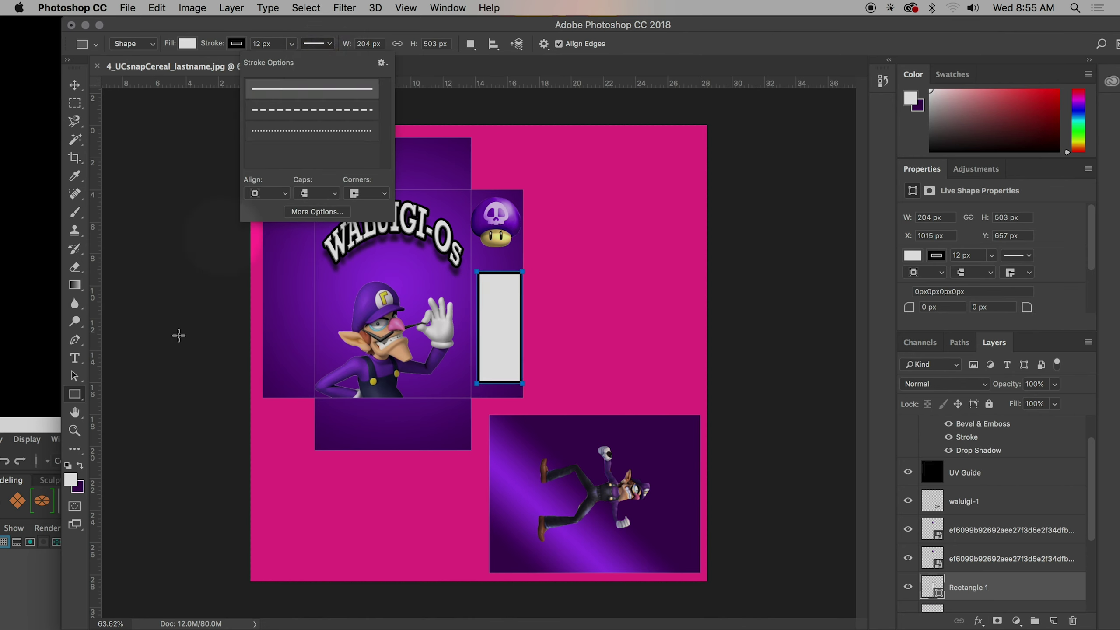
Draw a small rectangle about 247 × 80 px above the title, across the front panel's upper edge
mouse_move(74, 395)
left_mouse_down()
mouse_move(137, 445)
mouse_move(106, 407)
mouse_move(75, 399)
left_mouse_up()
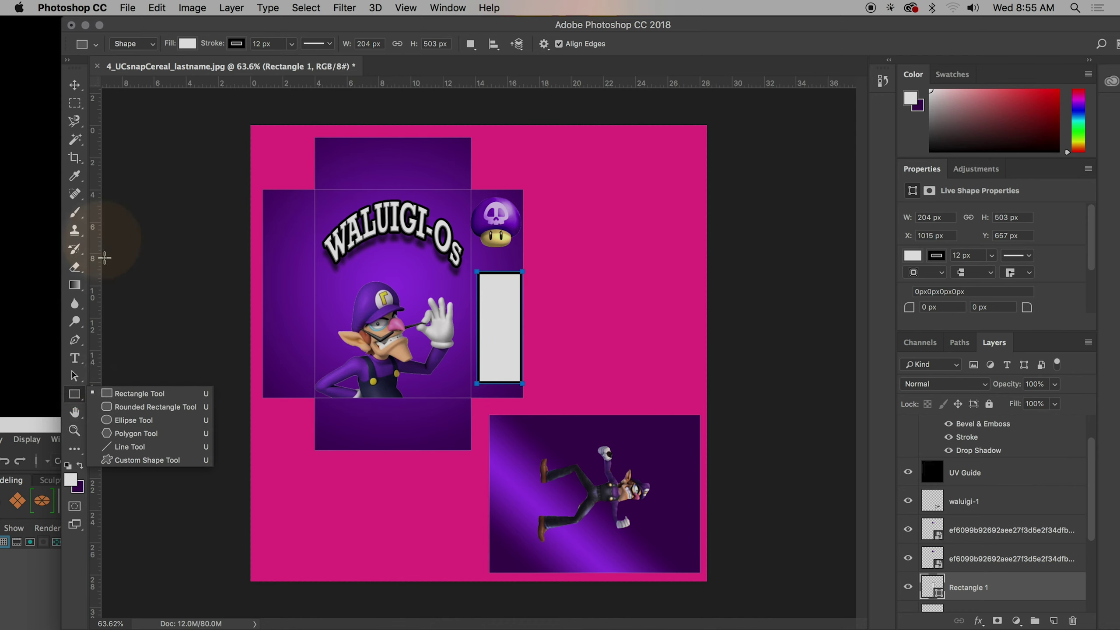
left_click(75, 223)
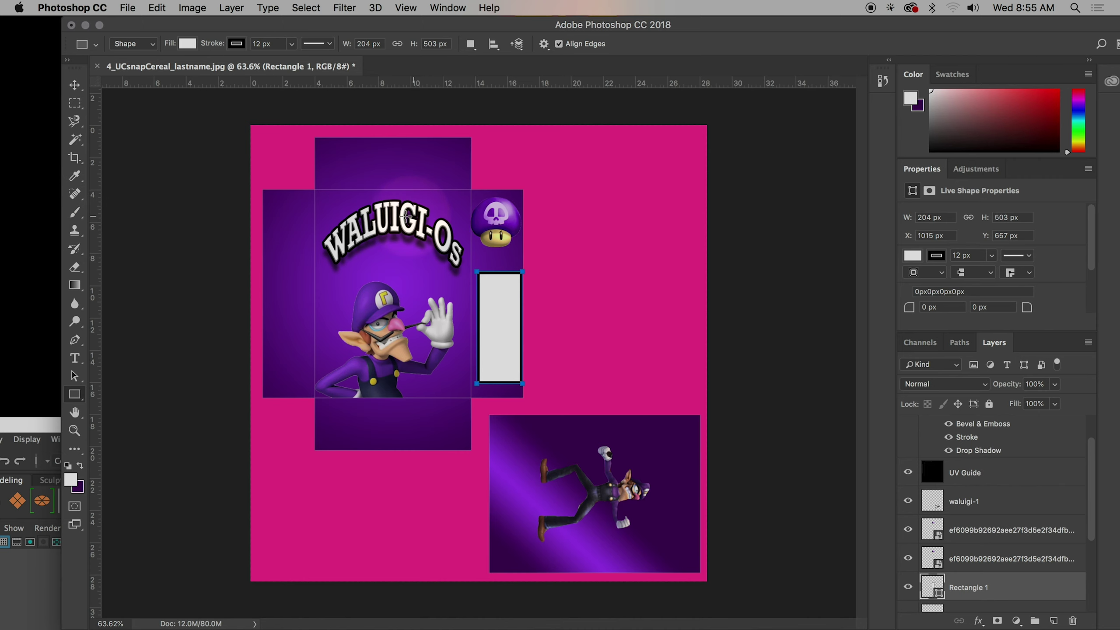
mouse_move(342, 203)
left_mouse_down()
mouse_move(410, 212)
mouse_move(396, 183)
left_mouse_up()
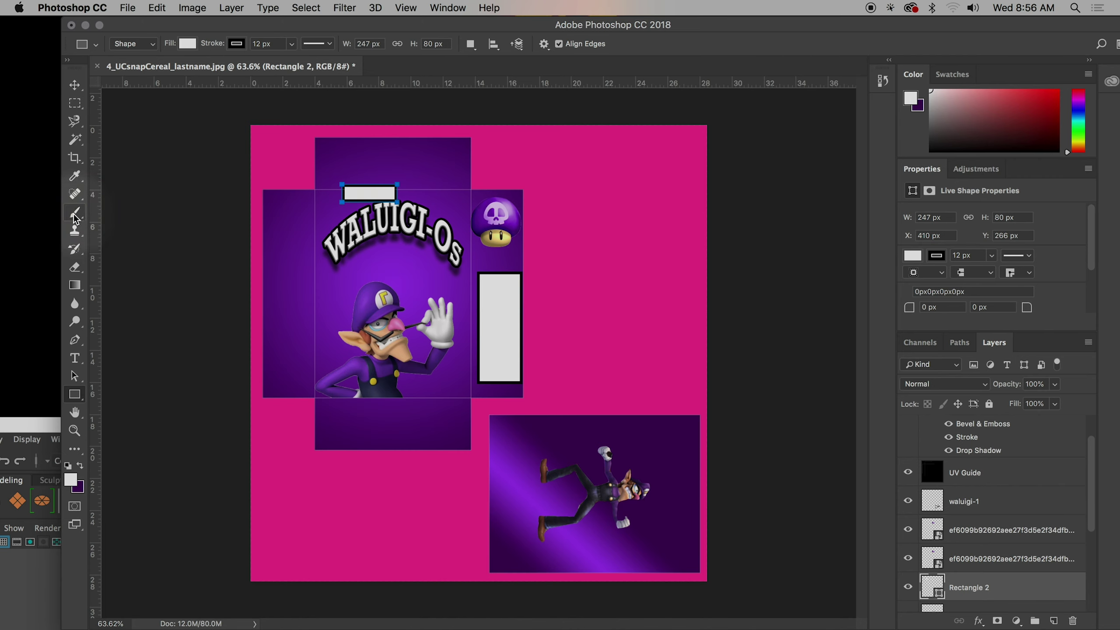
Create a new layer named Layer 1 and paint a freehand light brush line around the title's lower side
left_click_drag(73, 216, 73, 216)
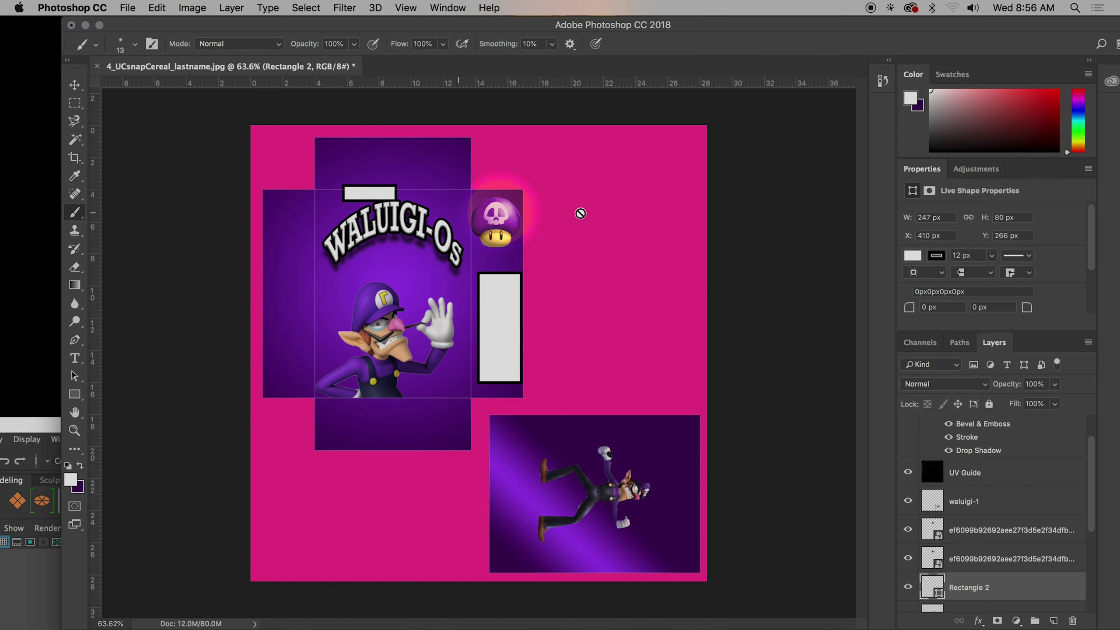
key("shift+super+n")
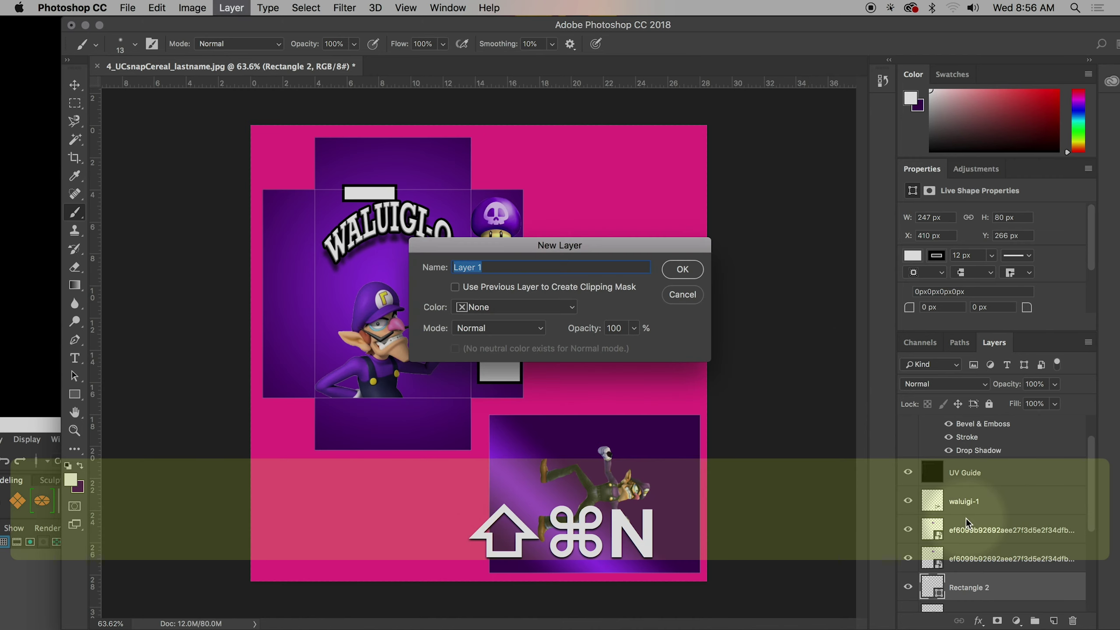
left_click(679, 270)
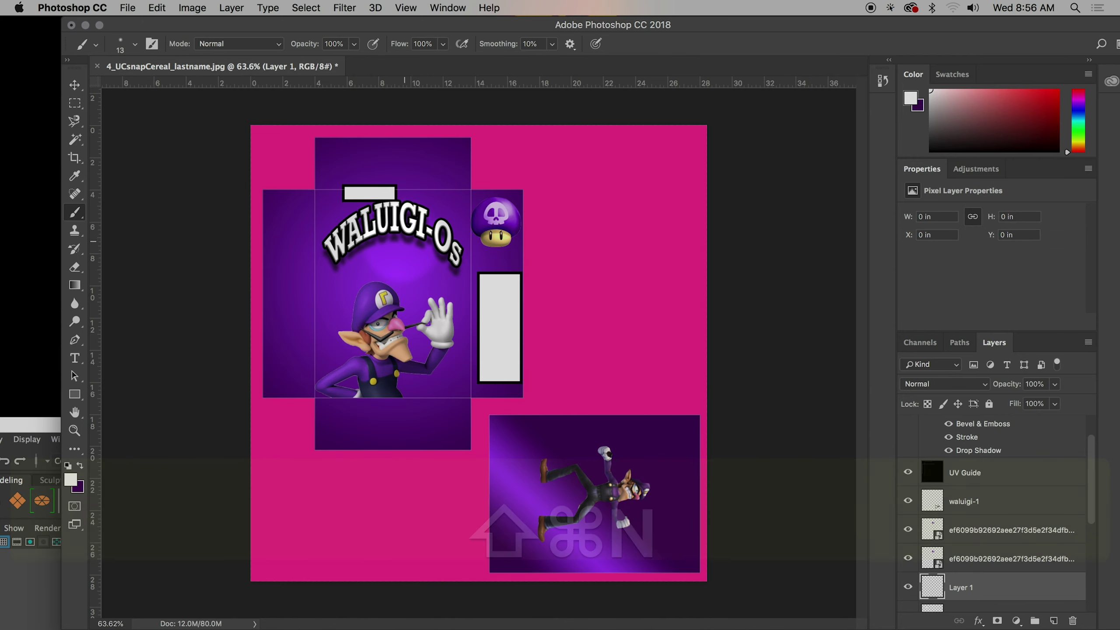
mouse_move(346, 279)
left_mouse_down()
mouse_move(422, 242)
mouse_move(455, 278)
left_mouse_up()
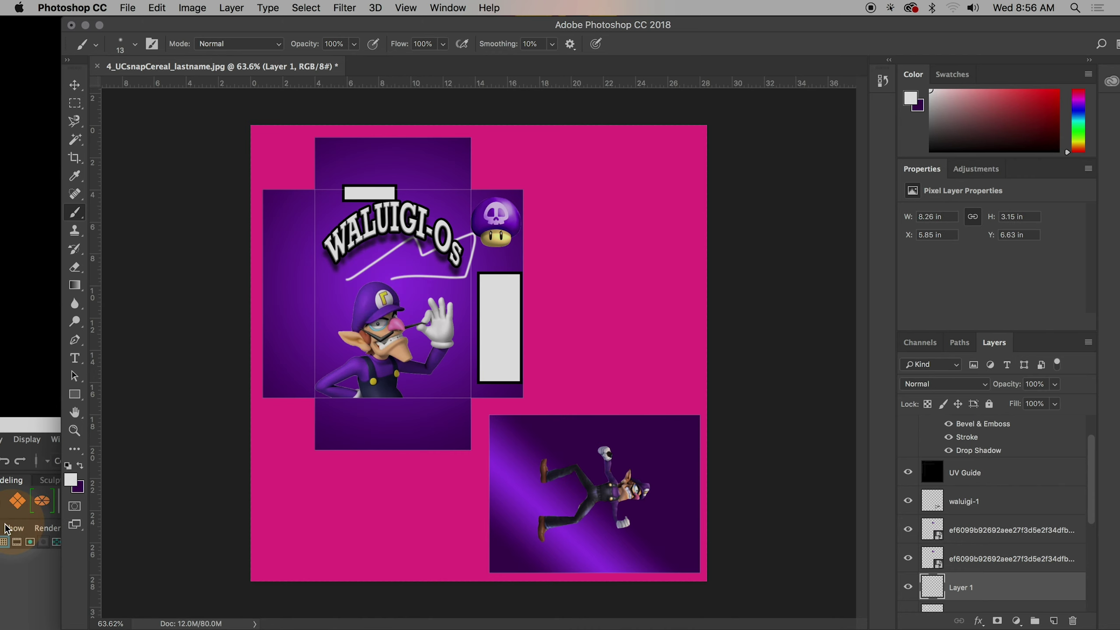
Set the foreground color to red (ff0000) and paint a short zigzag above Waluigi's raised hand
left_click(71, 478)
left_click(583, 164)
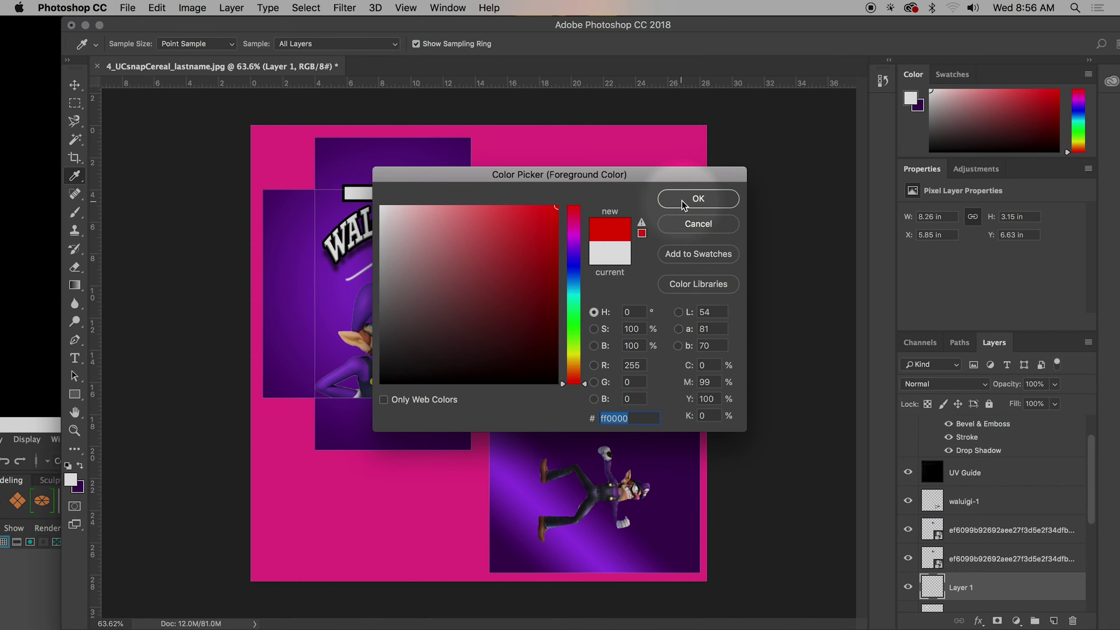
left_click(698, 199)
left_click_drag(414, 267, 448, 286)
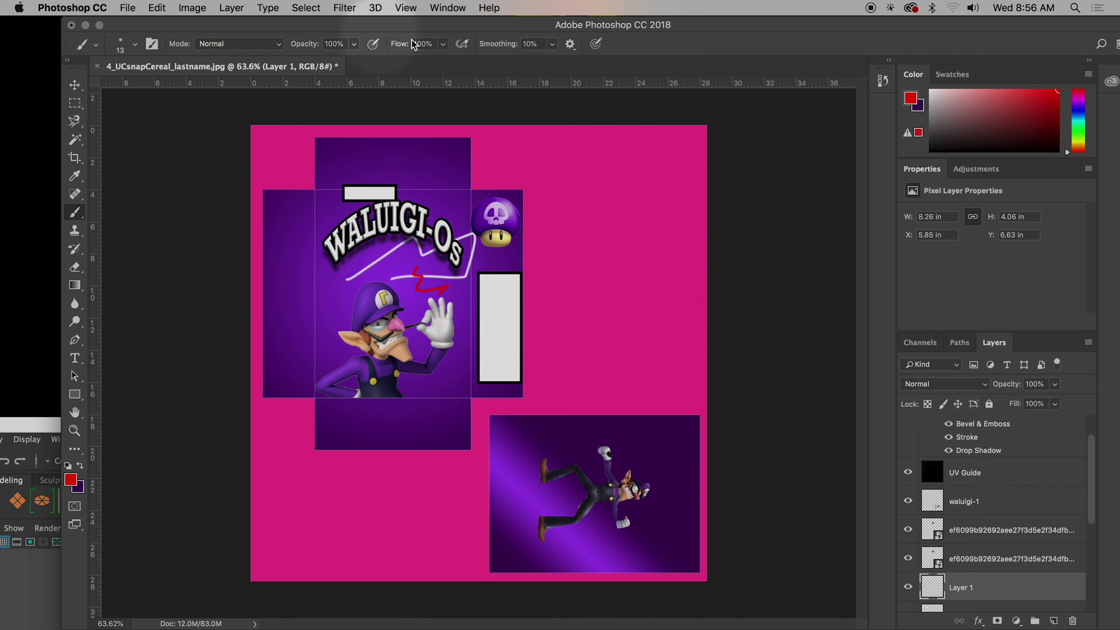
Increase the brush size to 78 px and paint large red loops across the title and Waluigi
left_click(136, 49)
left_click_drag(158, 88, 174, 88)
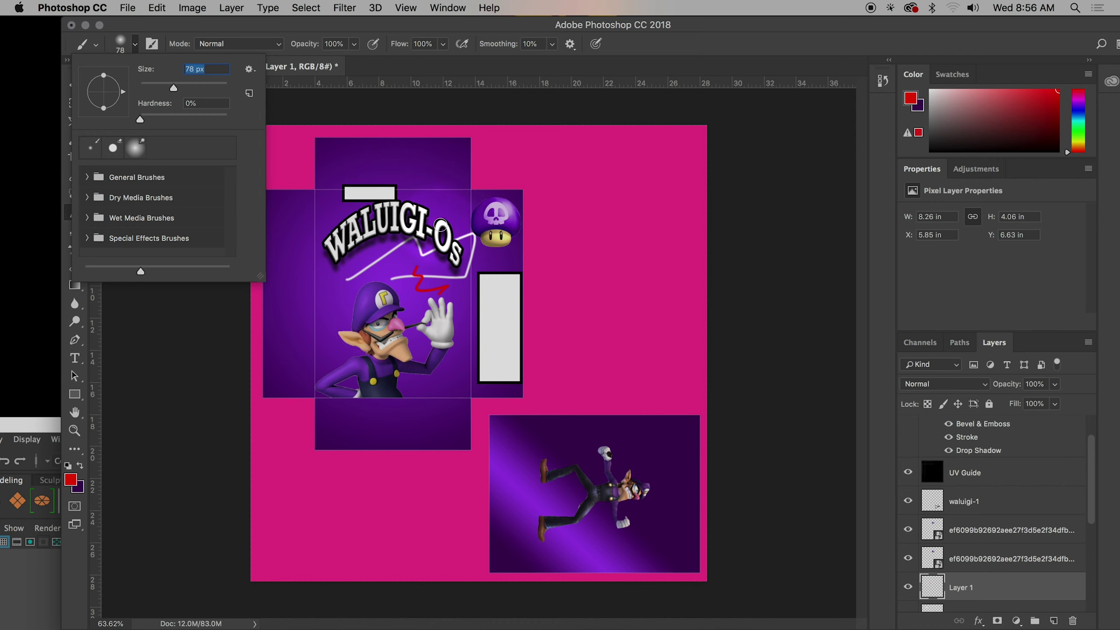
left_click(441, 197)
mouse_move(440, 197)
left_mouse_down()
mouse_move(326, 195)
mouse_move(319, 206)
mouse_move(445, 319)
mouse_move(356, 459)
mouse_move(326, 344)
mouse_move(399, 417)
left_mouse_up()
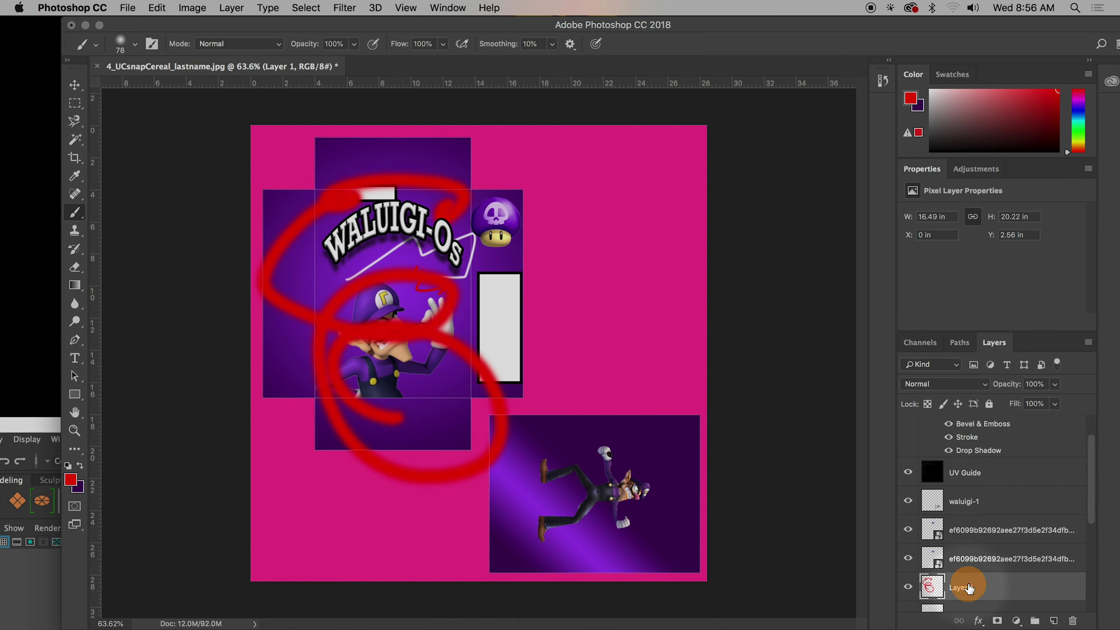
Delete the layer holding the freehand red and light brush strokes
key("BackSpace")
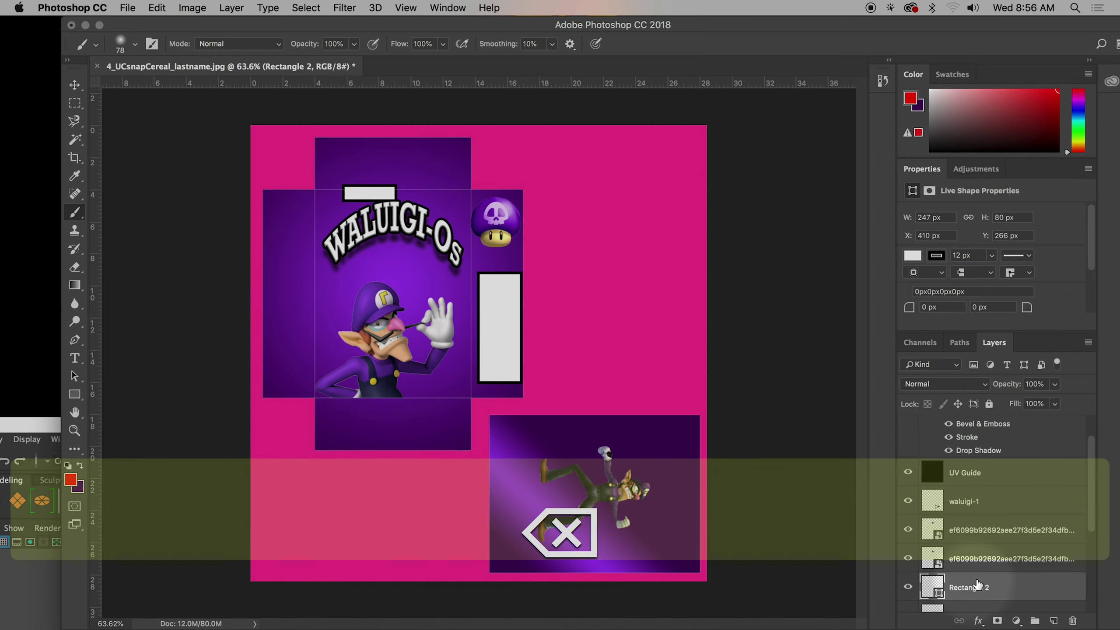
scroll(978, 535, "down", 2)
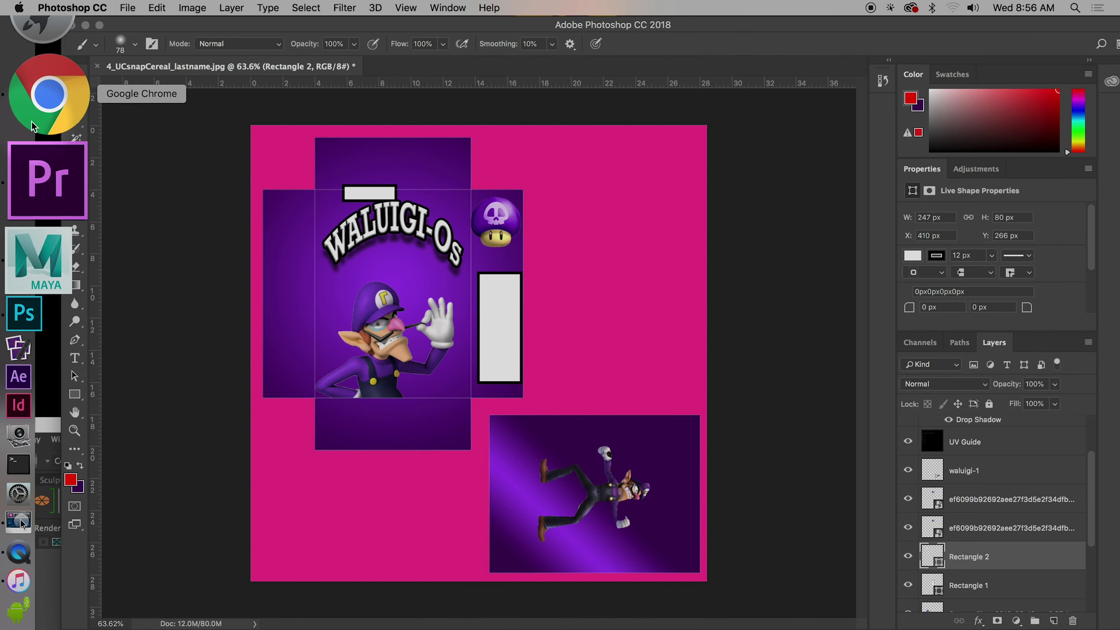
Switch to Chrome and review the slide with the UV map assignment instructions
left_click(33, 122)
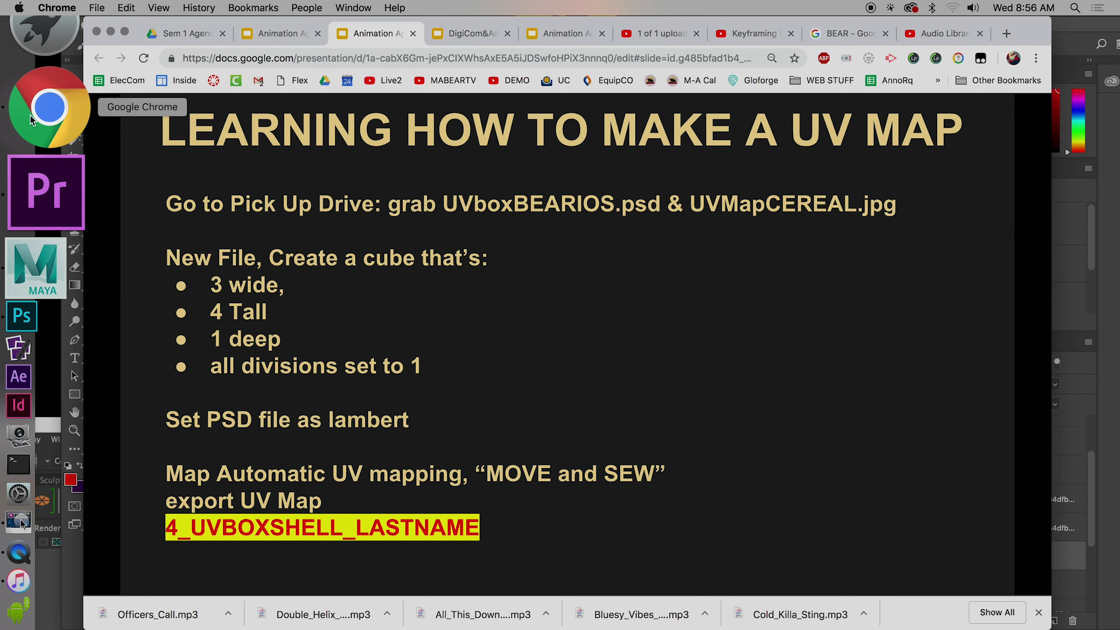
left_click(291, 381)
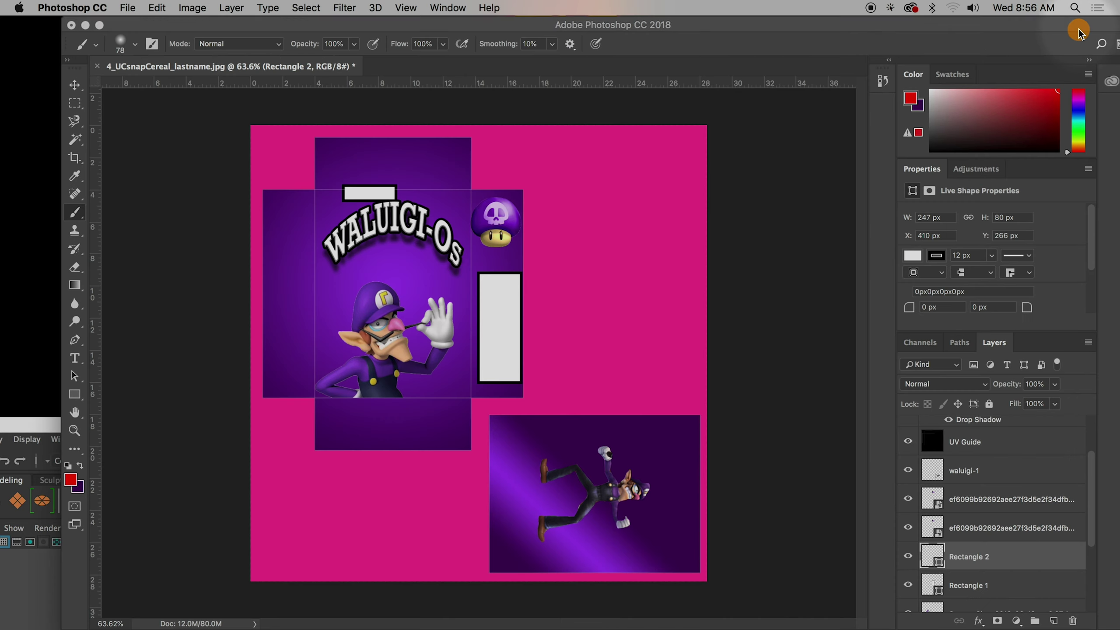
Open CerearlBox1.psd and WaluigiBOx1.psd from the Waluigi folder in Finder
left_click(1080, 34)
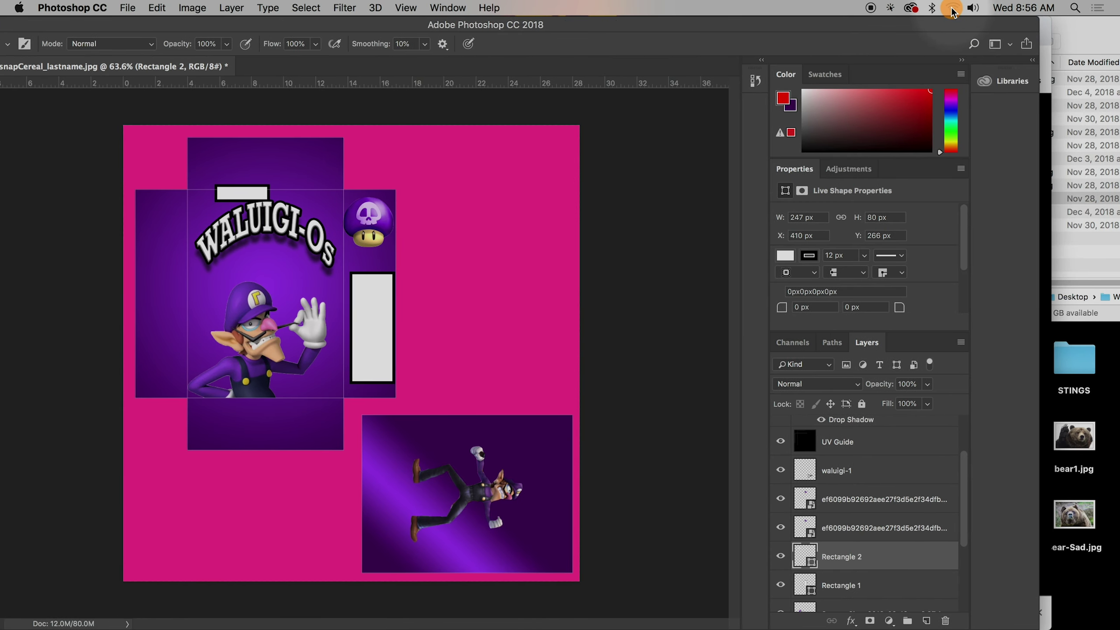
left_click(1076, 20)
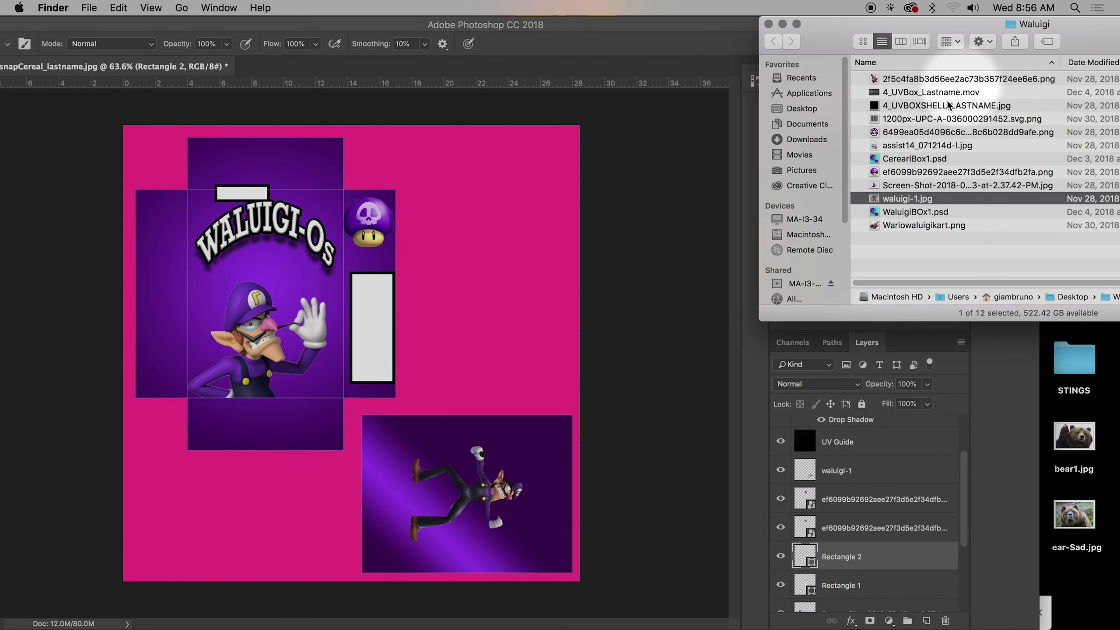
double_click(914, 159)
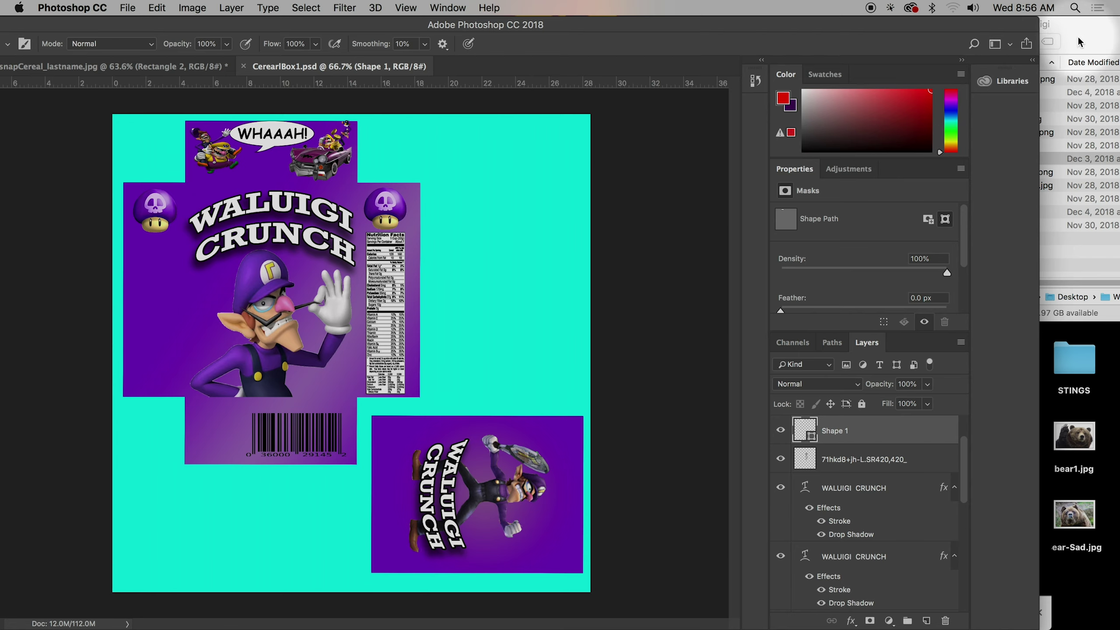
left_click(923, 219)
double_click(905, 214)
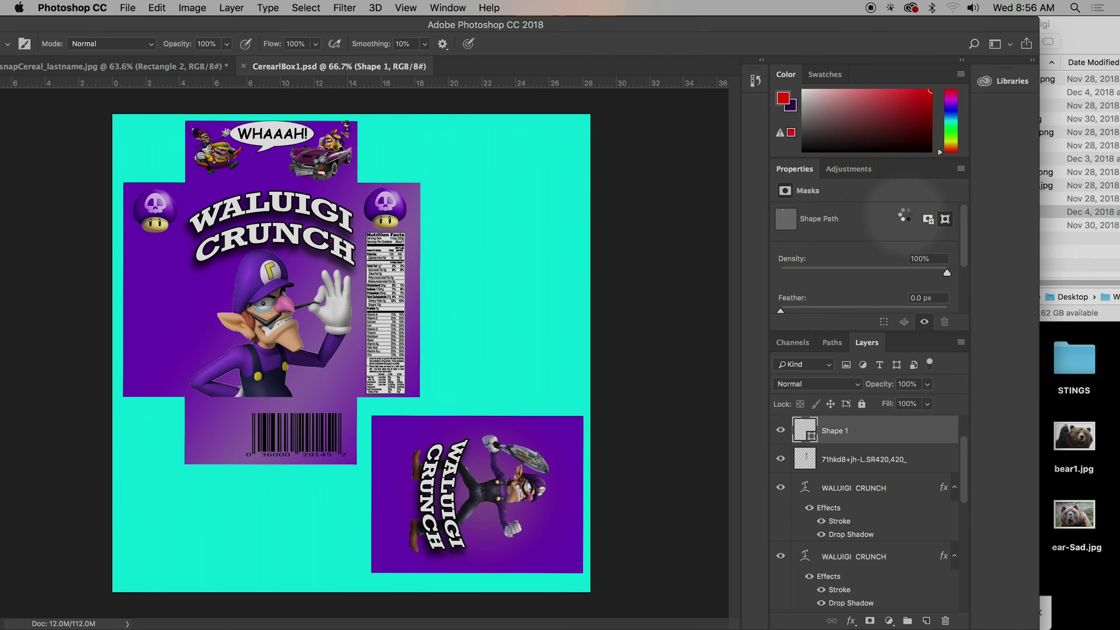
left_click_drag(578, 25, 707, 25)
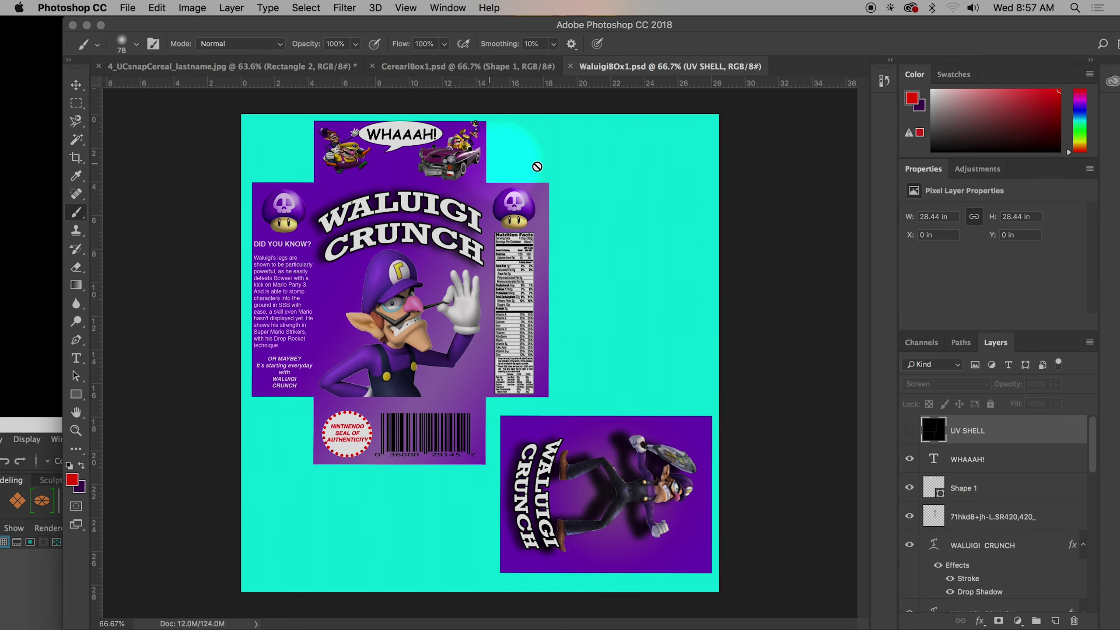
Show the UV SHELL layer in WaluigiBOx1.psd and save the document
left_click(910, 432)
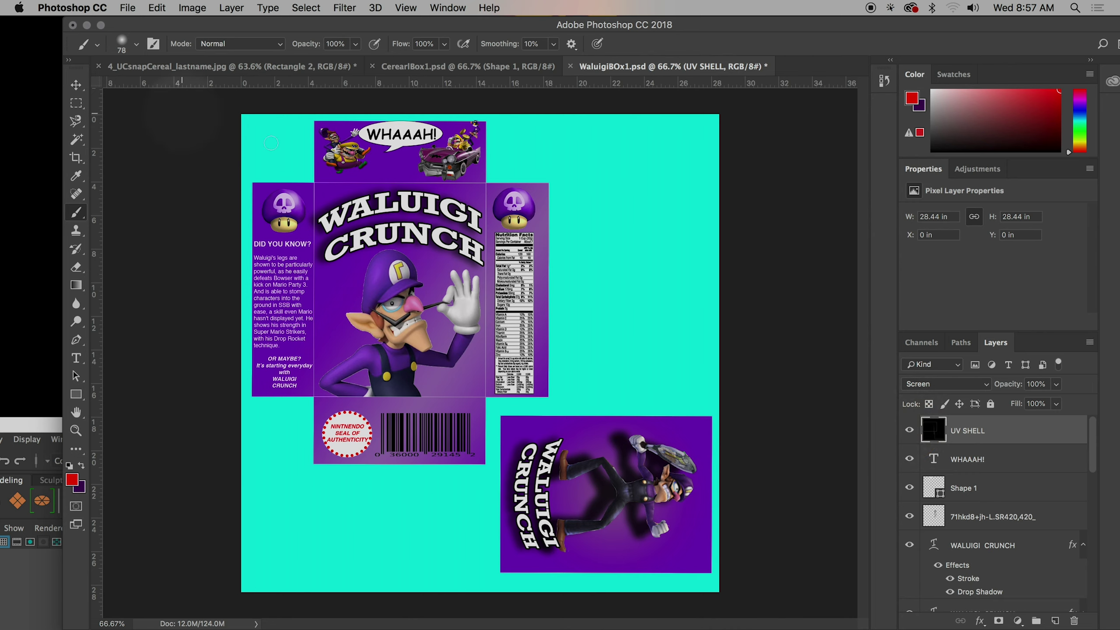
left_click_drag(414, 115, 479, 149)
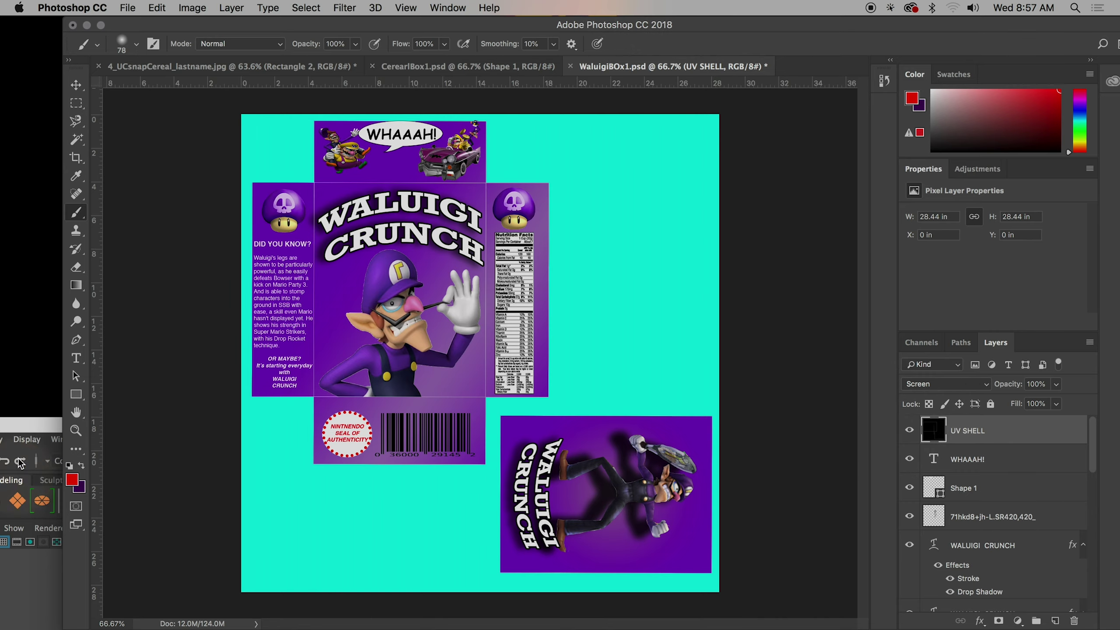
left_click_drag(24, 425, 75, 345)
left_click(179, 60)
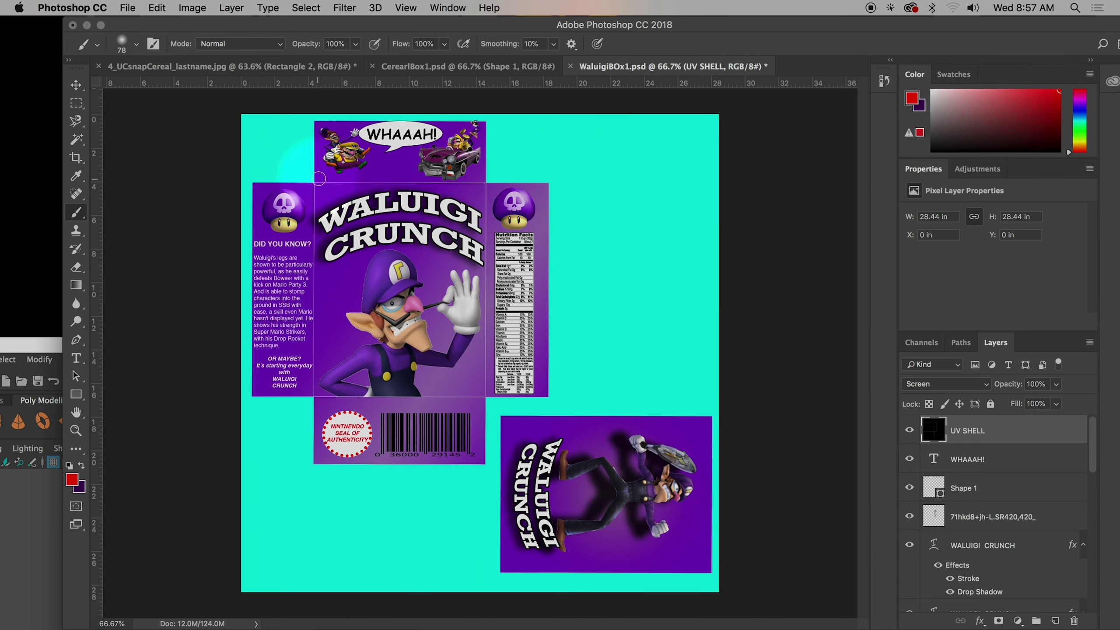
key("super+s")
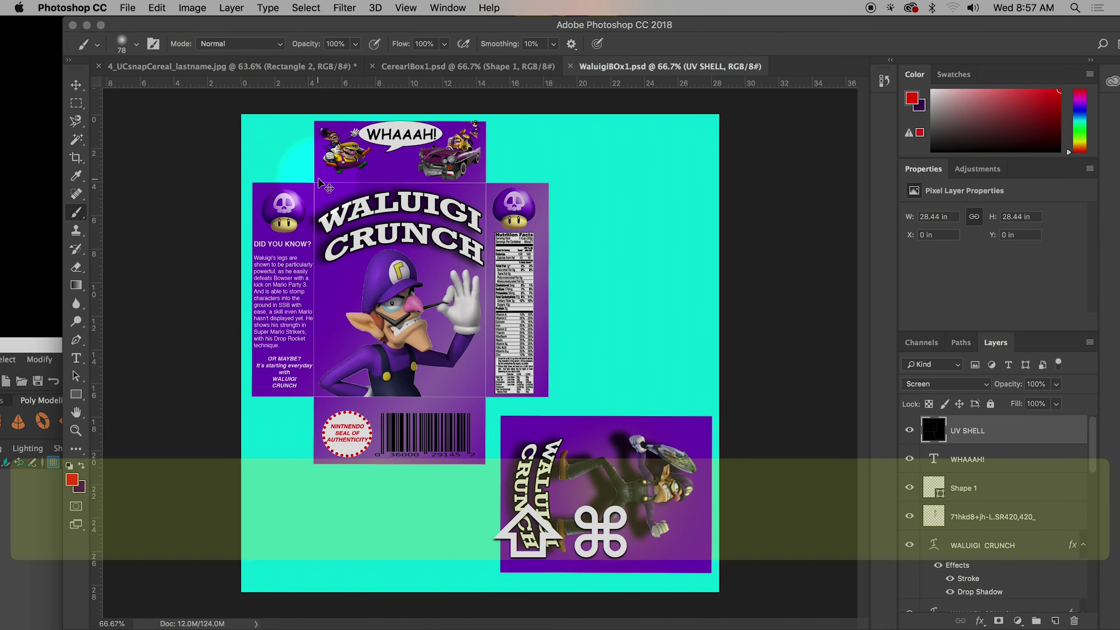
Save the document under the new name CBoxDemo1.psd in the Waluigi folder, in Photoshop format with Maximize Compatibility on
key("super+shift+s")
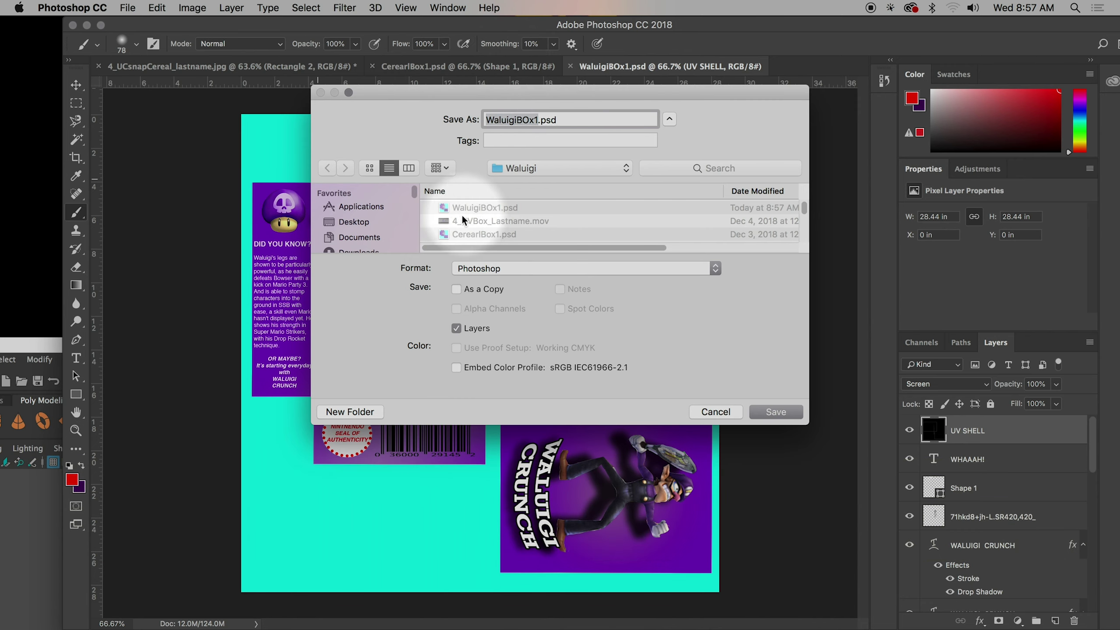
key("shift")
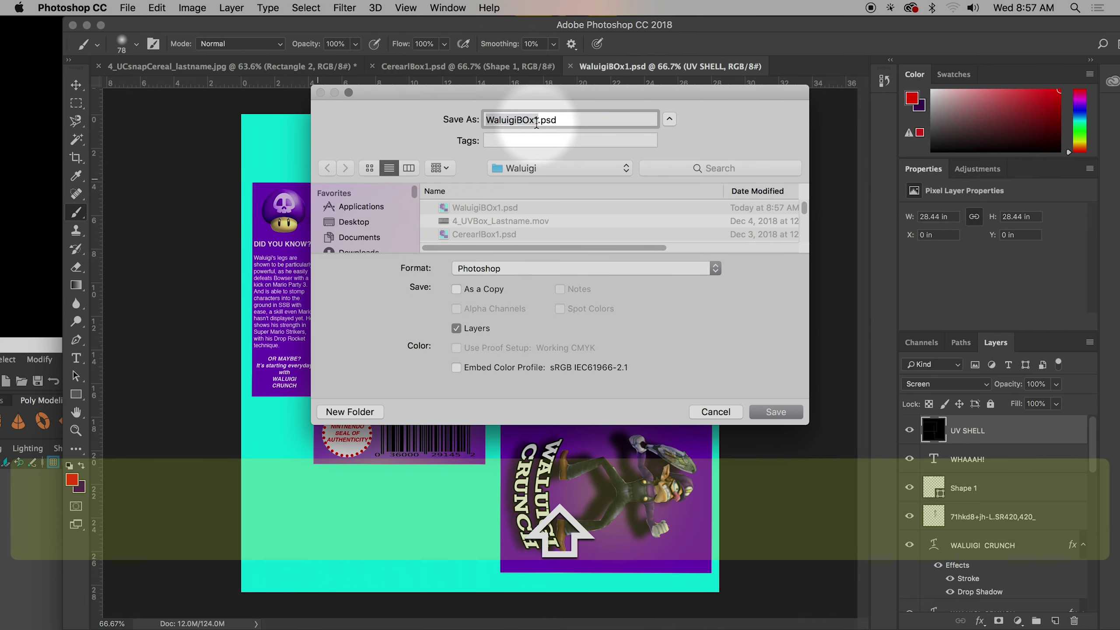
type("CBoxD")
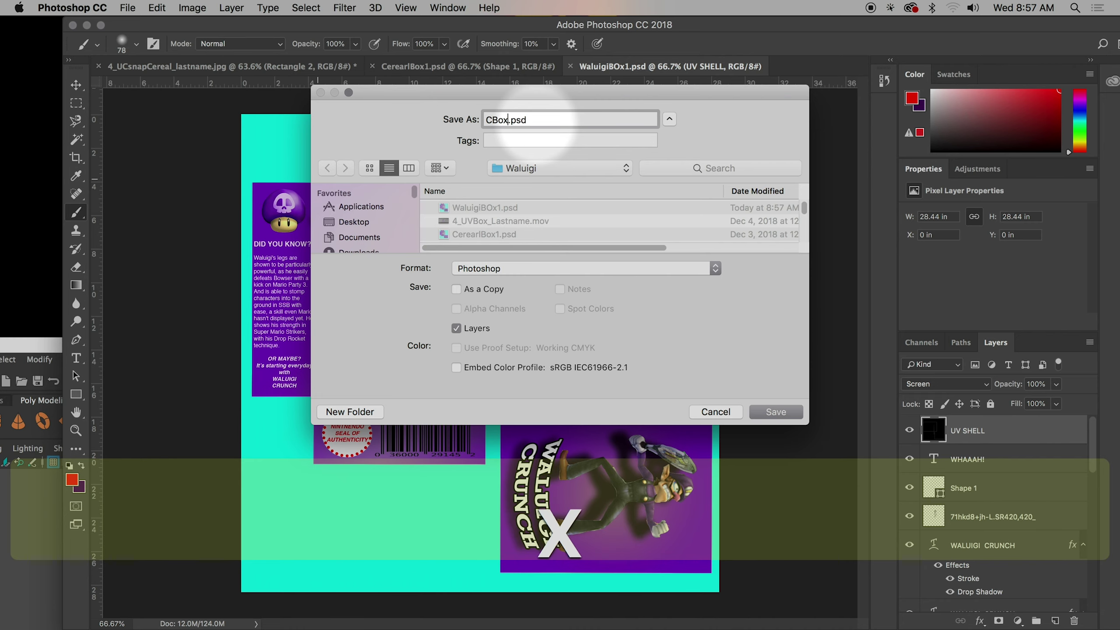
type("emo1")
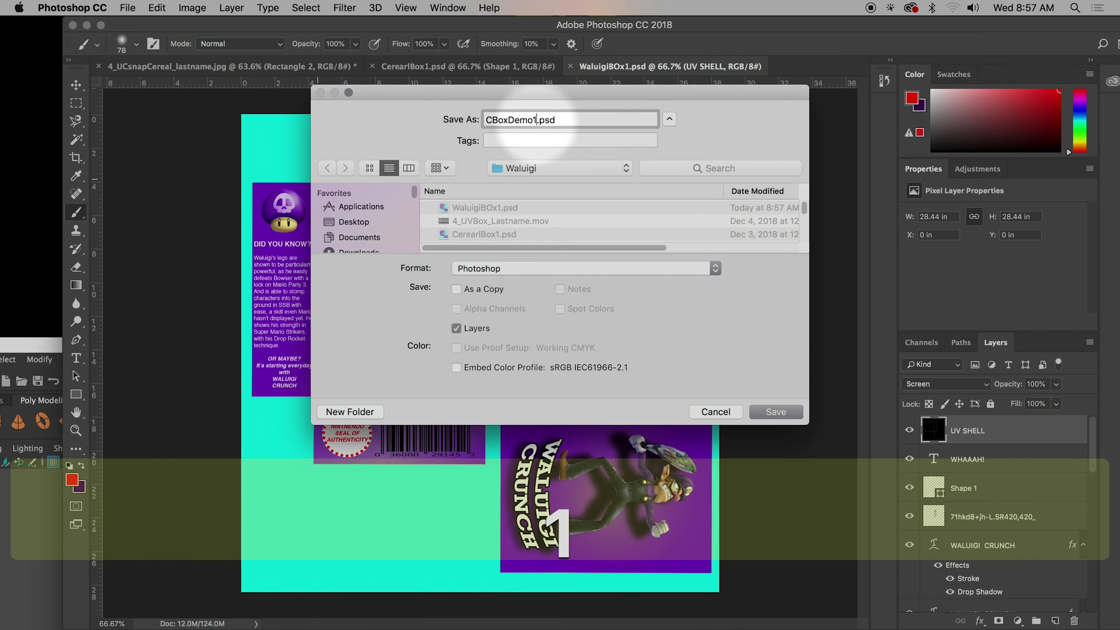
left_click(778, 412)
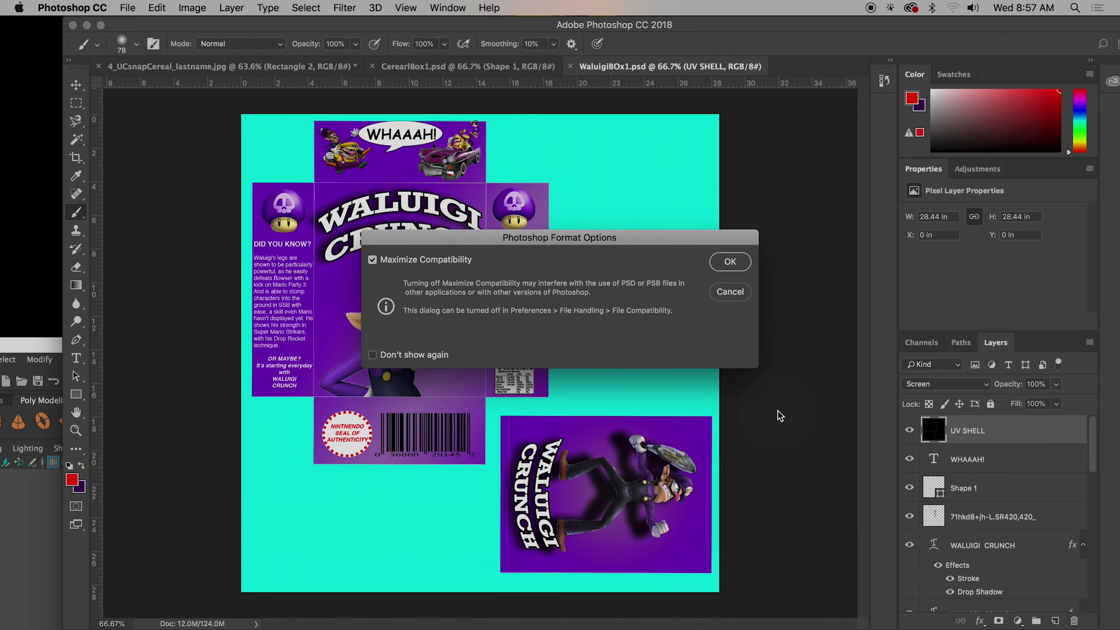
left_click(730, 265)
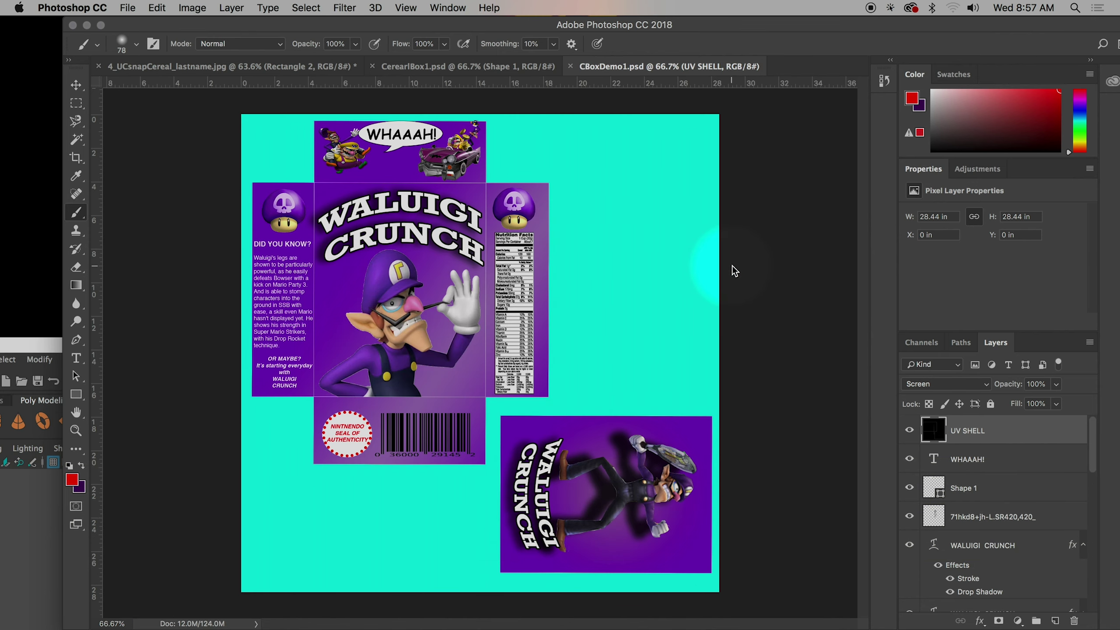
Hide the UV SHELL layer's guide lines in CBoxDemo1.psd and save the document
left_click(25, 537)
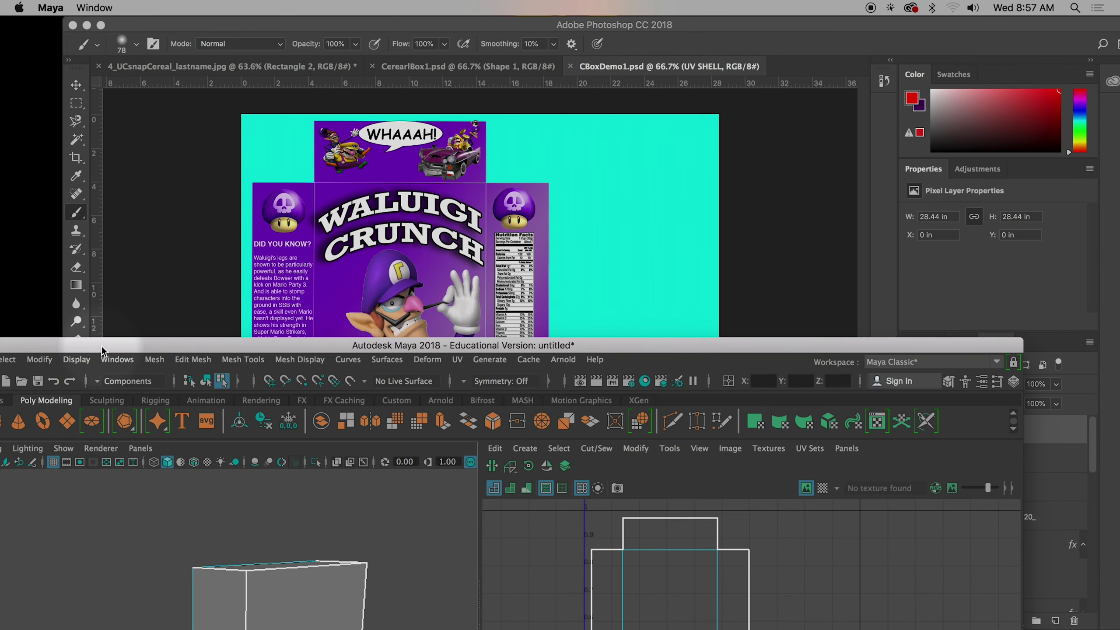
left_click(771, 245)
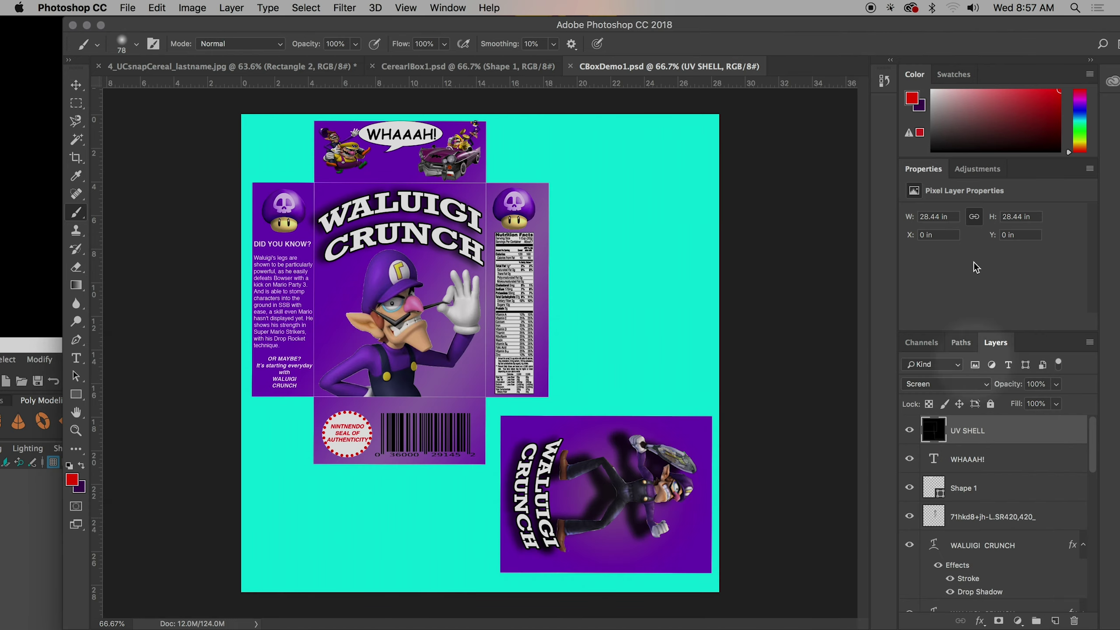
left_click_drag(904, 30, 811, 31)
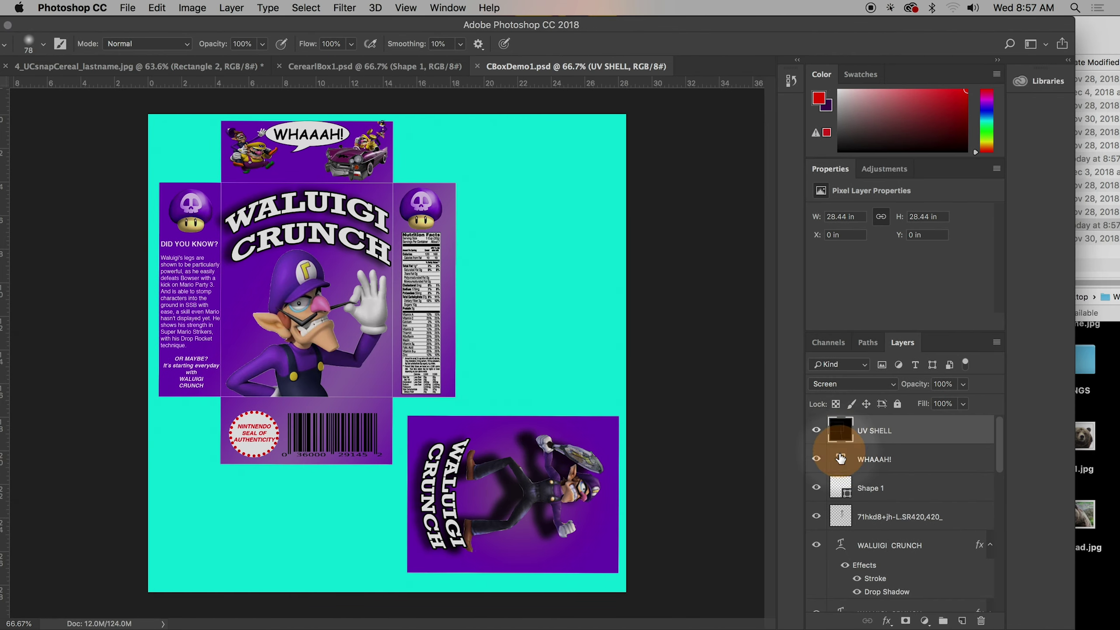
left_click(820, 436)
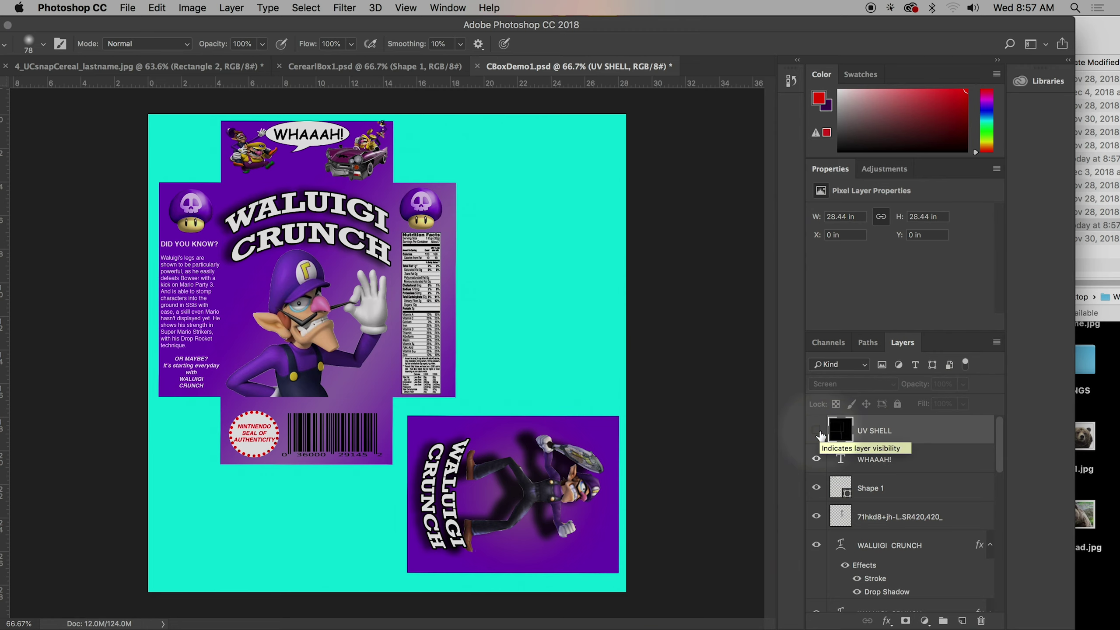
left_click(820, 436)
left_click(820, 436)
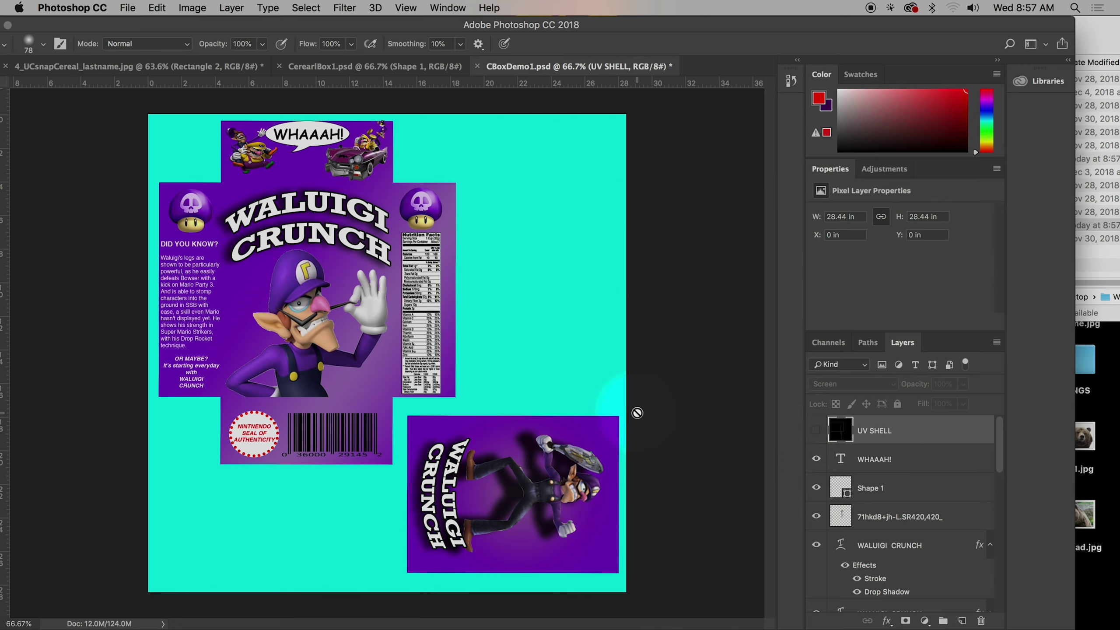
key("super+s")
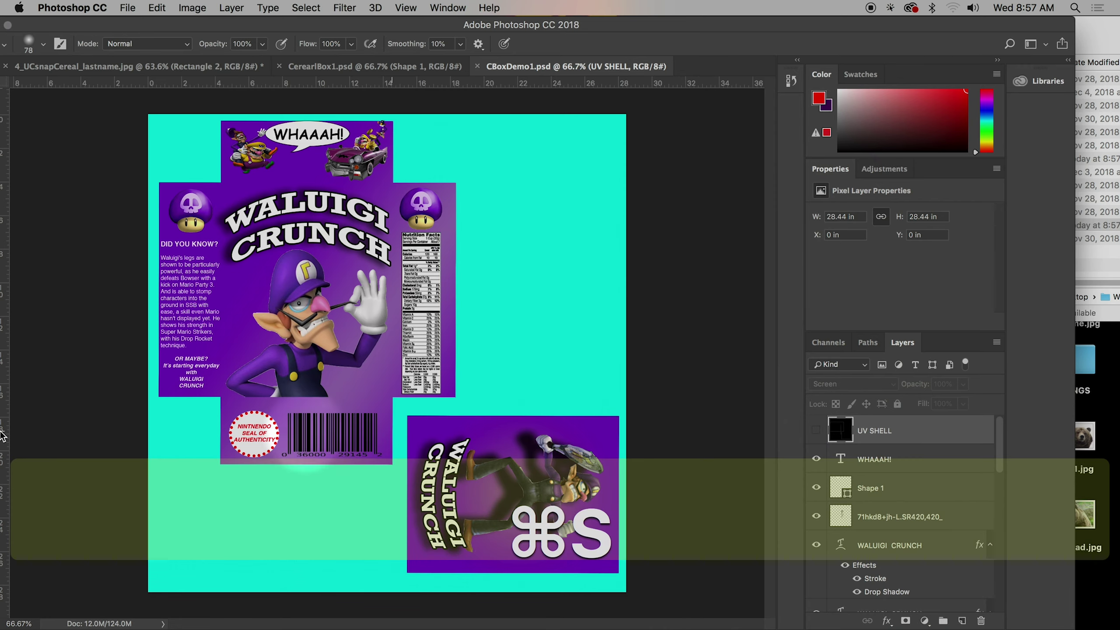
left_click(817, 431)
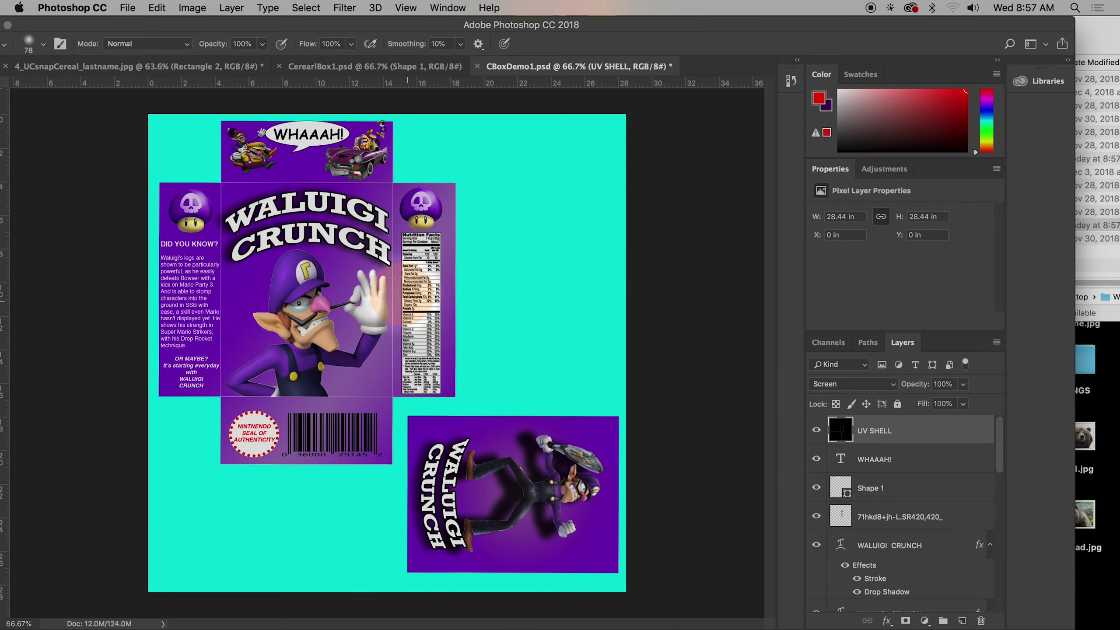
left_click(818, 431)
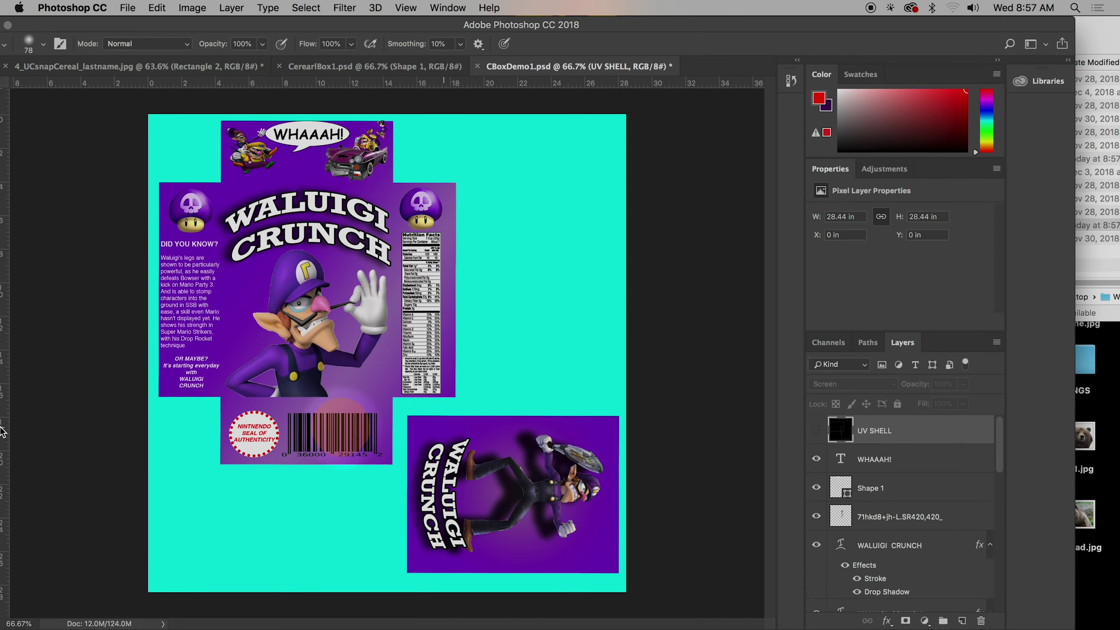
Switch to Maya, bring its window into full view, and select the box in Object Mode with the Move tool
mouse_move(53, 351)
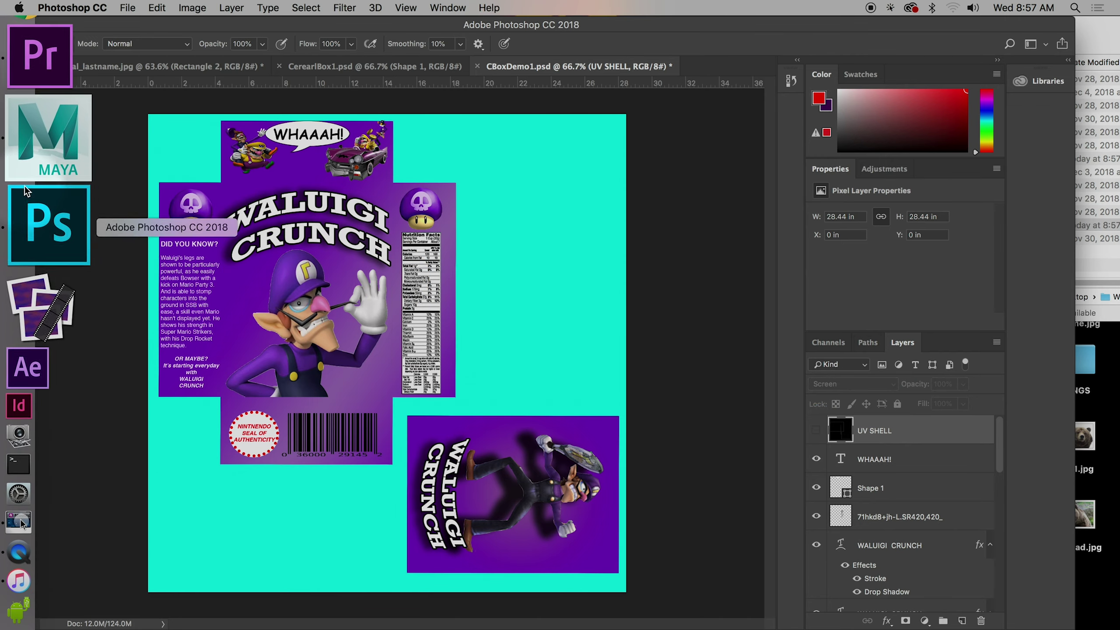
left_click(24, 176)
double_click(216, 346)
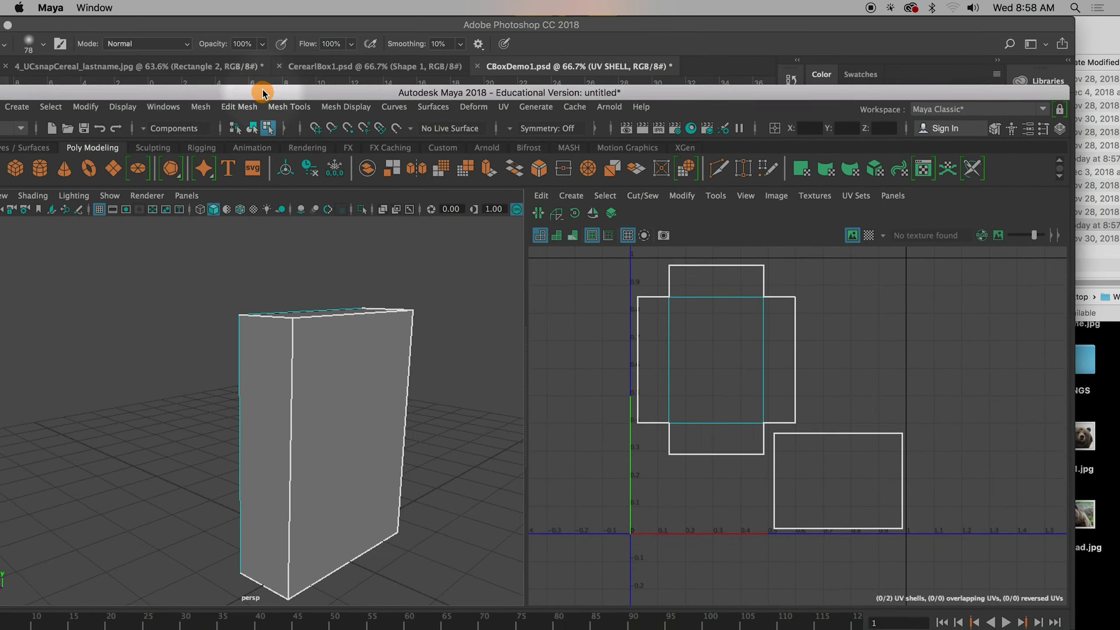
right_click(382, 195)
left_click(282, 239)
left_click(302, 292)
right_click(302, 291)
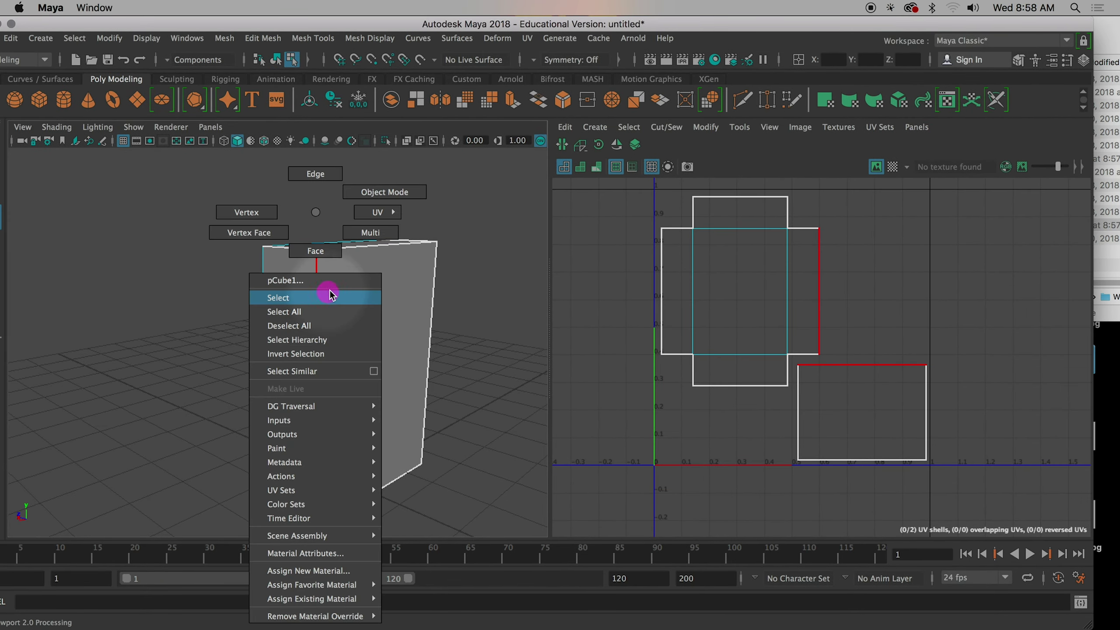
left_click(377, 192)
key("w")
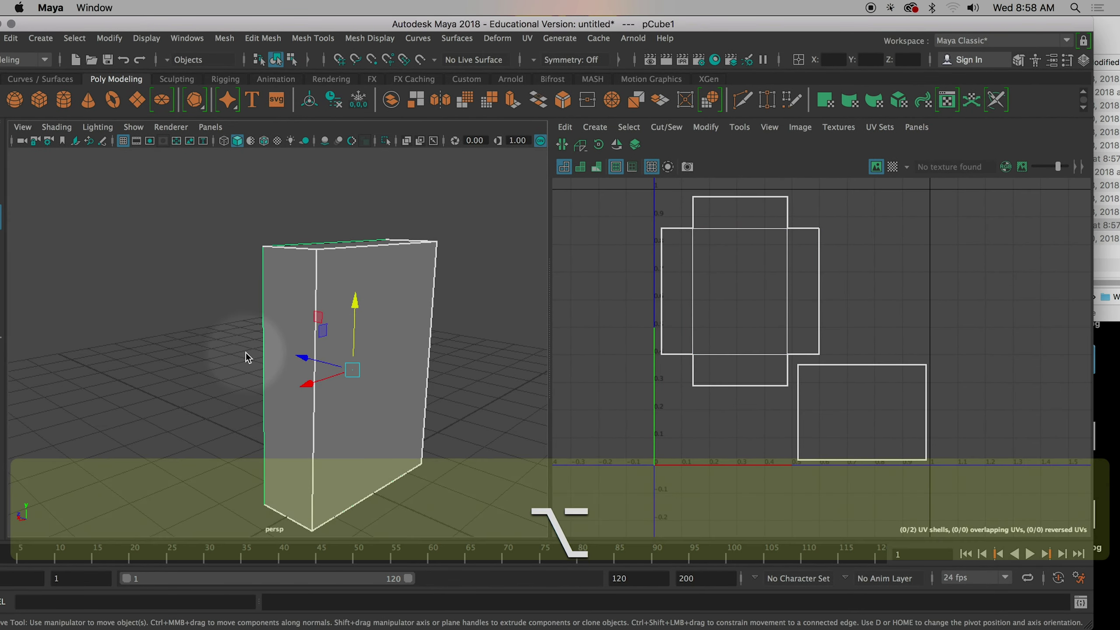
Assign a new Lambert material to the selected box
left_click_drag(245, 353, 371, 431, "alt")
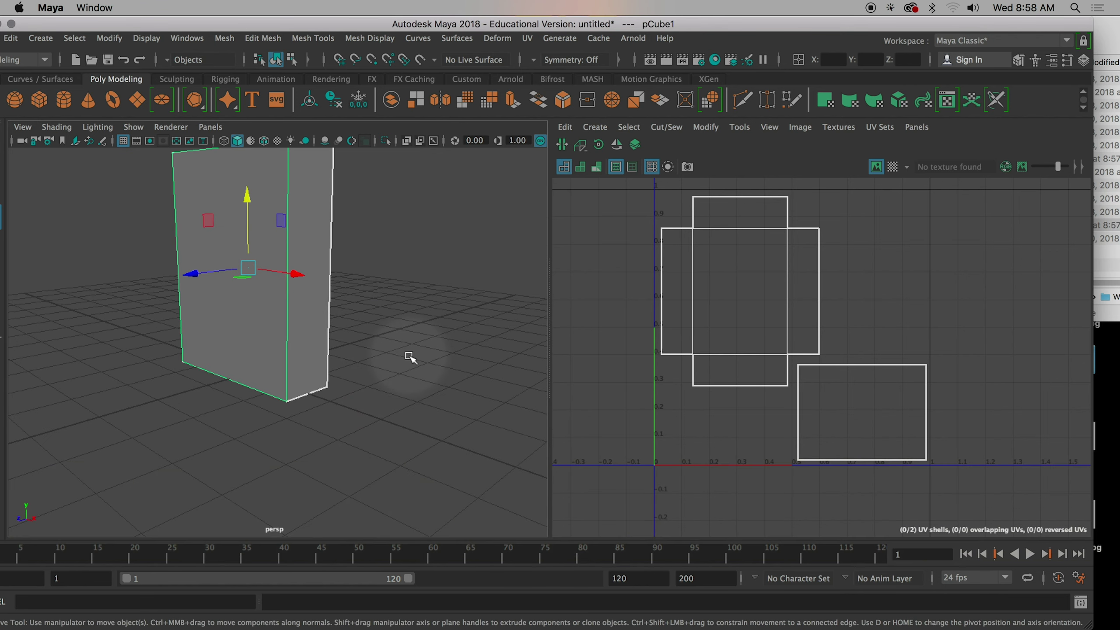
left_click_drag(408, 355, 398, 400, "alt")
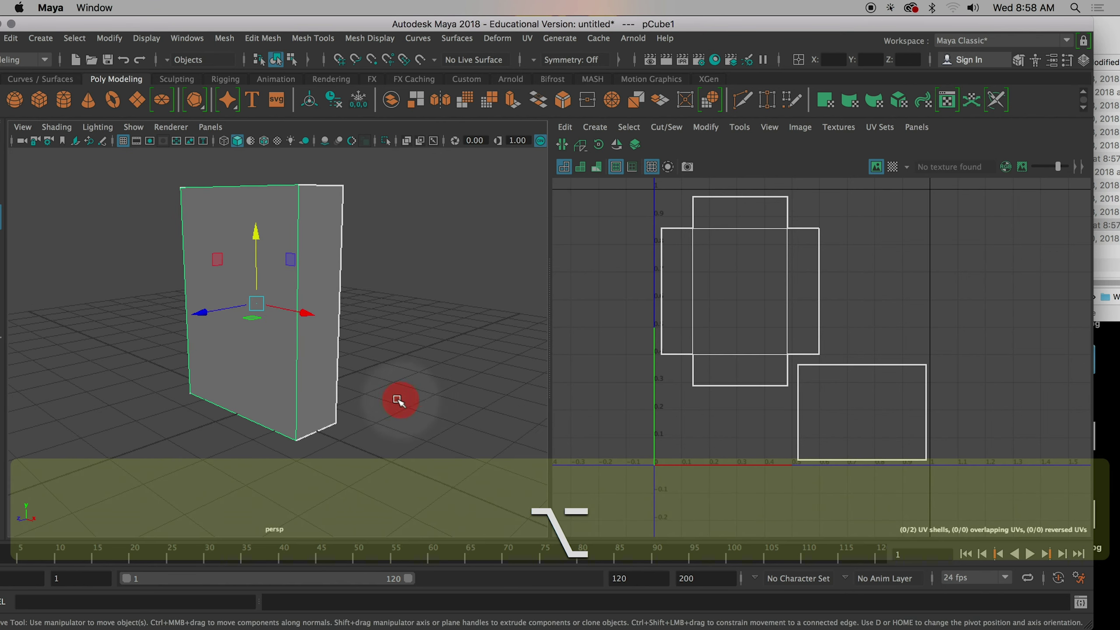
right_click(315, 388)
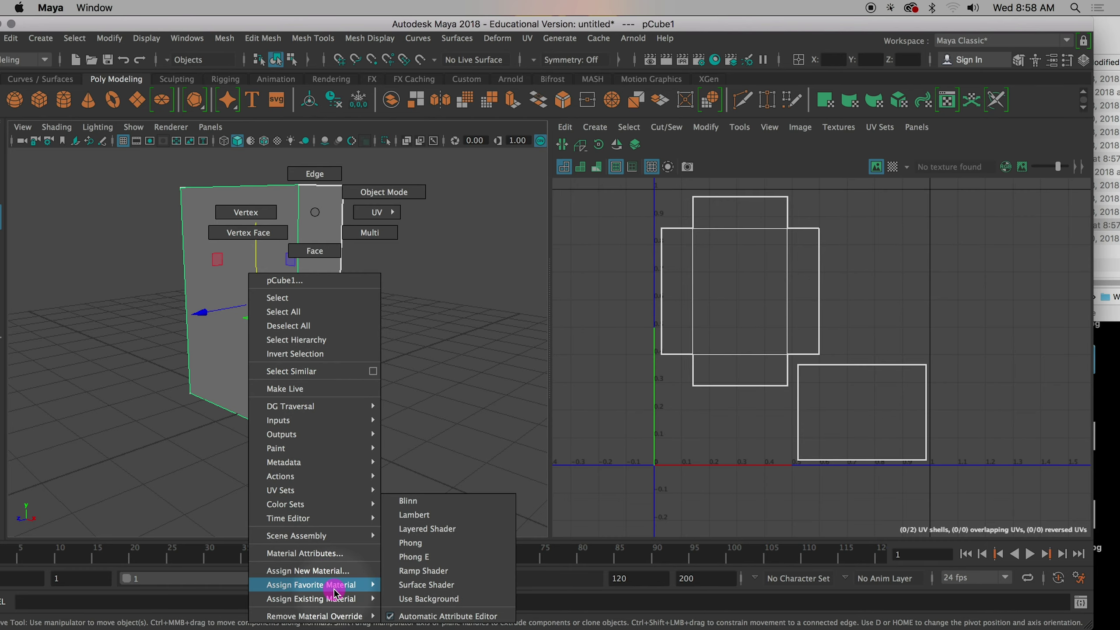
left_click(429, 515)
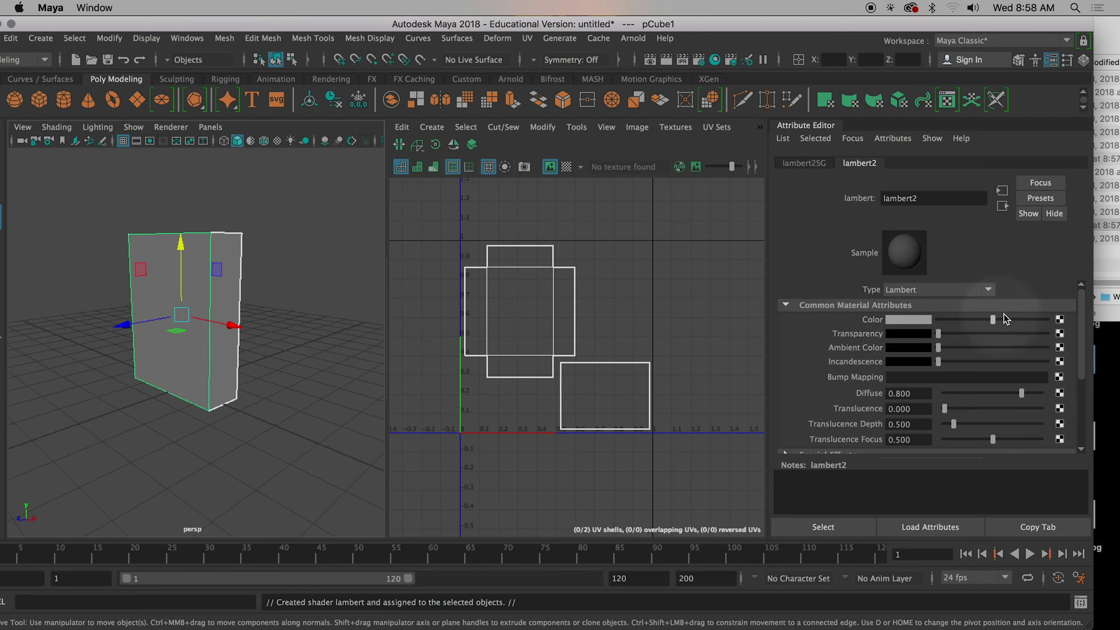
Connect a PSD File texture to the Lambert material's Color and load CBoxDemo1.psd from the Desktop's Waluigi folder
left_click(1060, 320)
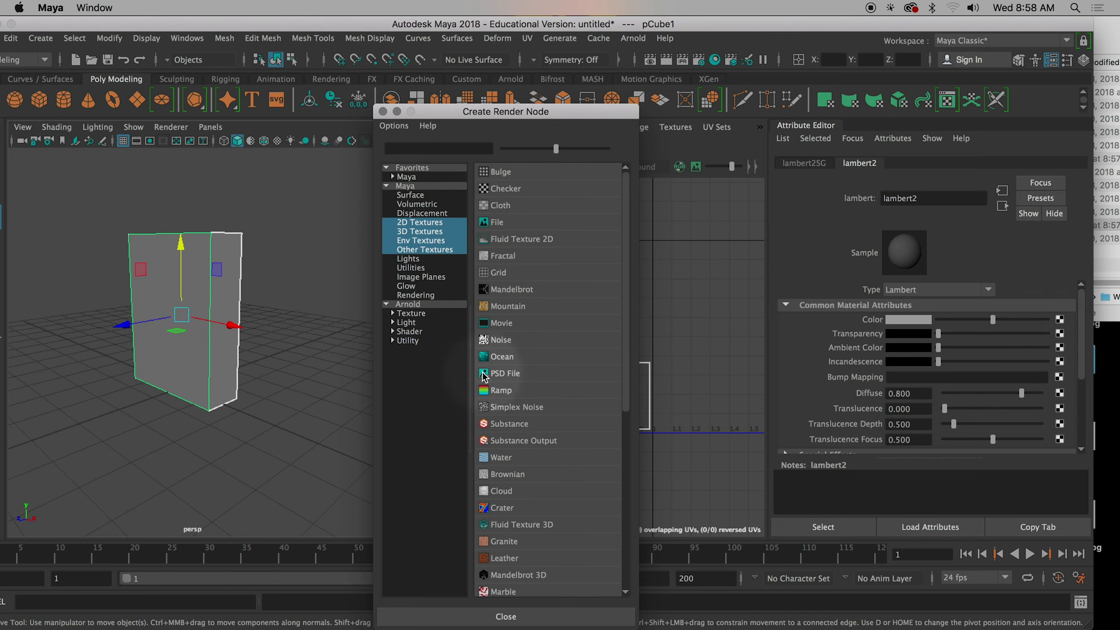
left_click(500, 375)
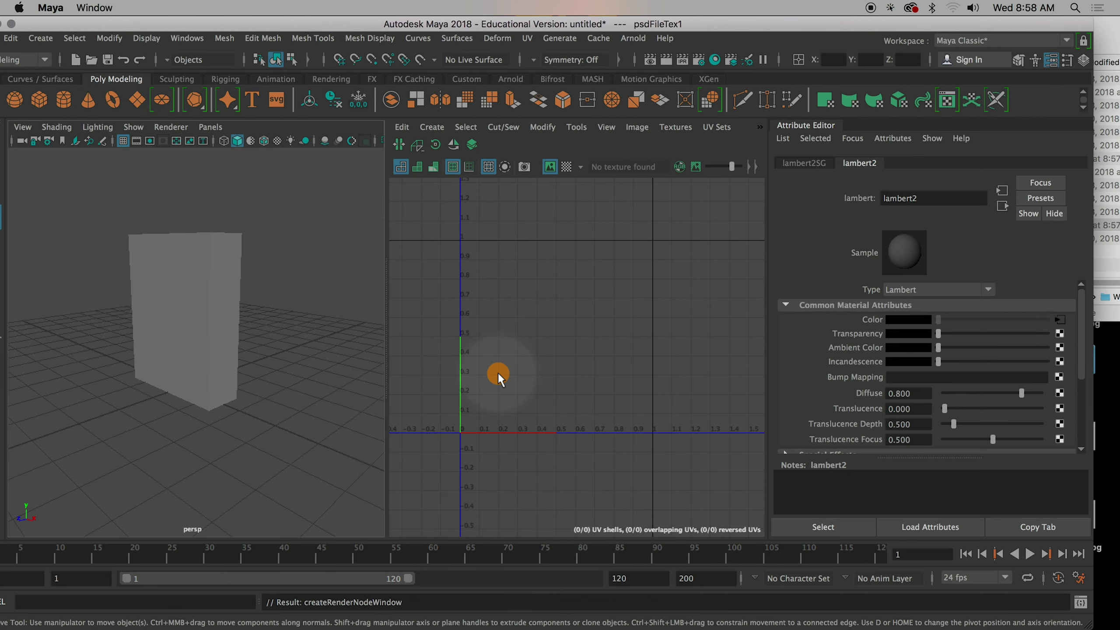
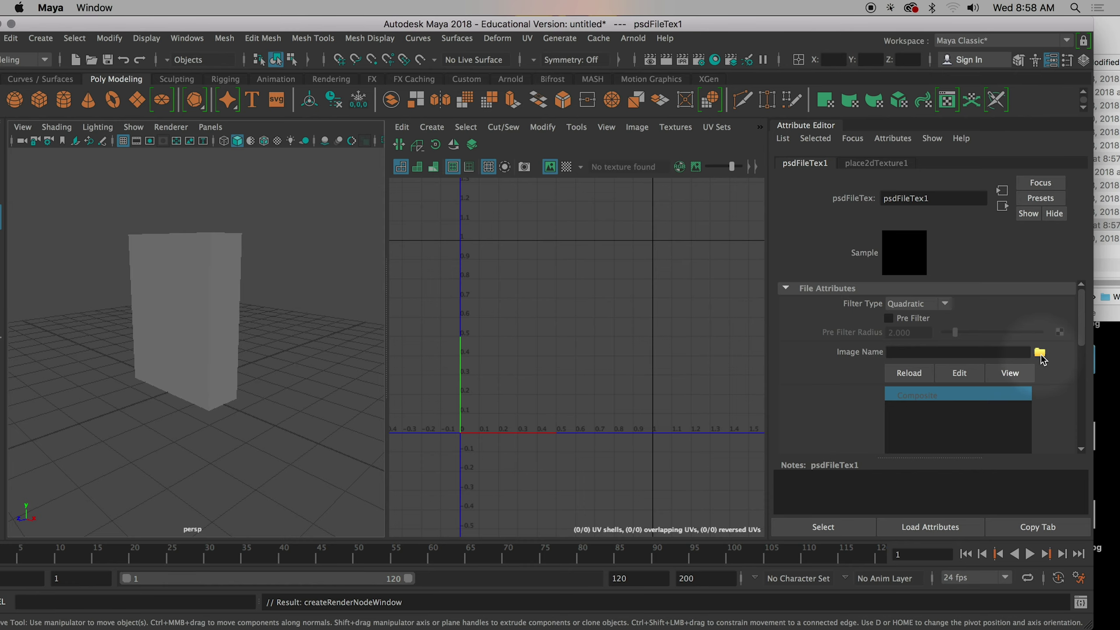
left_click(1040, 356)
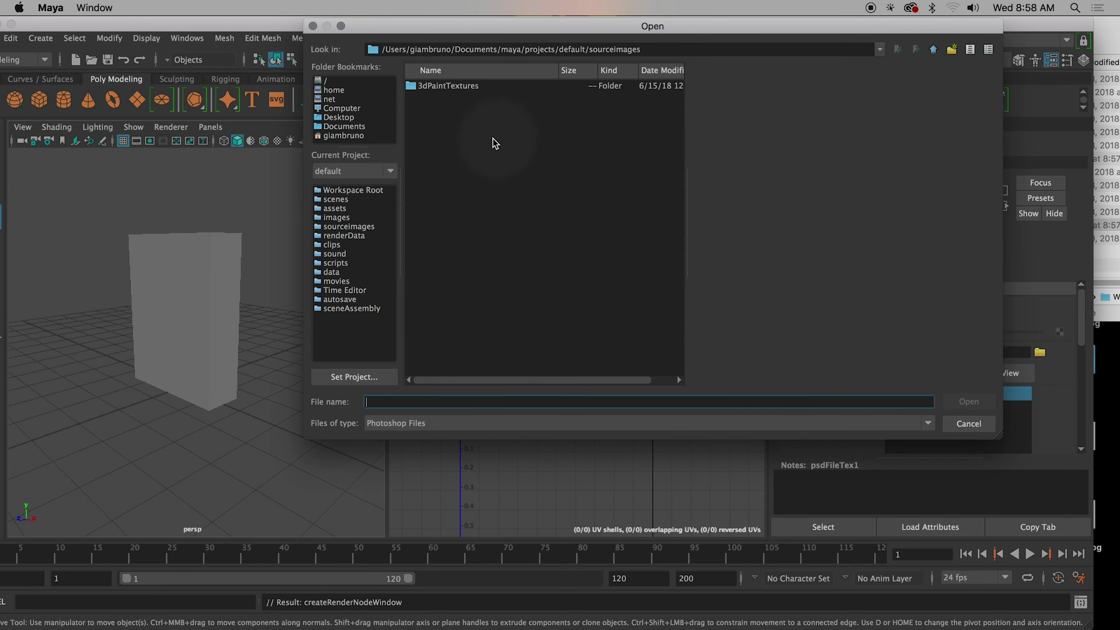
left_click(352, 118)
double_click(430, 84)
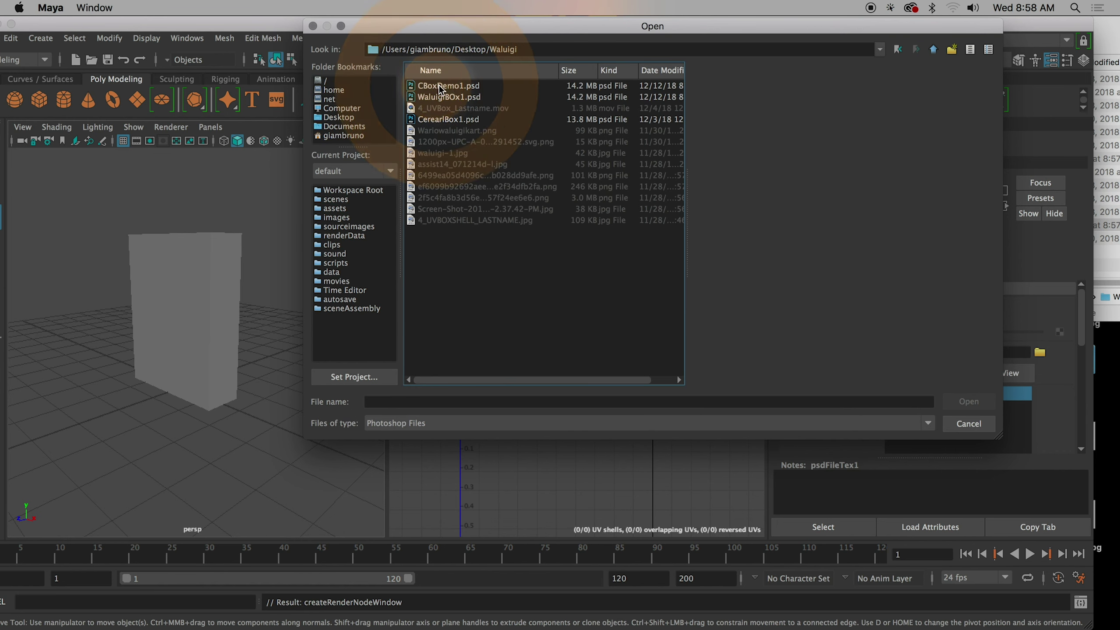
left_click(450, 86)
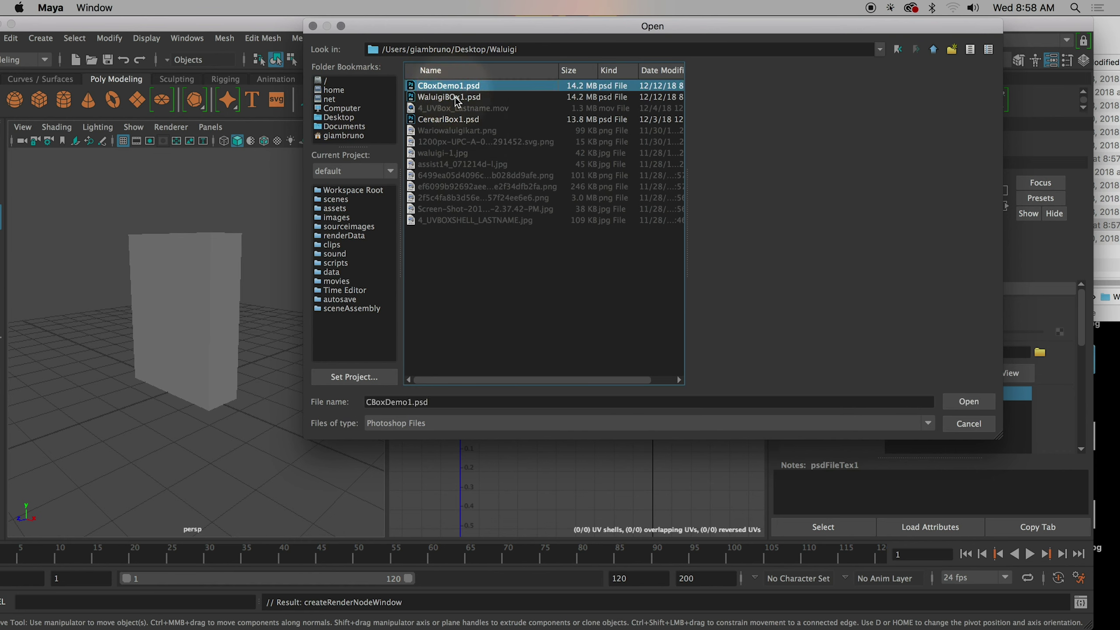
left_click(960, 405)
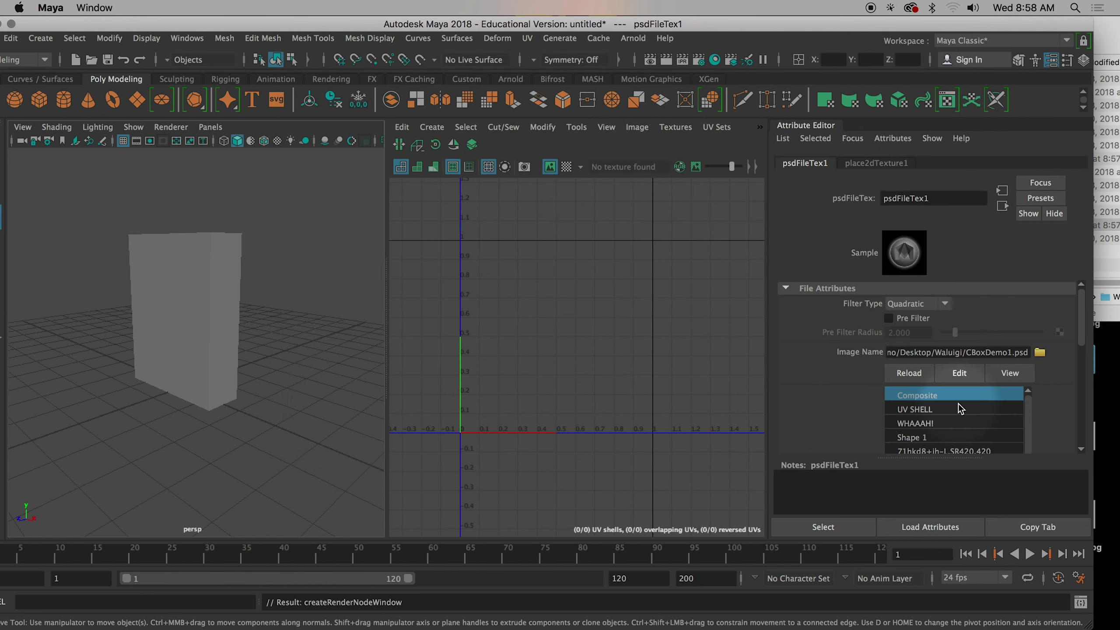
Select the box and turn on textured shading in the perspective view to inspect the cereal artwork on it
left_click(201, 296)
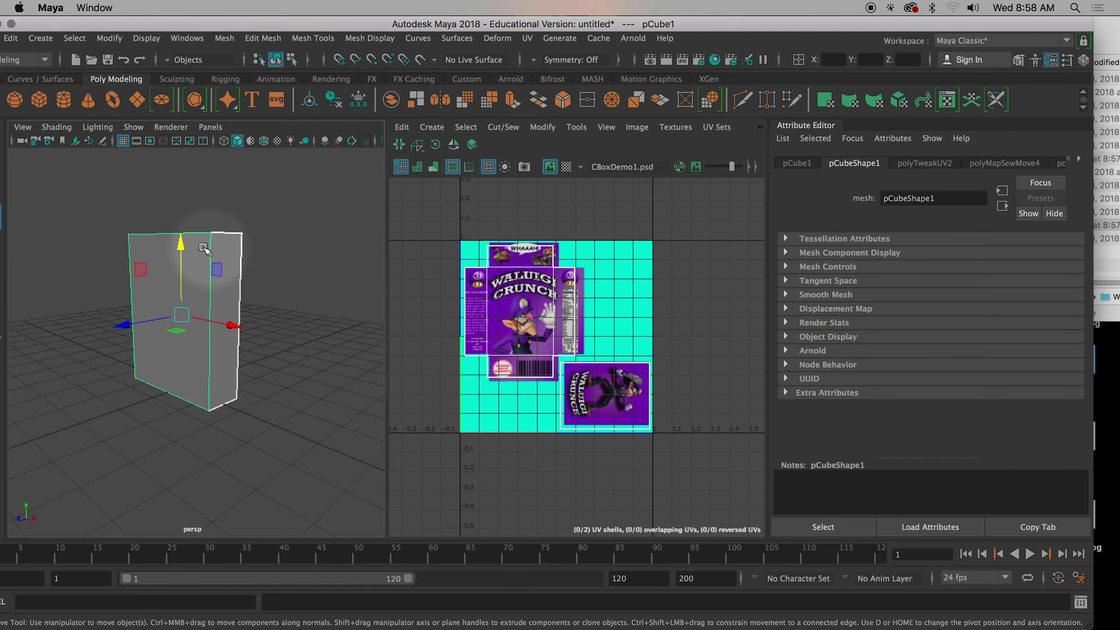
left_click_drag(294, 21, 439, 20)
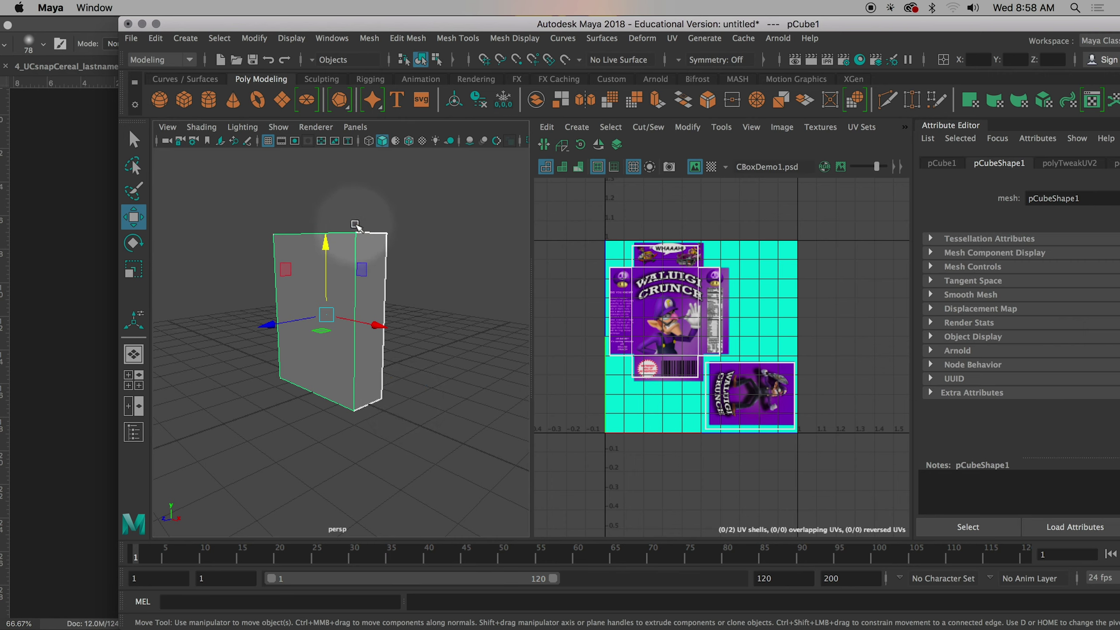
key("6")
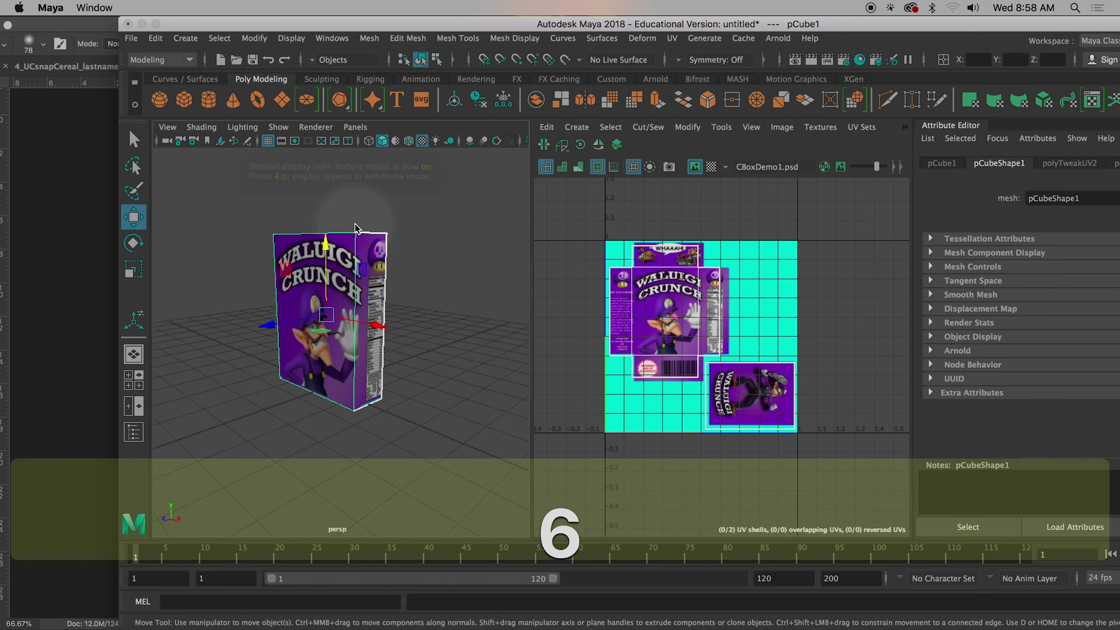
left_click(388, 425)
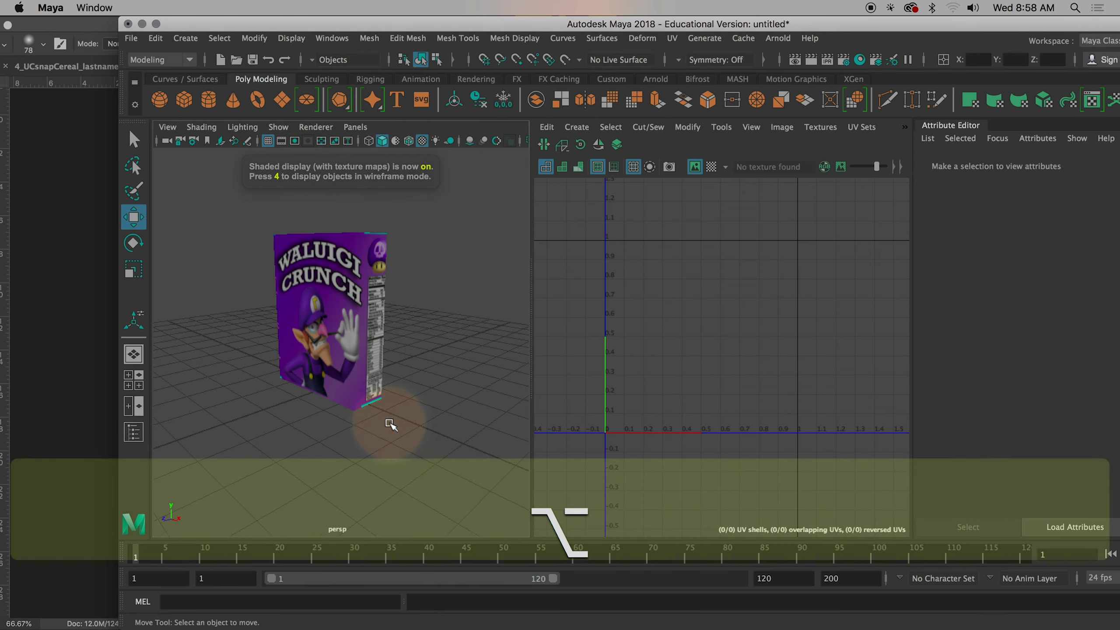
left_click_drag(388, 425, 388, 350)
left_click(388, 351)
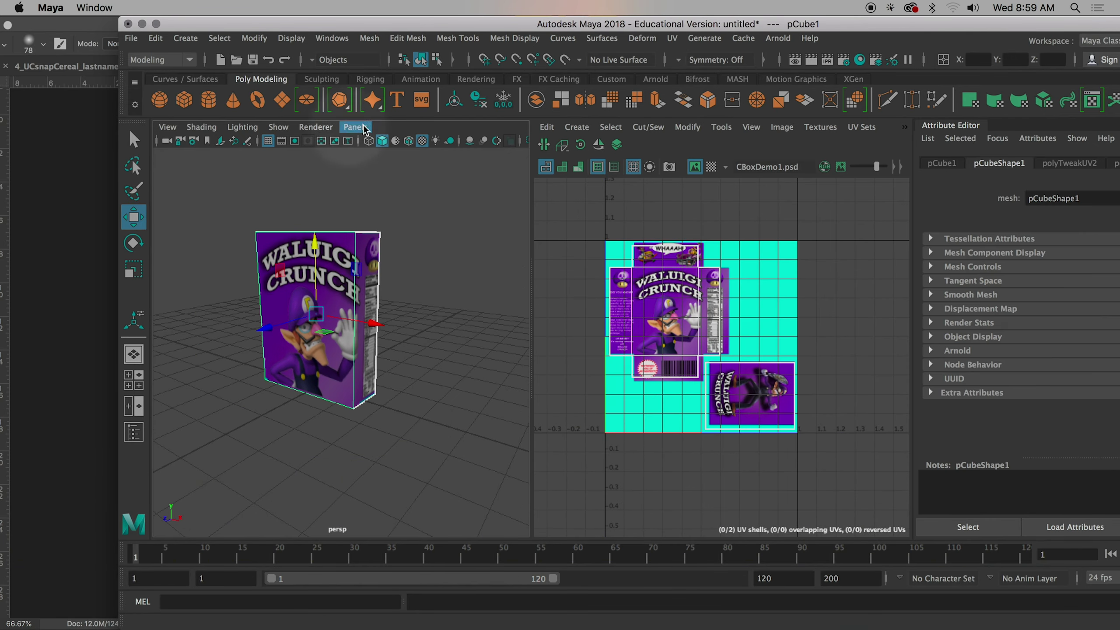
left_click_drag(331, 24, 302, 422)
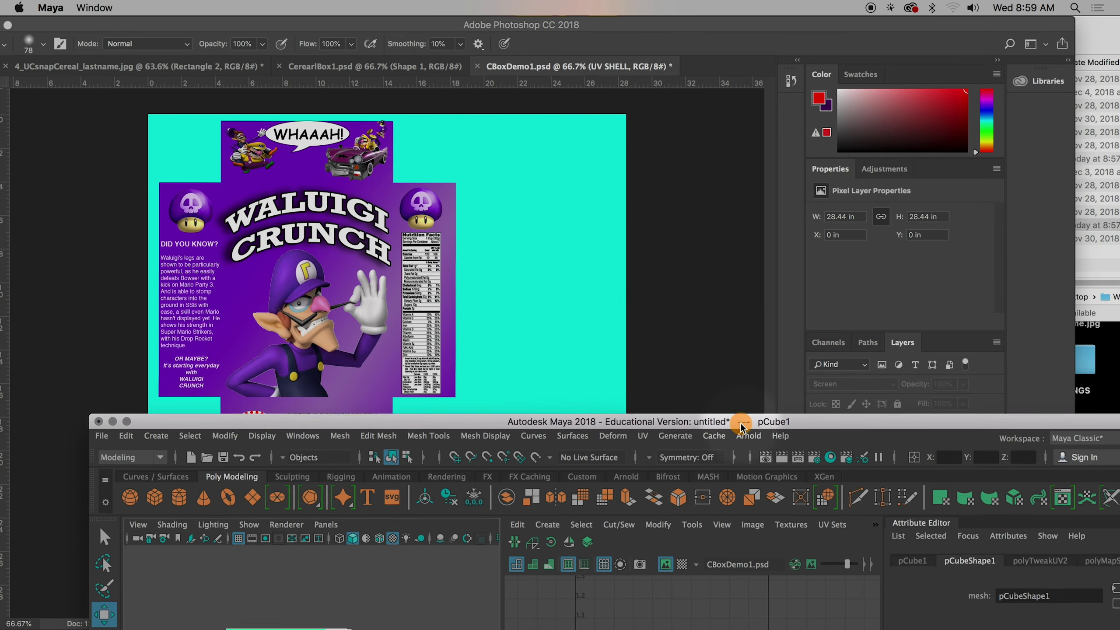
left_click_drag(794, 419, 713, 22)
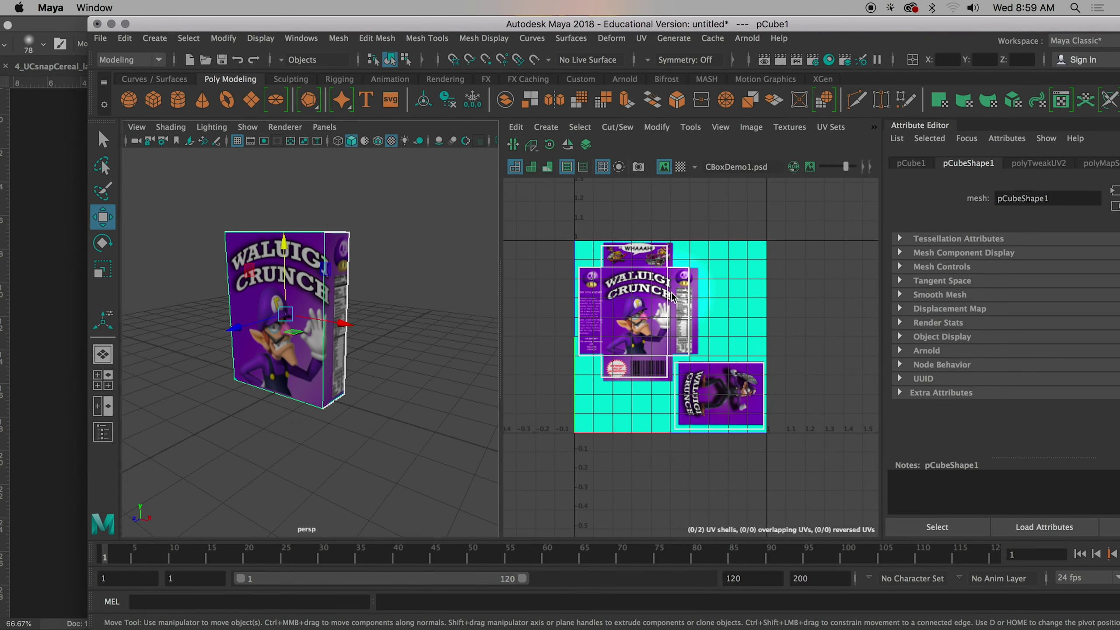
Select the large box shell in UV Shell mode and shift it slightly over the Waluigi Crunch front artwork
right_click(630, 329)
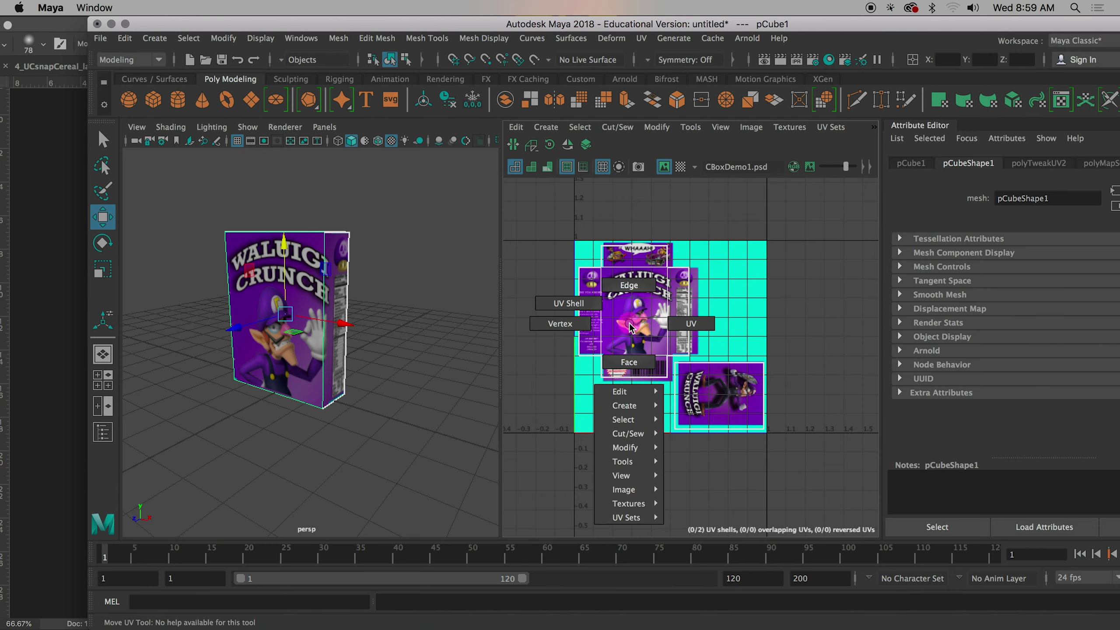
left_click(573, 305)
left_click(631, 326)
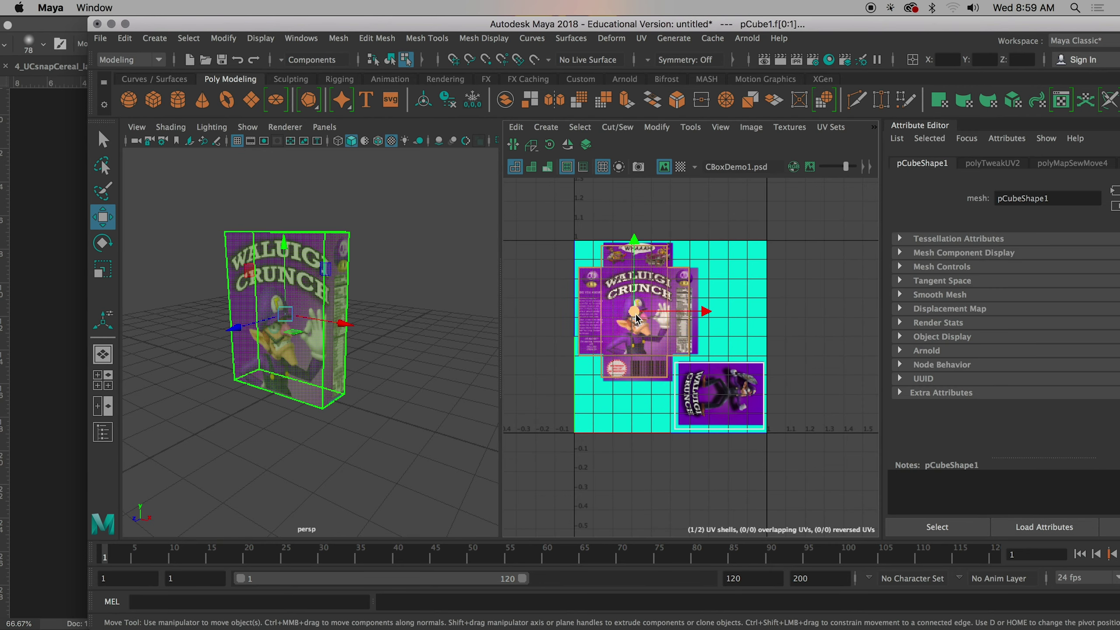
left_click_drag(636, 318, 642, 316)
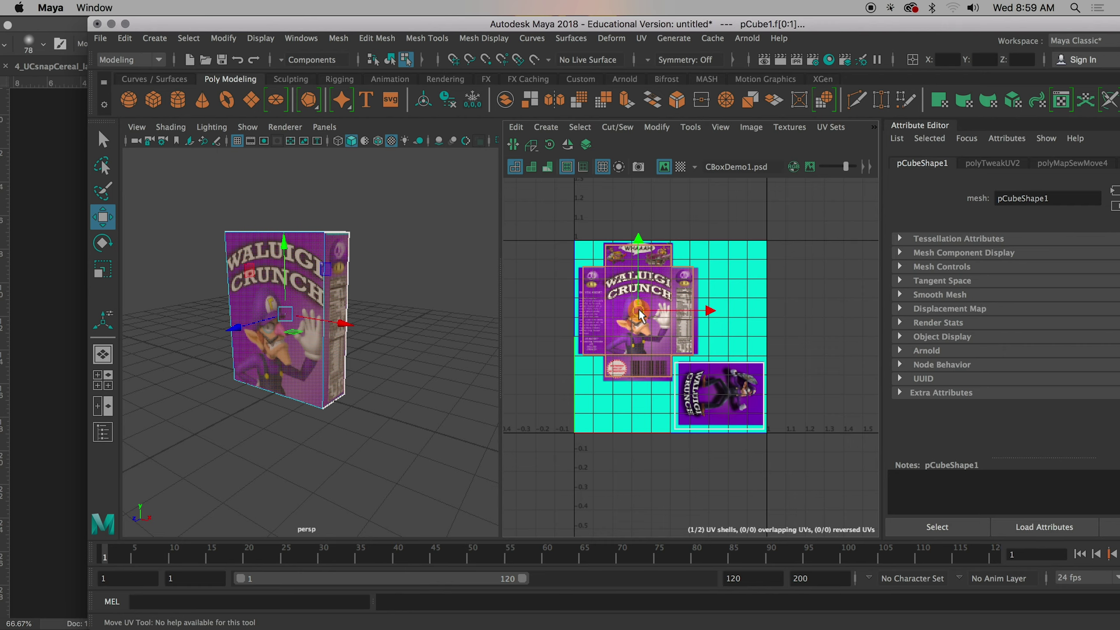
left_click_drag(400, 350, 424, 390)
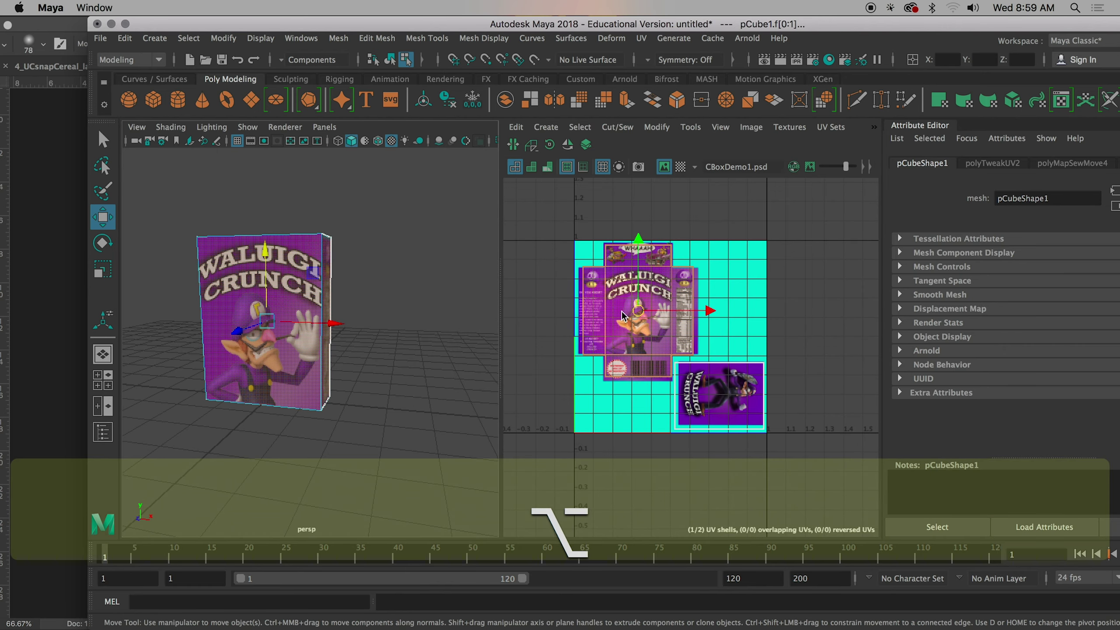
left_click_drag(639, 311, 637, 314)
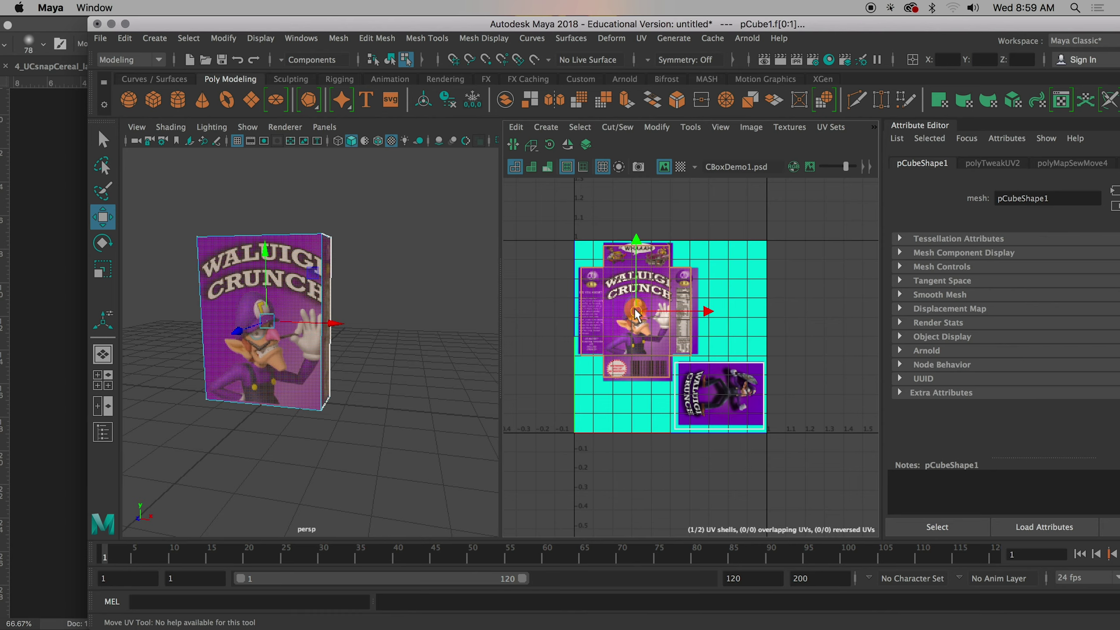
Scale up the large UV shell to match the artwork's width, reposition it, and check the box's side
scroll(679, 339, "up", 4)
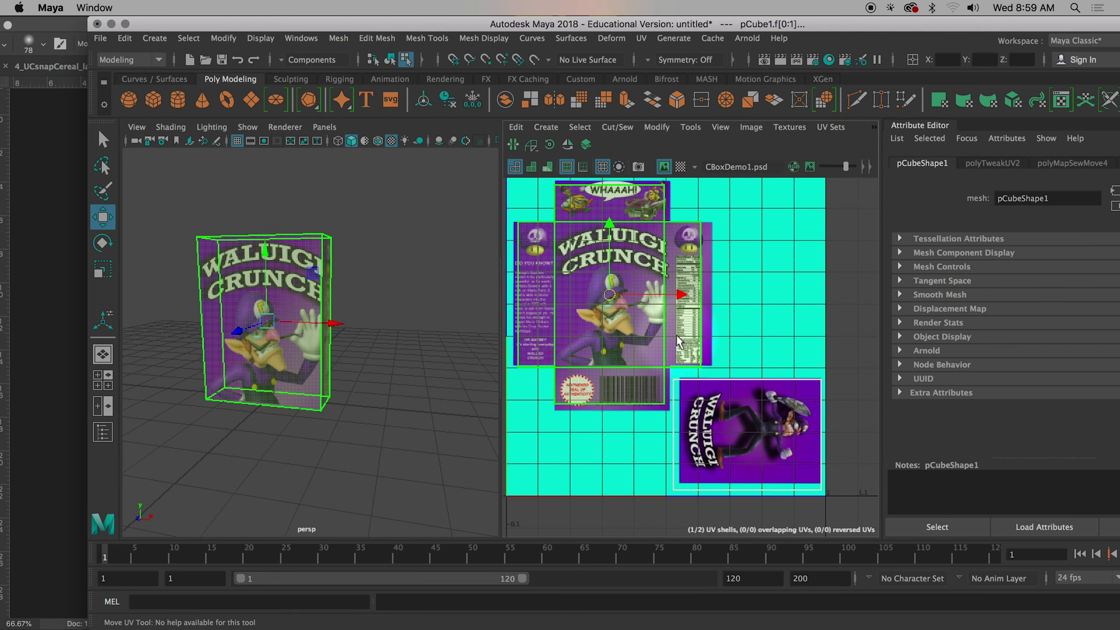
key("r")
left_click_drag(609, 294, 617, 299)
key("w")
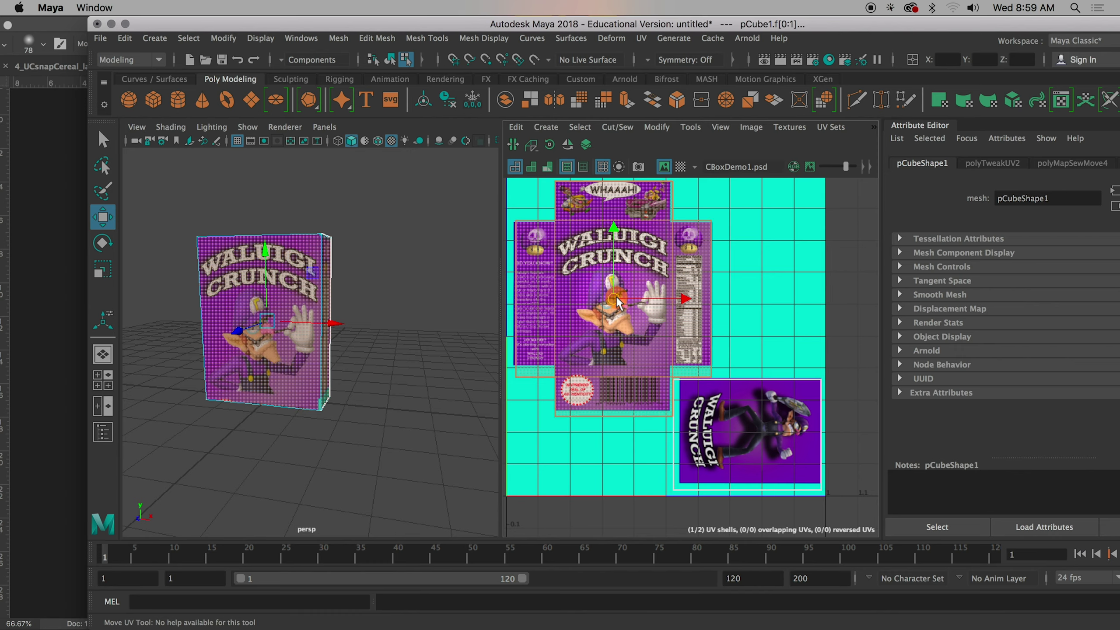
left_click(441, 300)
left_click_drag(412, 300, 251, 416)
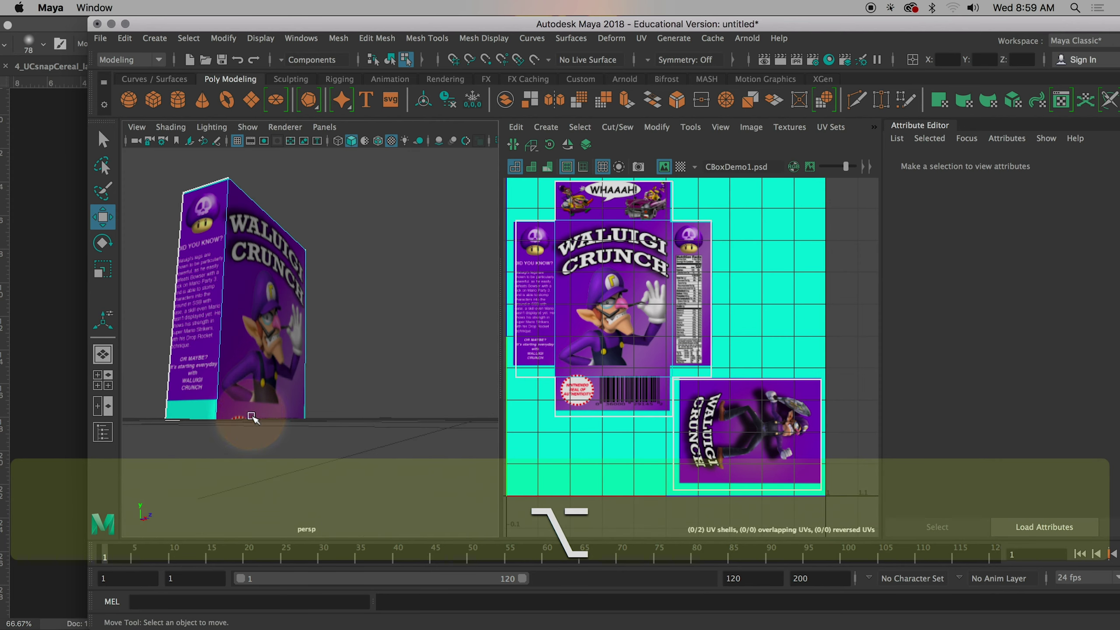
Reselect the large UV shell and nudge it vertically to align its upper panel edges with the artwork
left_click(623, 339)
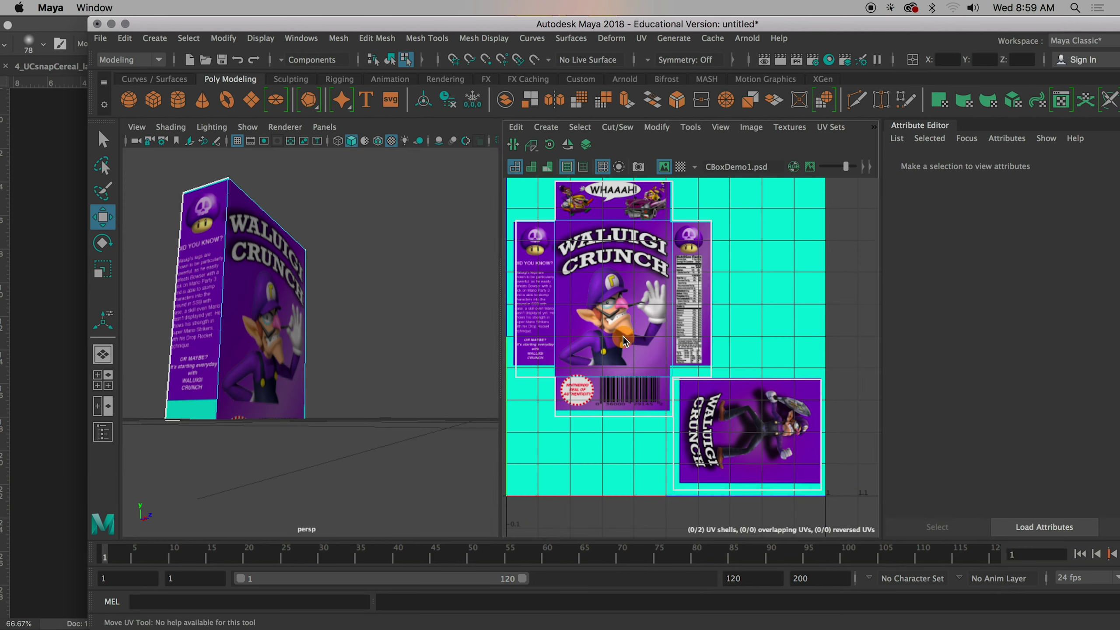
left_click(619, 324)
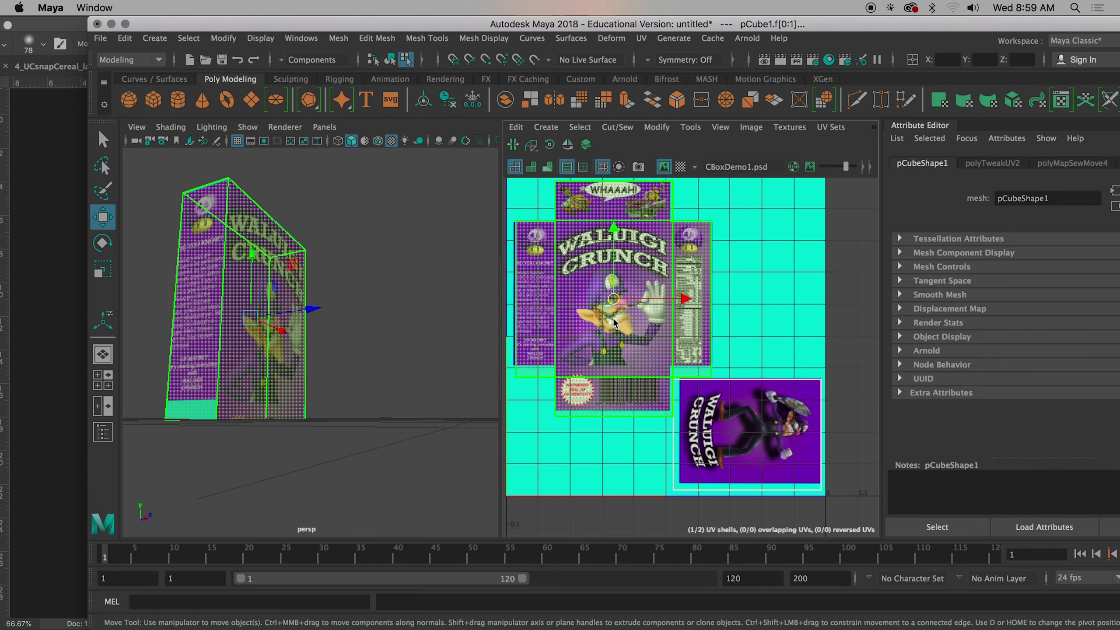
key("super+z")
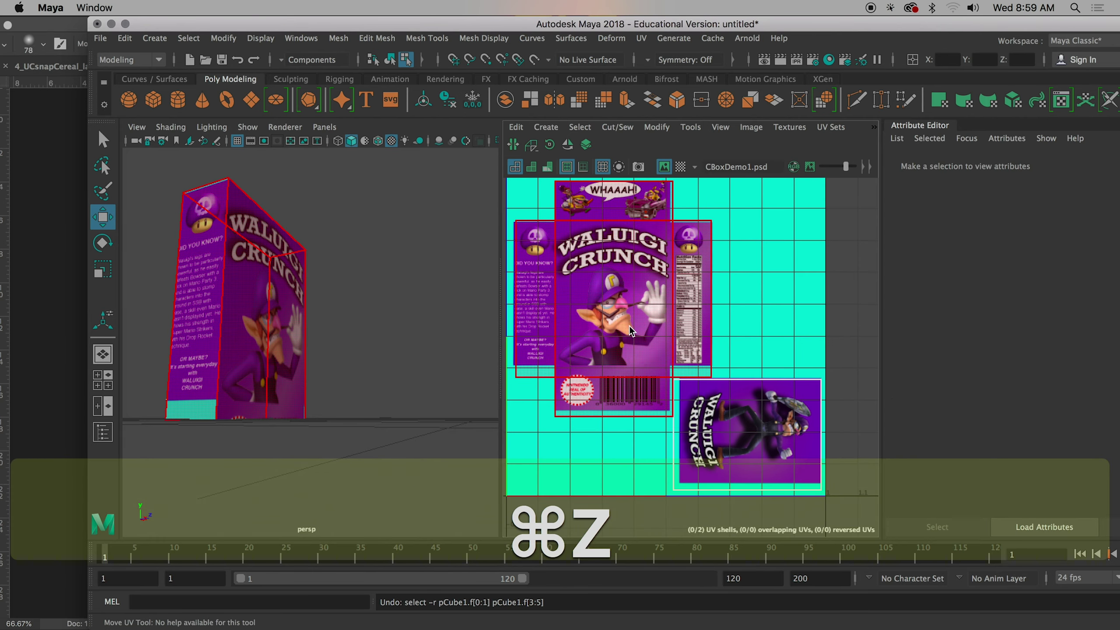
left_click(618, 311)
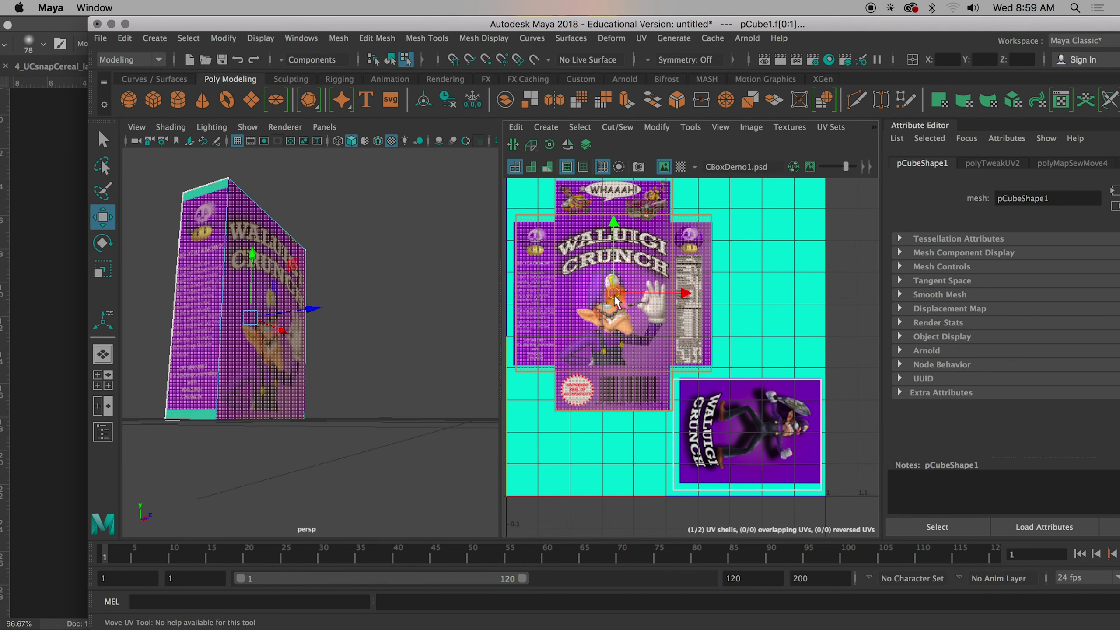
left_click_drag(616, 301, 616, 305)
Switch to Photoshop, compare the three open cereal box documents with CBoxDemo1.psd, and return to Maya
mouse_move(73, 238)
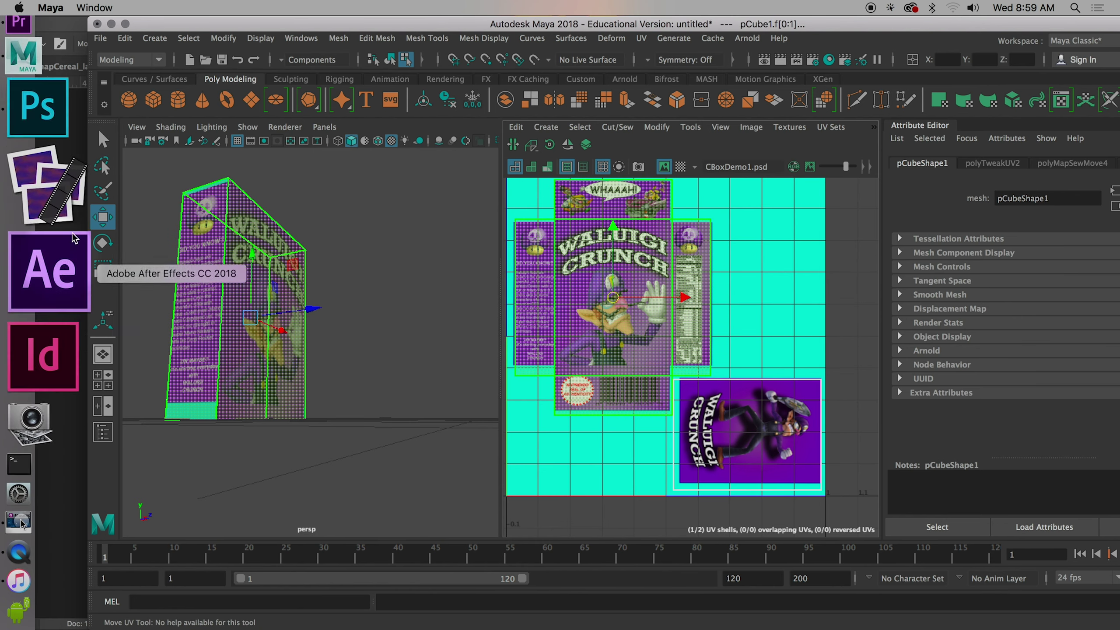
key("super+Tab")
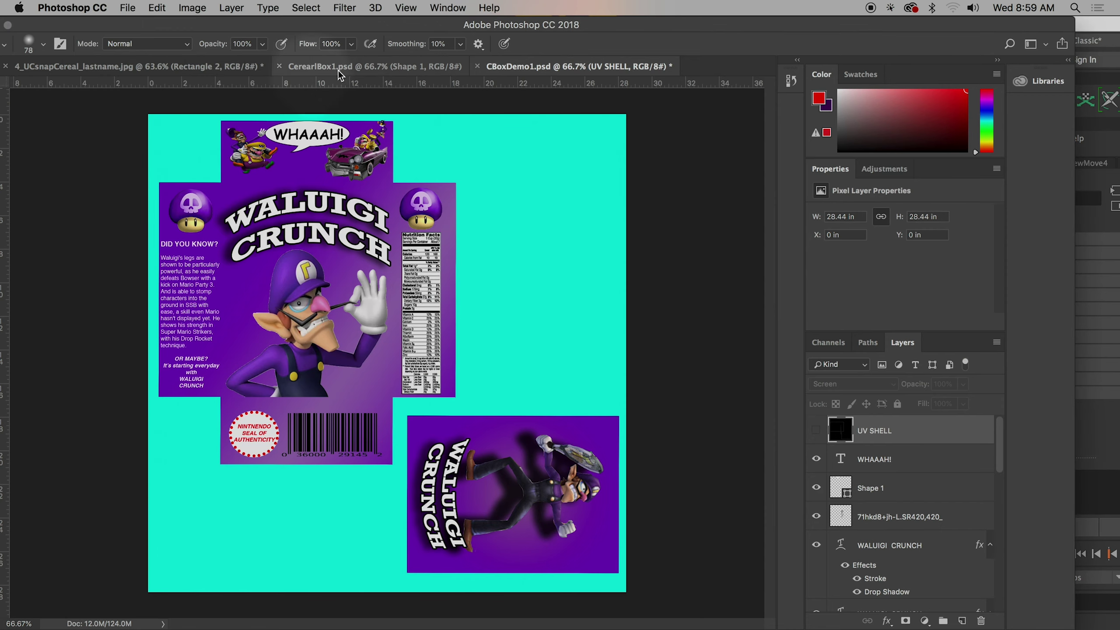
left_click(348, 70)
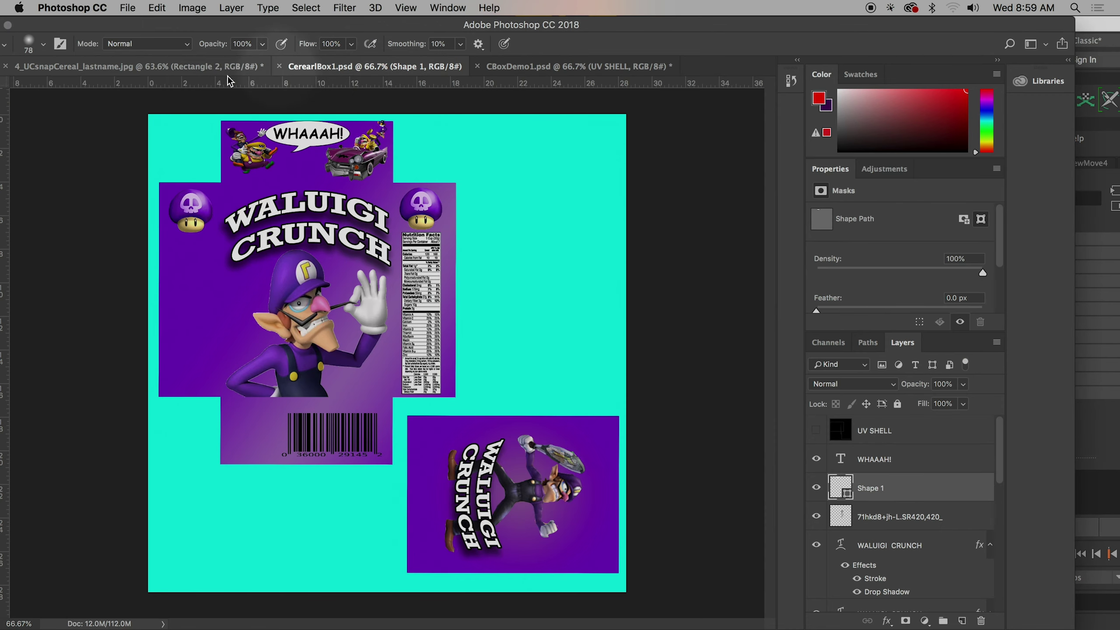
left_click(190, 71)
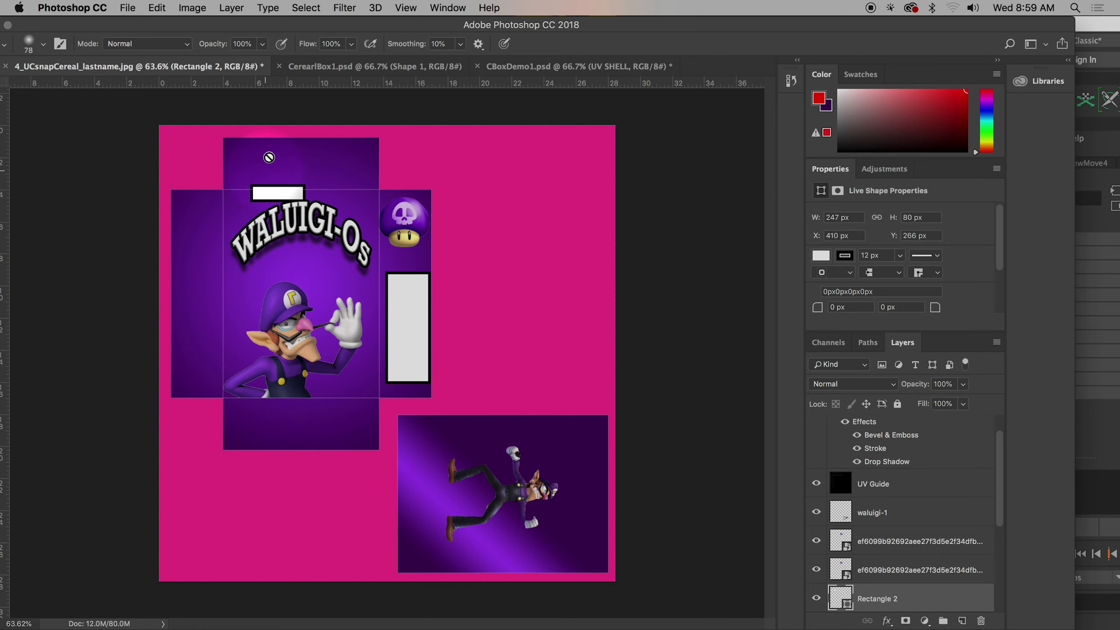
left_click(525, 67)
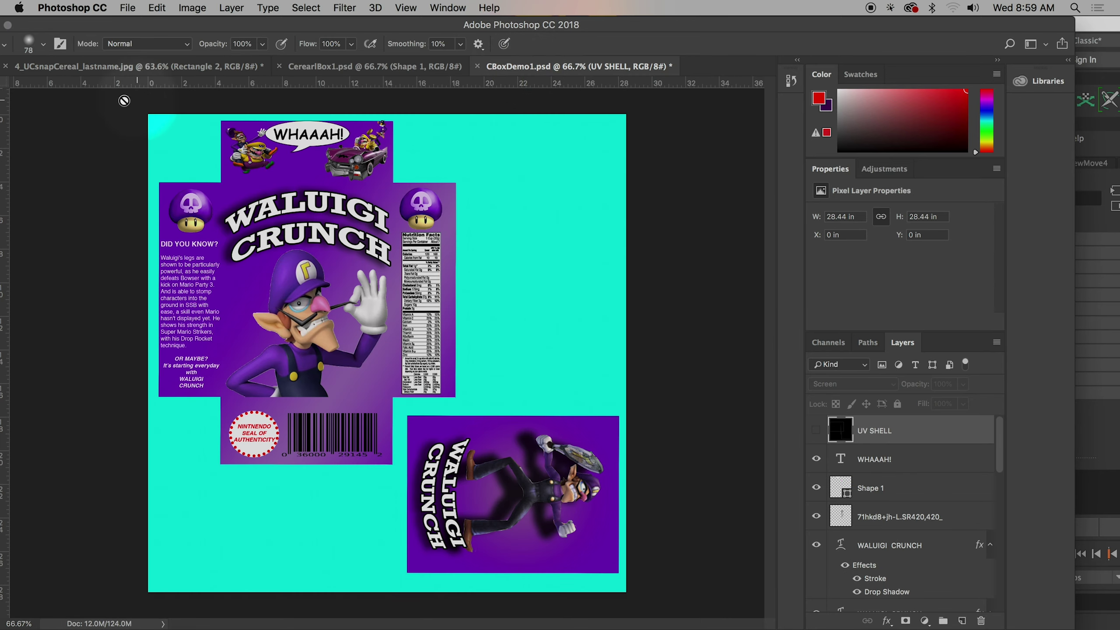
left_click(106, 67)
left_click(586, 67)
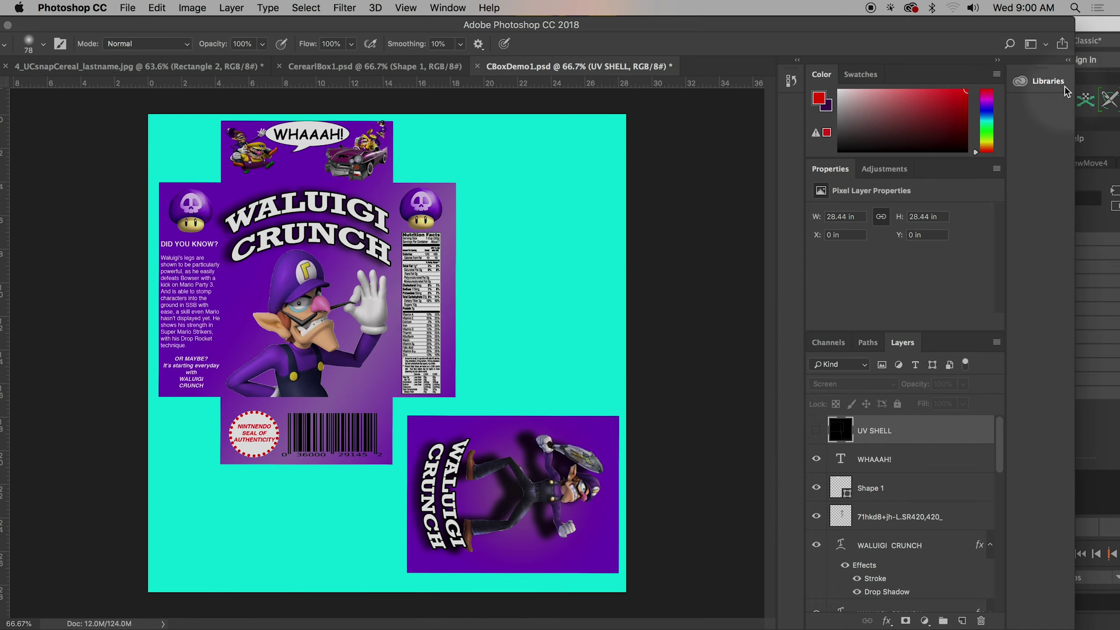
left_click(1093, 35)
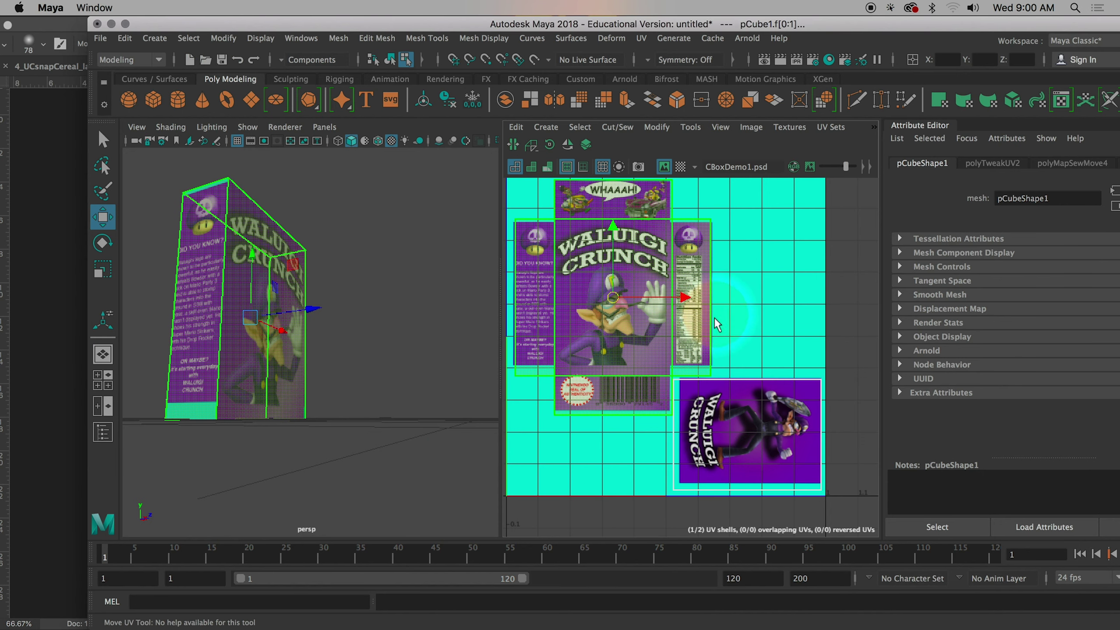
In UV component mode, select the upper UV row across the front and side panels and align it vertically with the artwork's top edge
right_click(682, 240)
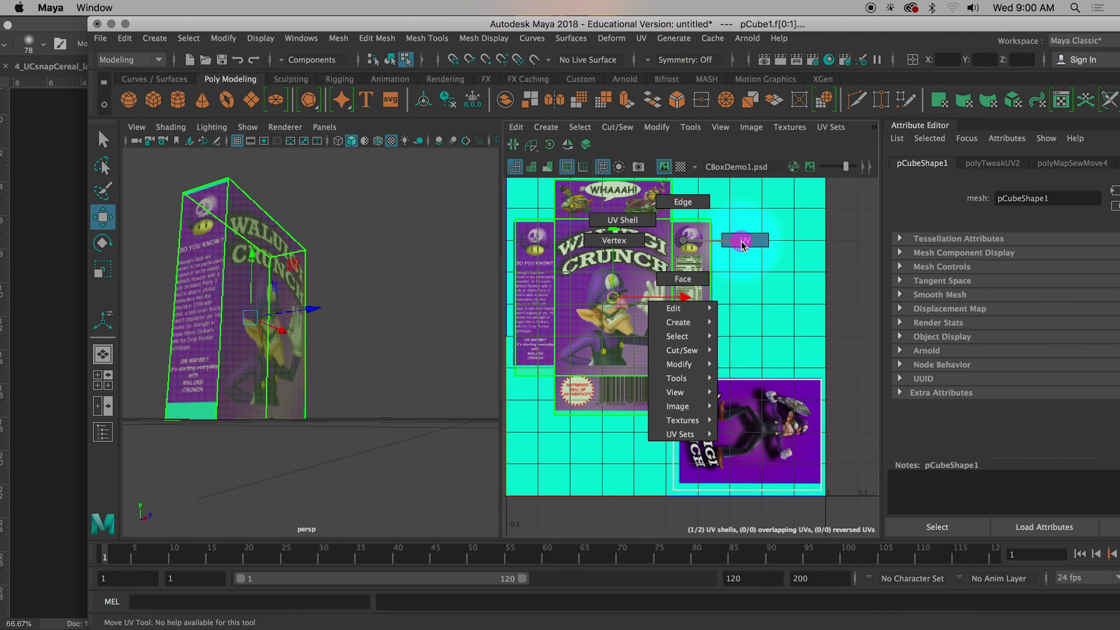
left_click(731, 230)
left_click_drag(727, 213, 512, 227)
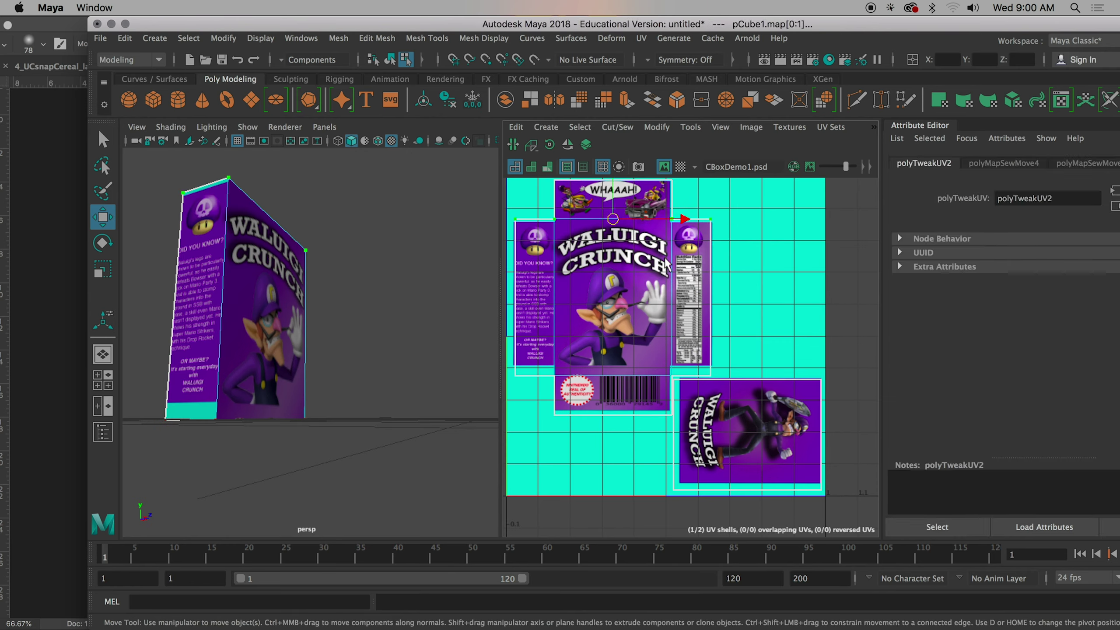
left_click_drag(692, 279, 691, 291)
left_click_drag(614, 182, 613, 186)
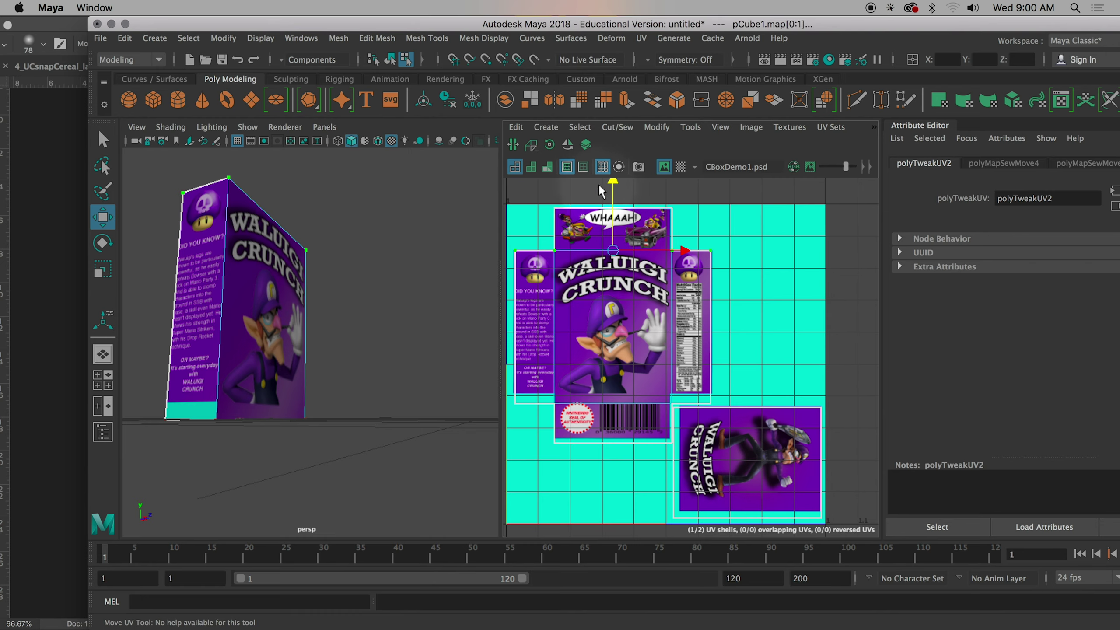
left_click_drag(614, 184, 614, 186)
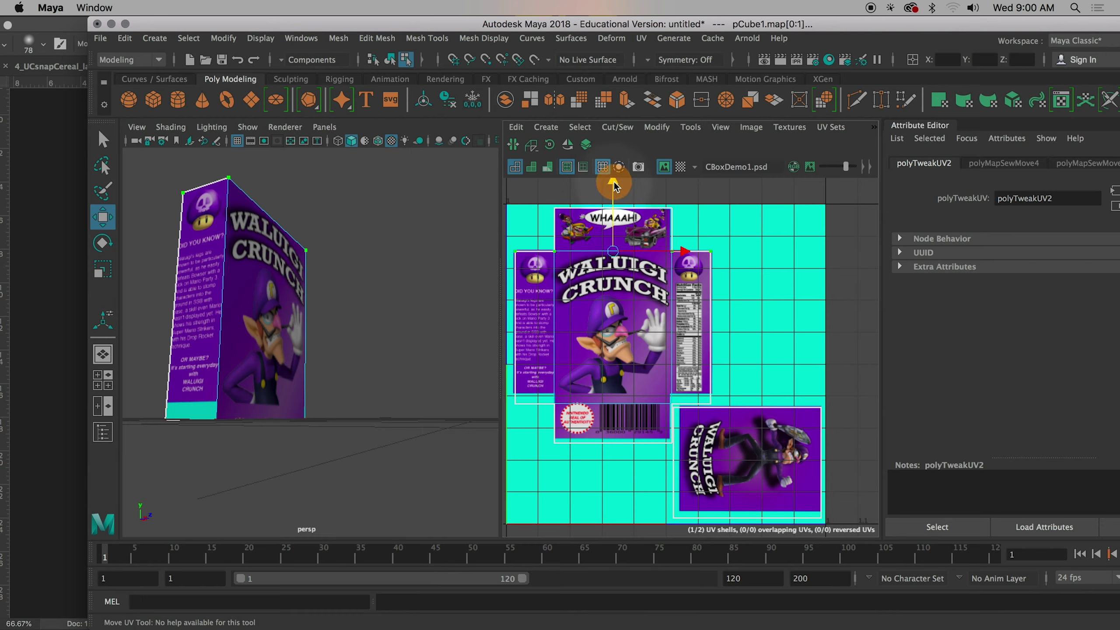
Select the lower UV row of the front and side panels and raise it to the artwork's bottom edge, removing the teal strip
scroll(750, 251, "down", 5)
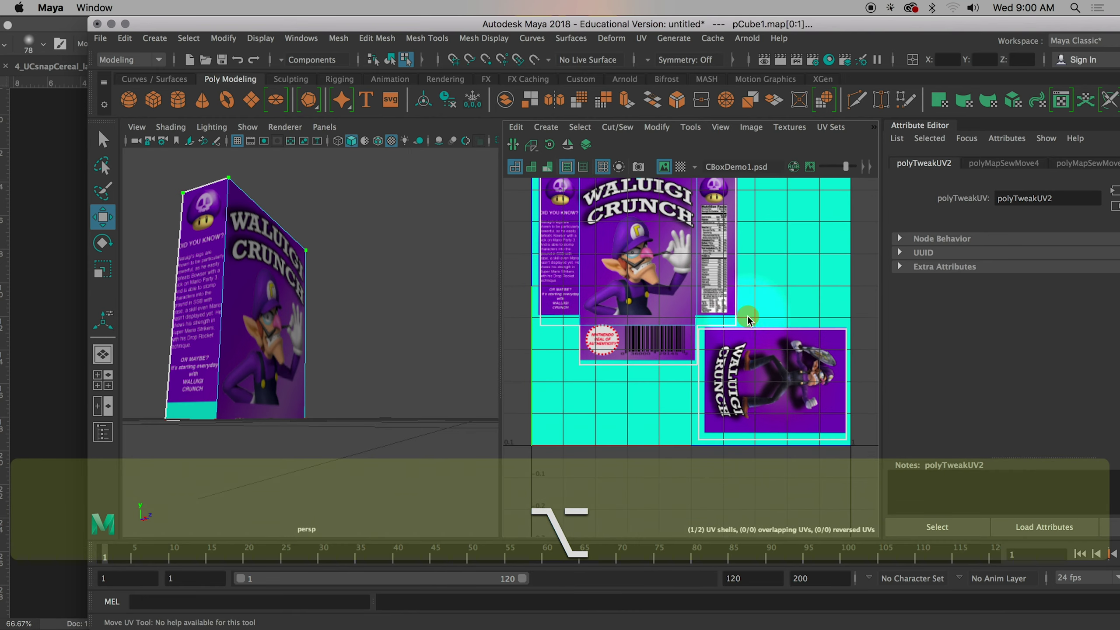
left_click_drag(748, 318, 533, 331)
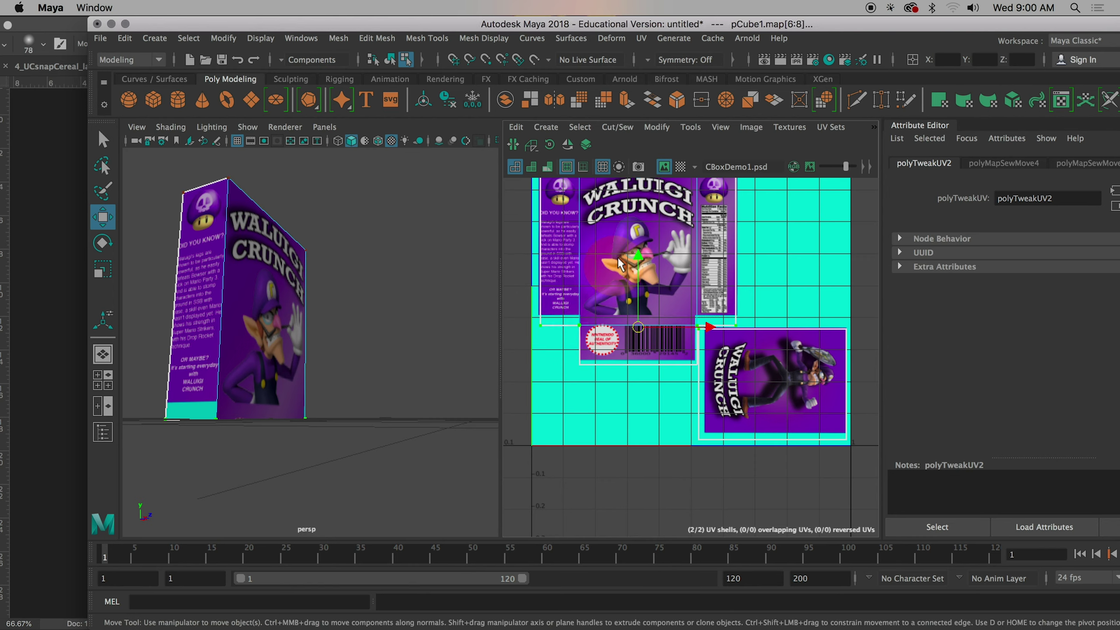
left_click_drag(639, 243, 641, 252)
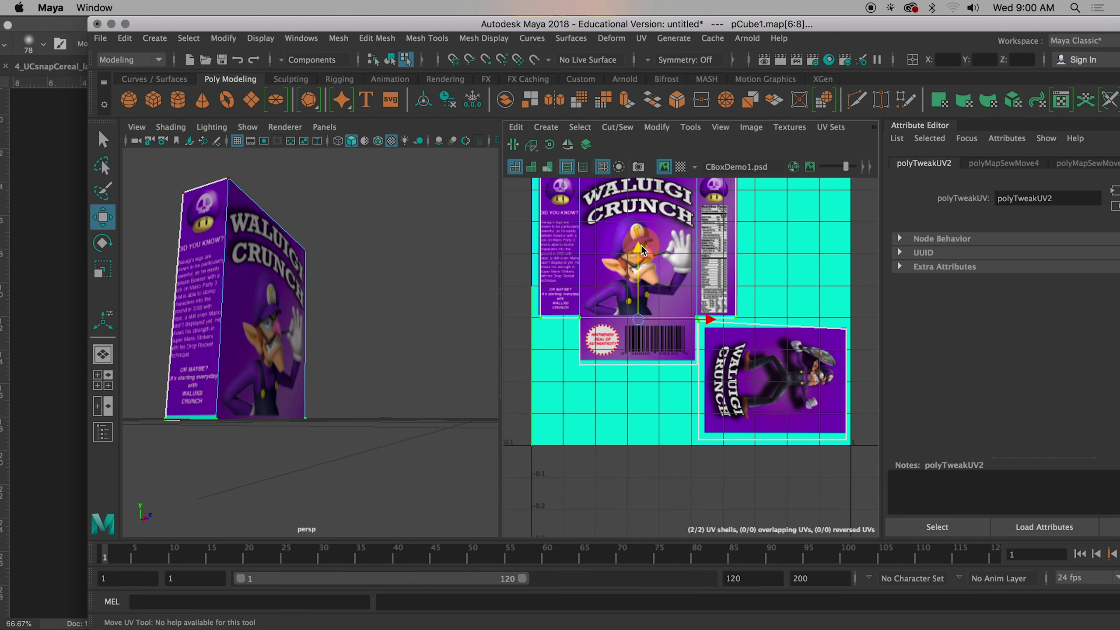
key("super+z")
key("q")
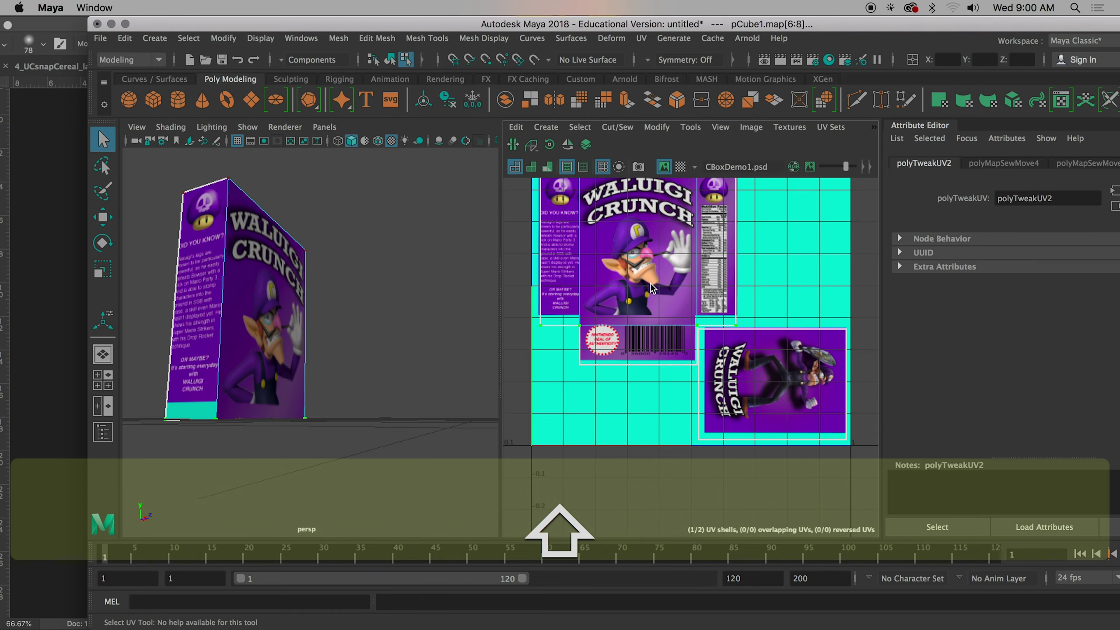
key("w")
left_click_drag(641, 260, 639, 243)
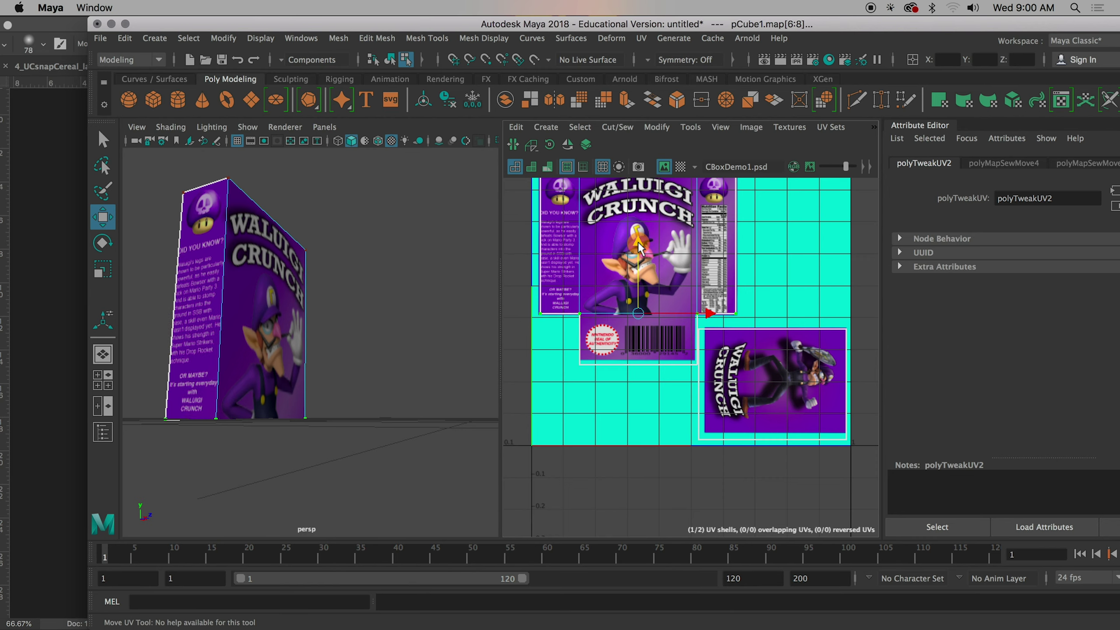
Select the lower UVs of the barcode flap and raise them to the edge of its artwork
left_click(590, 364)
left_click_drag(564, 354, 707, 379)
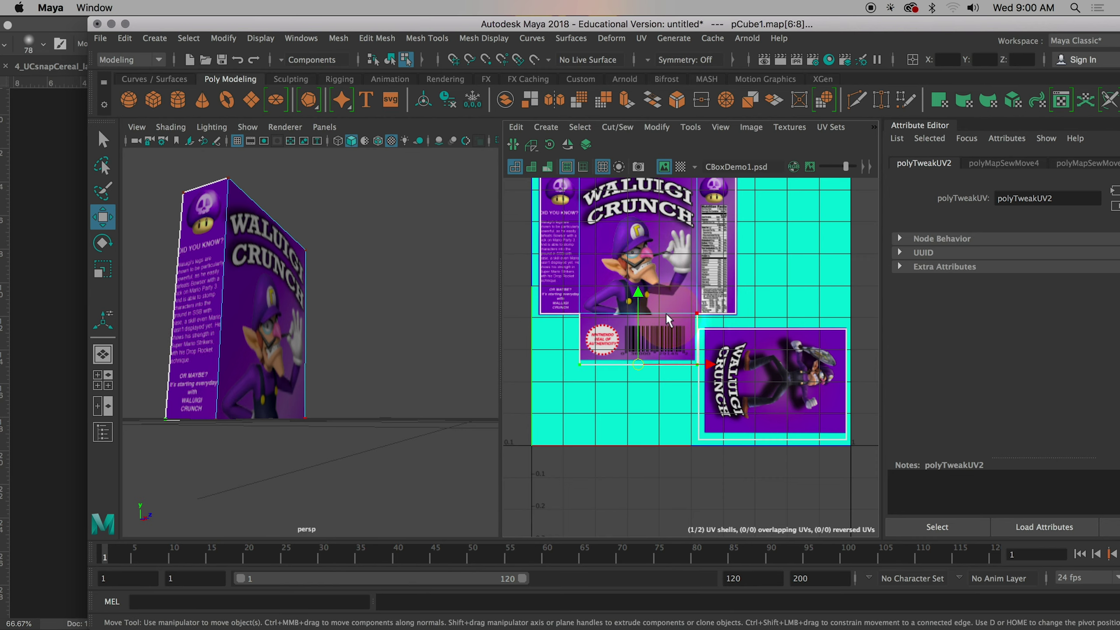
left_click_drag(637, 292, 636, 288)
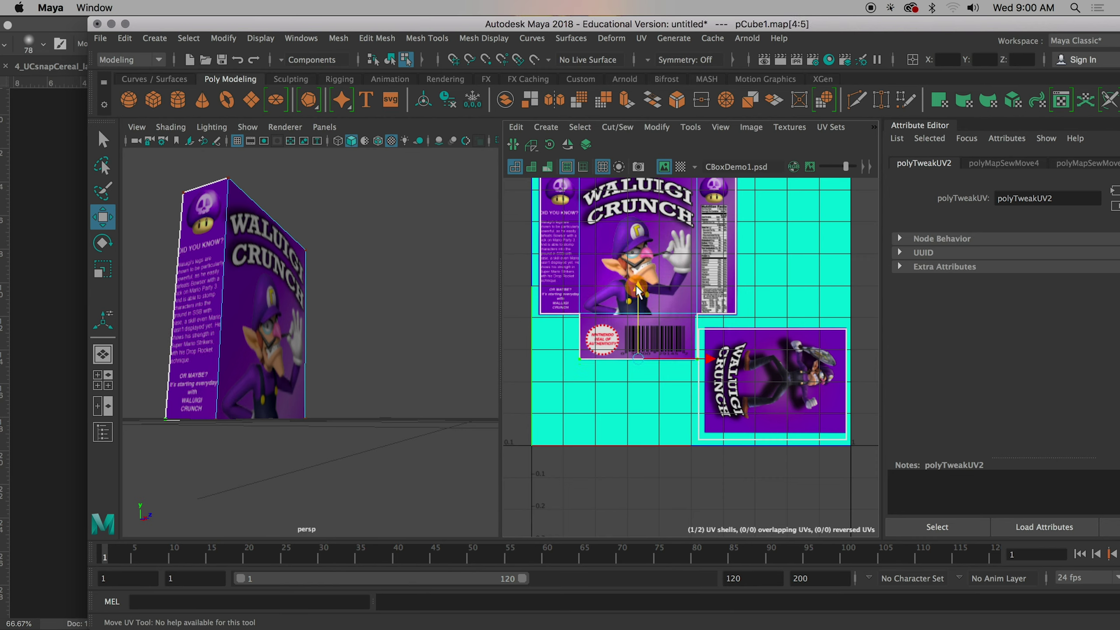
Move both vertical UV edges of the front column inward to its artwork and lower the upper edge of the WHAAAH! flap slightly
left_click_drag(584, 195, 610, 463)
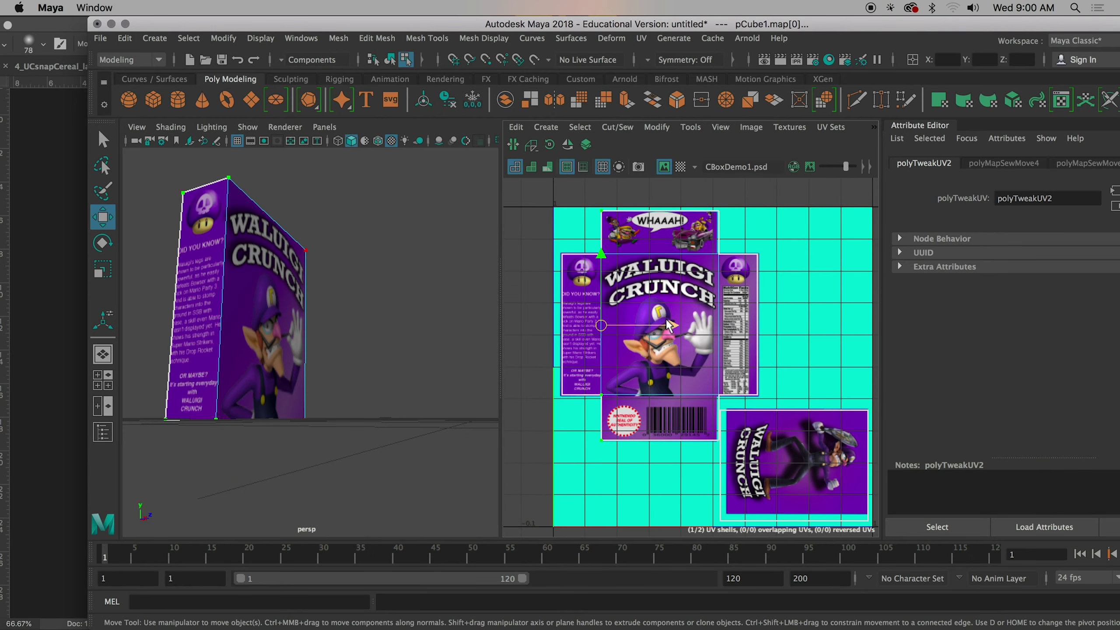
left_click_drag(669, 326, 672, 326)
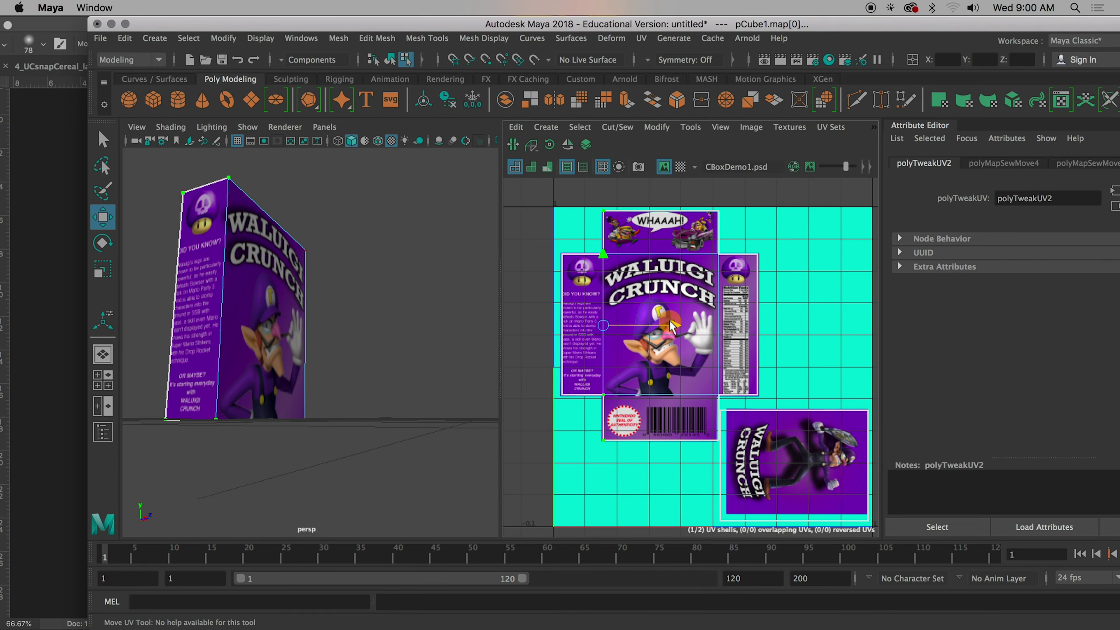
left_click_drag(707, 202, 701, 421)
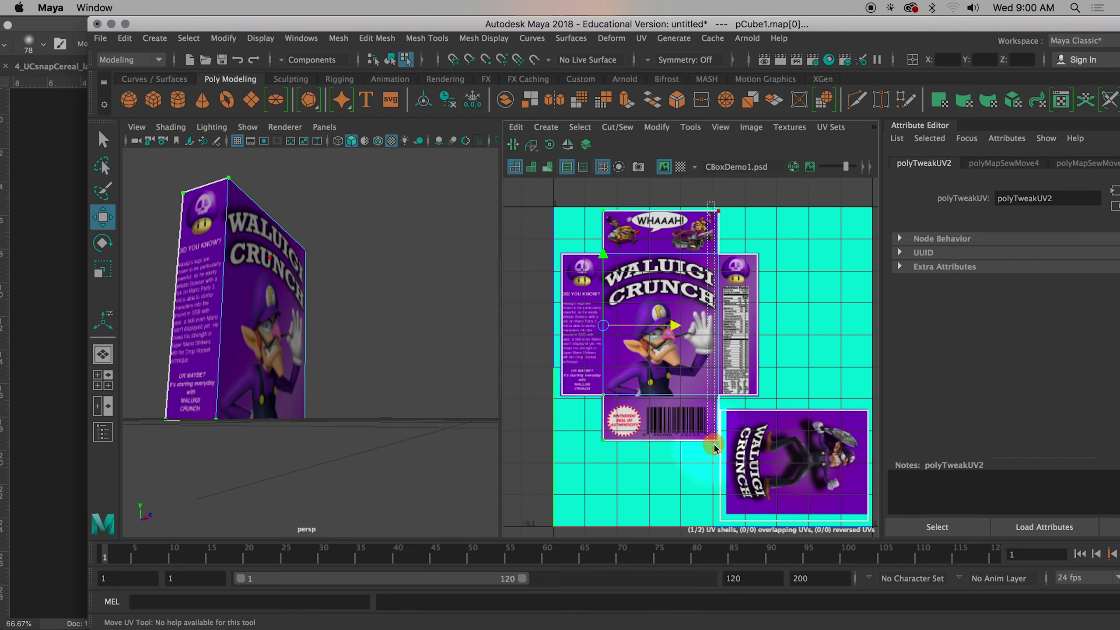
left_click_drag(725, 457, 726, 456)
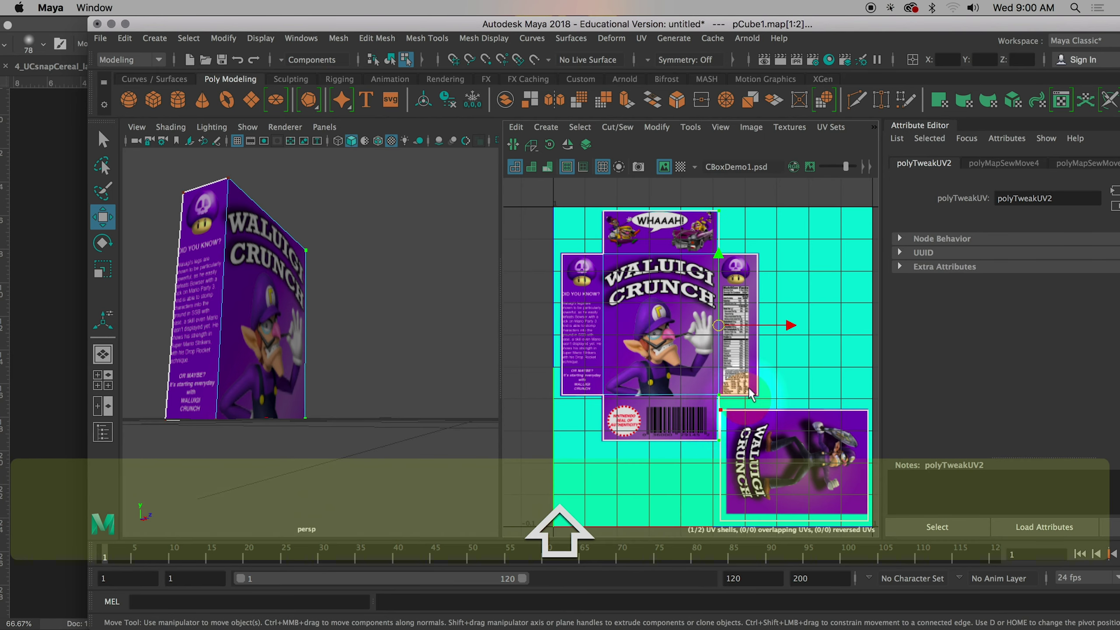
left_click_drag(782, 334, 784, 331)
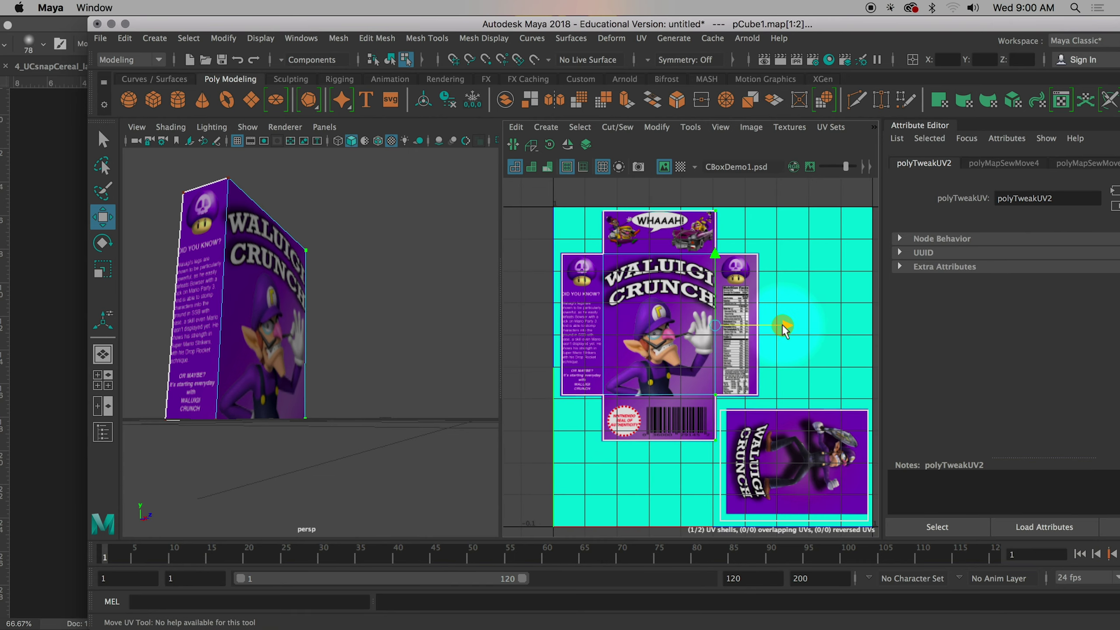
left_click_drag(573, 191, 768, 238)
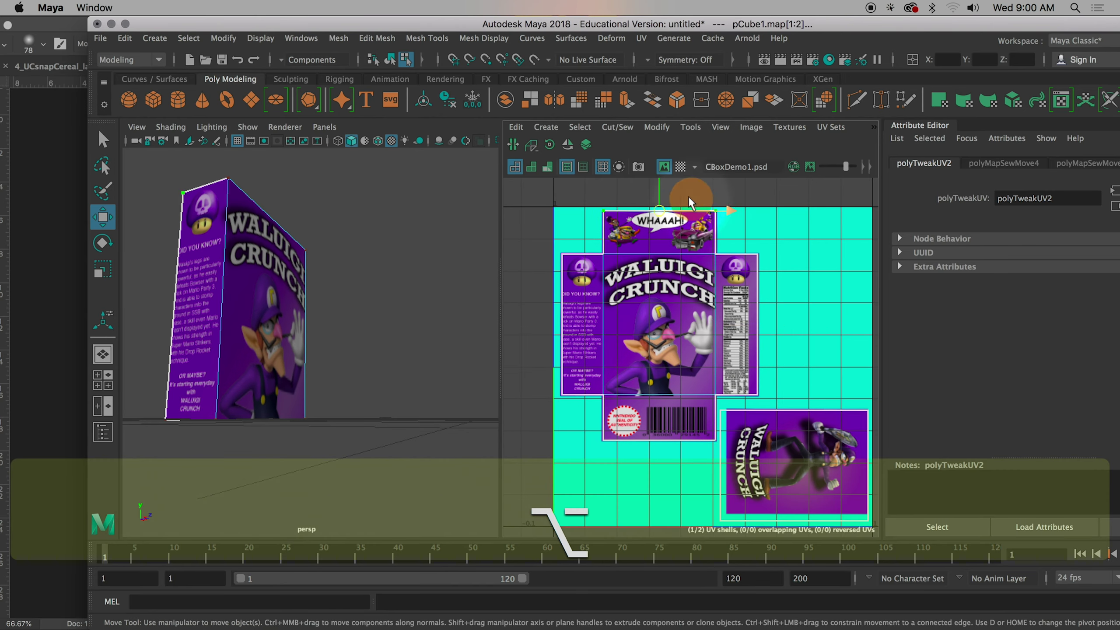
left_click(659, 186)
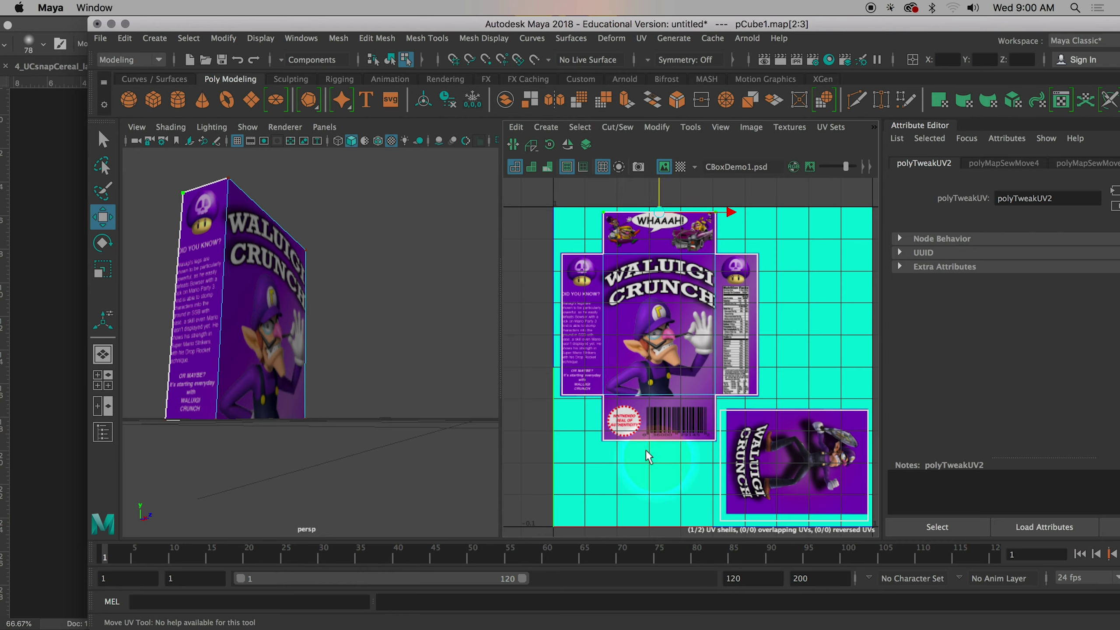
Select the separate back-panel UV shell, scale it down and reposition it to fit inside the rotated back artwork
left_click_drag(325, 388, 408, 412)
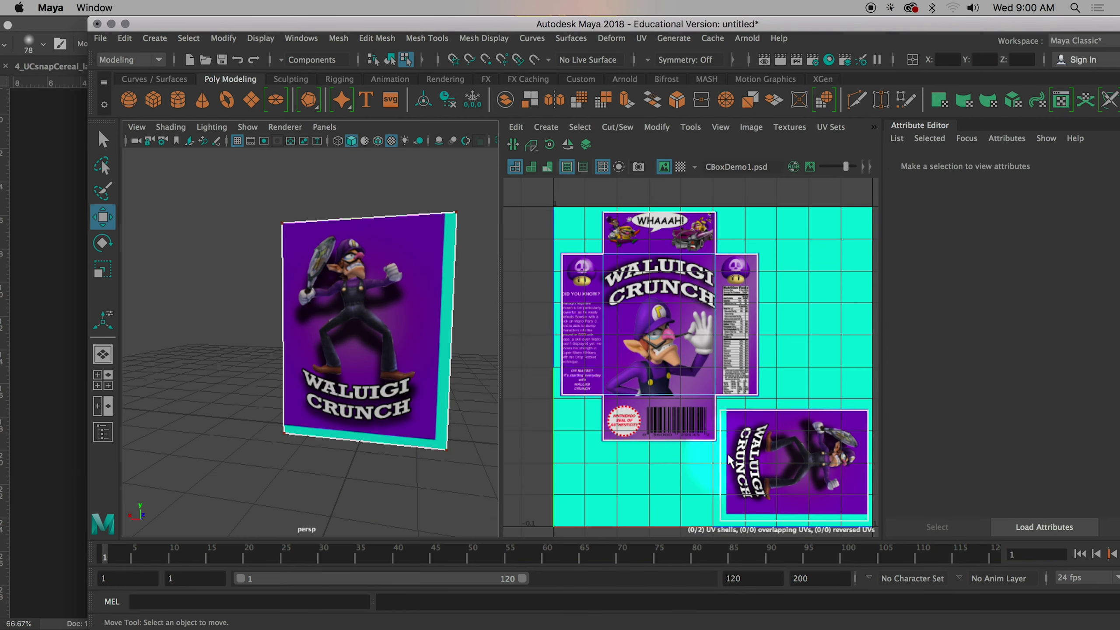
right_click(757, 423)
left_click(803, 459)
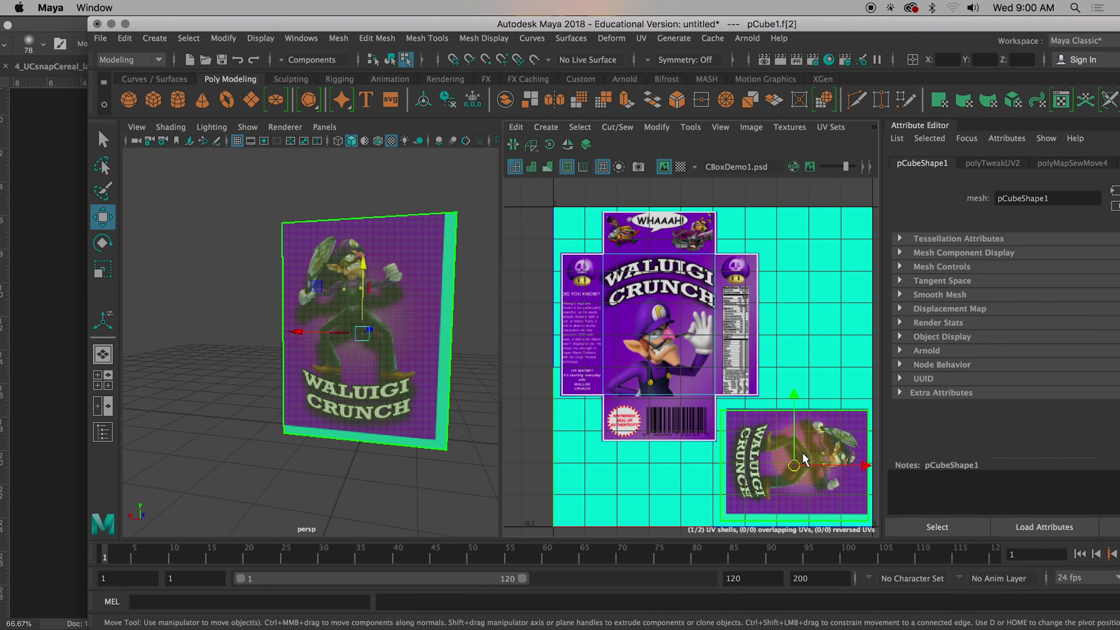
key("r")
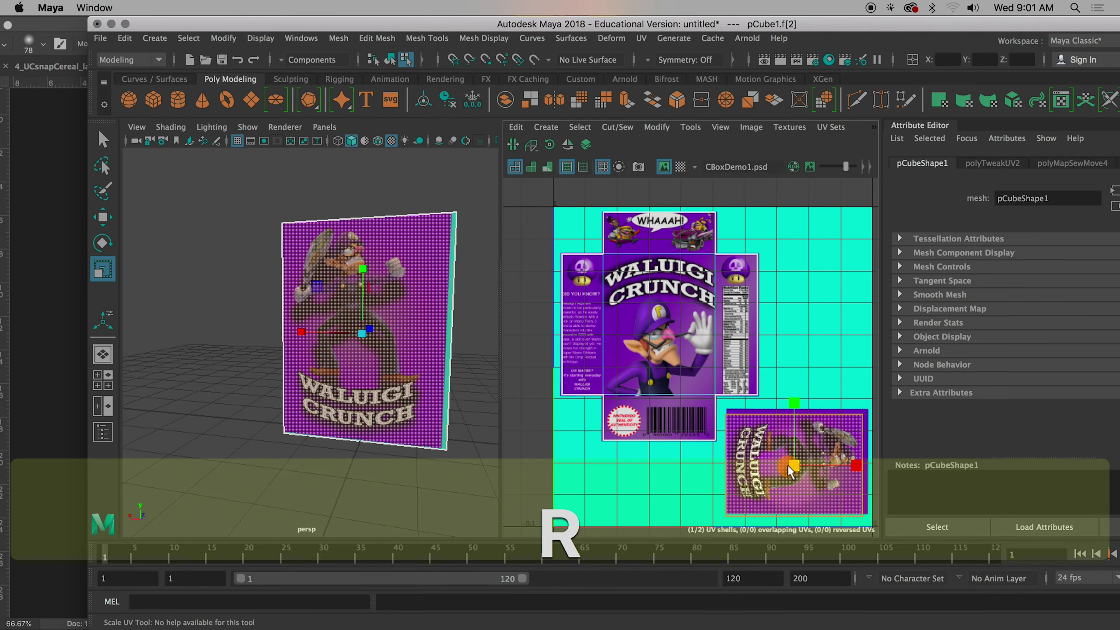
key("w")
left_click_drag(795, 471, 800, 468)
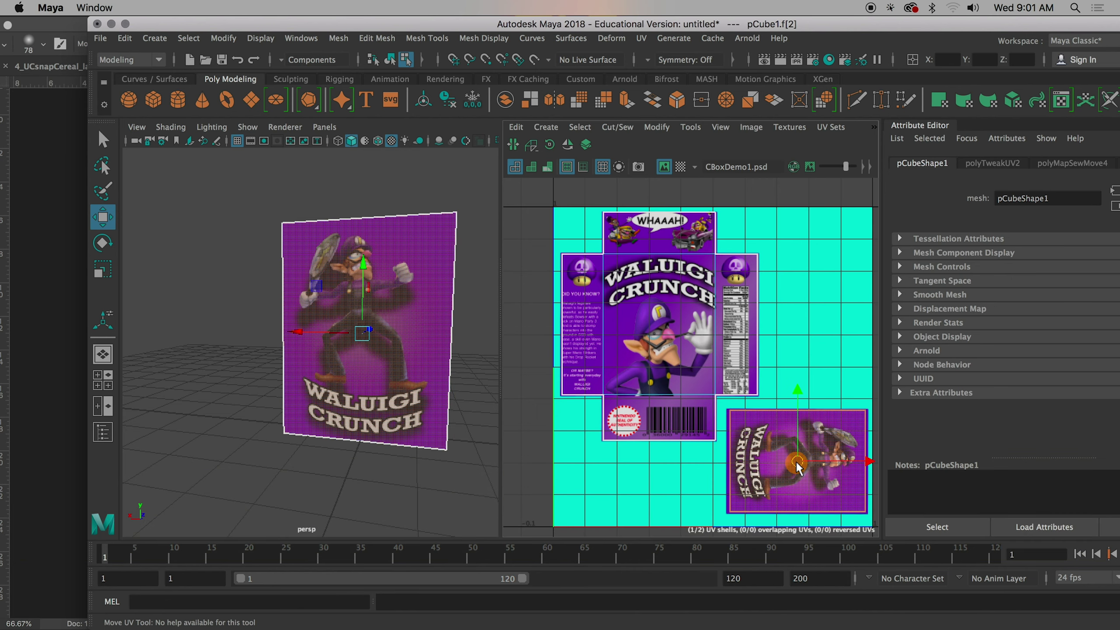
Return the box to Object Mode and maximize the perspective view to inspect the textured faces
left_click(339, 190)
left_click_drag(325, 195, 410, 371, "alt")
right_click(260, 212)
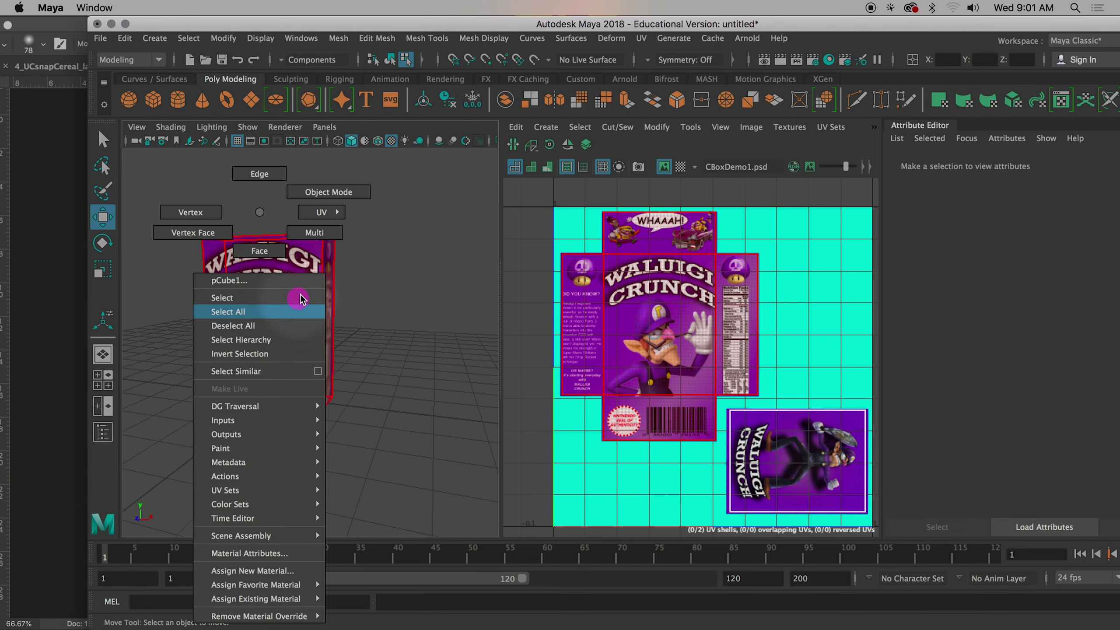
left_click(320, 194)
left_click_drag(400, 263, 410, 395, "alt")
key("space")
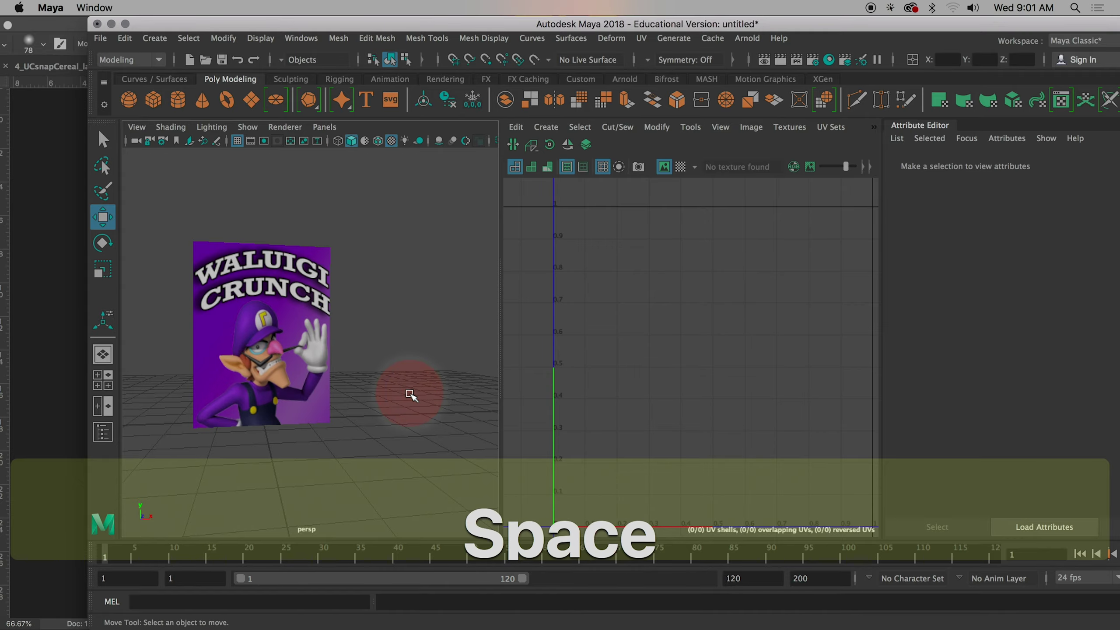
left_click_drag(494, 404, 321, 498)
left_click_drag(552, 409, 498, 353)
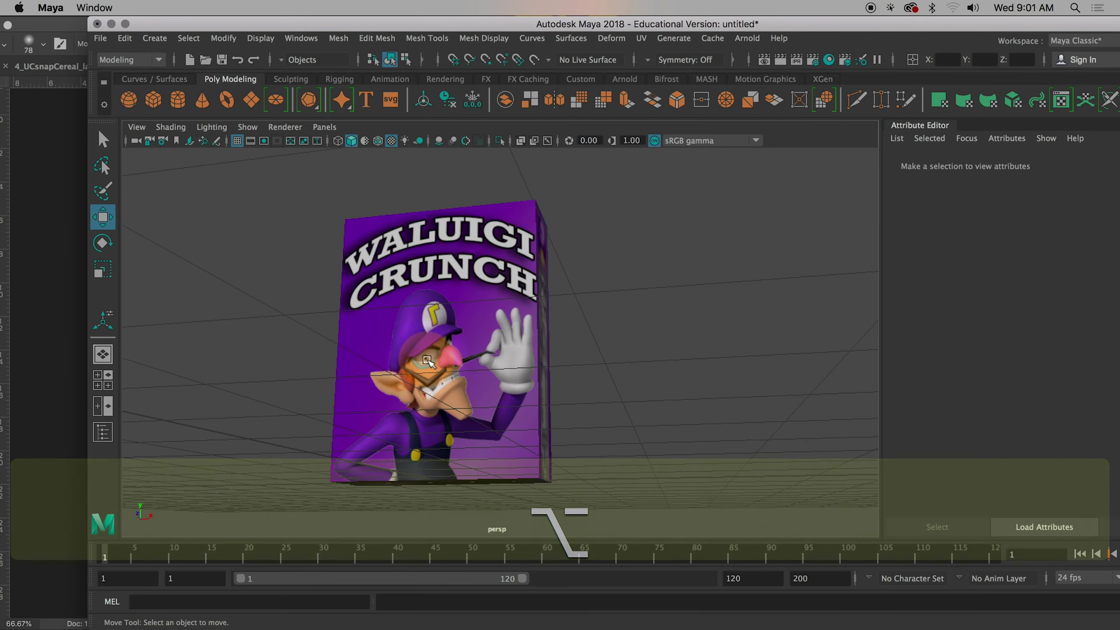
Key the box at frame 1, spin it around its Y axis until the front faces forward again, and key it at frame 120
left_click(490, 362)
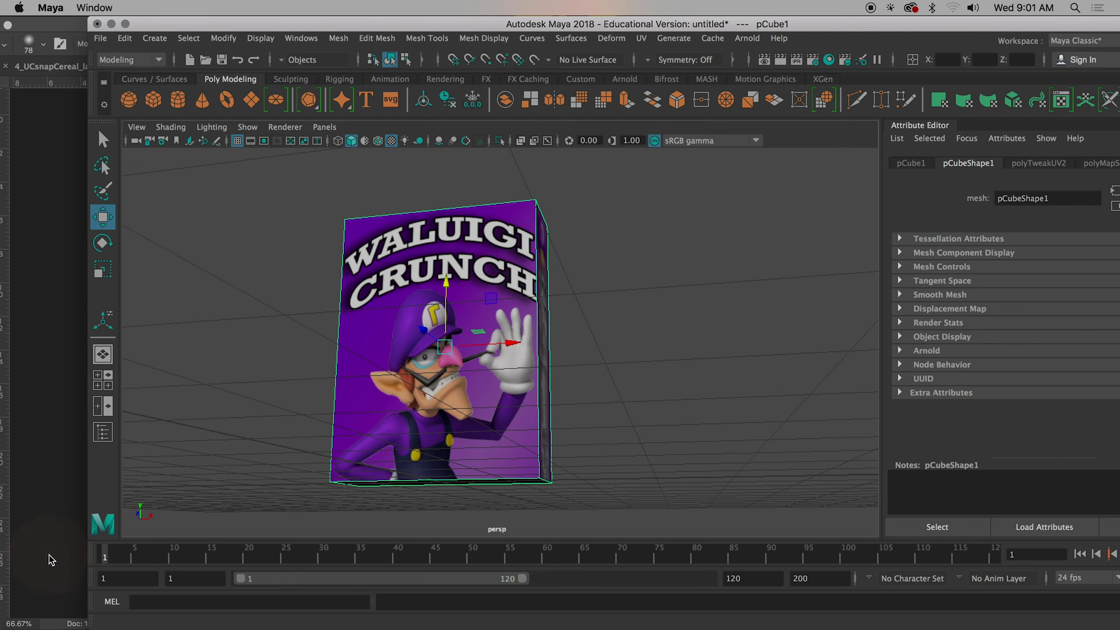
key("s")
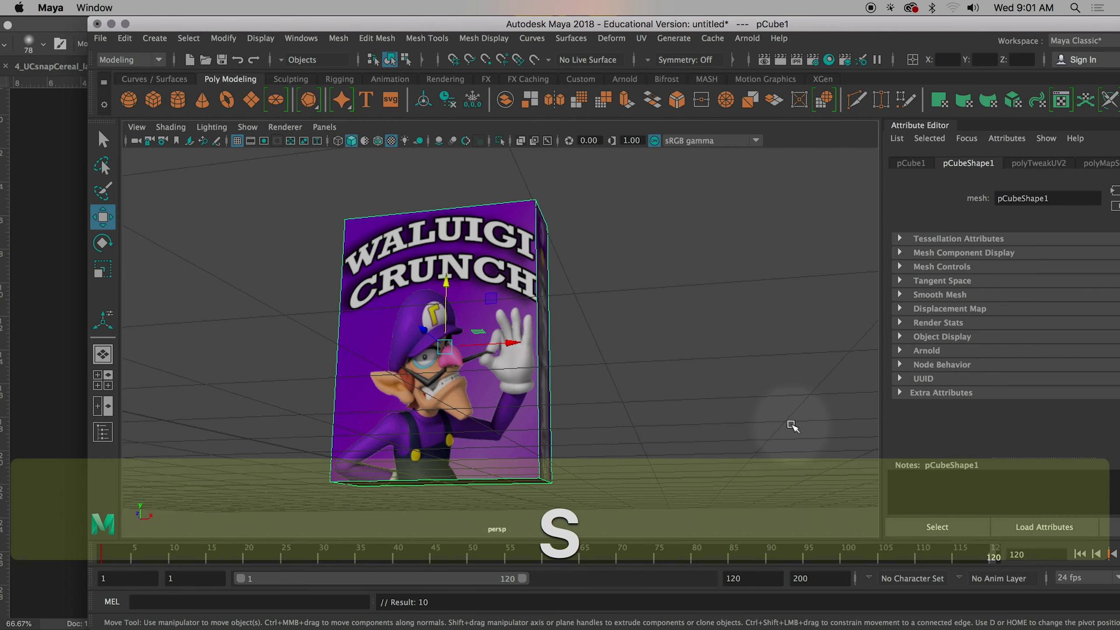
key("e")
left_click_drag(447, 330, 538, 331)
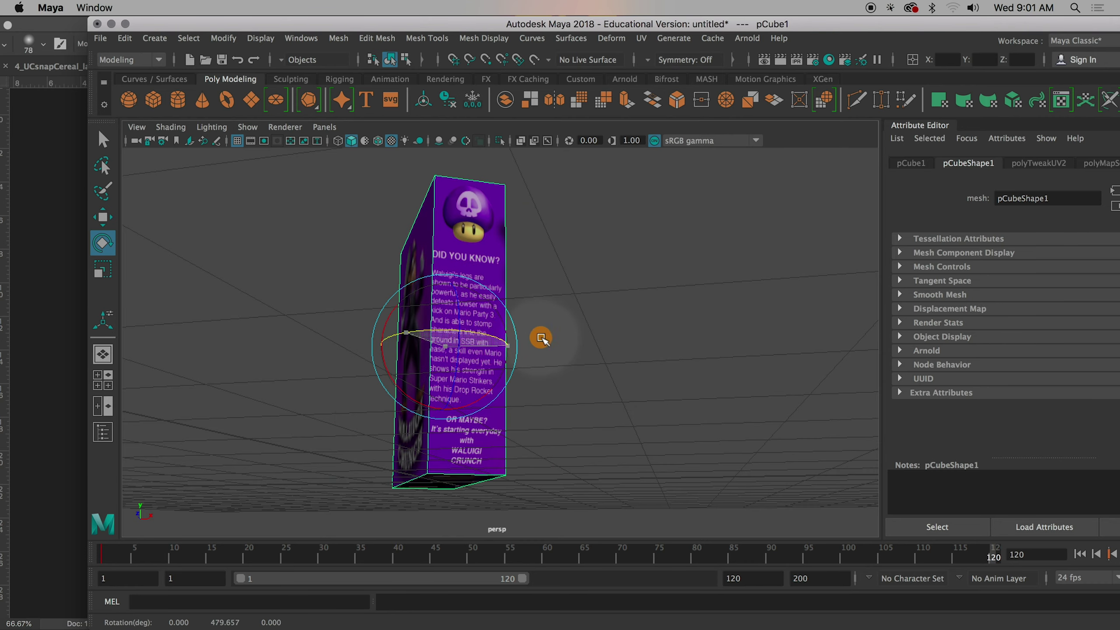
left_click_drag(405, 337, 483, 337)
key("s")
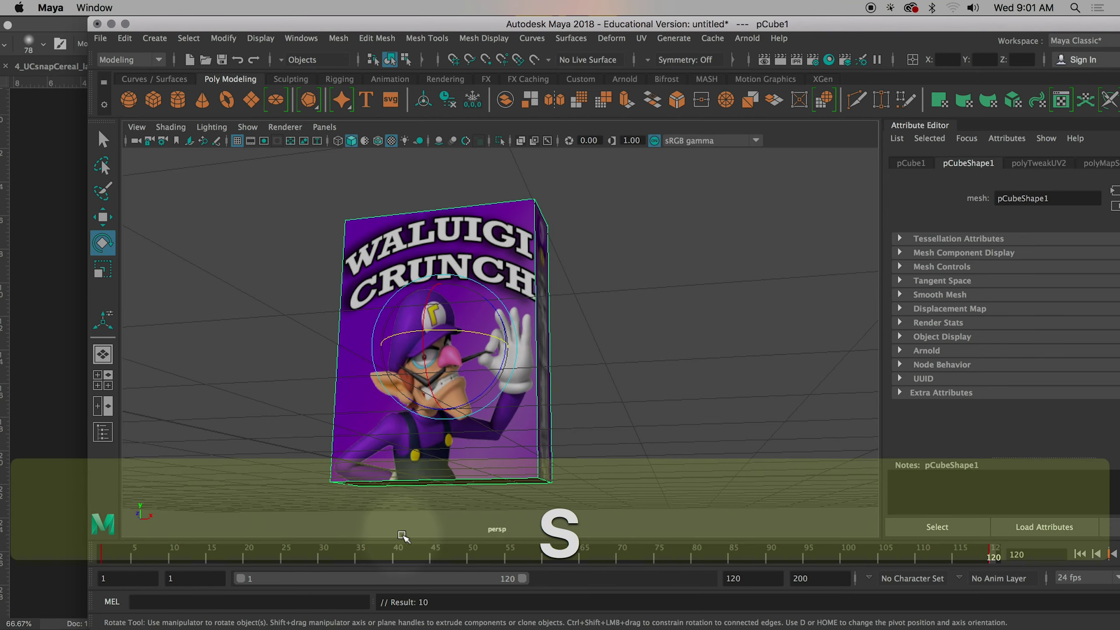
Scrub the timeline, deselect the box, reframe the perspective view and play the spinning animation
left_click_drag(399, 554, 793, 622)
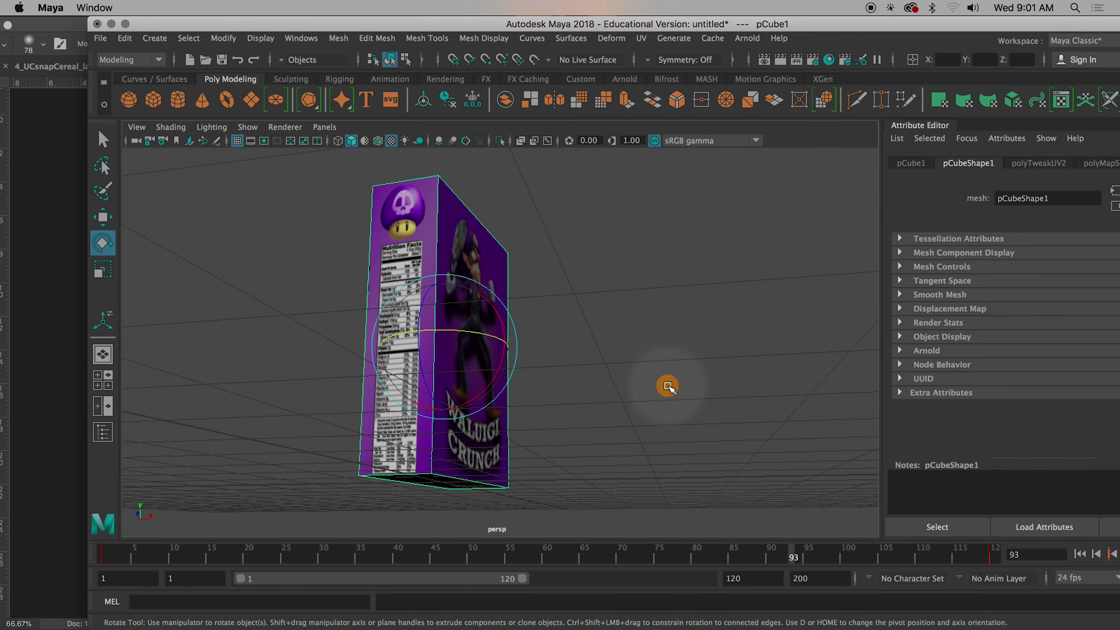
left_click(668, 386)
left_click_drag(620, 380, 474, 570)
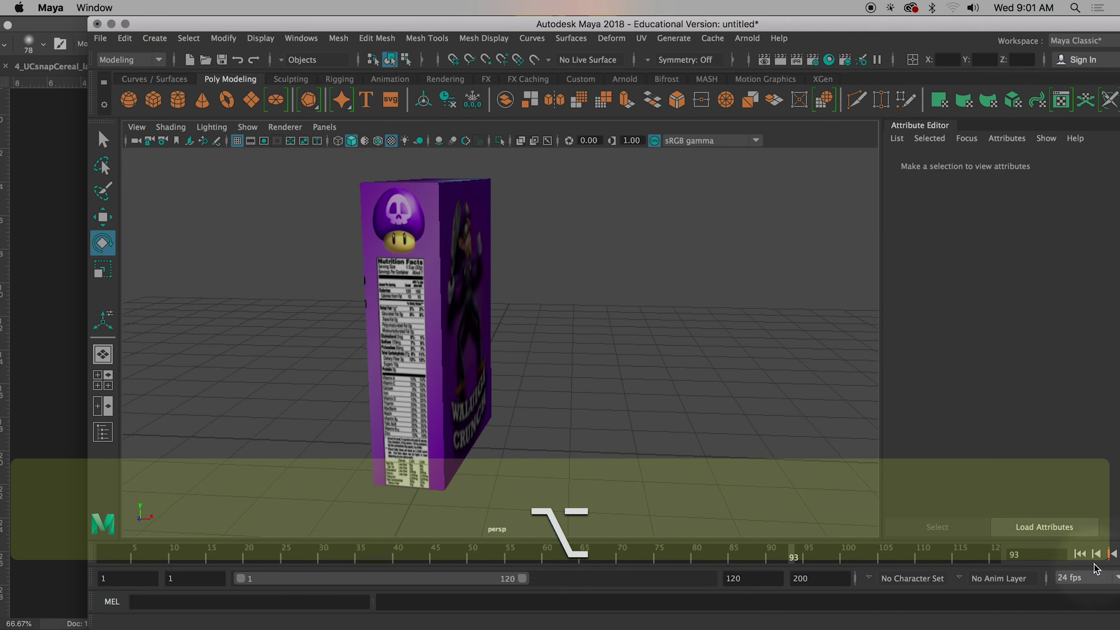
left_click_drag(965, 19, 894, 19)
left_click(1073, 555)
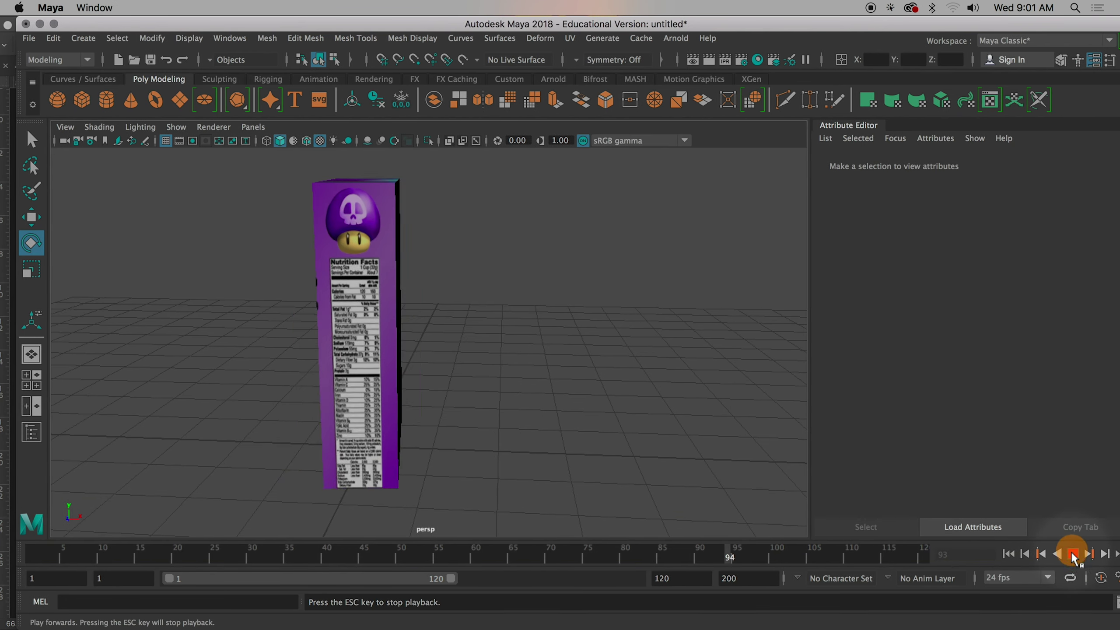
Open the Playblast options and set the movie file to 1_UVbox_lastname in the Waluigi folder on the Desktop
right_click(1075, 559)
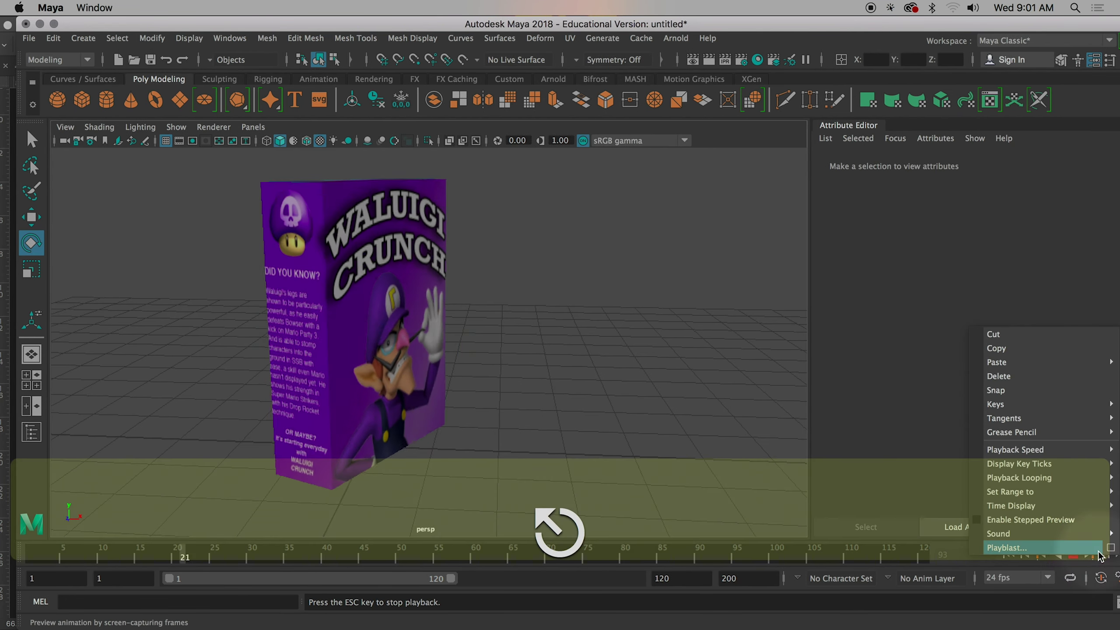
left_click(1111, 549)
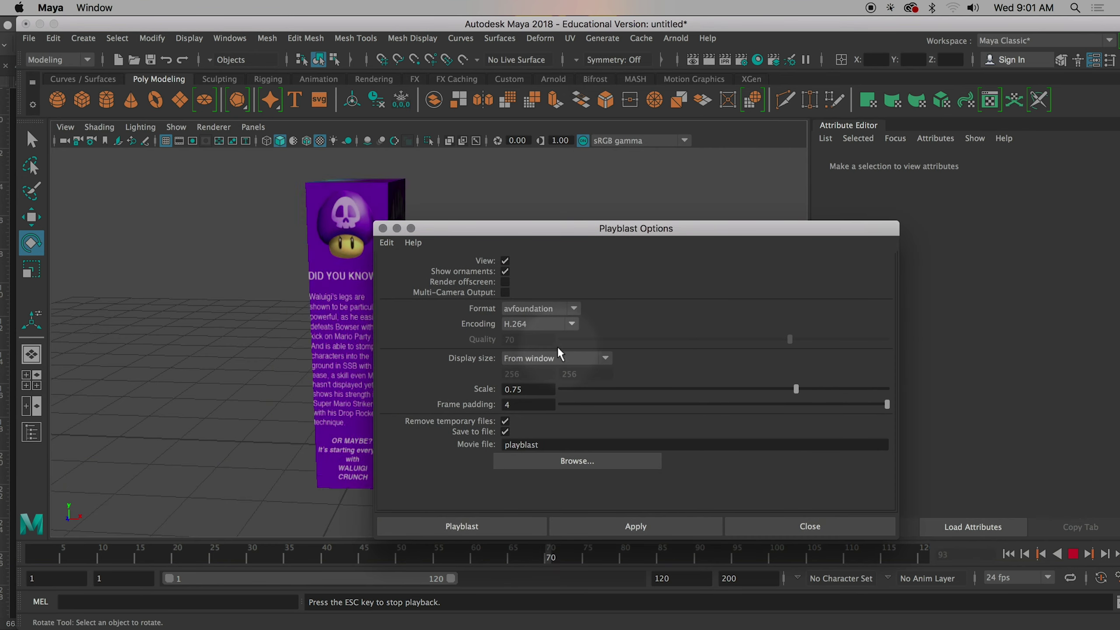
left_click(527, 460)
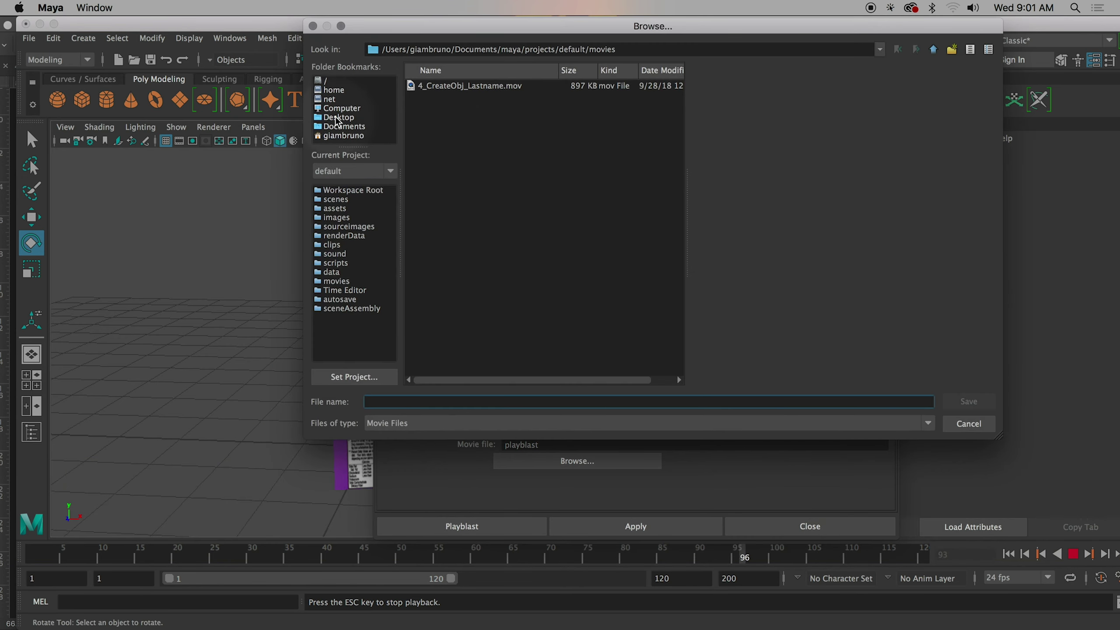
left_click(338, 118)
double_click(437, 90)
left_click(405, 378)
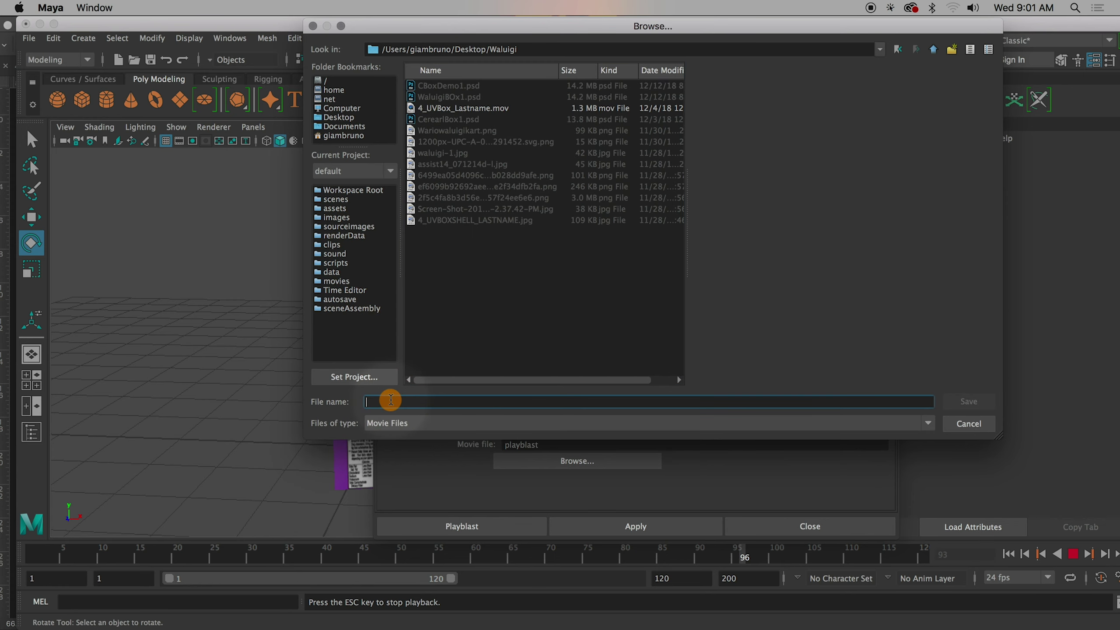
type("1_UVbox_lastname")
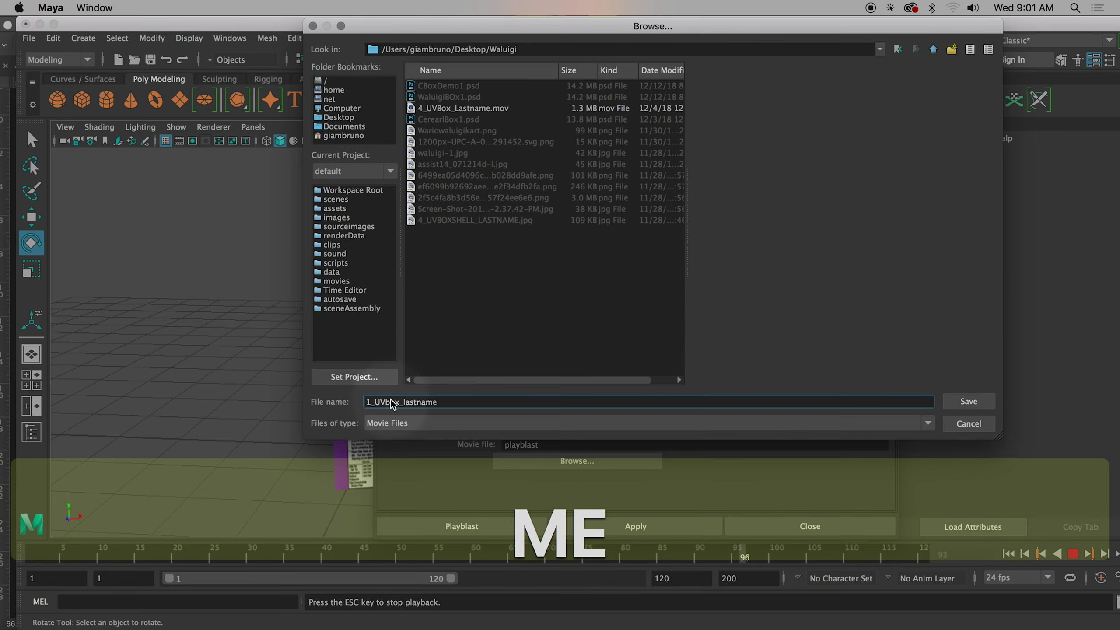
left_click(969, 403)
Generate the playblast movie of the spinning box, return from the movie preview to Maya and close the Playblast options
left_click(514, 526)
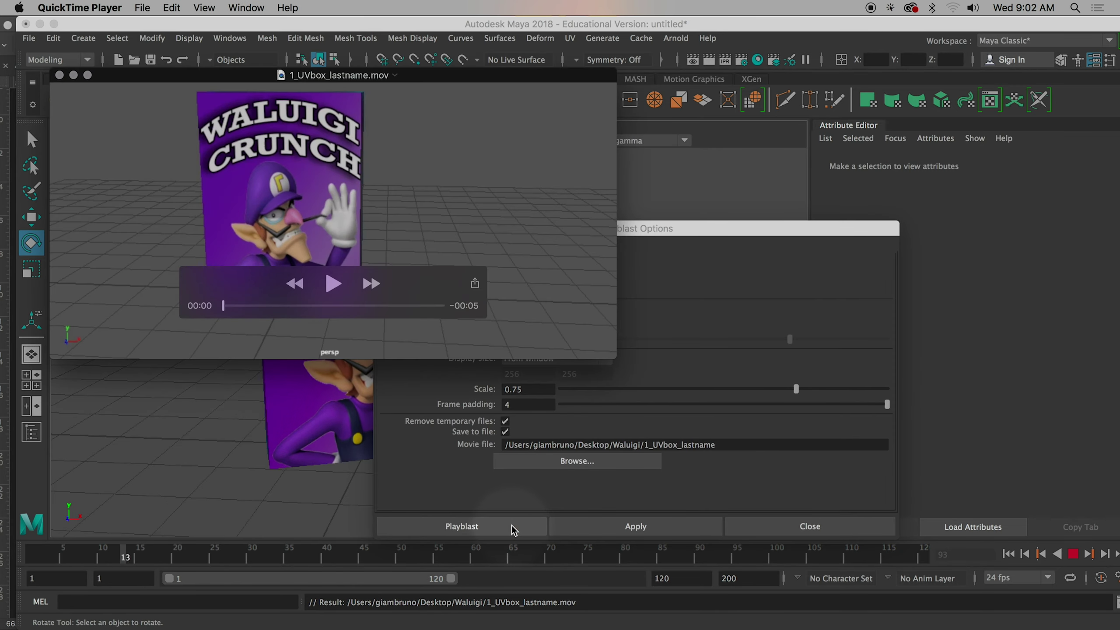
left_click(545, 448)
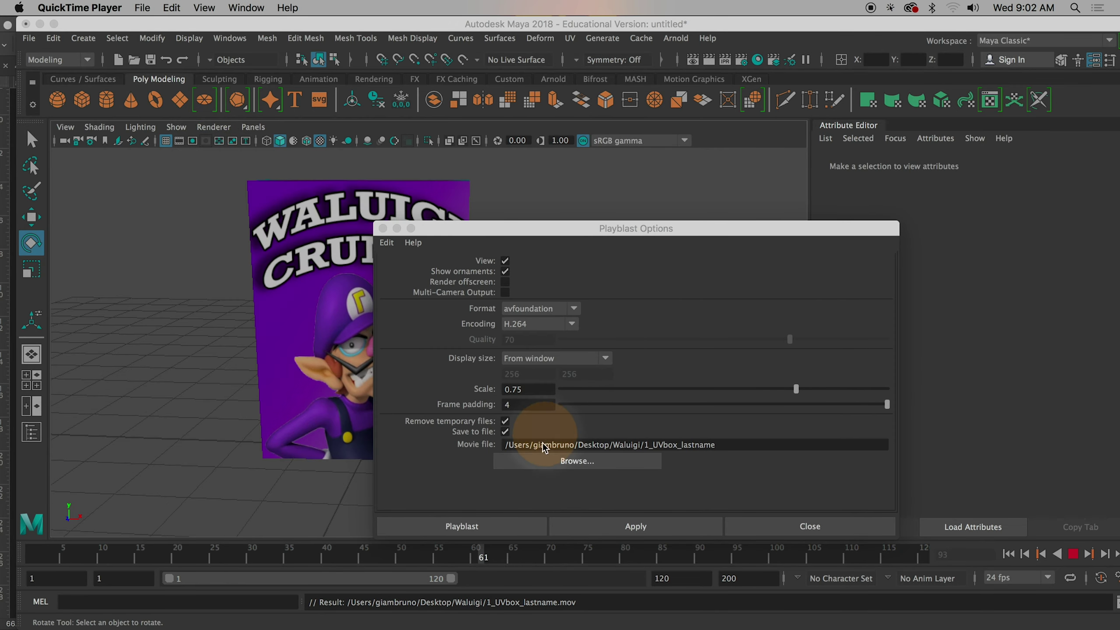
left_click(796, 531)
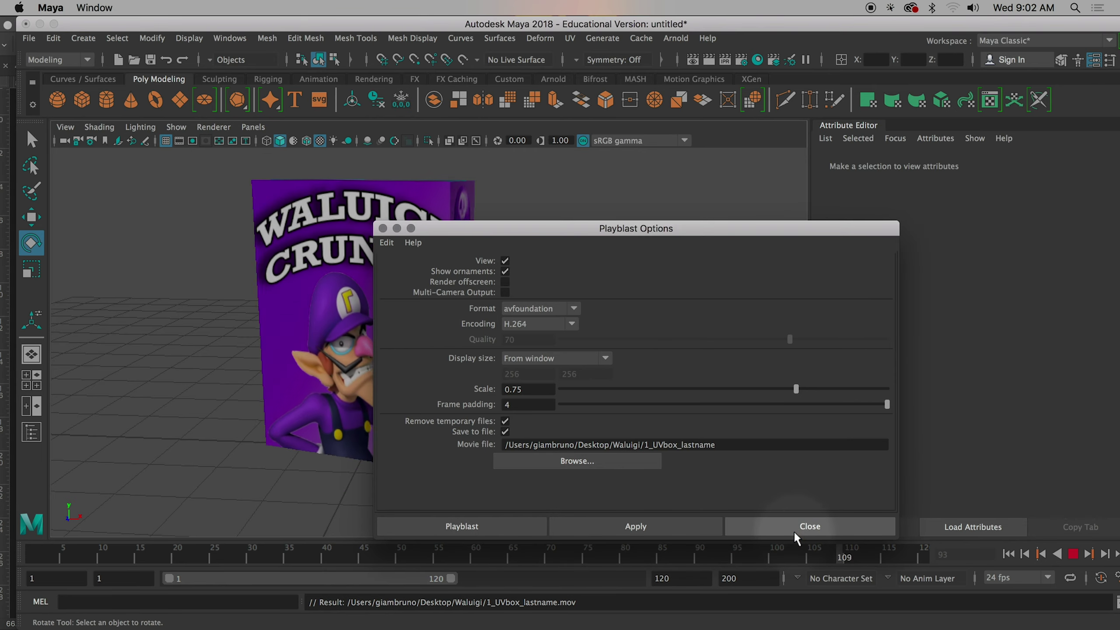
left_click(169, 169)
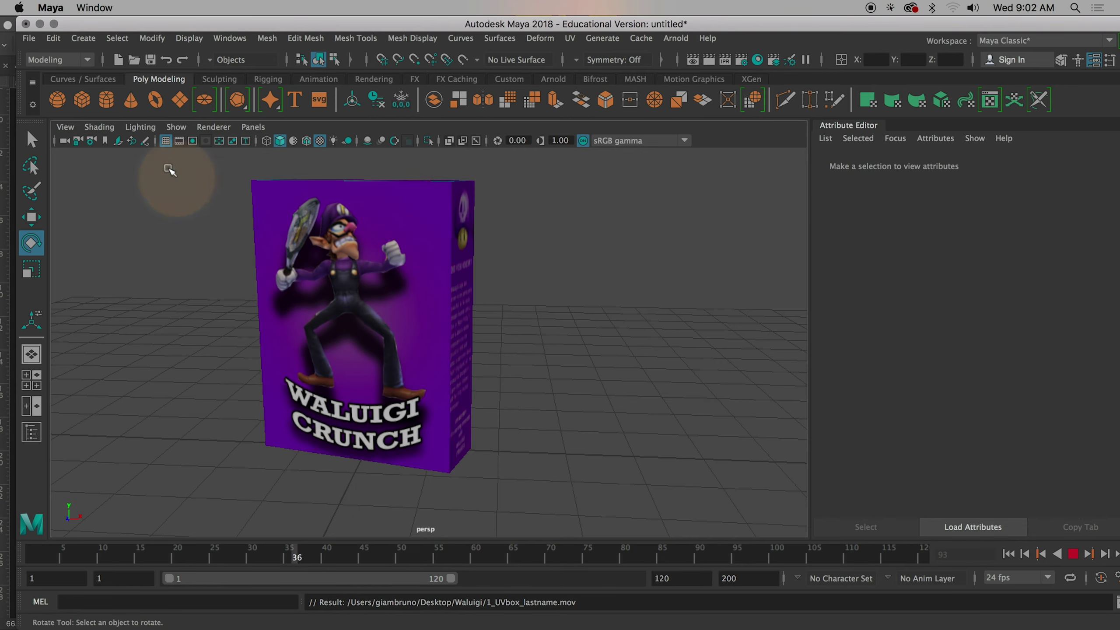
Stop the spinning box's playback and reposition the Maya window on the desktop
left_click_drag(185, 23, 289, 23)
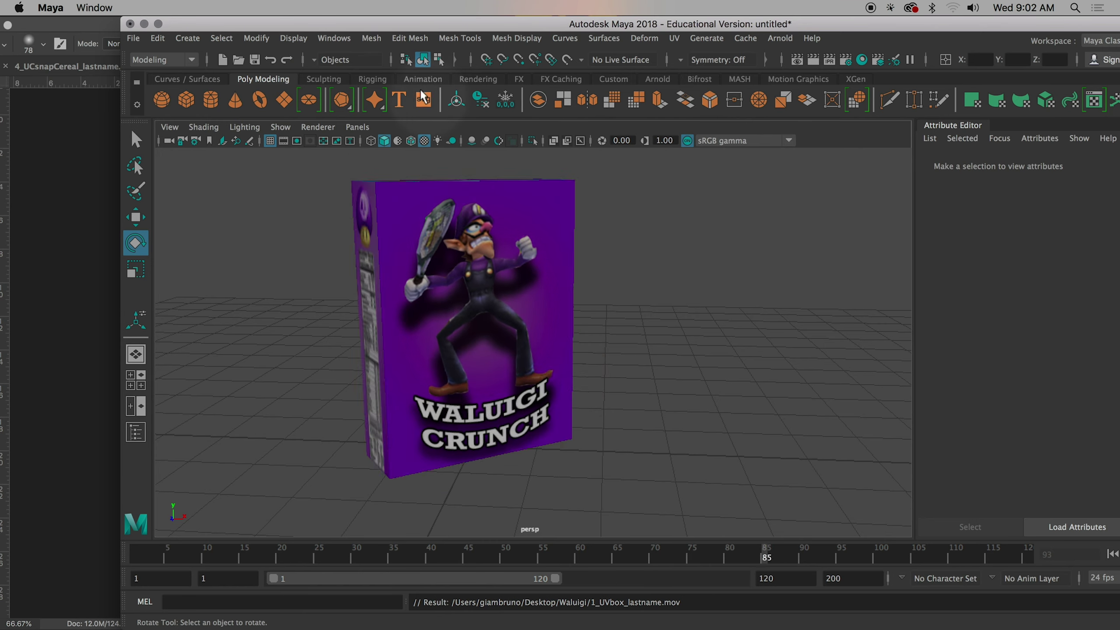
left_click(396, 557)
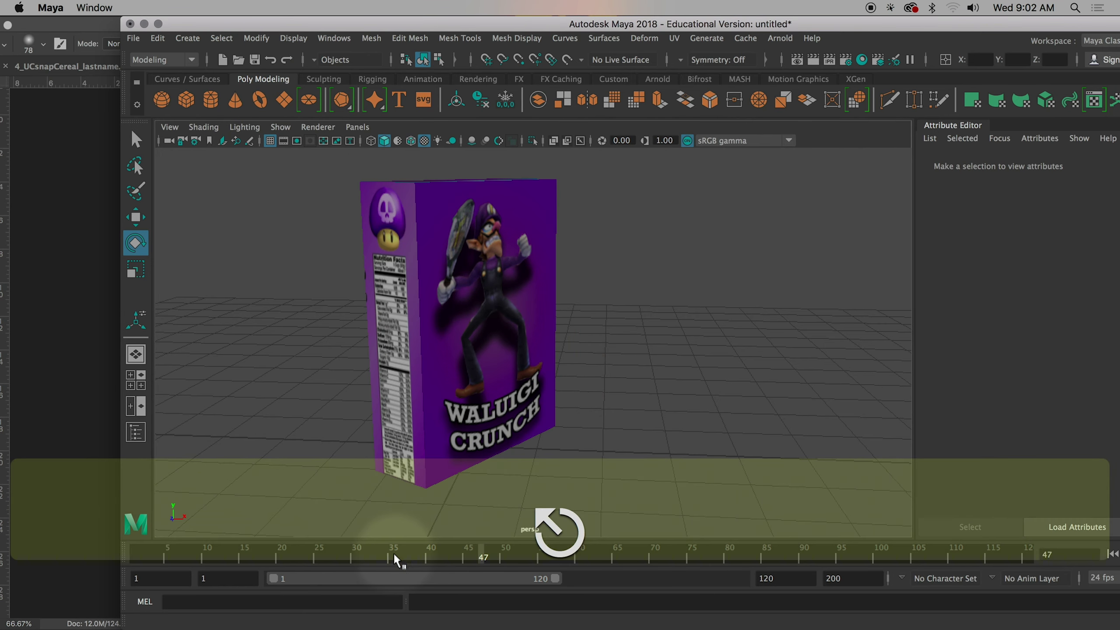
left_click(586, 381)
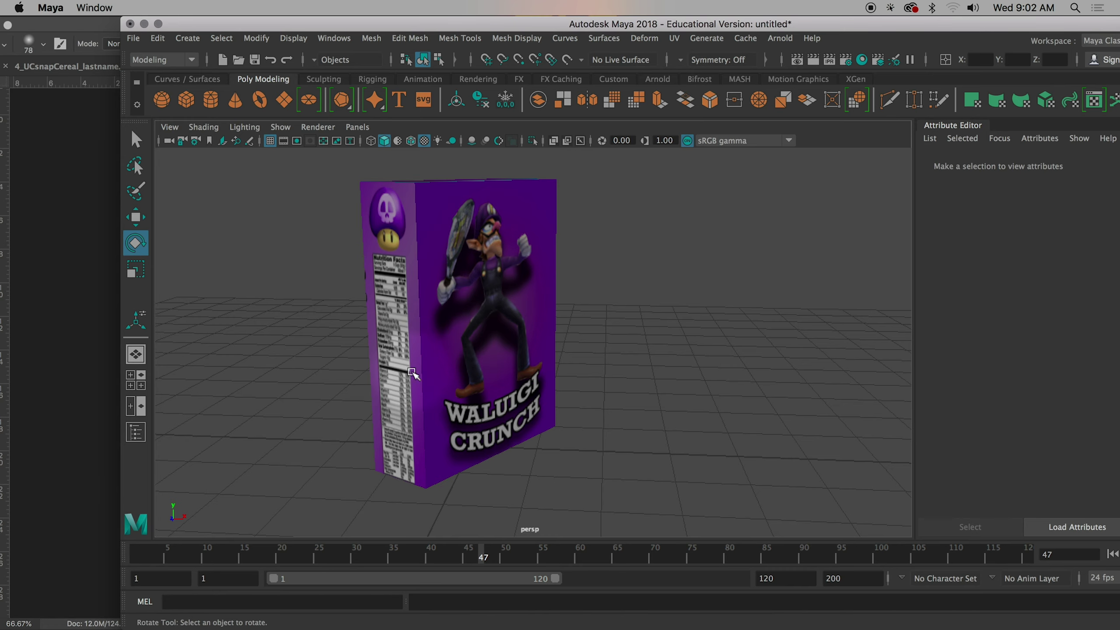
left_click_drag(216, 24, 111, 4)
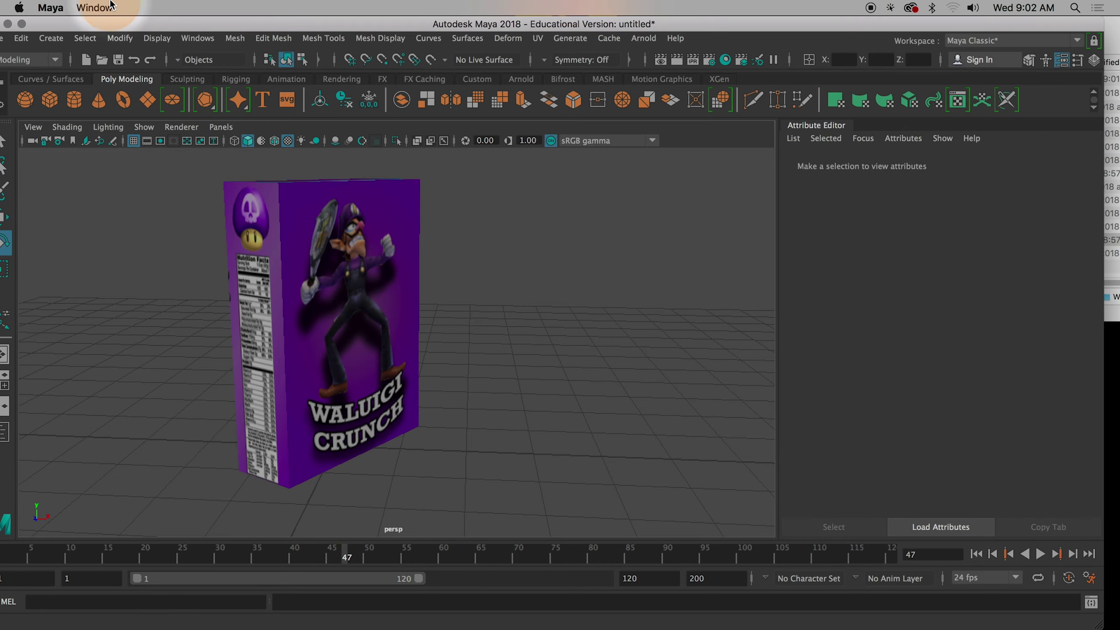